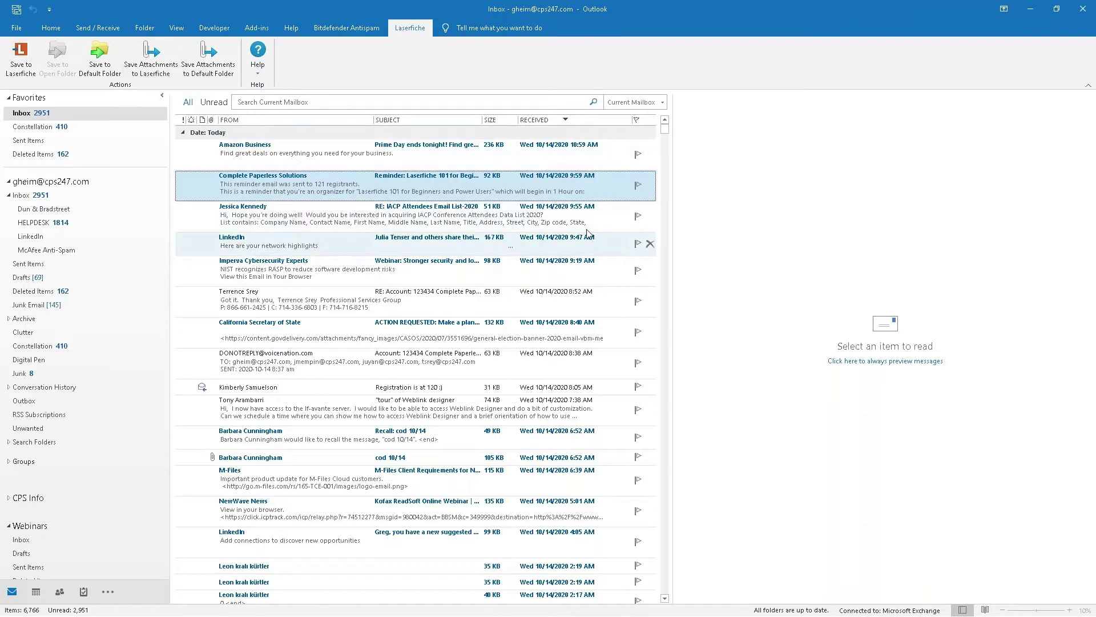
Switch to Word and start saving the service agreement to Laserfiche, choosing the DEPARTMENTS\ADMINISTRATION\QUALITY ASSURANCE\SNAPSHOT & SEND TO folder
{"action": "left_click", "coordinate": [1036, 10]}
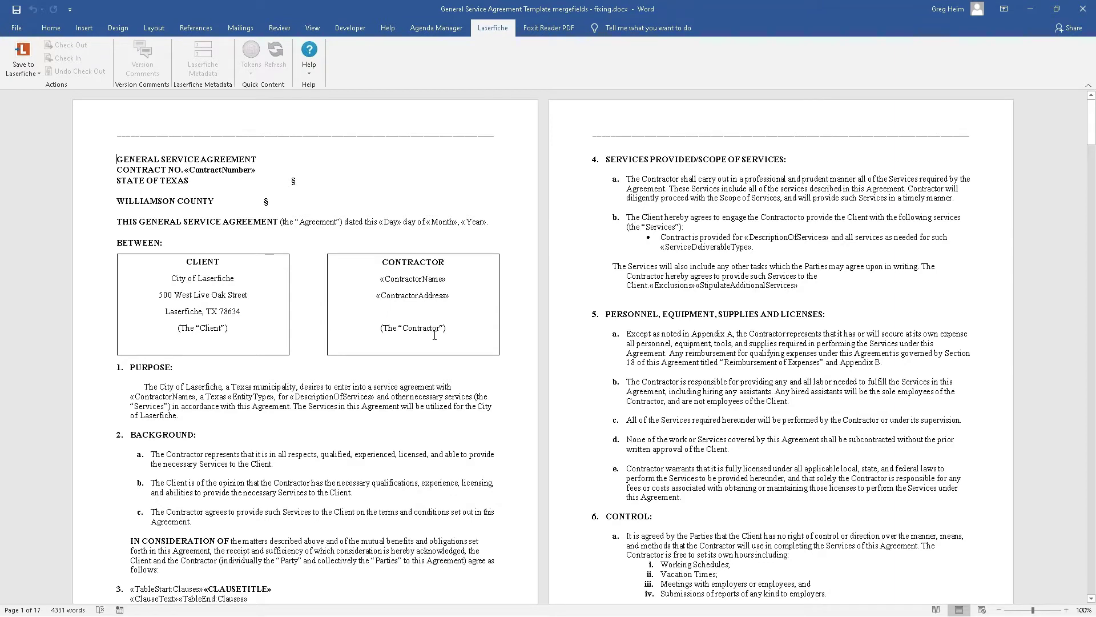
{"action": "left_click", "coordinate": [22, 69]}
{"action": "left_click", "coordinate": [33, 87]}
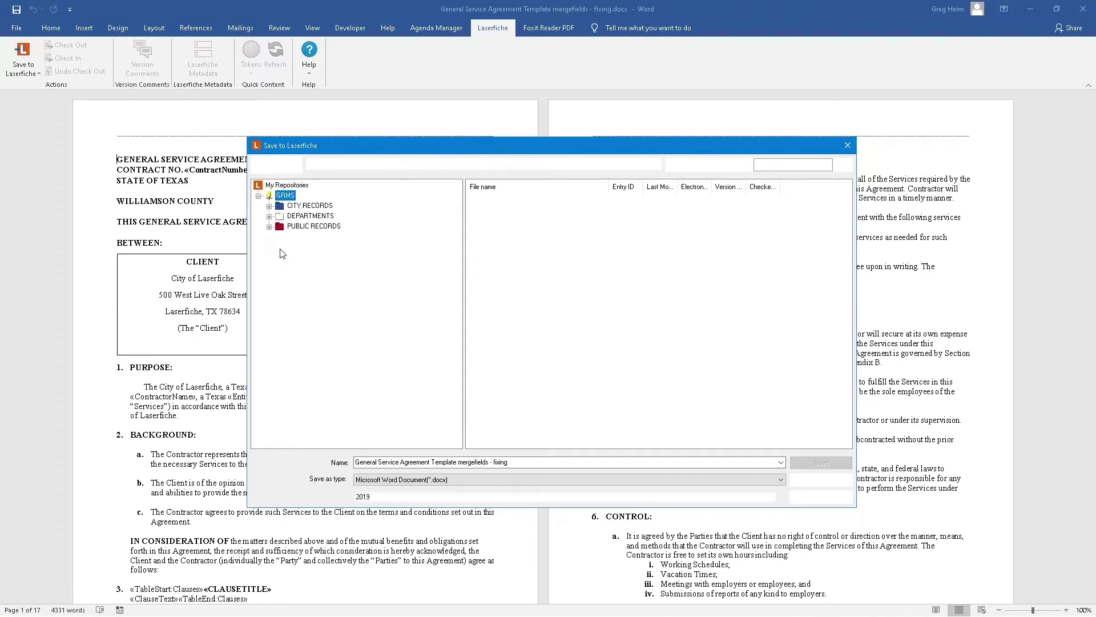
{"action": "left_click", "coordinate": [299, 218]}
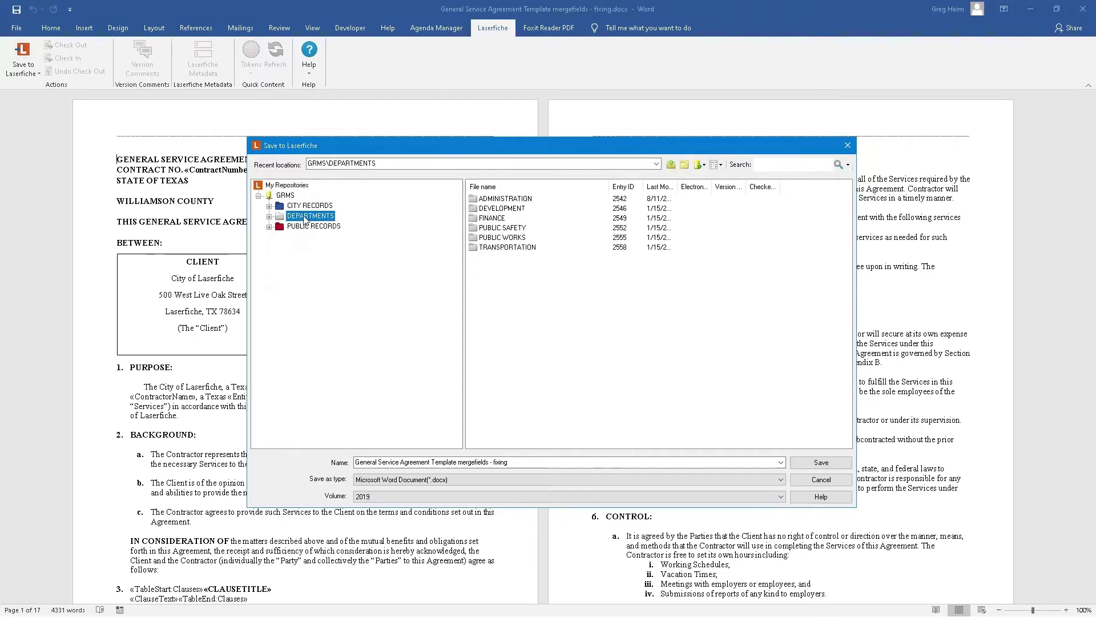
{"action": "double_click", "coordinate": [502, 199]}
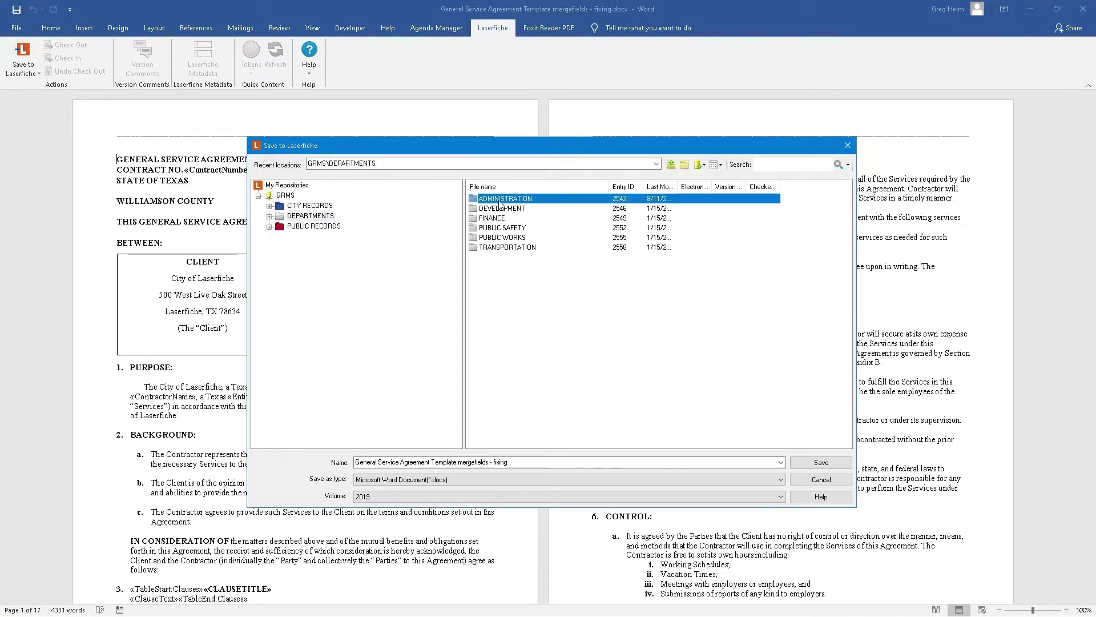
{"action": "double_click", "coordinate": [493, 199]}
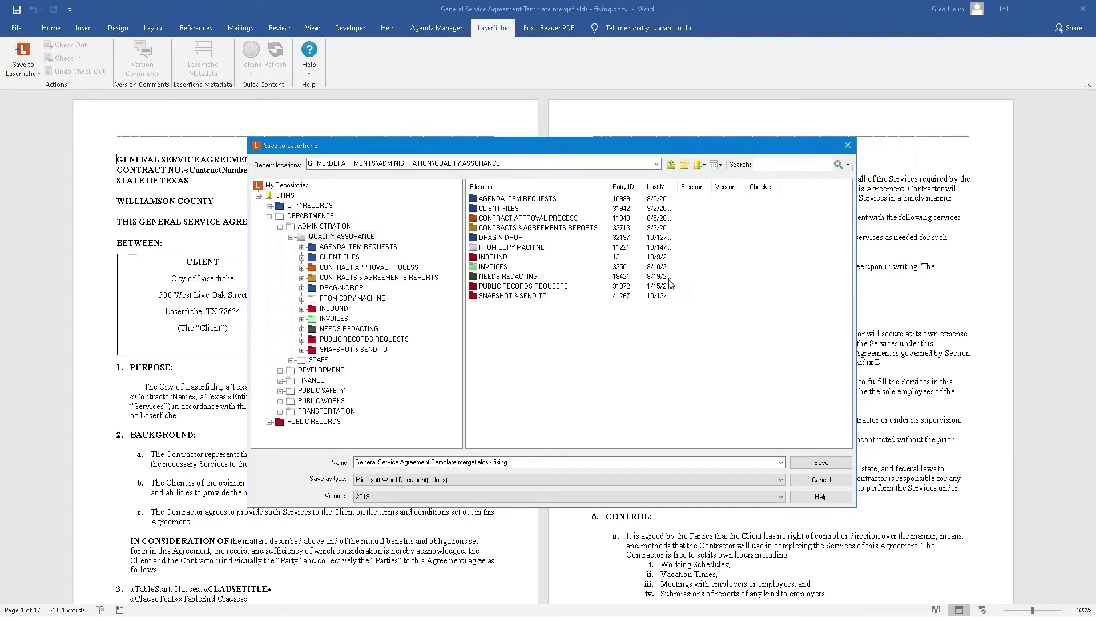
{"action": "left_click", "coordinate": [506, 298]}
{"action": "double_click", "coordinate": [506, 296]}
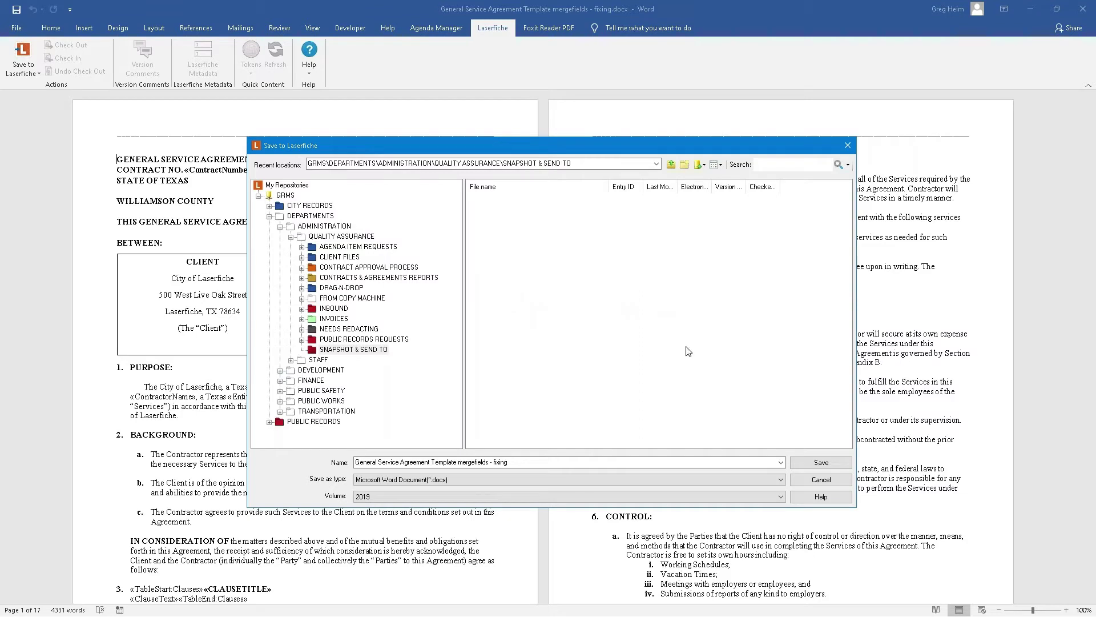
Save the document to the chosen Laserfiche folder with the CITY RECORDS metadata template assigned
{"action": "left_click", "coordinate": [816, 462]}
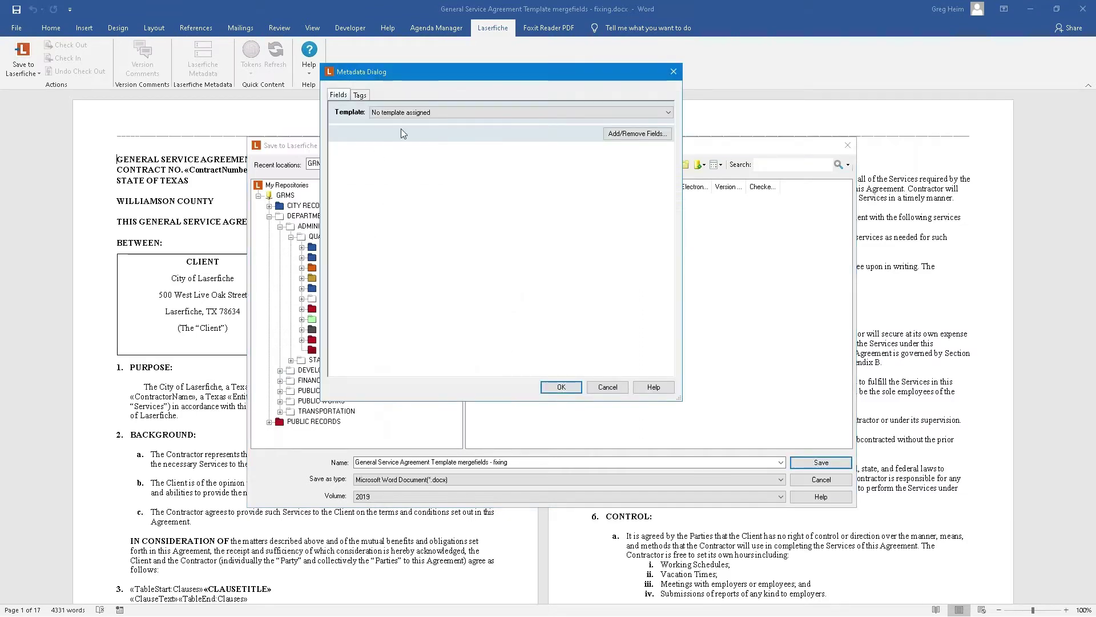
{"action": "left_click", "coordinate": [432, 112]}
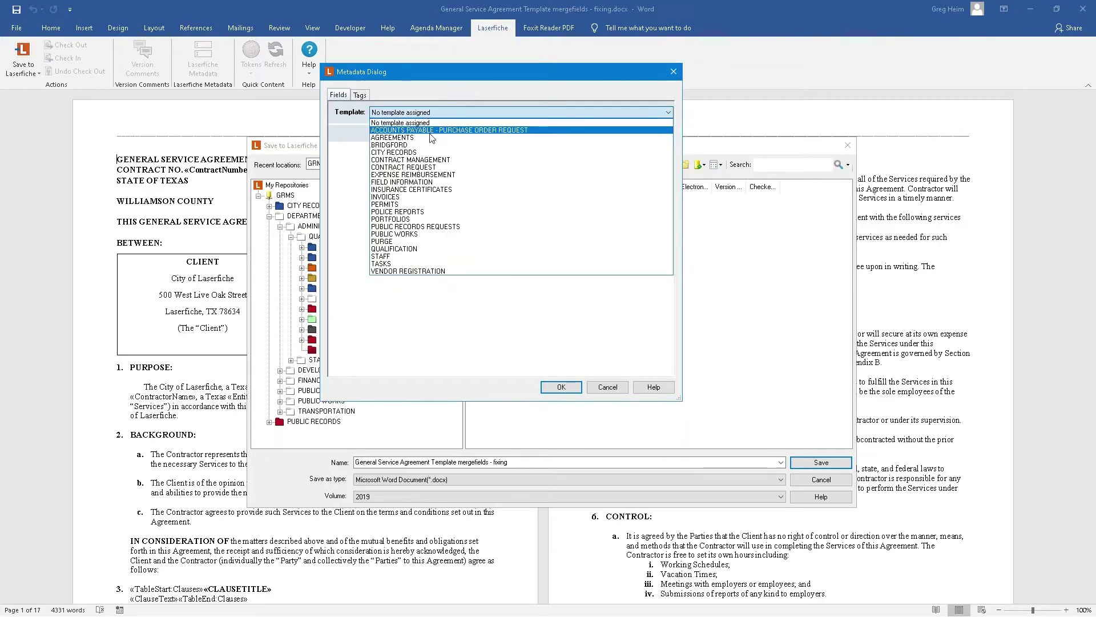
{"action": "left_click", "coordinate": [431, 153]}
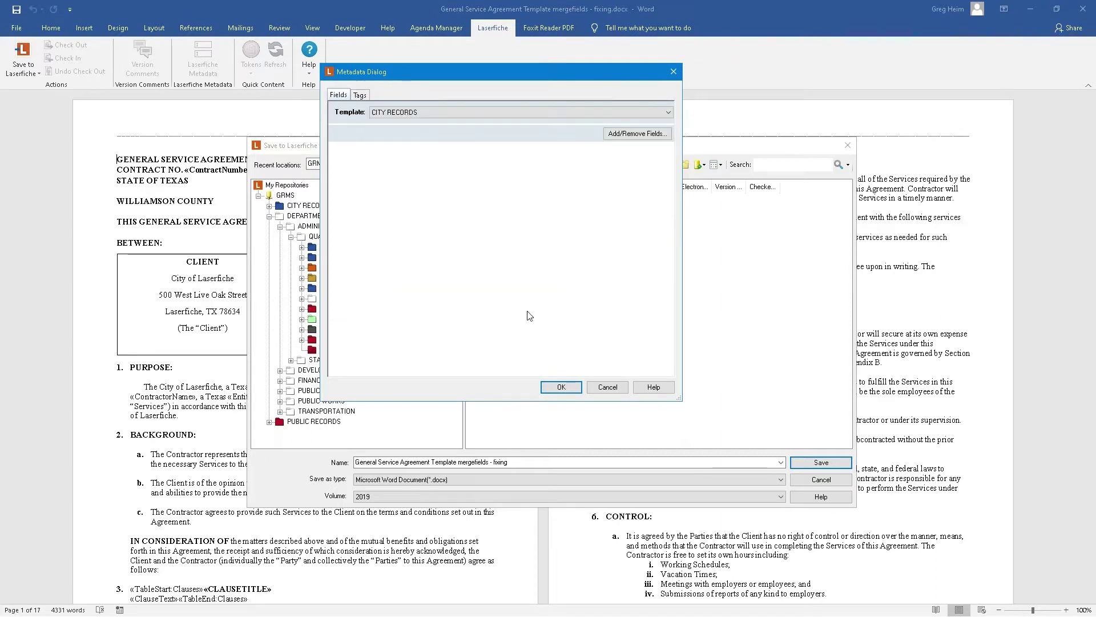
{"action": "left_click", "coordinate": [561, 387]}
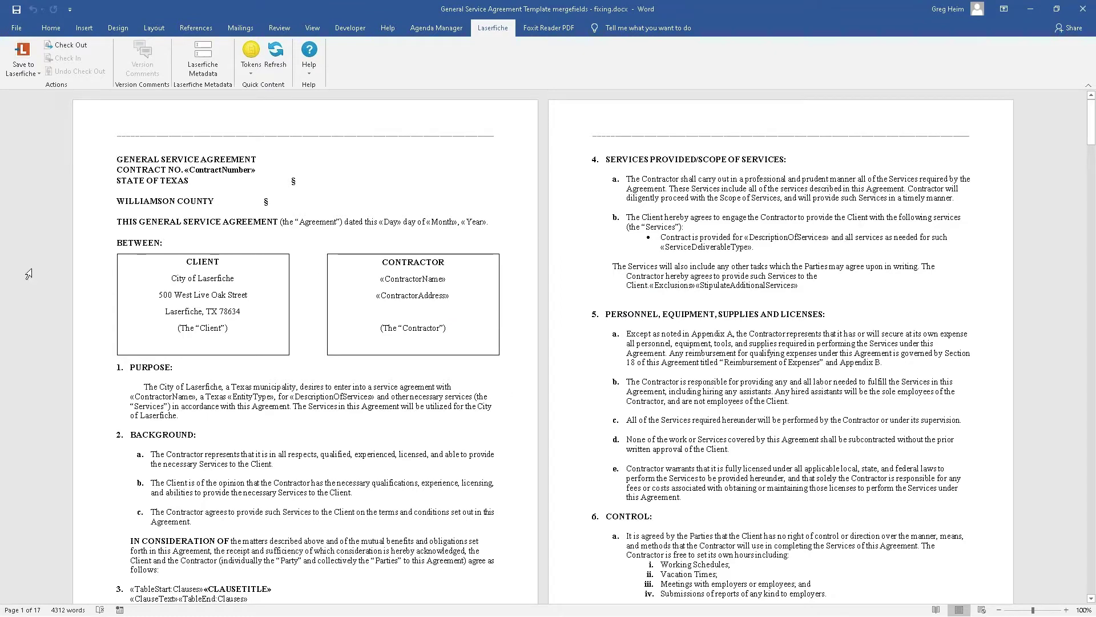
Print all pages of the service agreement to the Laserfiche Snapshot printer
{"action": "left_click_drag", "start_coordinate": [116, 180], "coordinate": [225, 181]}
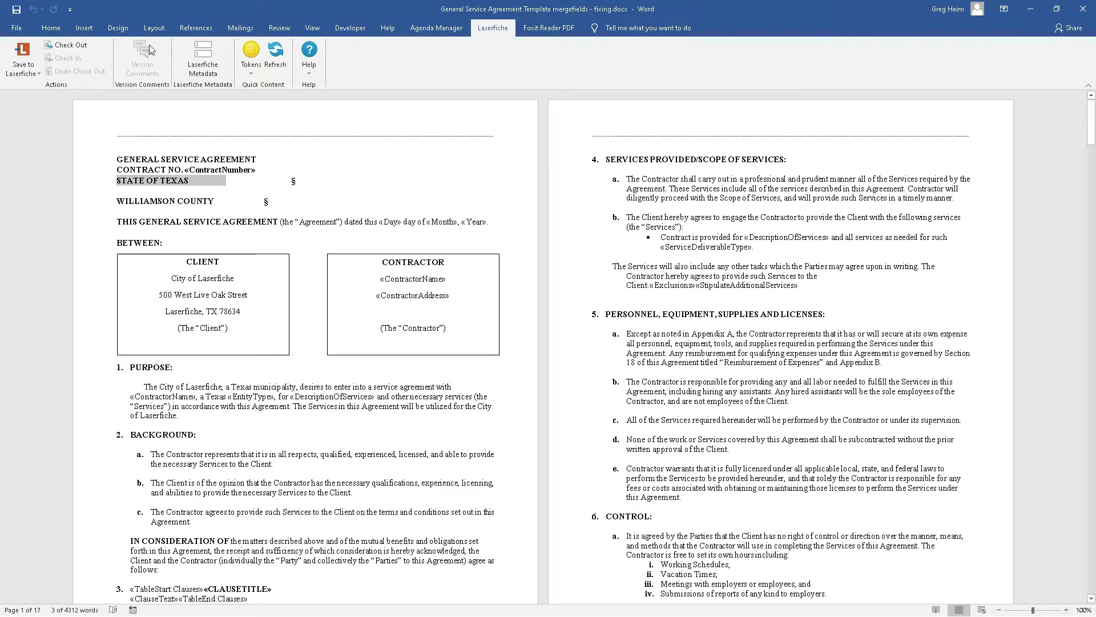
{"action": "left_click", "coordinate": [17, 28]}
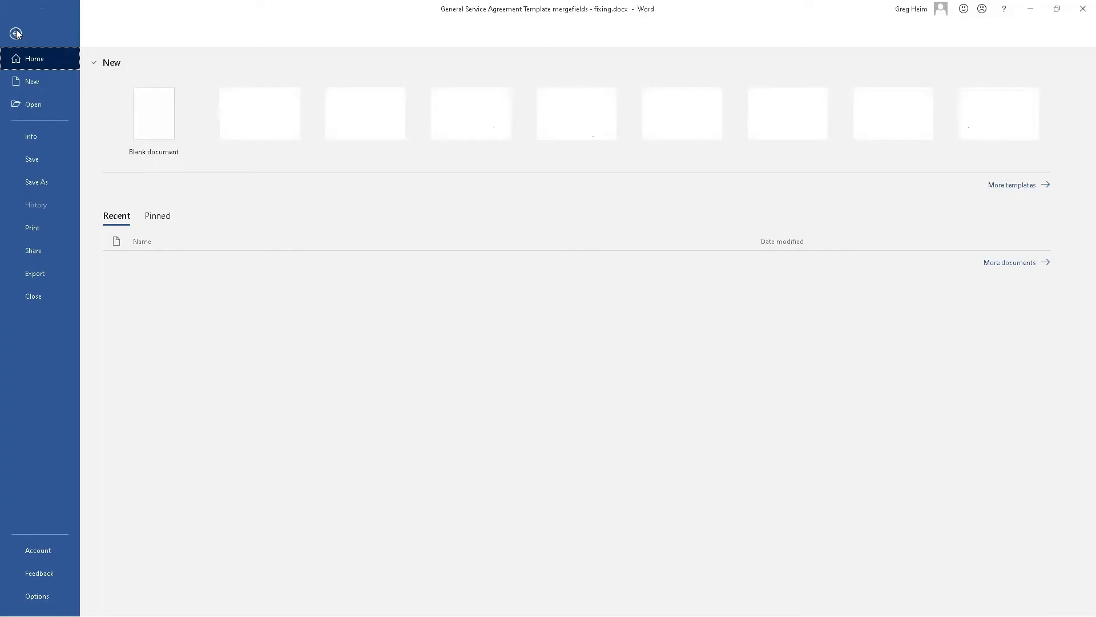
{"action": "left_click", "coordinate": [56, 233]}
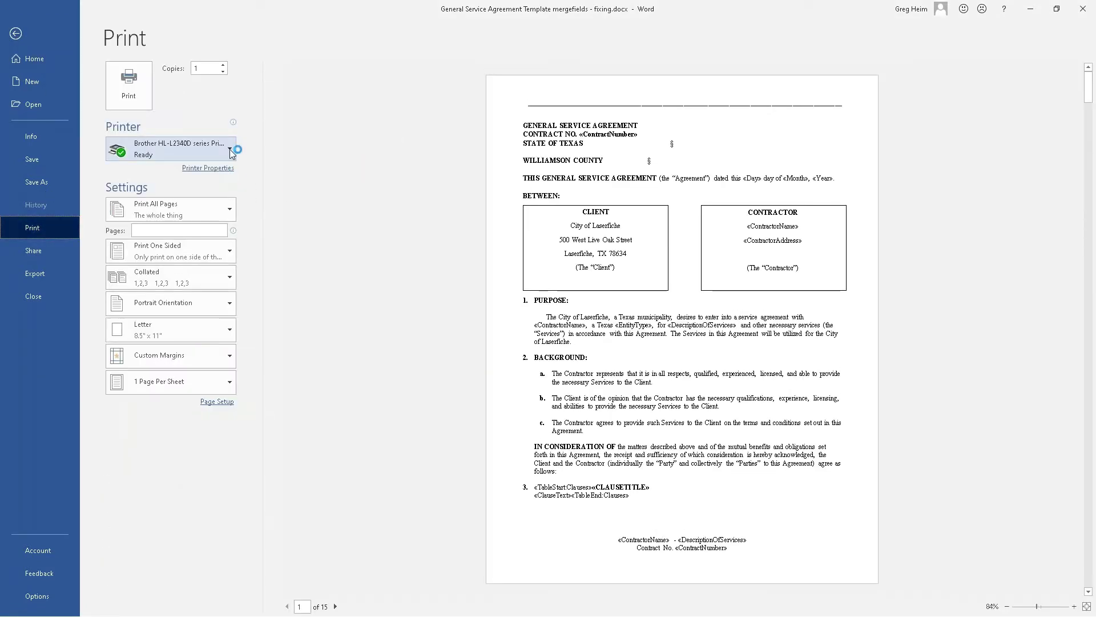
{"action": "left_click", "coordinate": [230, 147]}
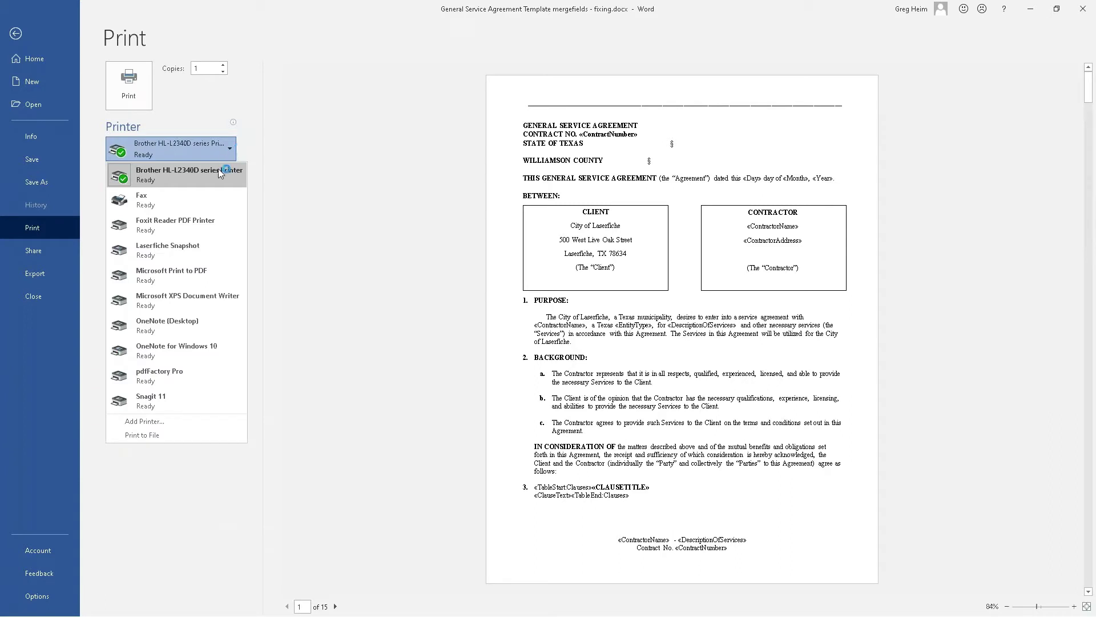
{"action": "left_click", "coordinate": [173, 255]}
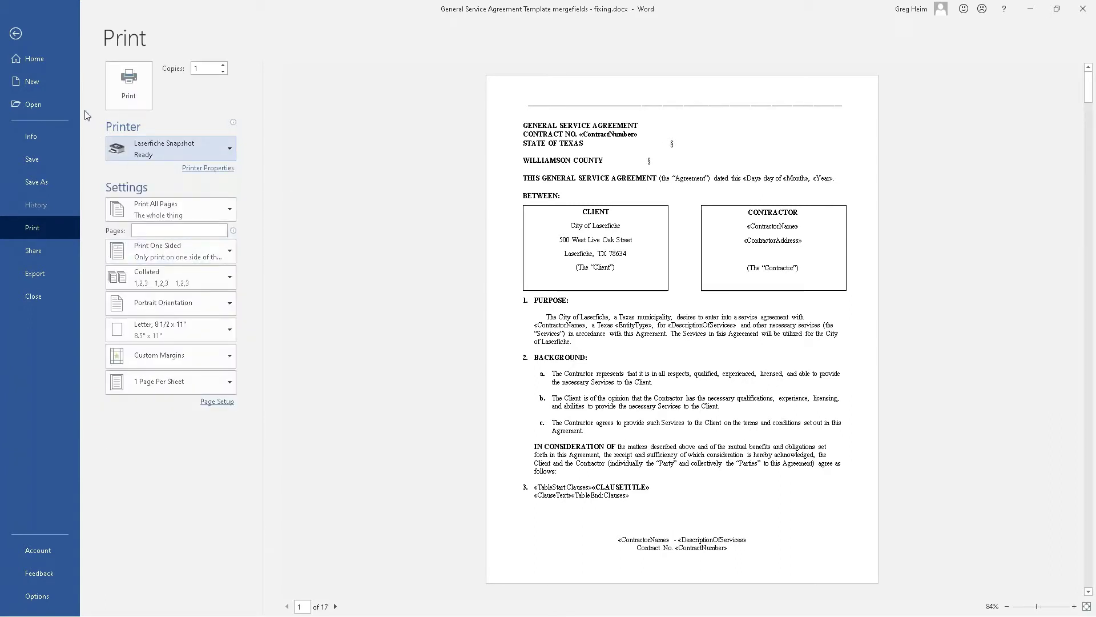
{"action": "left_click", "coordinate": [123, 93]}
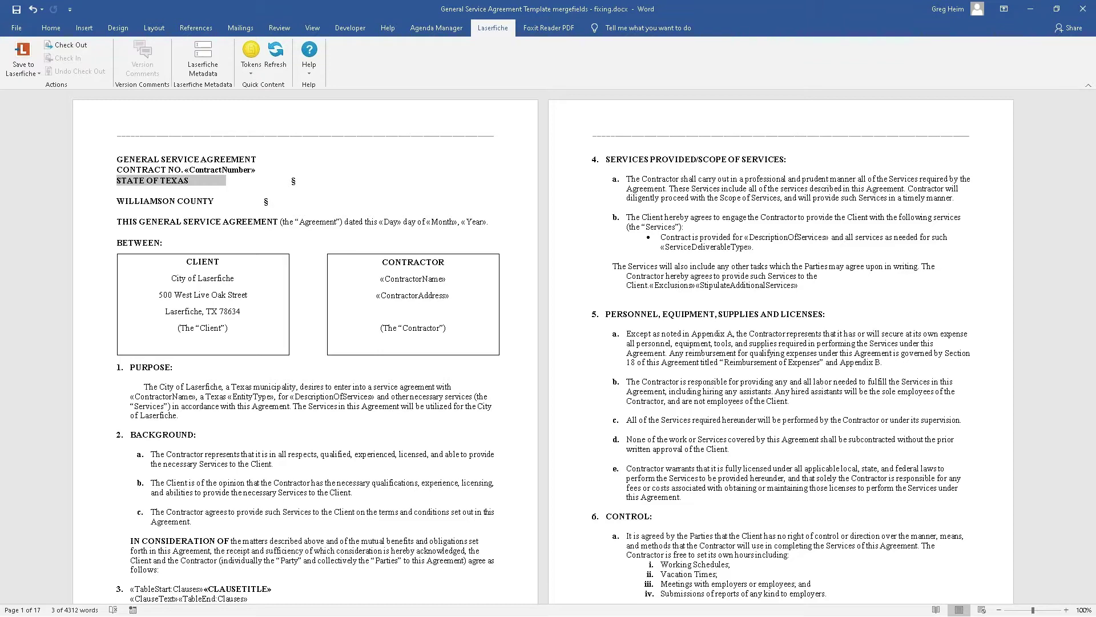
Inspect the full Target command in the Laserfiche 10.4 shortcut's properties, and launch Laserfiche through its assigned shortcut
{"action": "left_click", "coordinate": [1032, 9]}
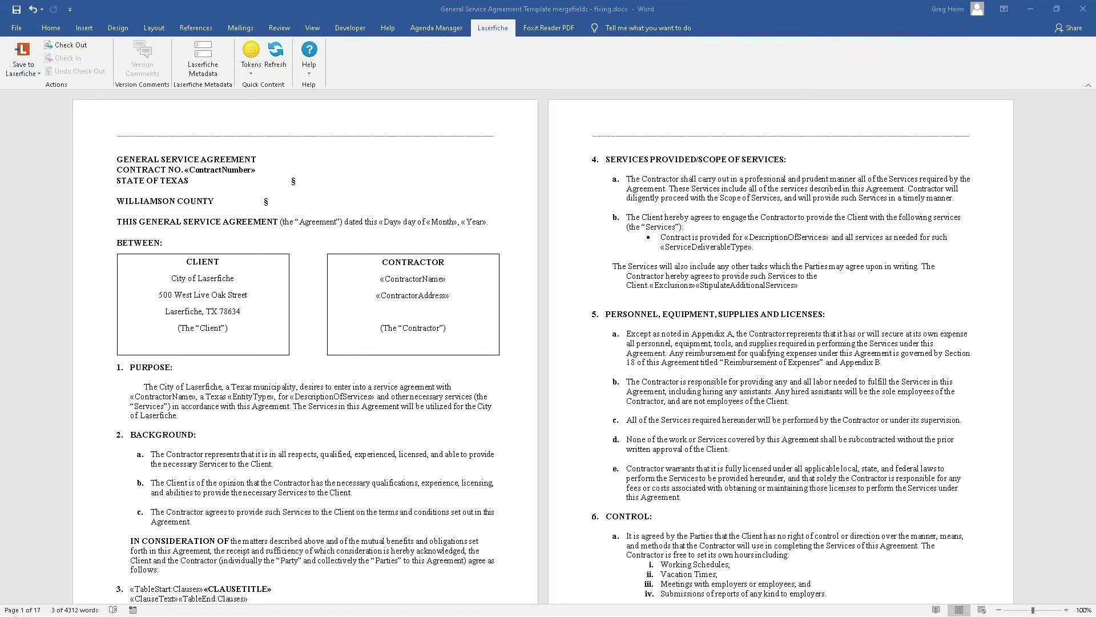
{"action": "mouse_move", "coordinate": [508, 613]}
{"action": "left_mouse_down"}
{"action": "mouse_move", "coordinate": [508, 338]}
{"action": "mouse_move", "coordinate": [657, 294]}
{"action": "mouse_move", "coordinate": [427, 125]}
{"action": "left_mouse_up"}
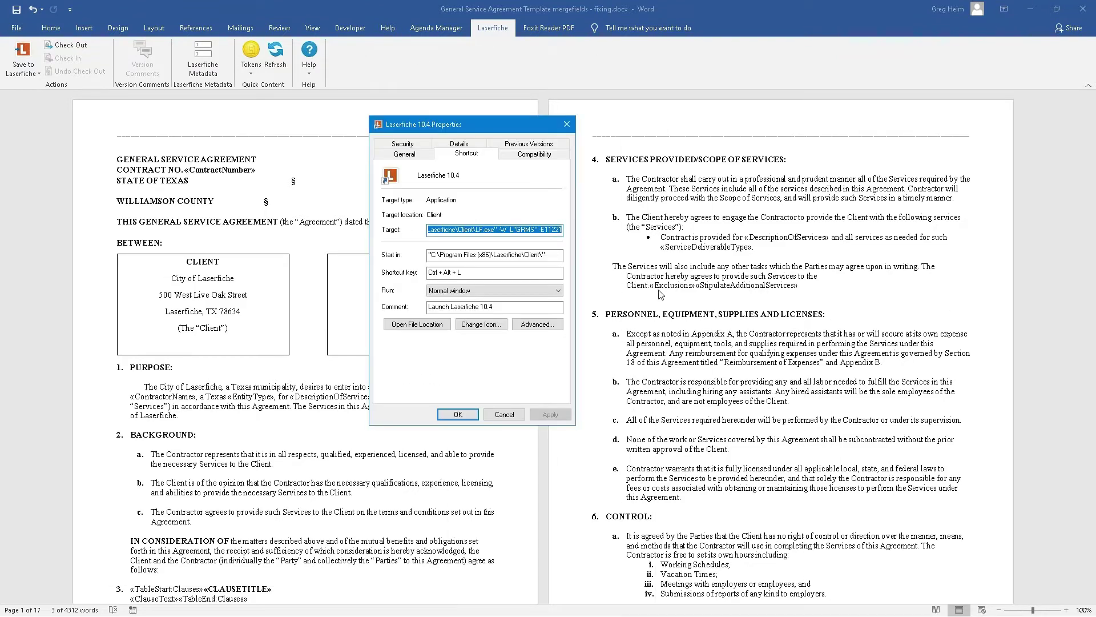
{"action": "left_click", "coordinate": [434, 230]}
{"action": "left_click_drag", "start_coordinate": [434, 230], "coordinate": [599, 223]}
{"action": "key", "text": "ctrl+alt+l"}
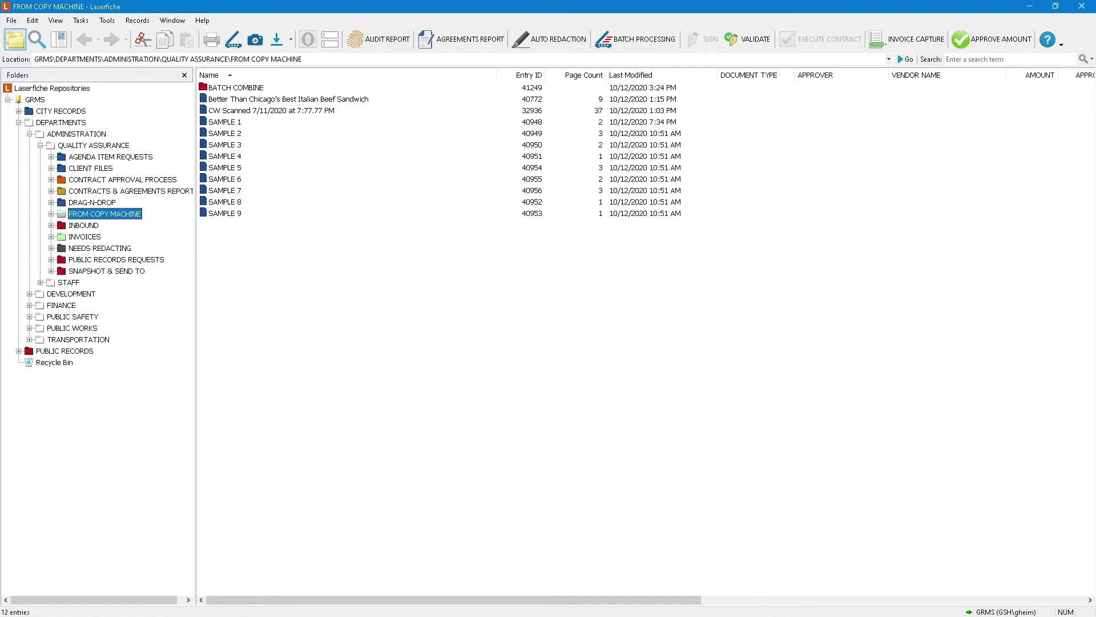
Switch to Notepad and examine the repository and entry ID parameters of the Laserfiche launch command
{"action": "key", "text": "alt+Tab"}
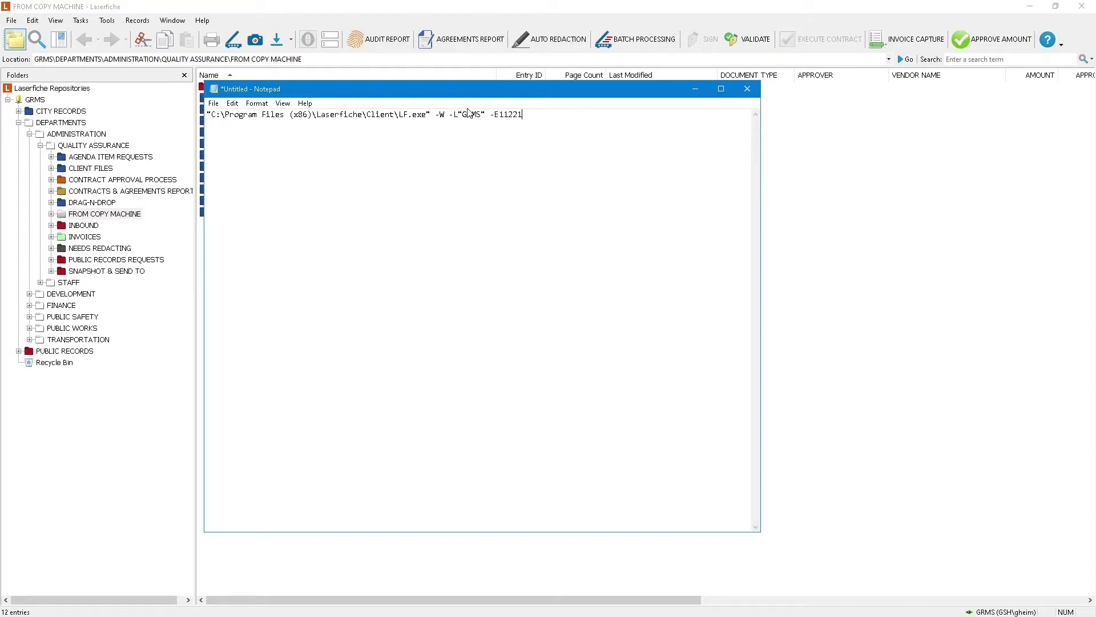
{"action": "left_click_drag", "start_coordinate": [449, 114], "coordinate": [458, 114]}
{"action": "left_click_drag", "start_coordinate": [462, 114], "coordinate": [481, 116]}
{"action": "left_click_drag", "start_coordinate": [494, 115], "coordinate": [500, 116]}
Look up the entry ID of the FROM COPY MACHINE folder in the QUALITY ASSURANCE folder of Laserfiche
{"action": "left_click", "coordinate": [130, 215]}
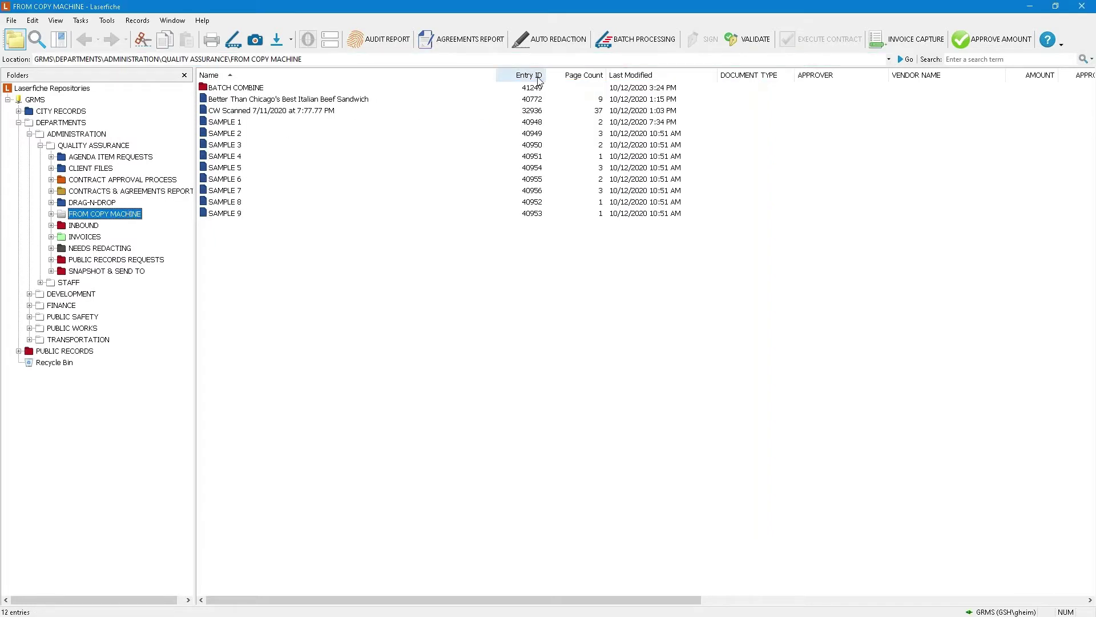
{"action": "left_click", "coordinate": [97, 147]}
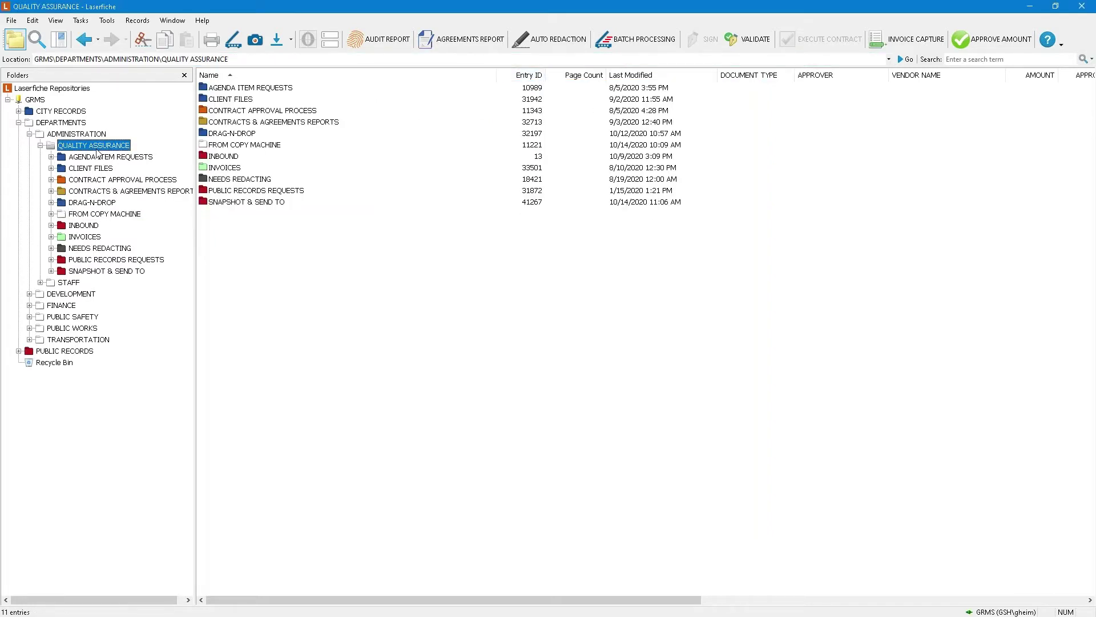
{"action": "left_click", "coordinate": [238, 147]}
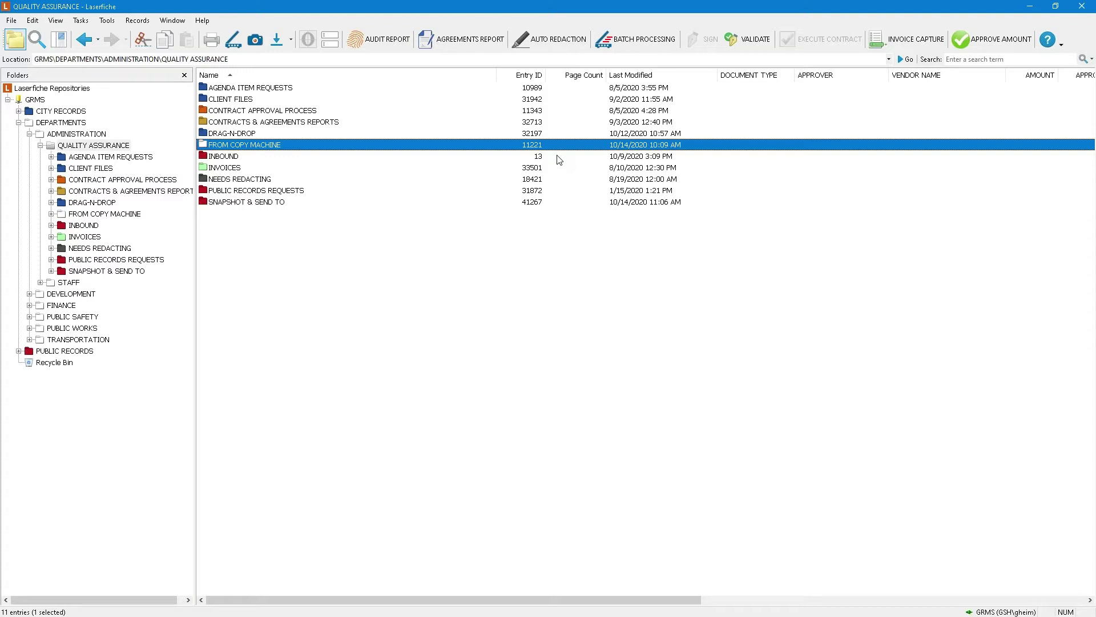
{"action": "left_click", "coordinate": [71, 146]}
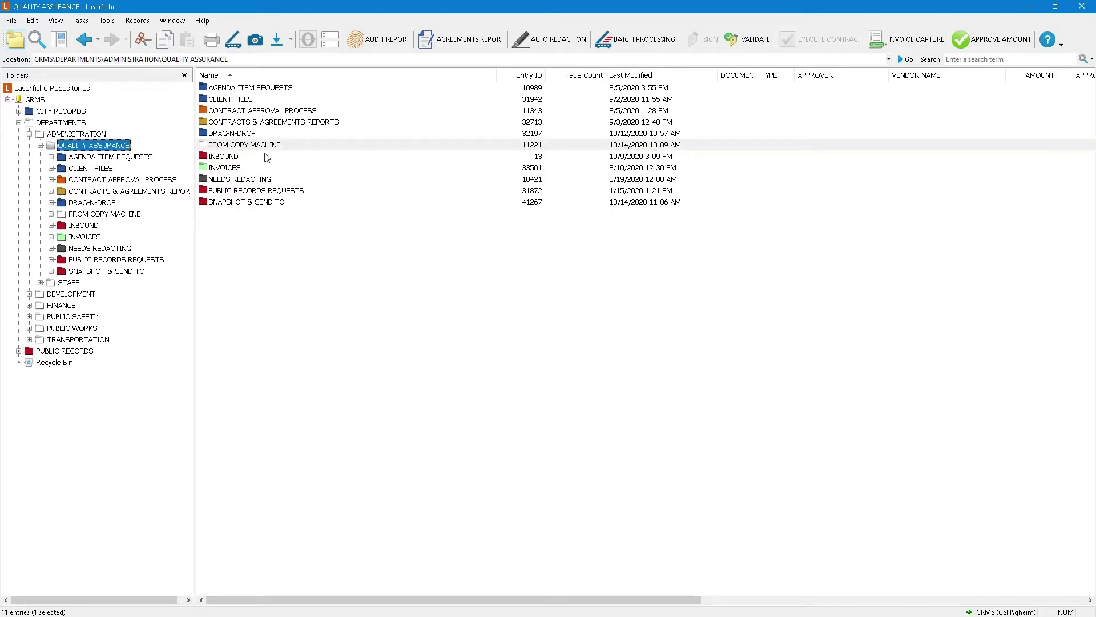
Preview the QUALITY ASSURANCE contents as large icons before restoring the Details view, and narrow the Name column
{"action": "left_click", "coordinate": [56, 21]}
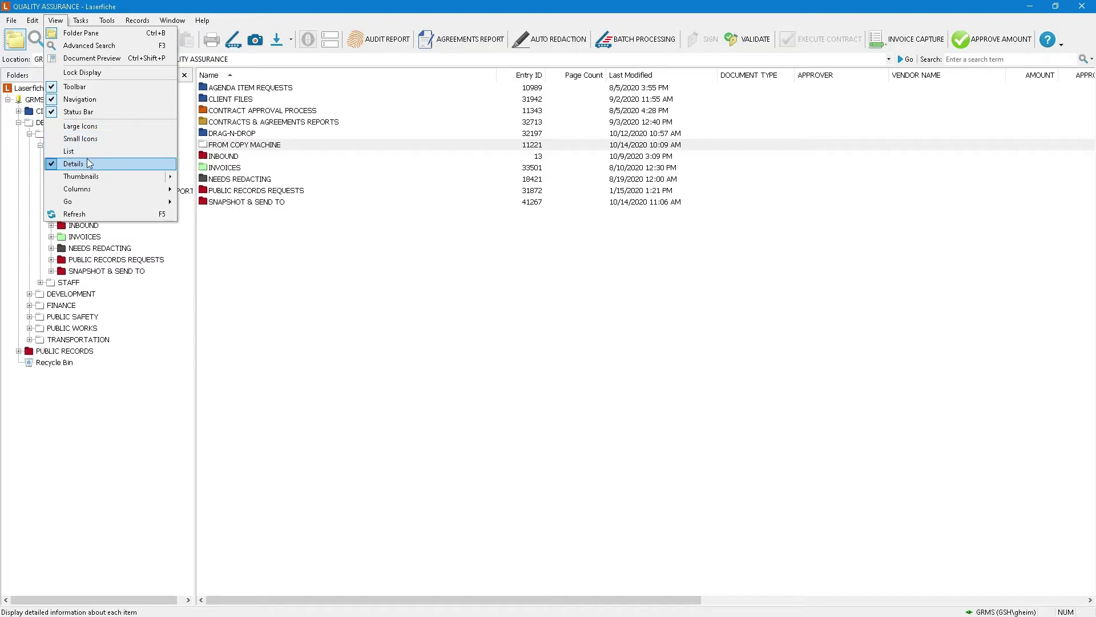
{"action": "left_click", "coordinate": [81, 127]}
{"action": "left_click", "coordinate": [56, 20]}
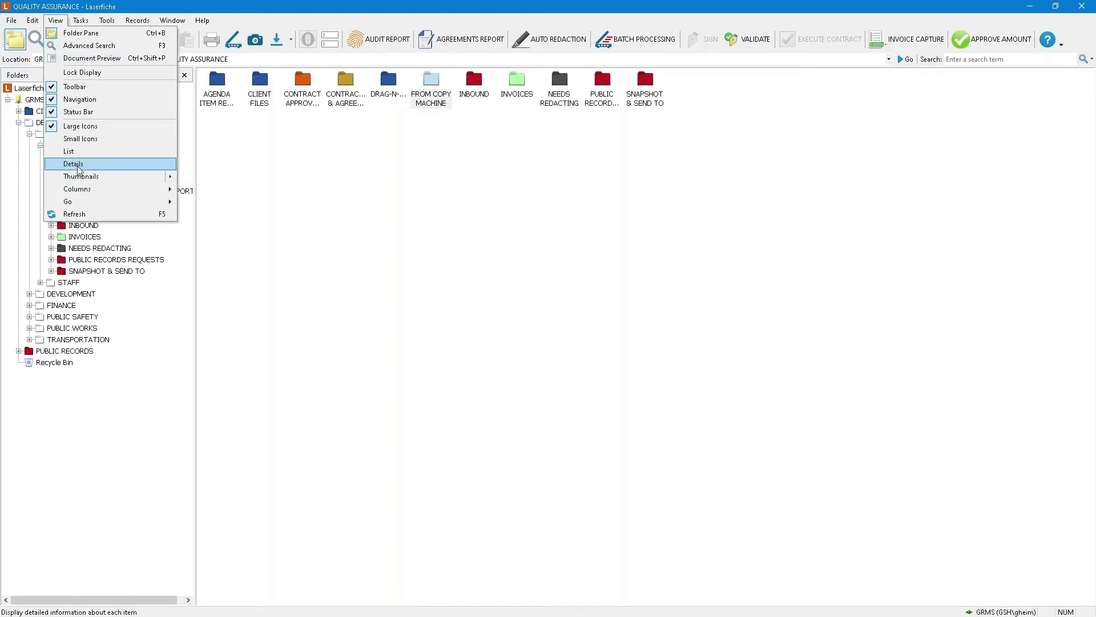
{"action": "left_click", "coordinate": [77, 164]}
{"action": "left_click_drag", "start_coordinate": [497, 79], "coordinate": [372, 80]}
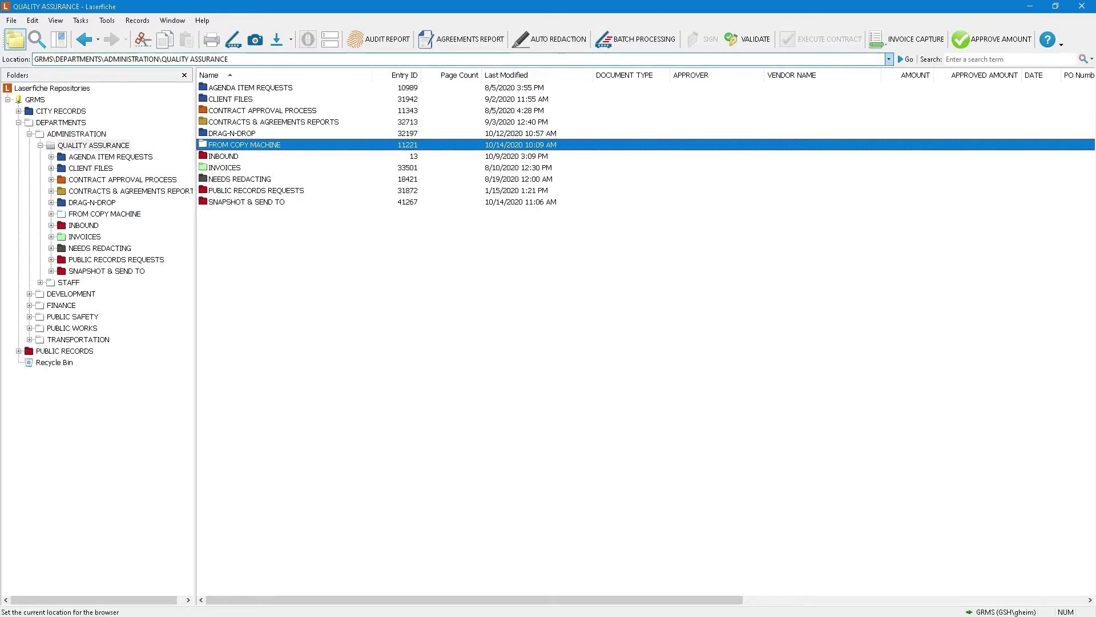
Open the Laserfiche options and review the general settings for View and Browser
{"action": "left_click", "coordinate": [116, 25]}
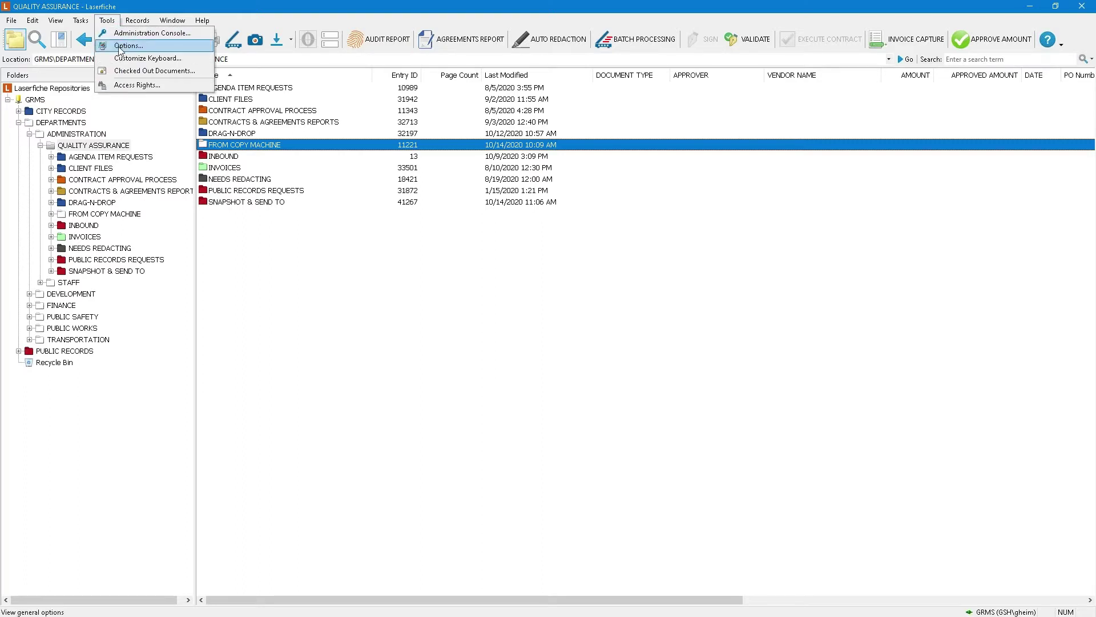
{"action": "left_click", "coordinate": [119, 47]}
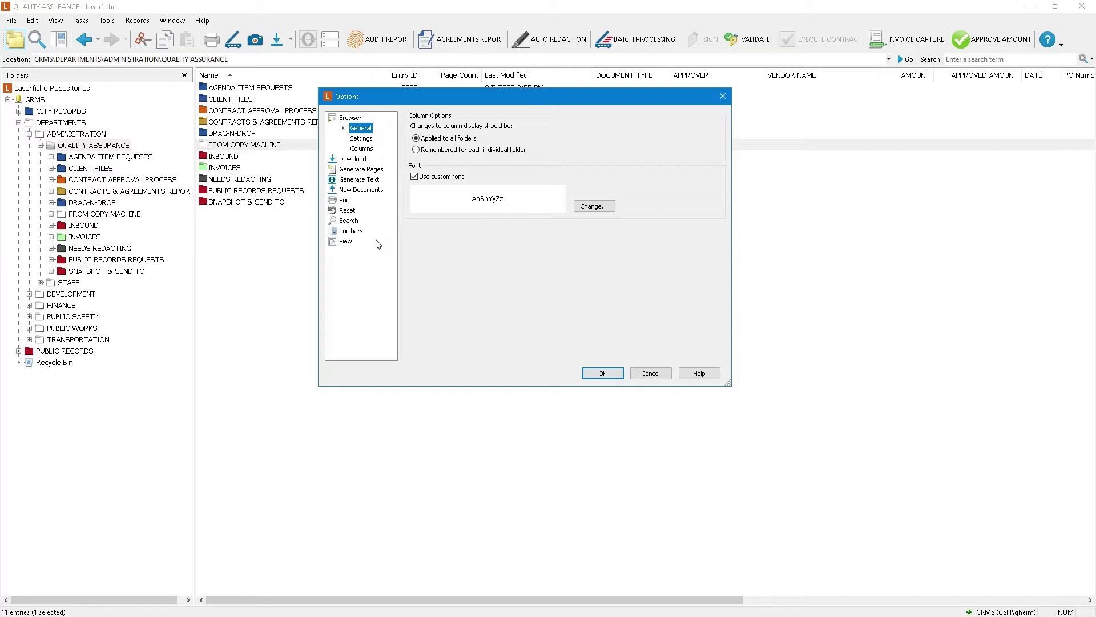
{"action": "left_click", "coordinate": [348, 241]}
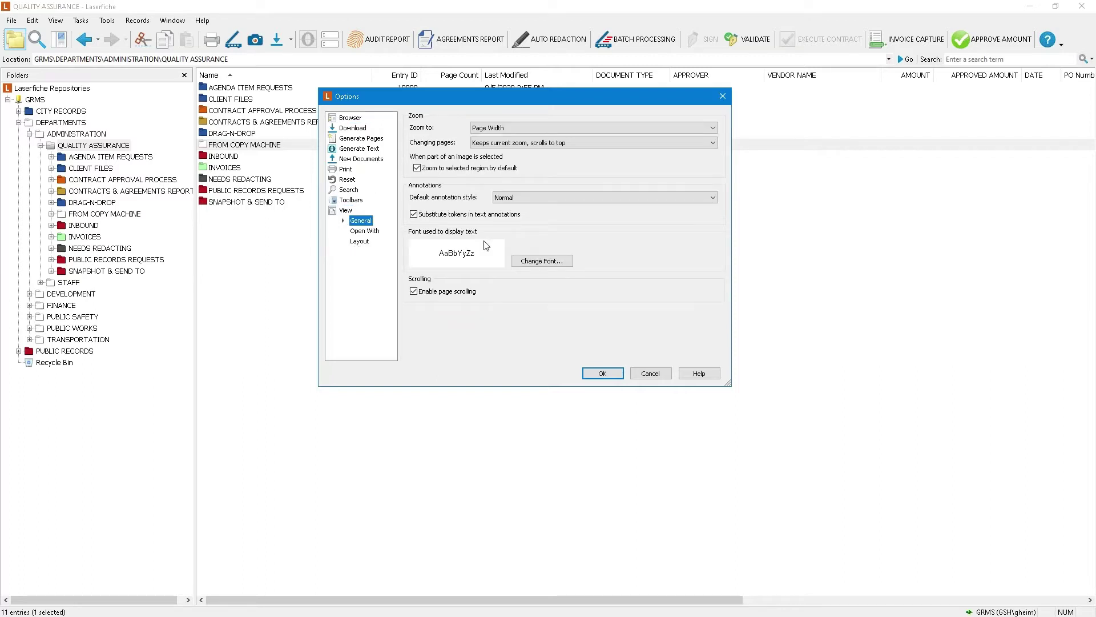
{"action": "left_click", "coordinate": [347, 119]}
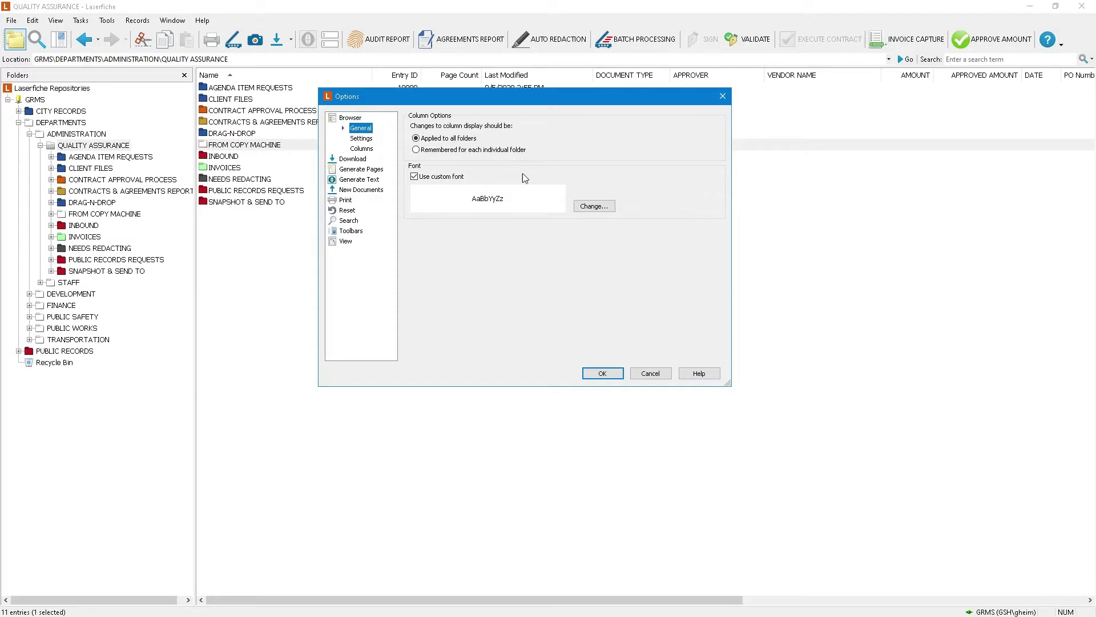
Set the custom browser font size to 12 and apply the options
{"action": "left_click", "coordinate": [594, 212]}
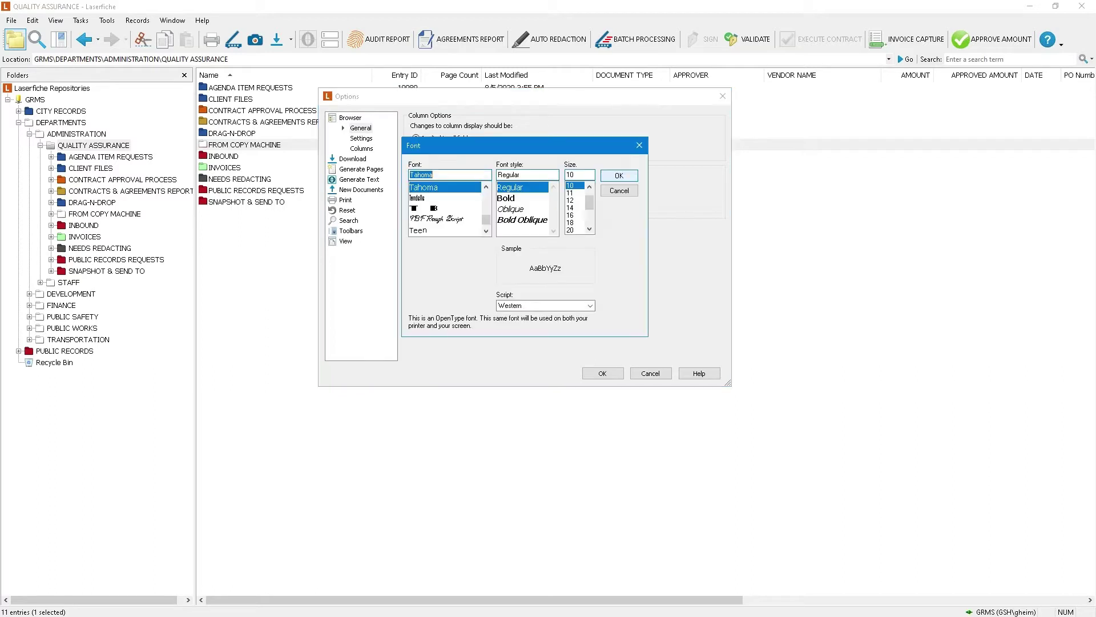
{"action": "left_click", "coordinate": [571, 200]}
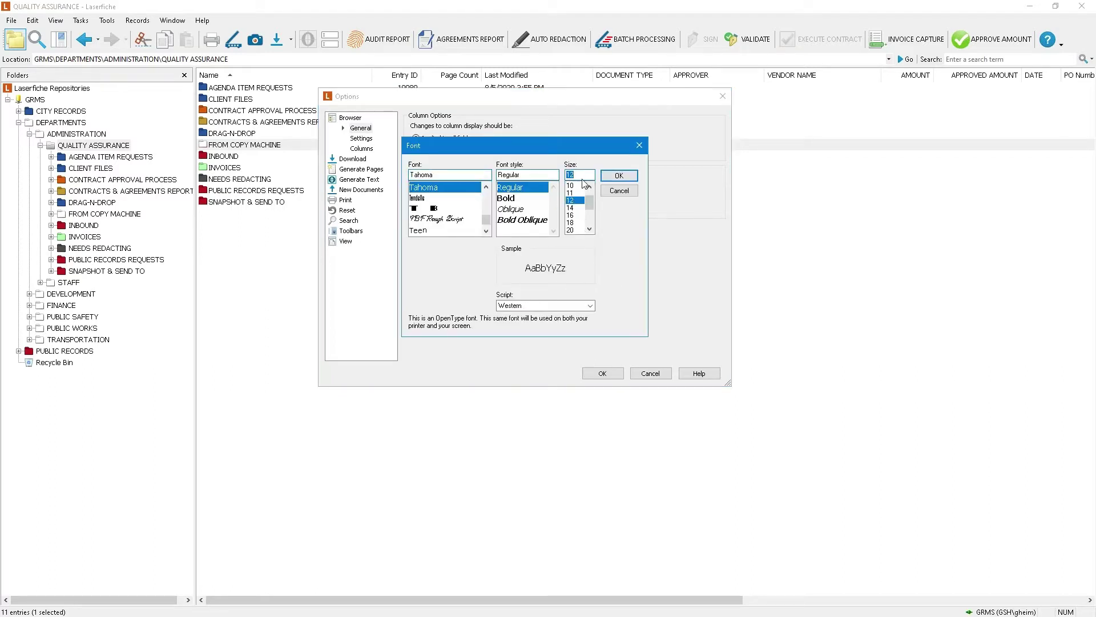
{"action": "left_click_drag", "start_coordinate": [565, 150], "coordinate": [614, 141]}
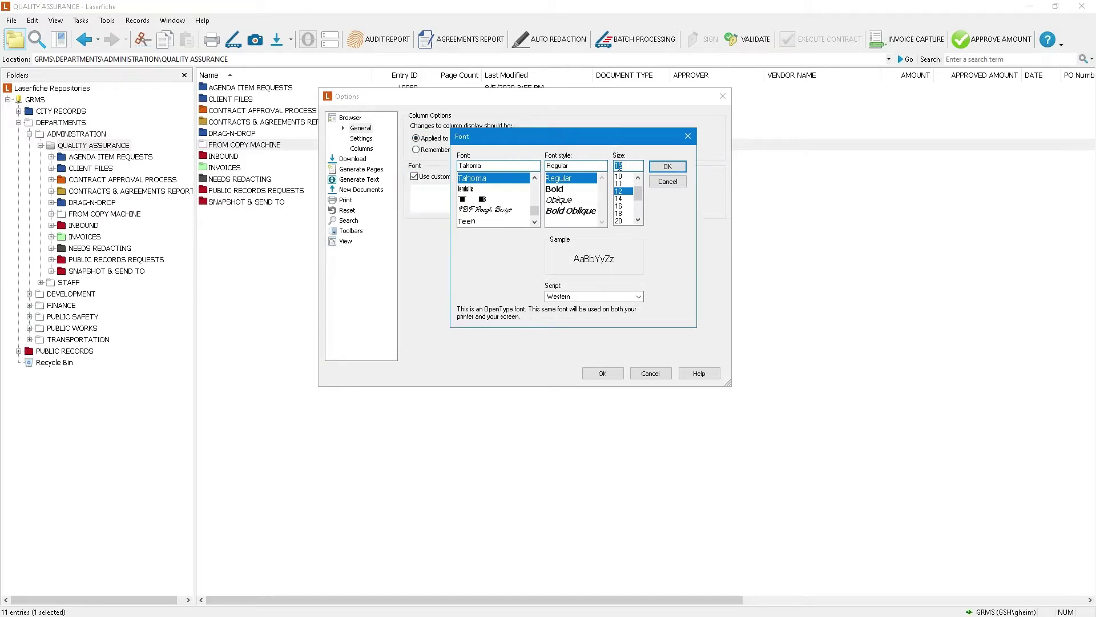
{"action": "left_click", "coordinate": [669, 168]}
{"action": "left_click", "coordinate": [608, 374]}
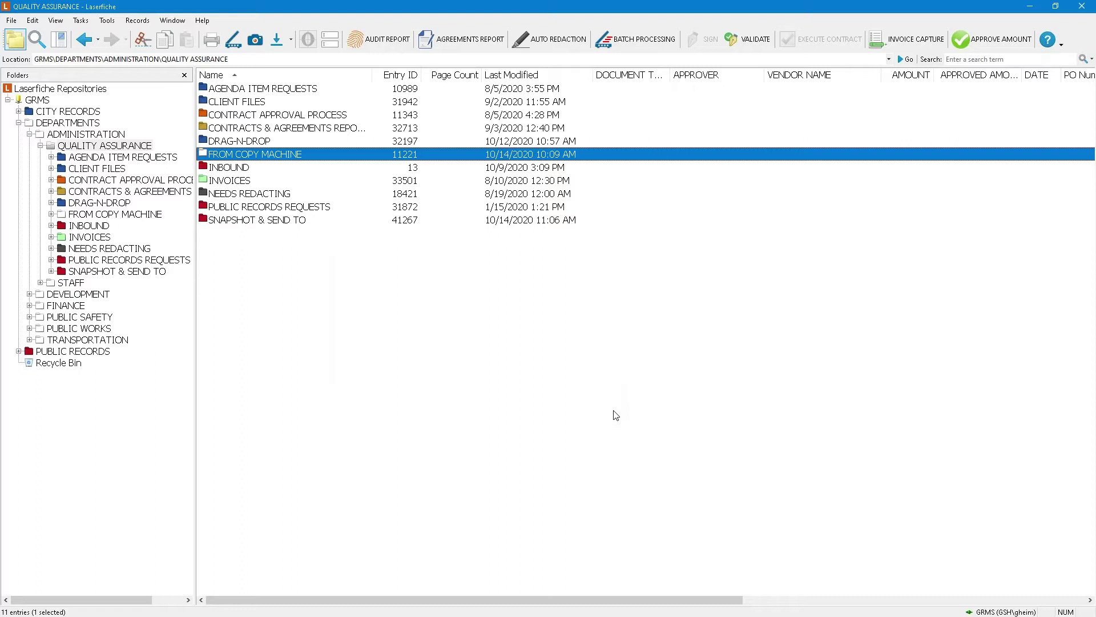
Open the Laserfiche options and review the Reset settings for restoring defaults and for confirmation prompts
{"action": "left_click", "coordinate": [107, 21]}
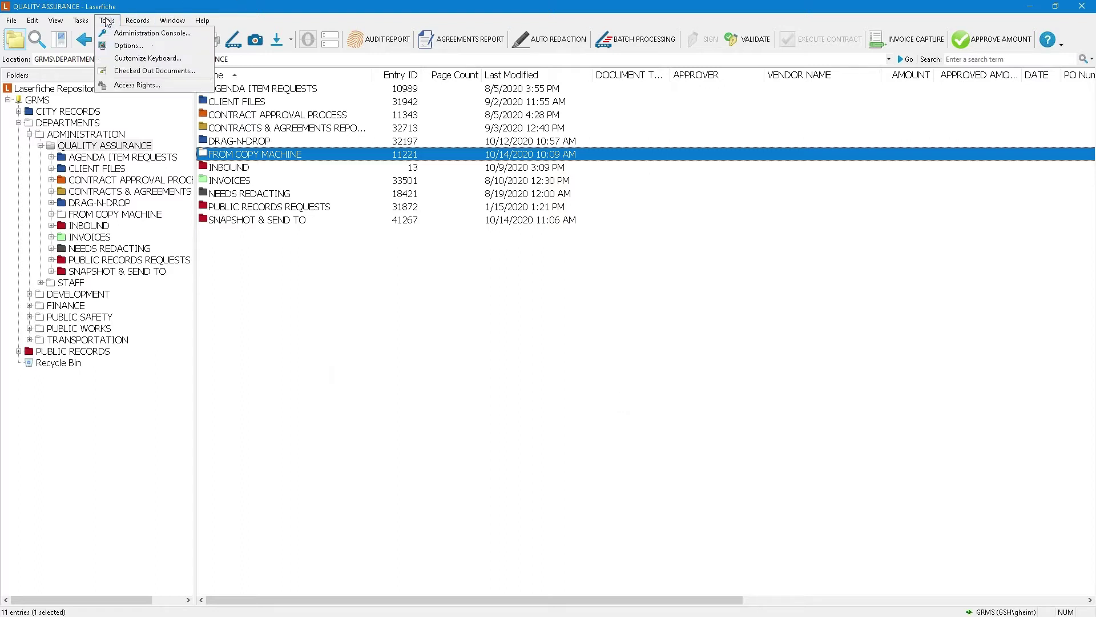
{"action": "left_click", "coordinate": [121, 47]}
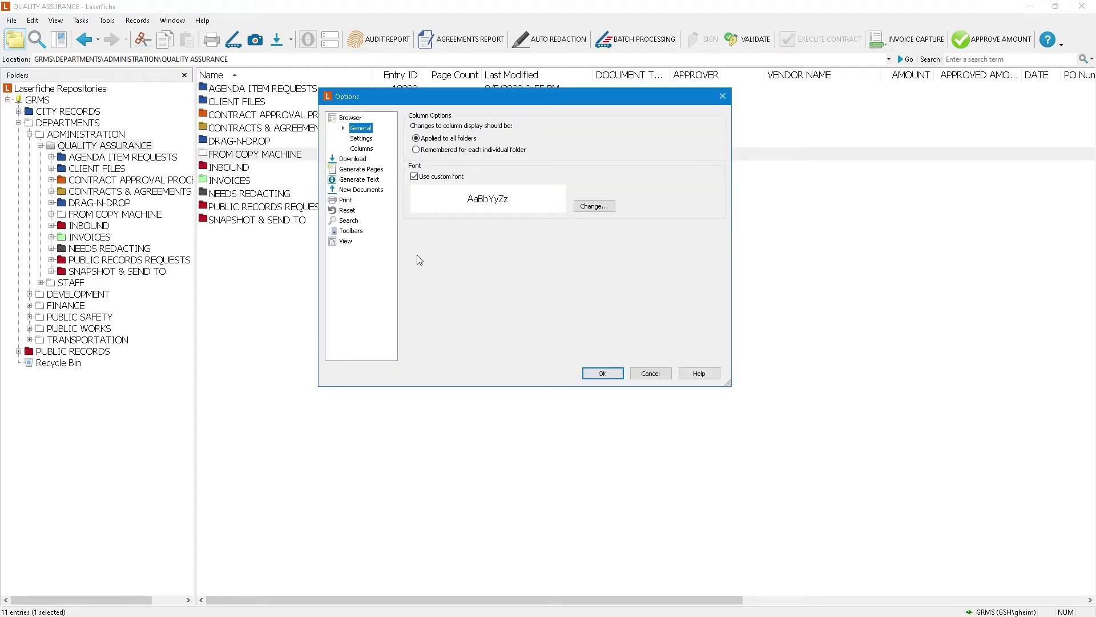
{"action": "left_click", "coordinate": [348, 211]}
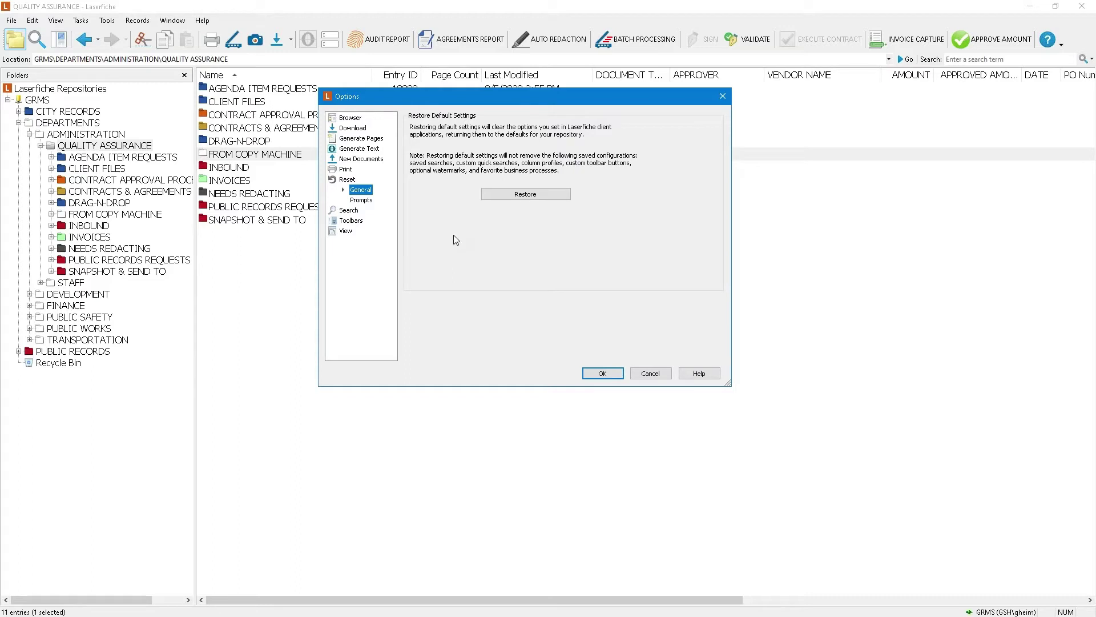
{"action": "left_click", "coordinate": [362, 201]}
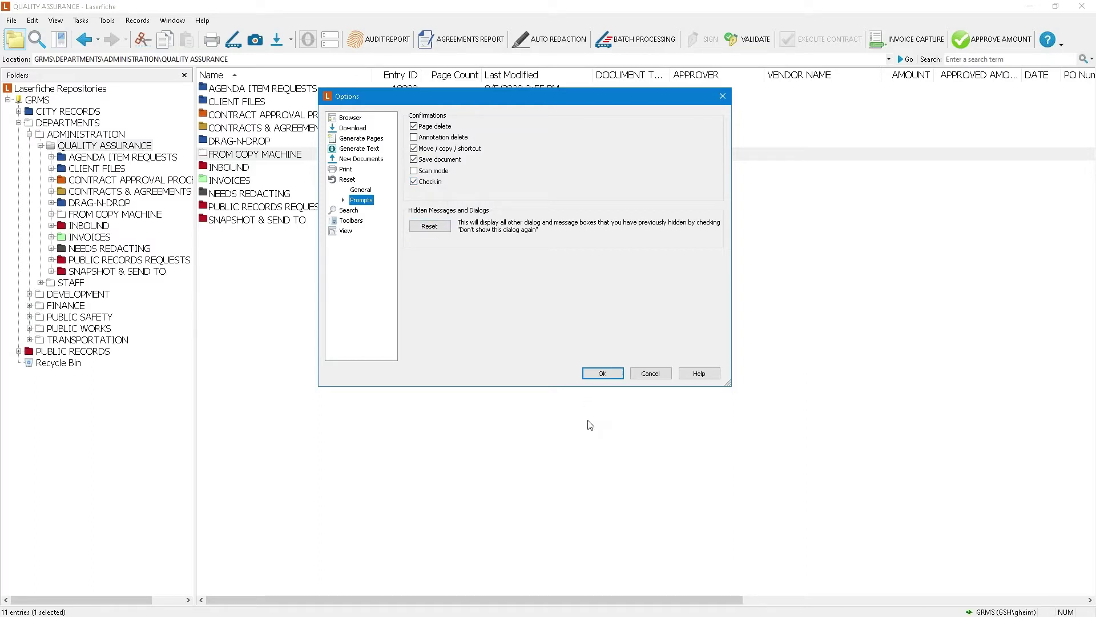
Set the custom browser font size to 10 and apply the options
{"action": "left_click", "coordinate": [362, 119]}
{"action": "left_click", "coordinate": [599, 206]}
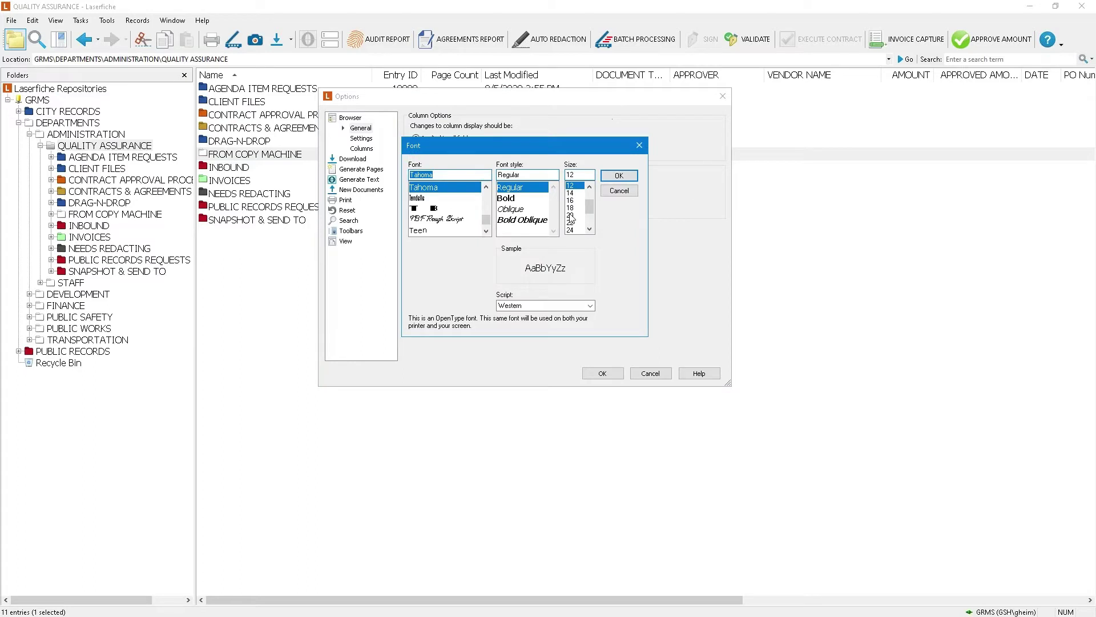
{"action": "left_click", "coordinate": [589, 188]}
{"action": "left_click", "coordinate": [589, 187]}
{"action": "left_click", "coordinate": [573, 185]}
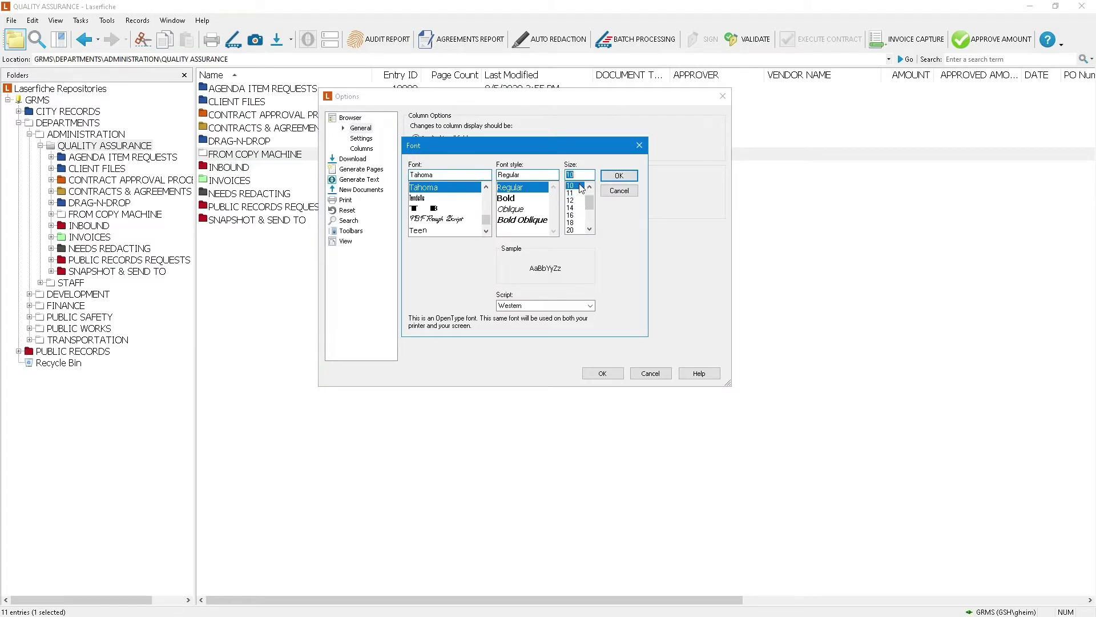
{"action": "left_click", "coordinate": [617, 176]}
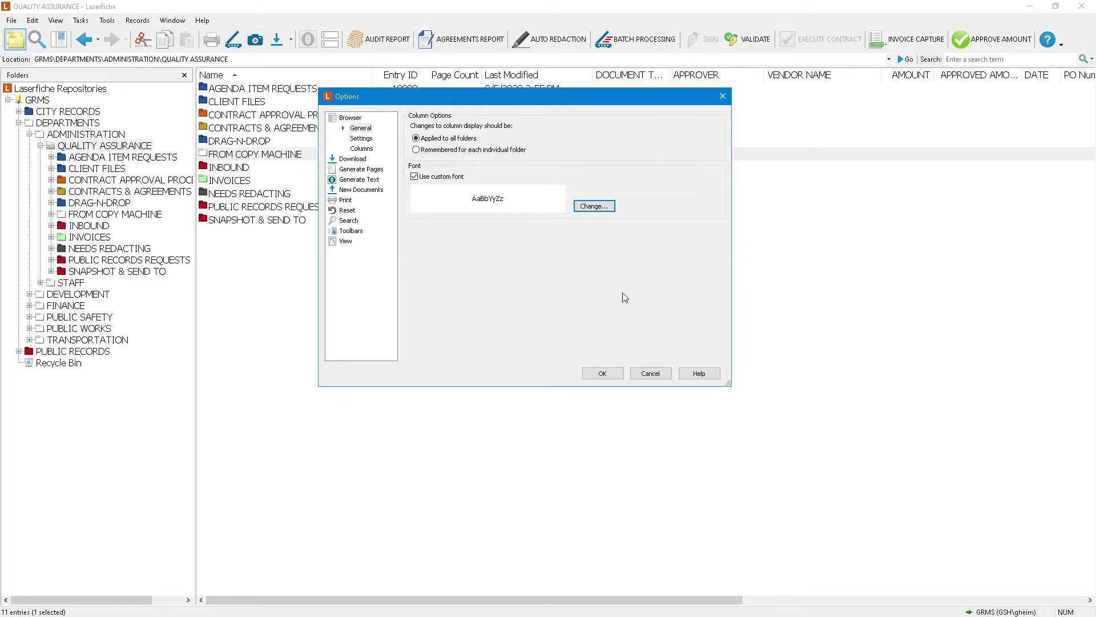
{"action": "left_click", "coordinate": [603, 374]}
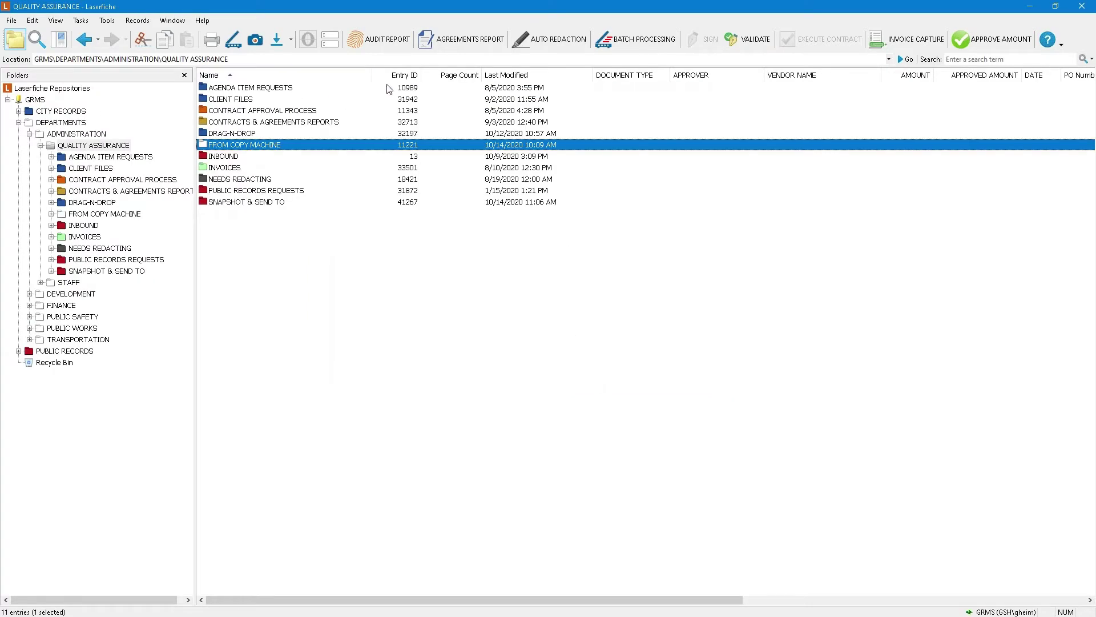
Open the FROM COPY MACHINE folder and reorder its columns, placing Page Count before Entry ID and APPROVER before DOCUMENT TYPE
{"action": "double_click", "coordinate": [235, 146]}
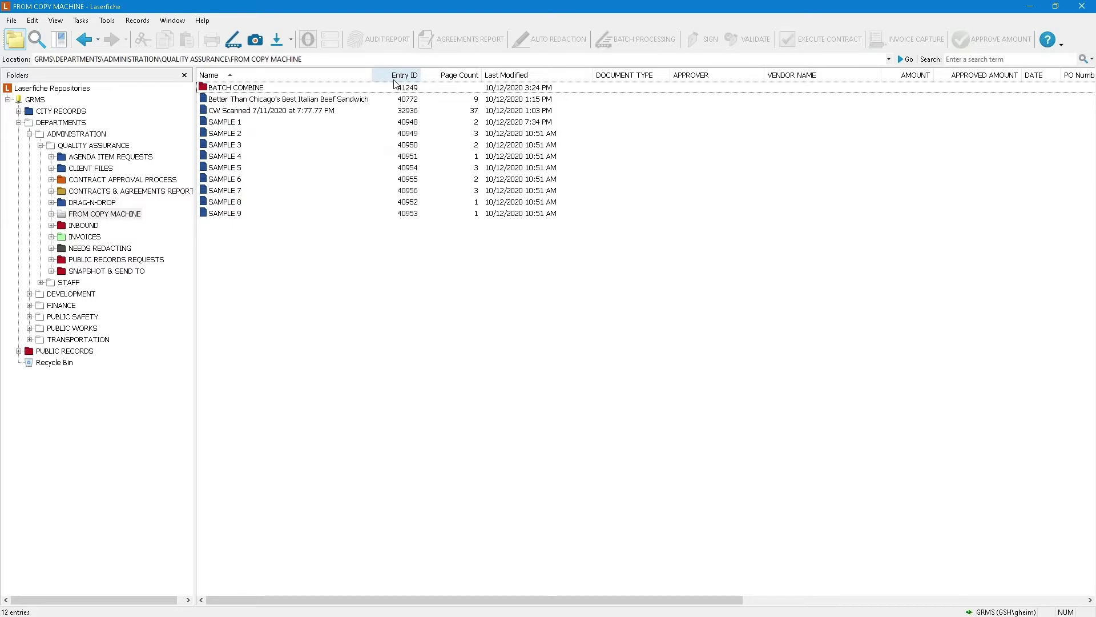
{"action": "left_click_drag", "start_coordinate": [394, 82], "coordinate": [538, 72]}
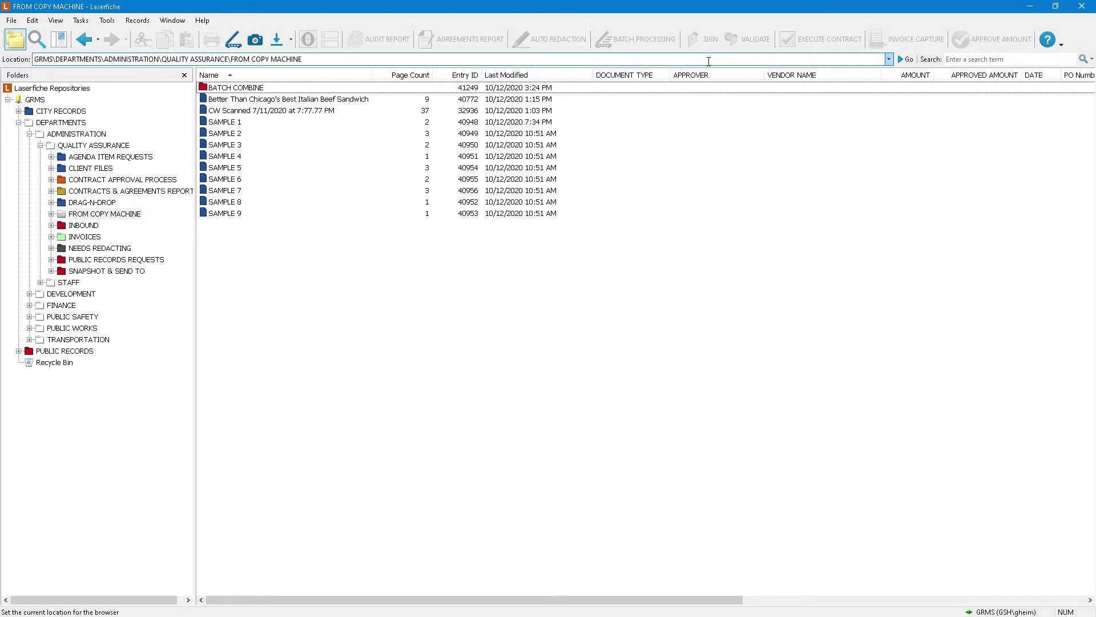
{"action": "left_click_drag", "start_coordinate": [714, 78], "coordinate": [605, 83]}
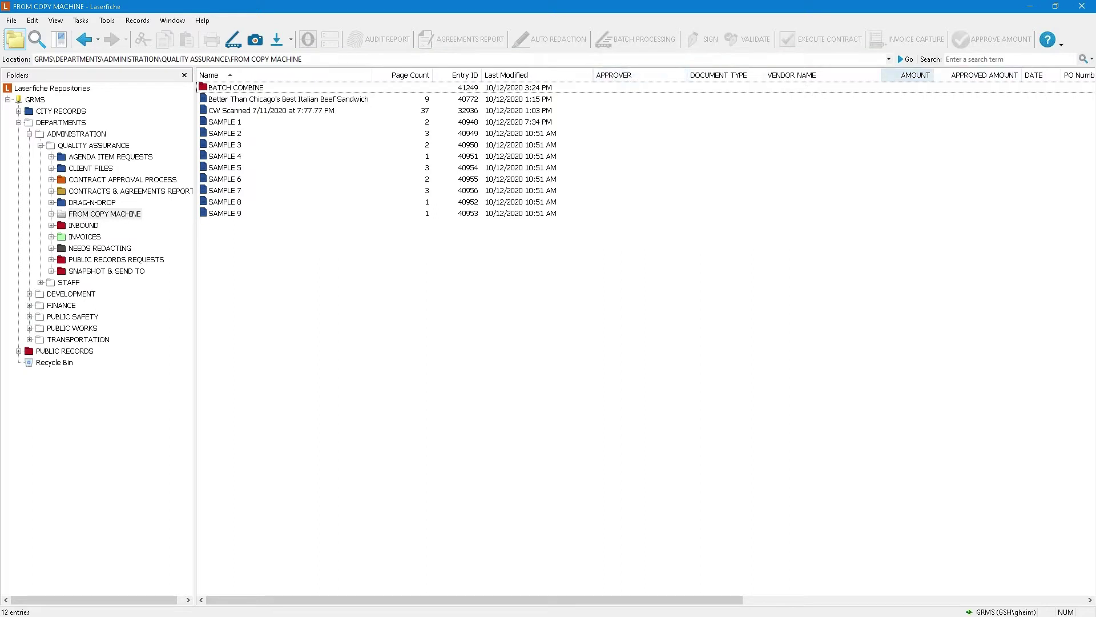
Sort the FROM COPY MACHINE contents by Last Modified in ascending order and review the available column and Load/Save Columns options
{"action": "left_click", "coordinate": [512, 77]}
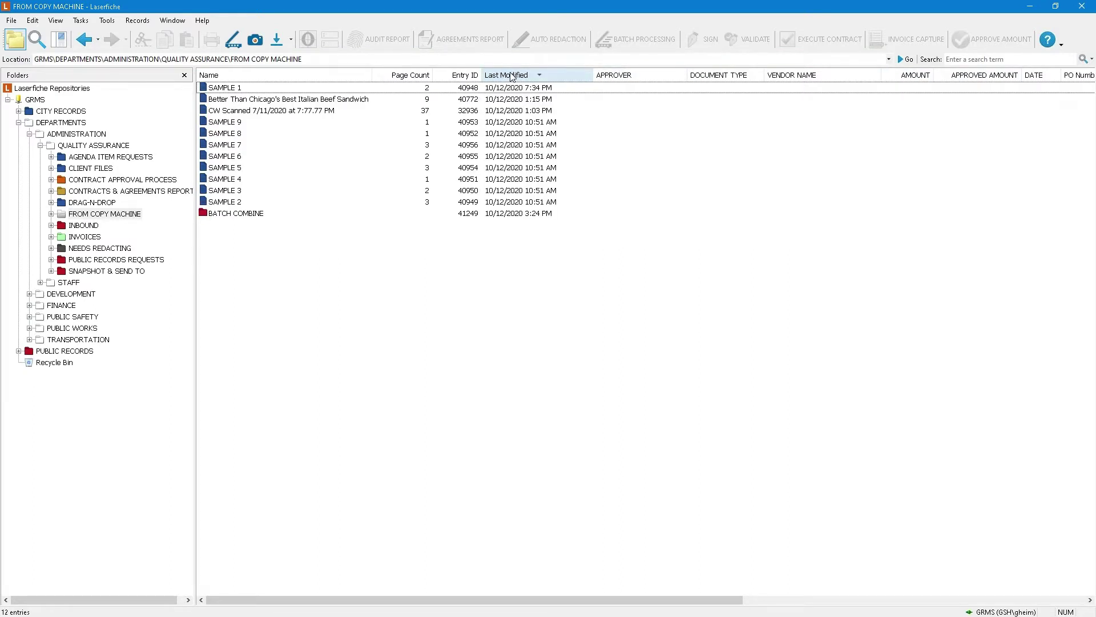
{"action": "left_click", "coordinate": [512, 77]}
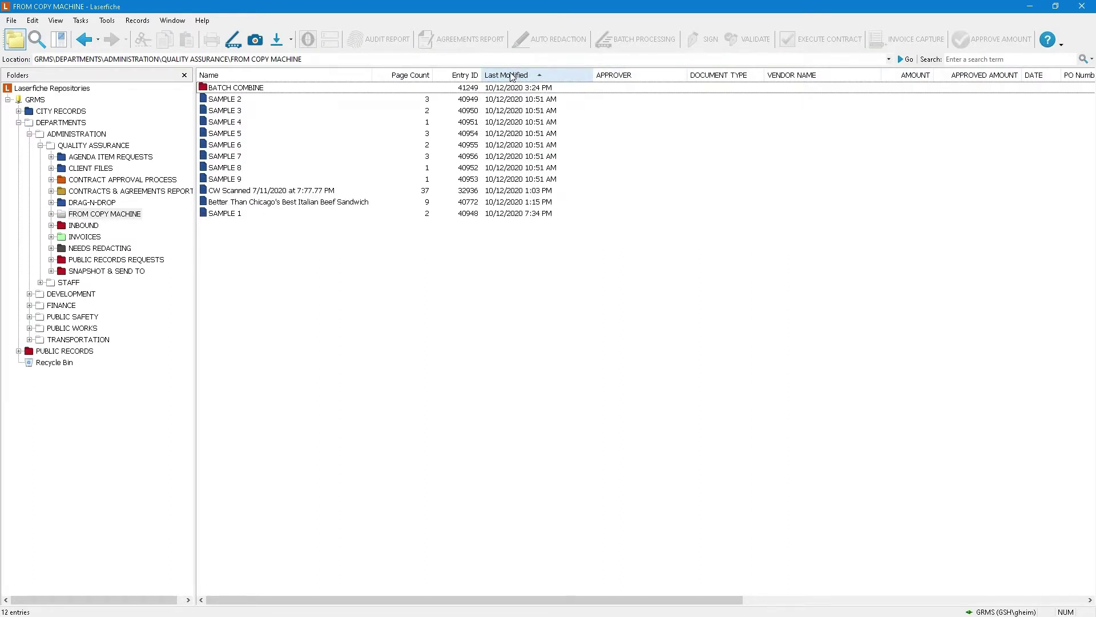
{"action": "right_click", "coordinate": [361, 82]}
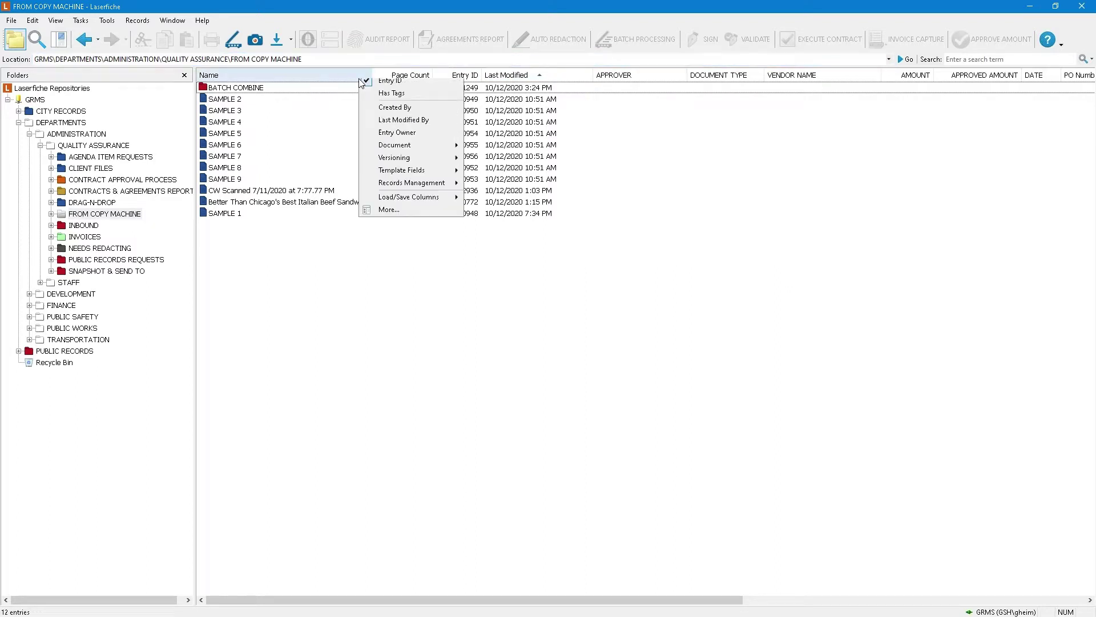
{"action": "mouse_move", "coordinate": [392, 292]}
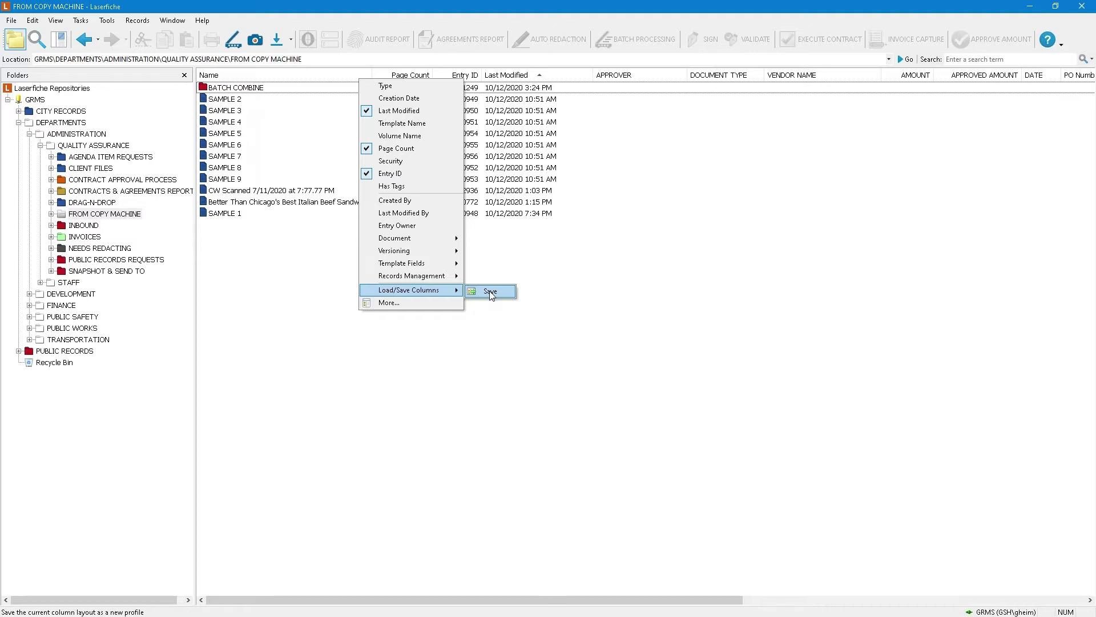
{"action": "left_click", "coordinate": [548, 334]}
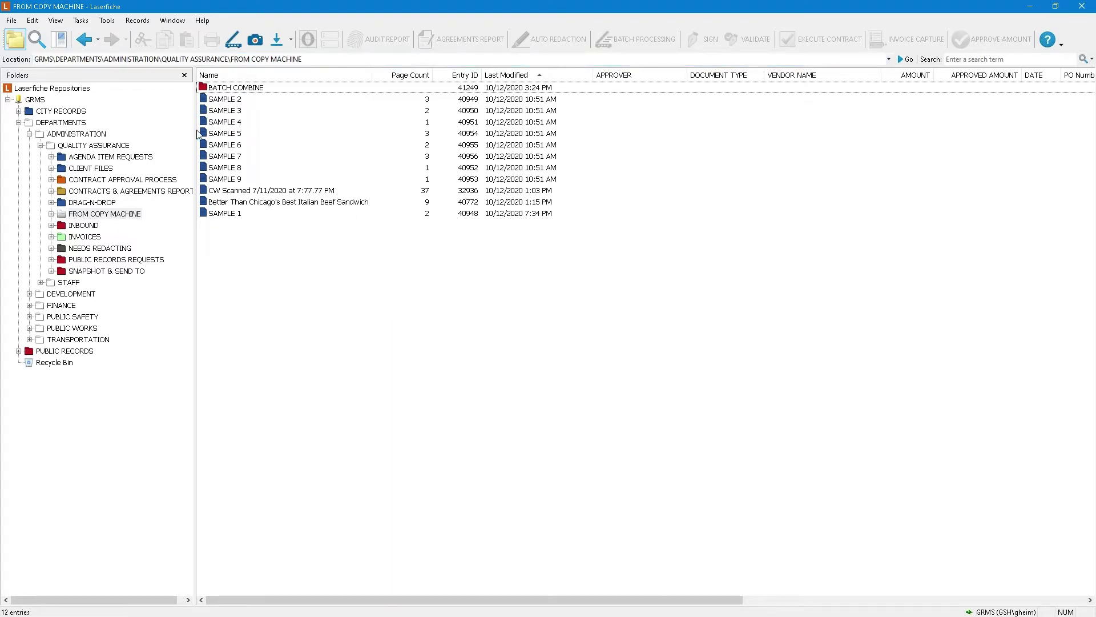
Widen the Folders pane slightly, and show the Search pane before returning to the folder tree
{"action": "left_click_drag", "start_coordinate": [197, 135], "coordinate": [213, 135]}
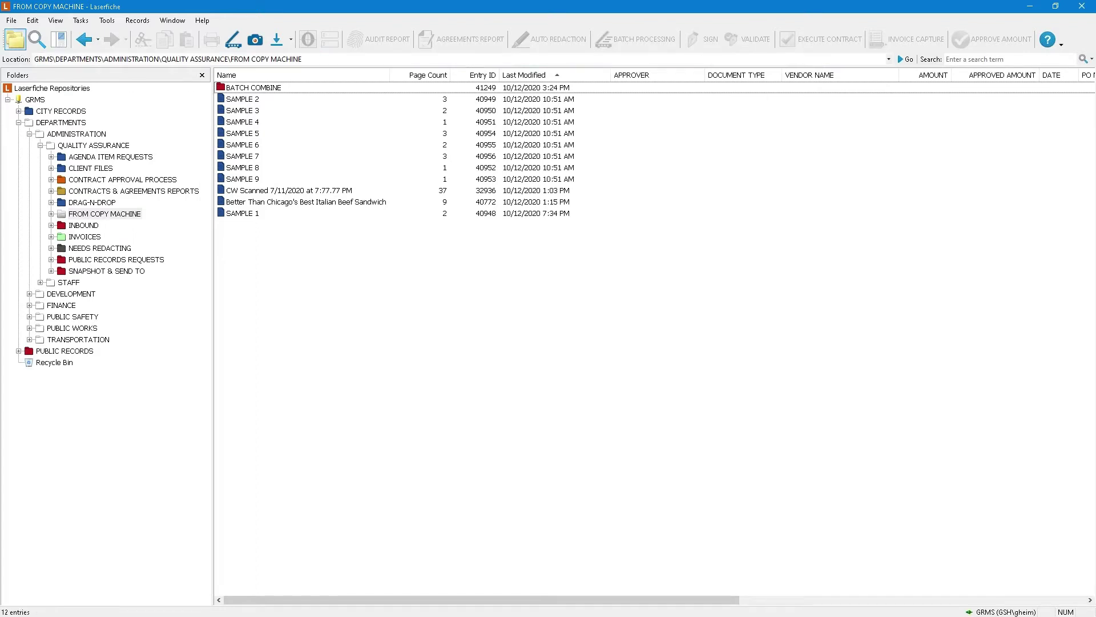
{"action": "left_click", "coordinate": [43, 46]}
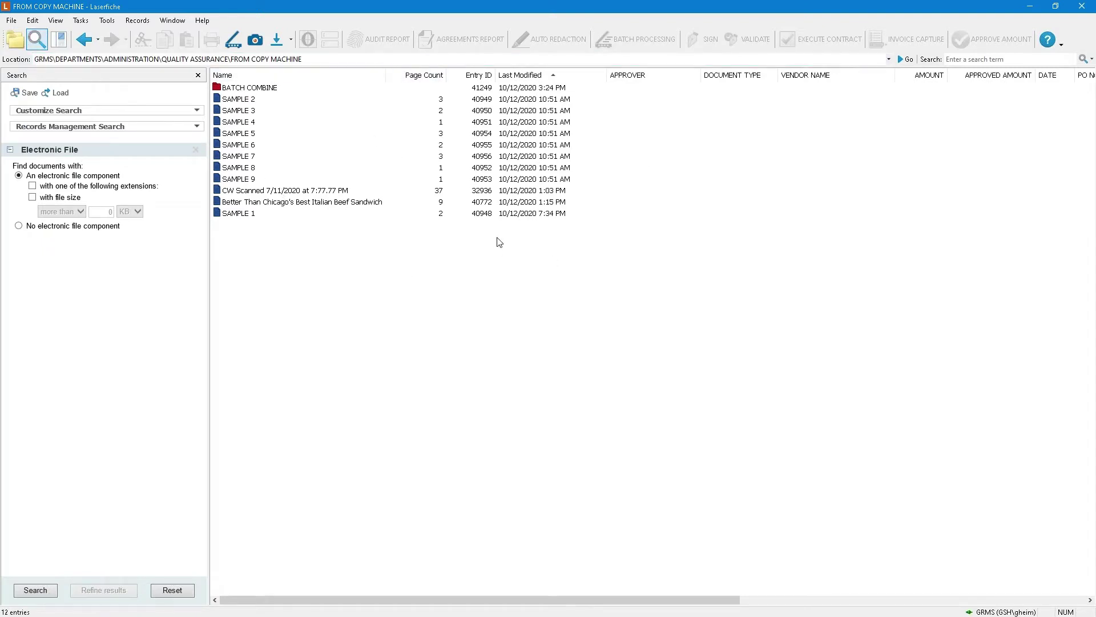
{"action": "left_click", "coordinate": [21, 39]}
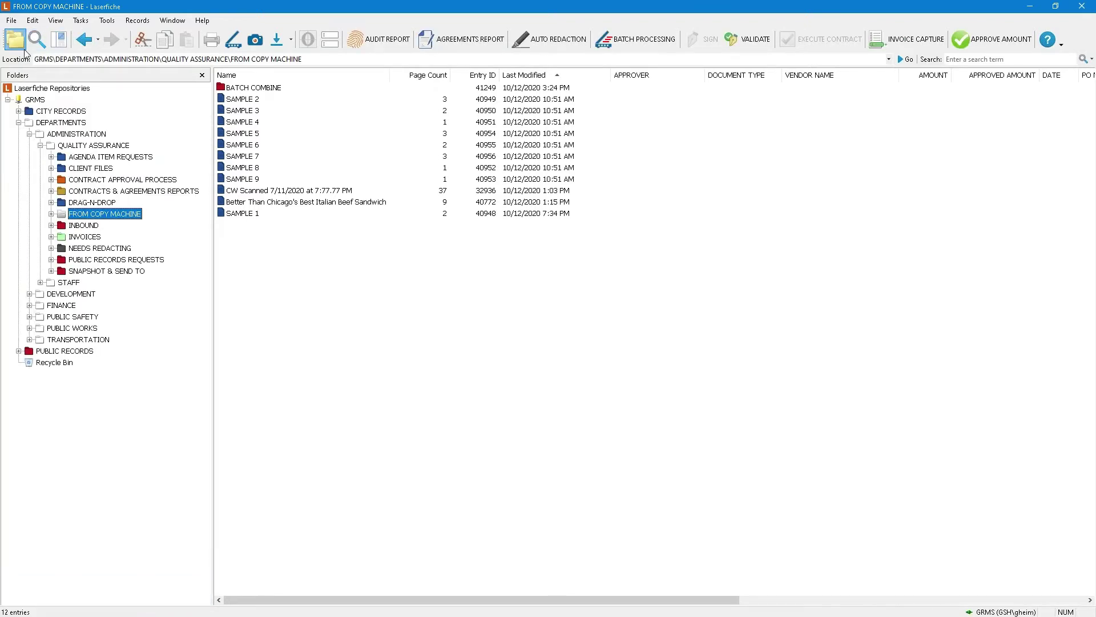
Select DEPARTMENTS, alternate between the Search and Folders panes, and collapse the QUALITY ASSURANCE branch in the folder tree
{"action": "left_click", "coordinate": [20, 123]}
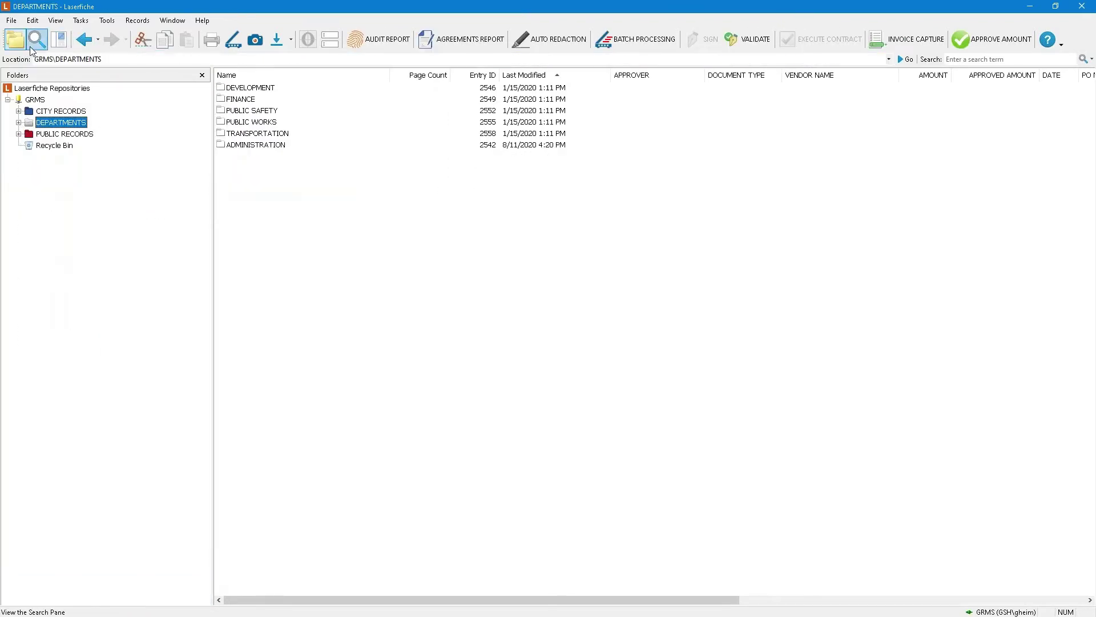
{"action": "left_click", "coordinate": [34, 40]}
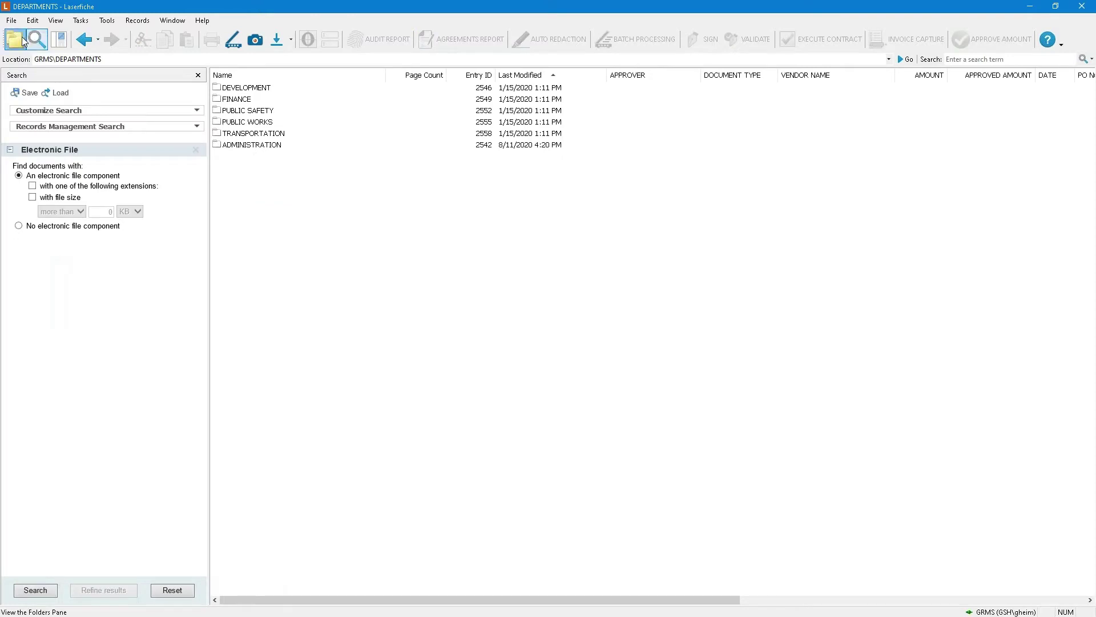
{"action": "left_click", "coordinate": [22, 40]}
{"action": "left_click", "coordinate": [36, 39]}
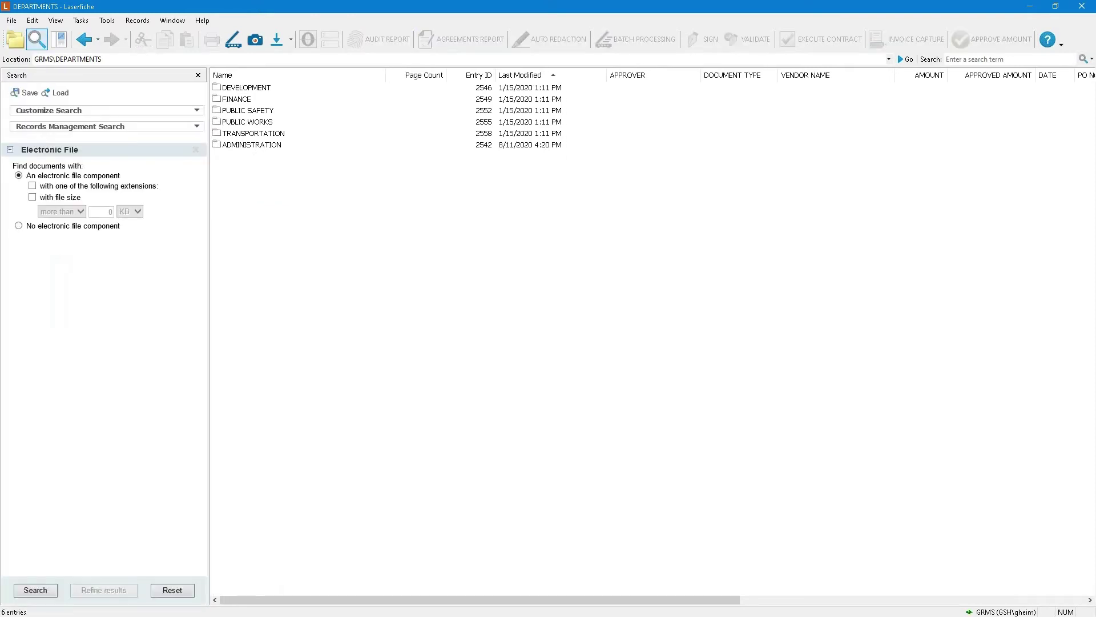
{"action": "left_click", "coordinate": [15, 39]}
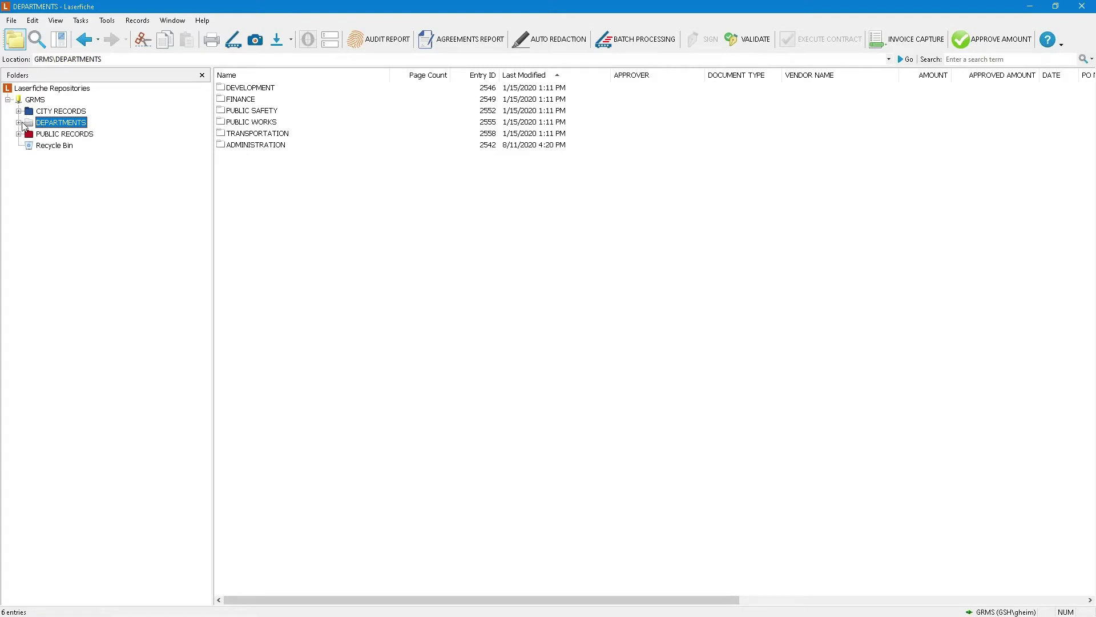
{"action": "double_click", "coordinate": [22, 124]}
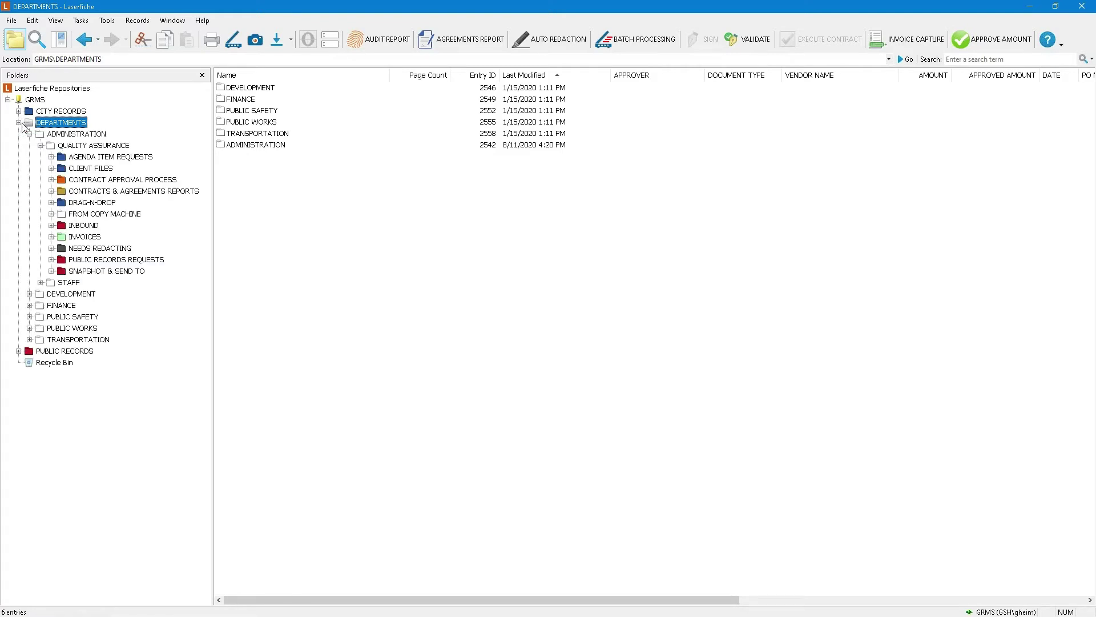
{"action": "left_click", "coordinate": [40, 146]}
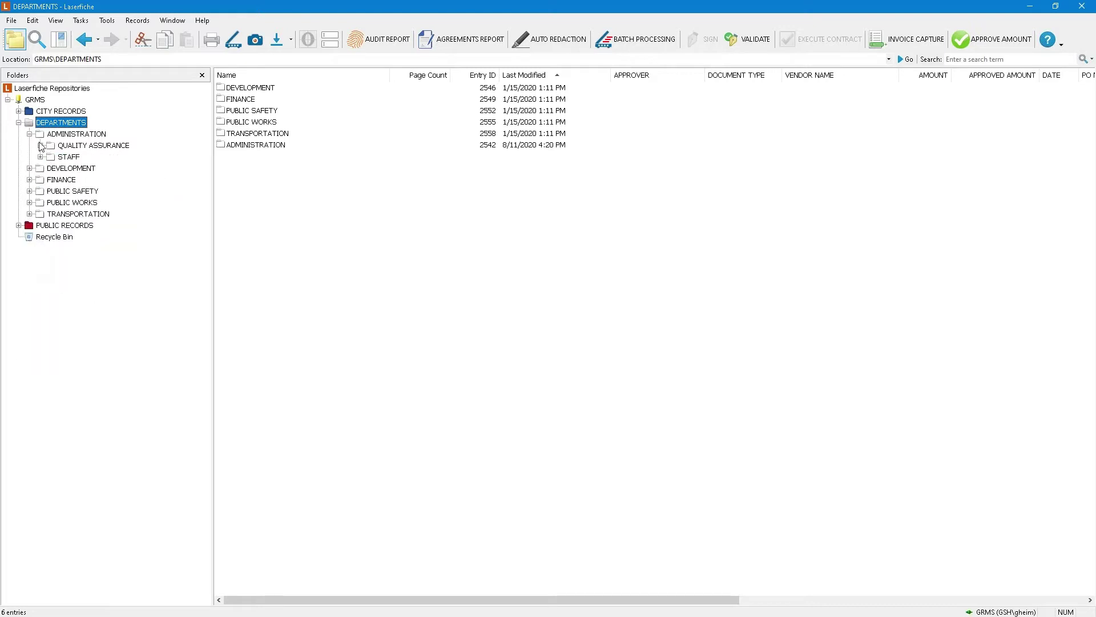
Show the document preview pane and open the FROM COPY MACHINE folder in QUALITY ASSURANCE
{"action": "left_click", "coordinate": [60, 40]}
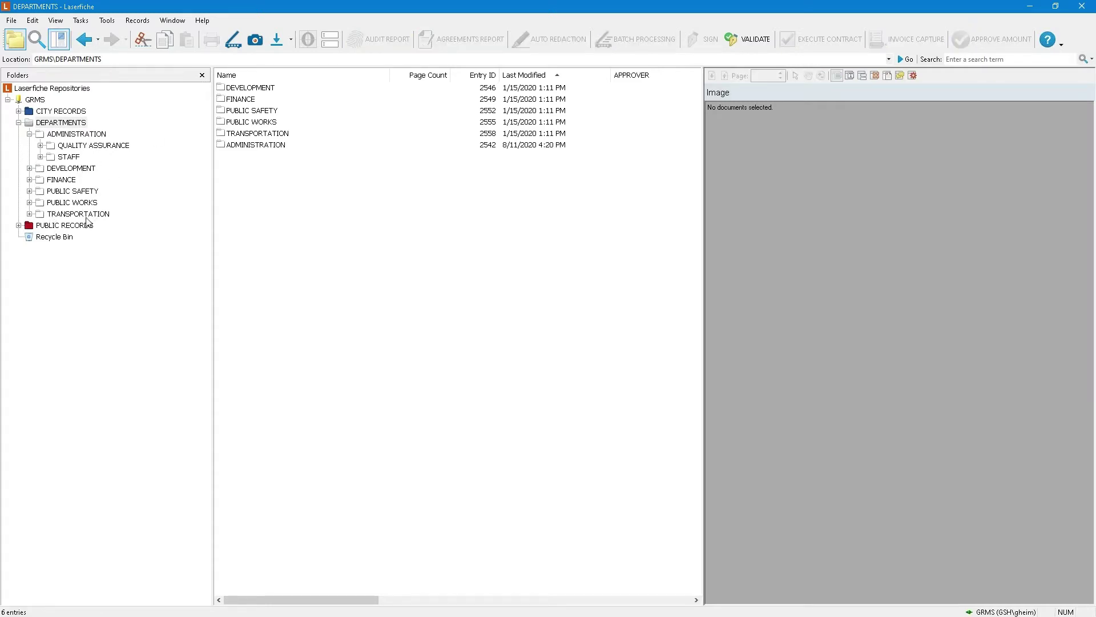
{"action": "left_click", "coordinate": [78, 145]}
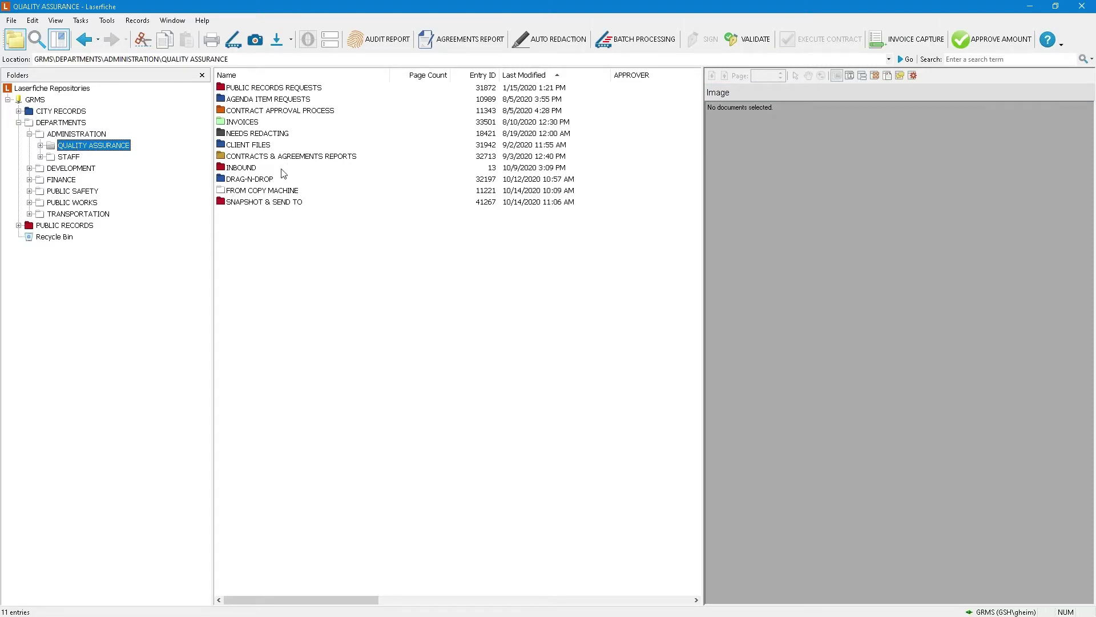
{"action": "double_click", "coordinate": [249, 192]}
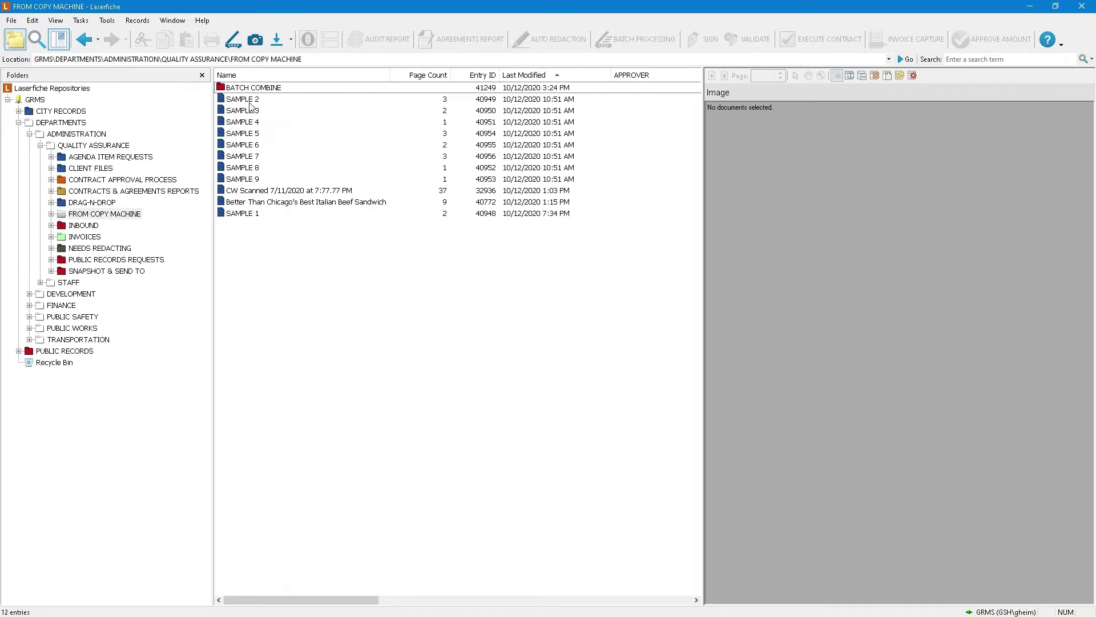
Preview the sample documents one after another, from SAMPLE 2 through SAMPLE 6
{"action": "left_click", "coordinate": [249, 102]}
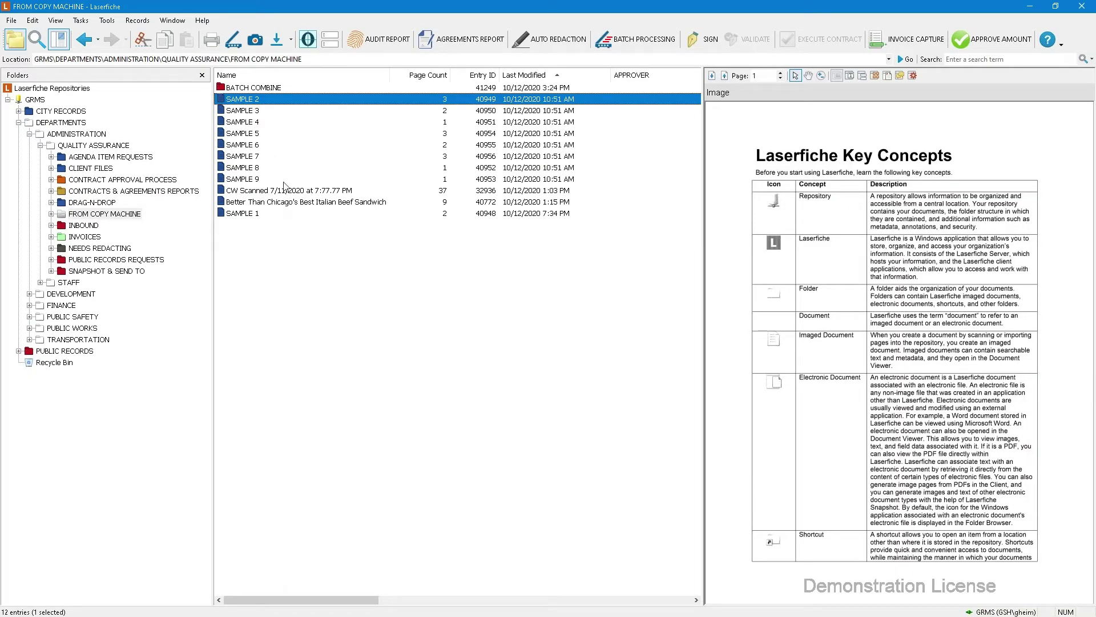
{"action": "key", "text": "Down"}
{"action": "key", "text": "Down"}
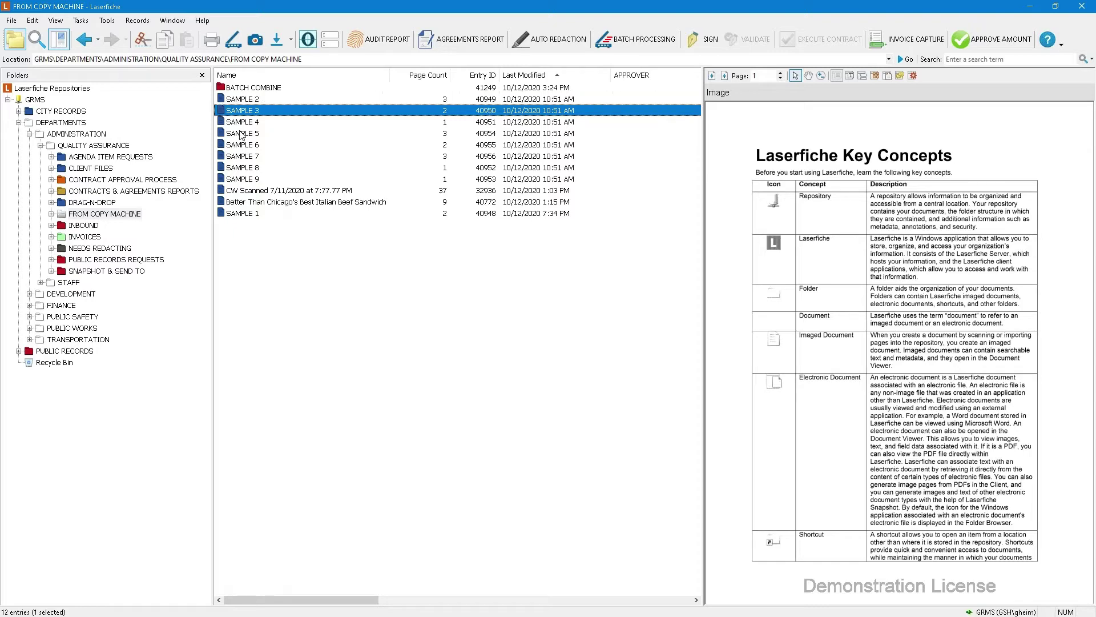
{"action": "key", "text": "Down"}
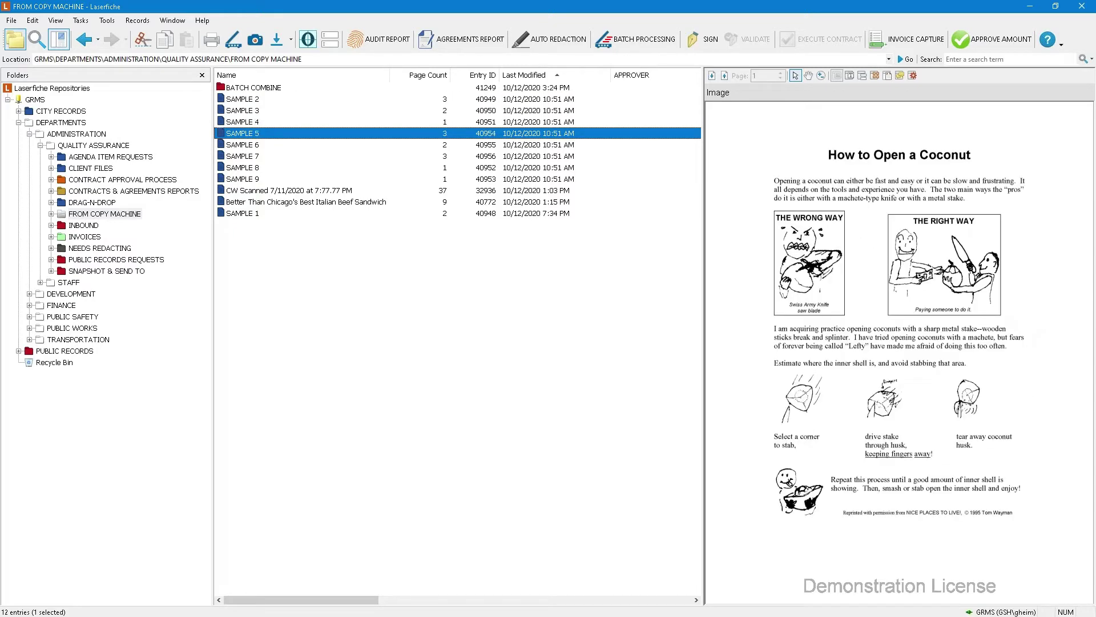
{"action": "key", "text": "Down"}
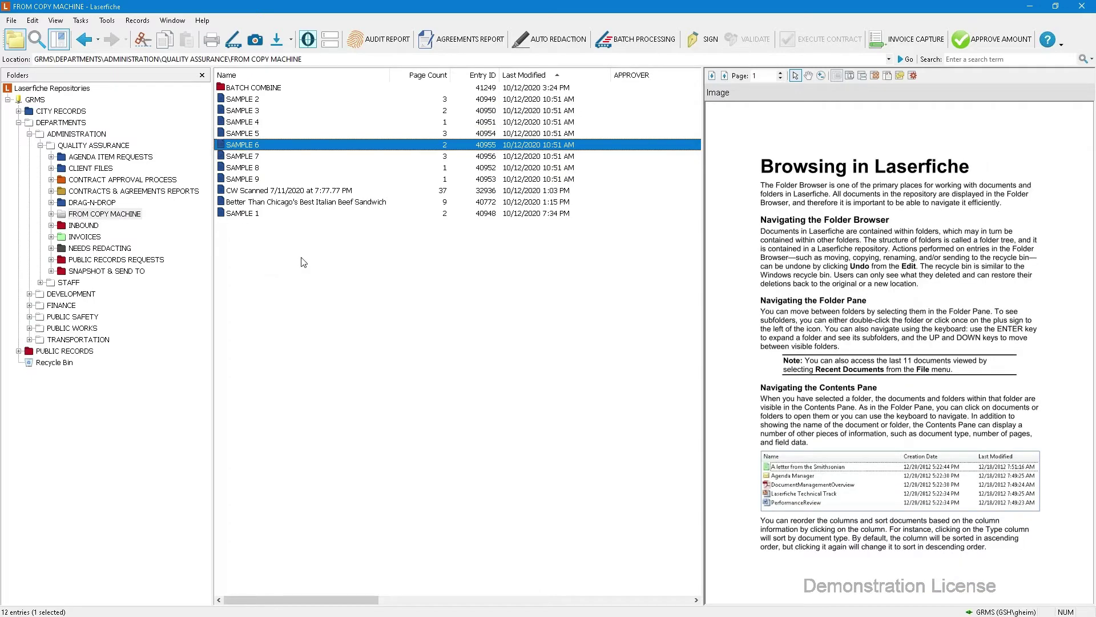
Preview the CW Scanned 7/11/2020 document, show its page thumbnails, and browse pages 2 to 4
{"action": "left_click", "coordinate": [276, 193]}
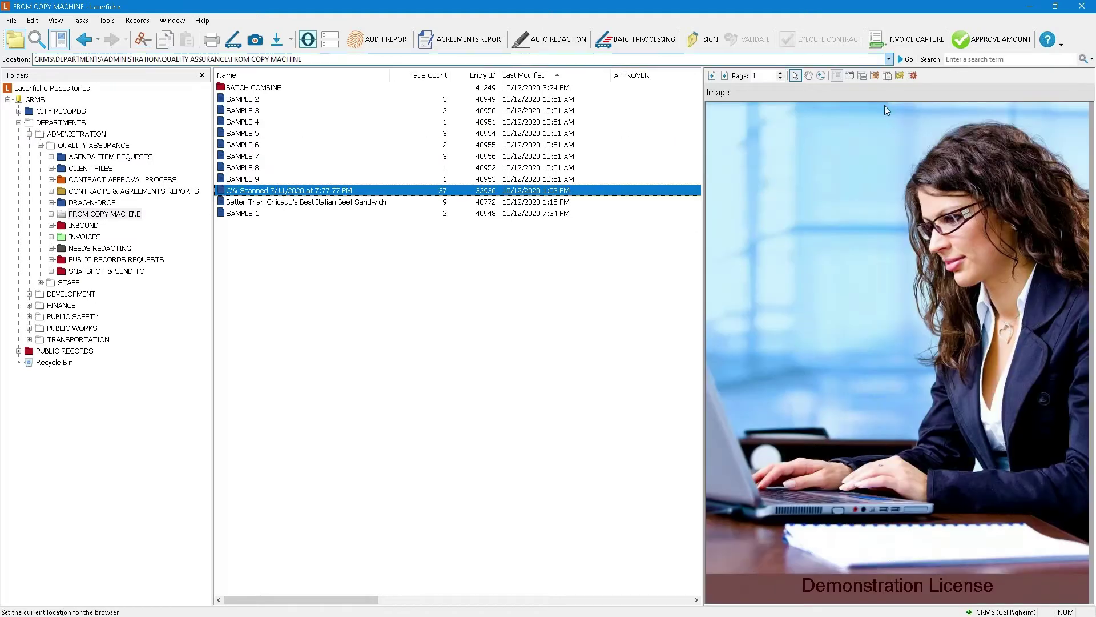
{"action": "left_click", "coordinate": [875, 75]}
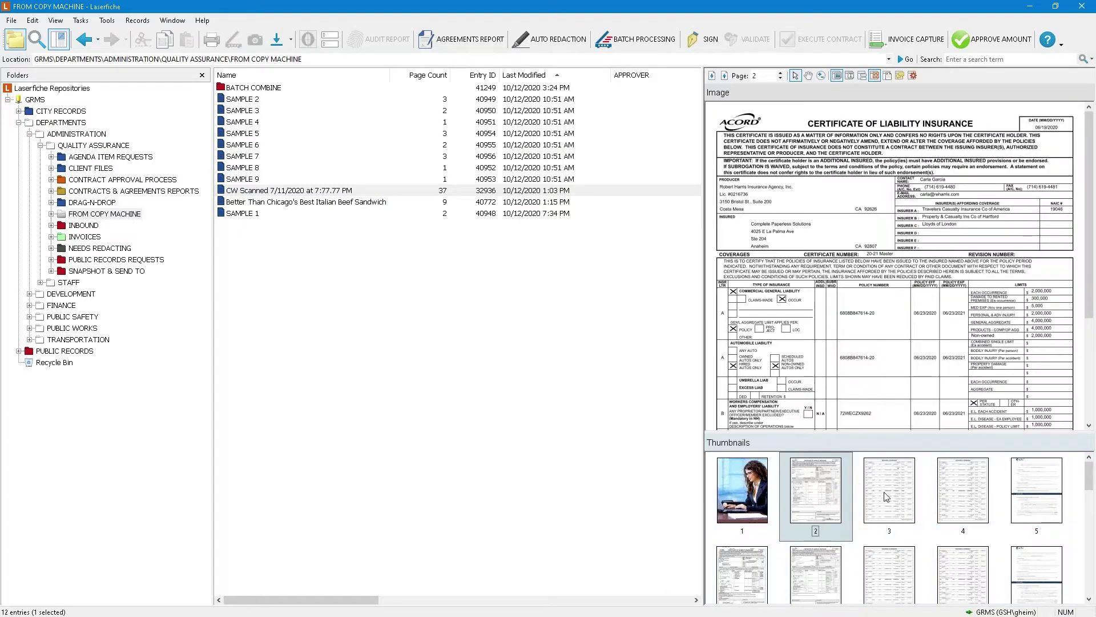
{"action": "left_click", "coordinate": [890, 490]}
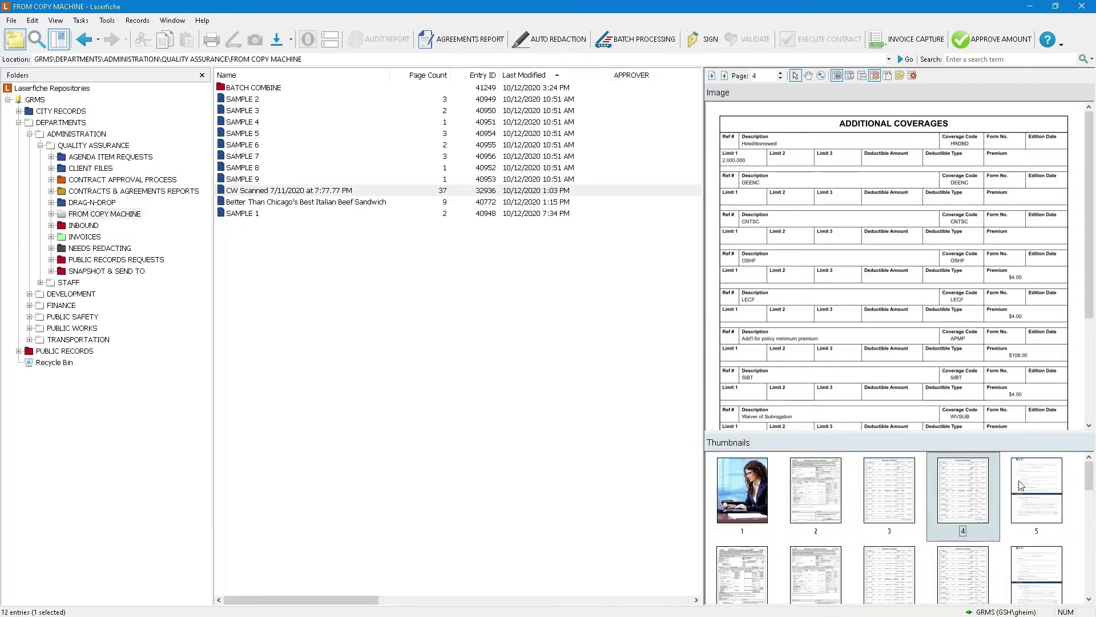
Browse pages 5 to 8 of the CW Scanned 7/11/2020 document using its page thumbnails
{"action": "left_click", "coordinate": [1034, 485]}
{"action": "left_click", "coordinate": [748, 585]}
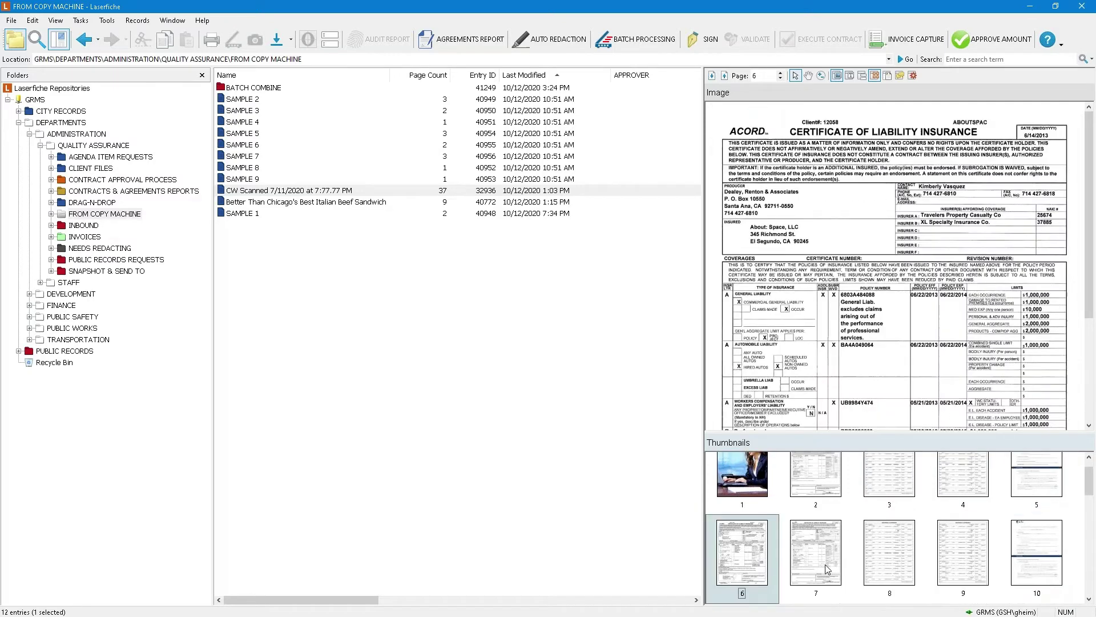
{"action": "left_click", "coordinate": [826, 564]}
{"action": "left_click", "coordinate": [902, 545]}
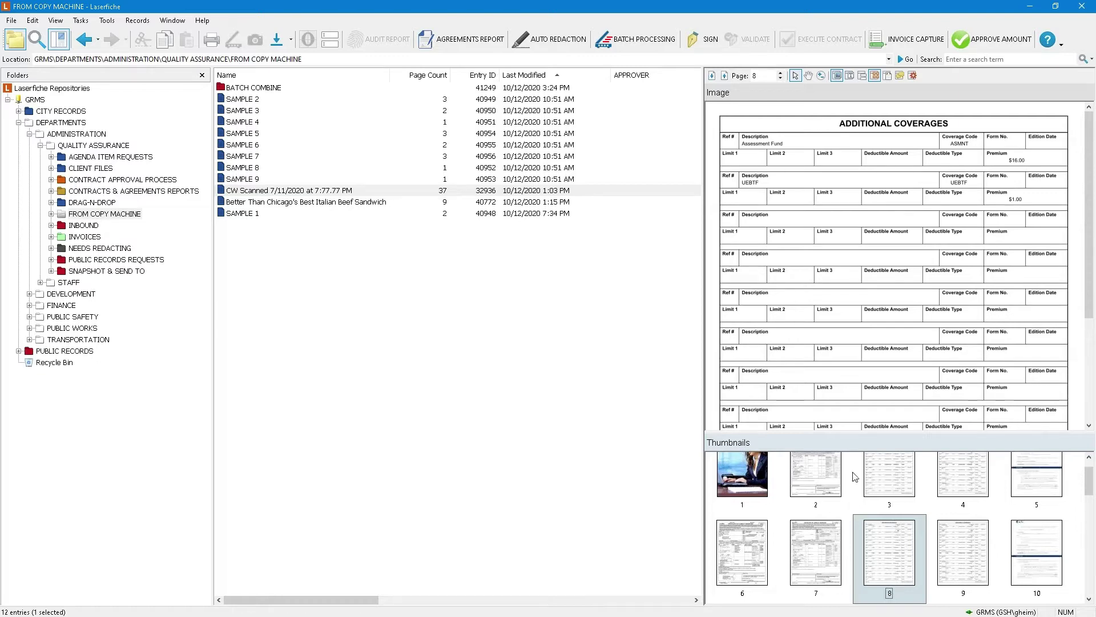
Select pages 2, 5 and 9 of the scanned document together and start e-mailing only those pages
{"action": "left_click", "coordinate": [829, 477]}
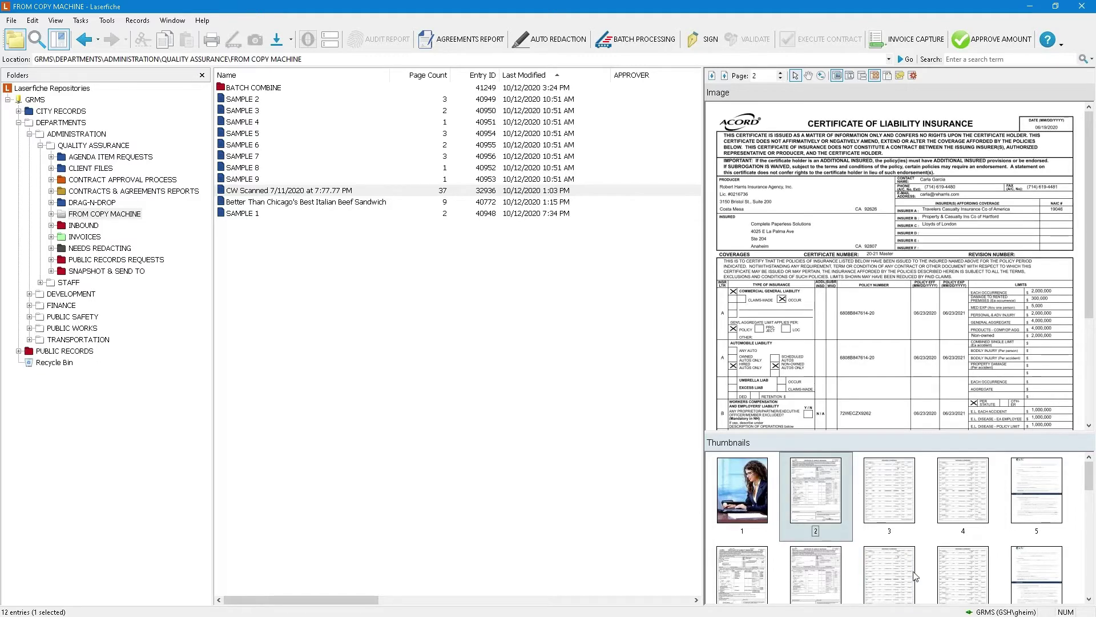
{"action": "left_click", "coordinate": [1039, 488], "text": "ctrl"}
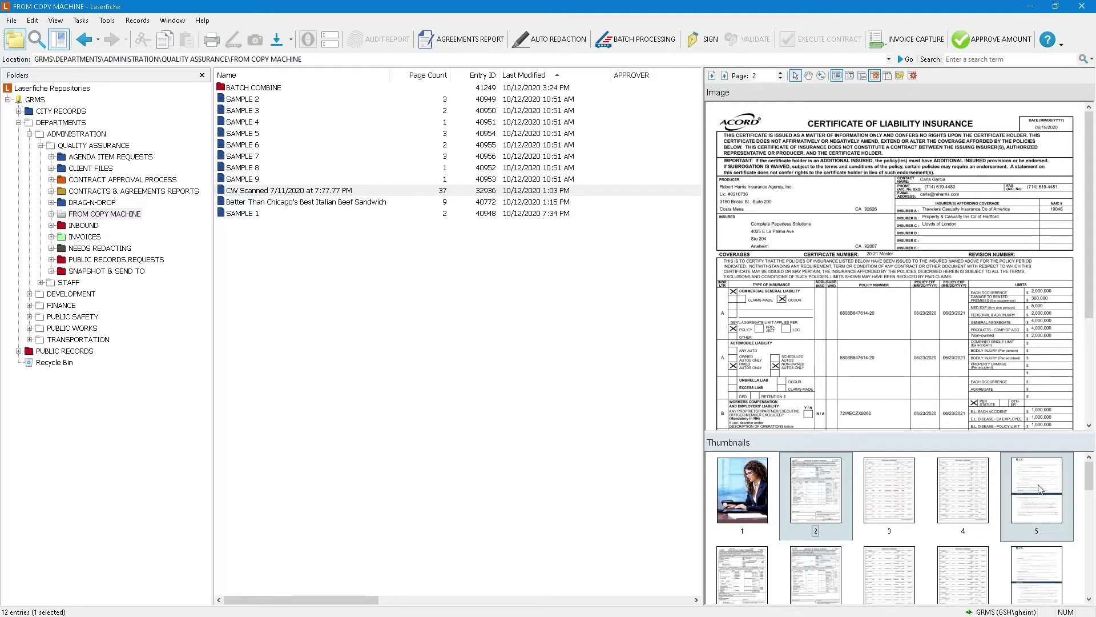
{"action": "left_click", "coordinate": [976, 585]}
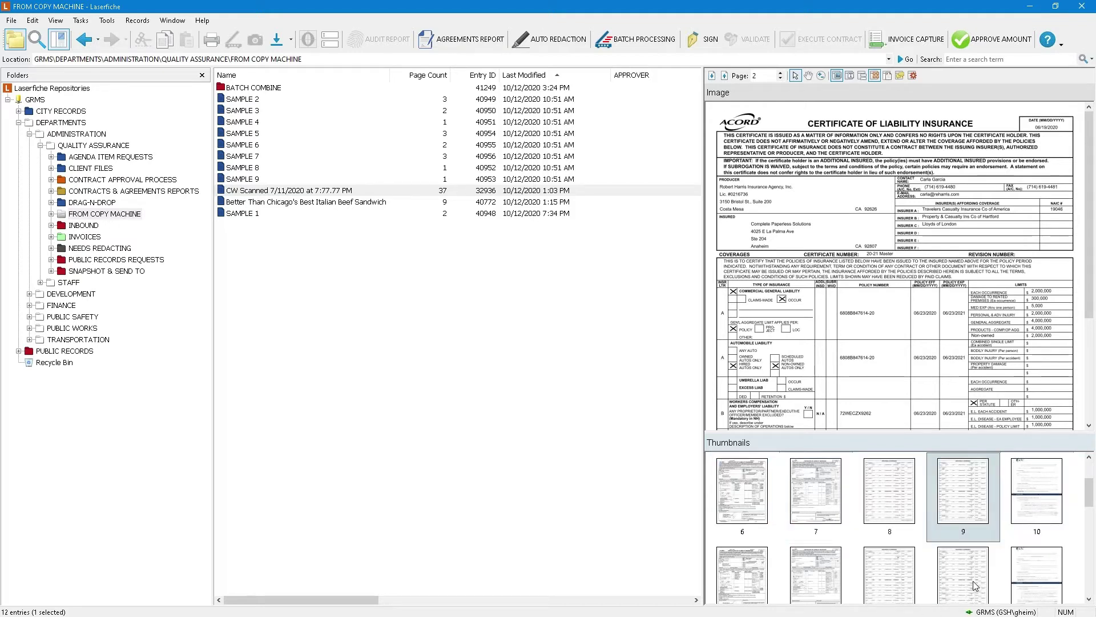
{"action": "right_click", "coordinate": [967, 474]}
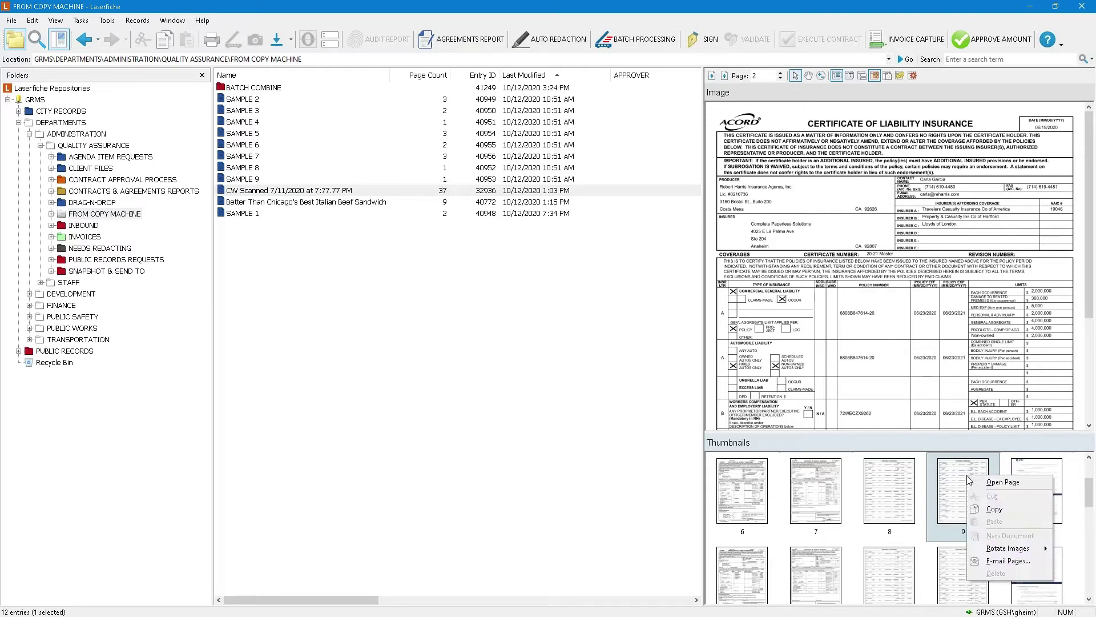
{"action": "left_click", "coordinate": [999, 562]}
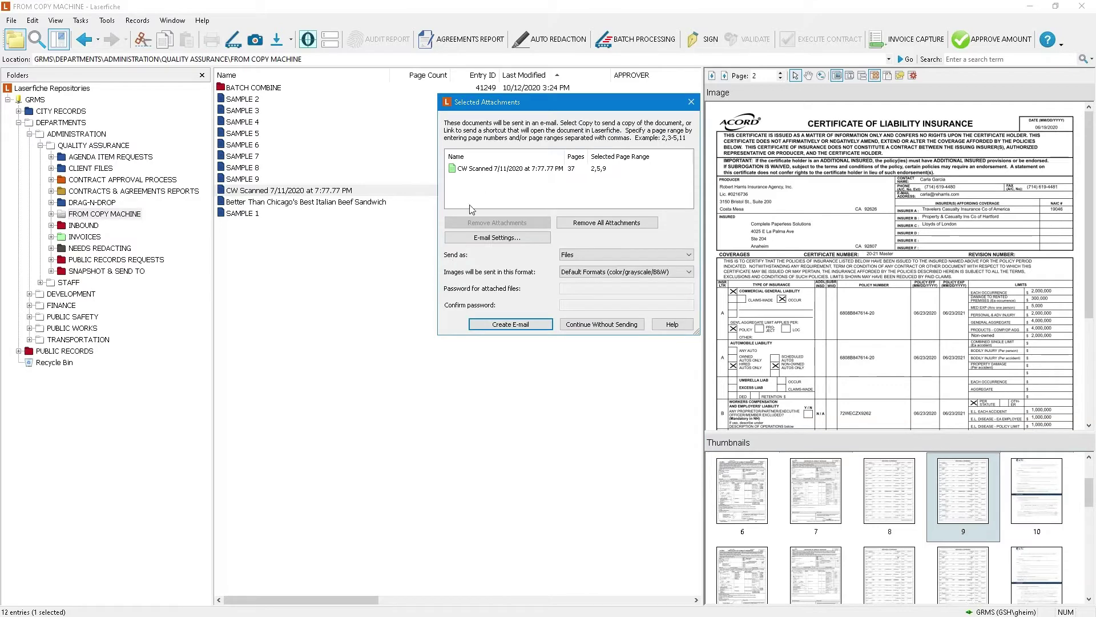
Set the attachment image format to PDF (color/grayscale), and dismiss the e-mail without saving changes to the outbox
{"action": "left_click", "coordinate": [624, 278]}
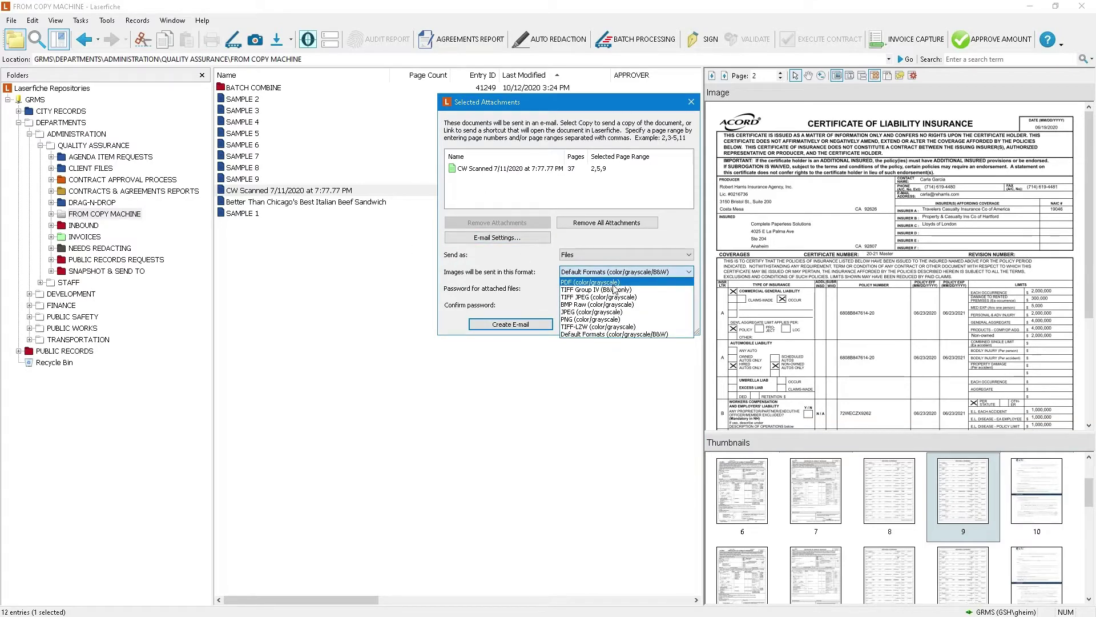
{"action": "left_click", "coordinate": [614, 282]}
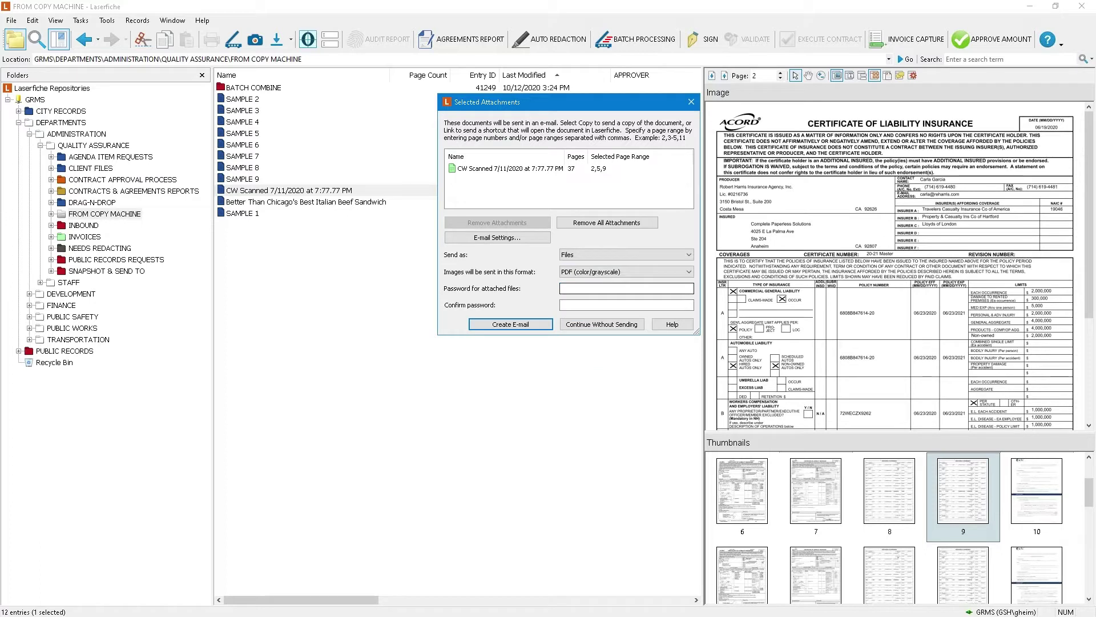
{"action": "left_click", "coordinate": [604, 273]}
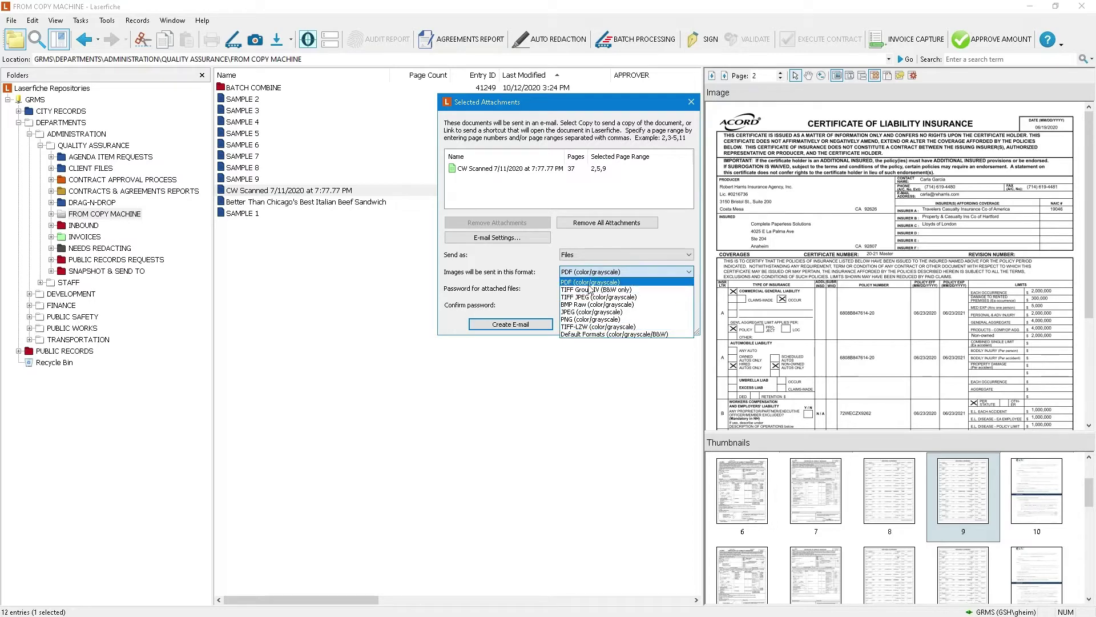
{"action": "left_click", "coordinate": [581, 242]}
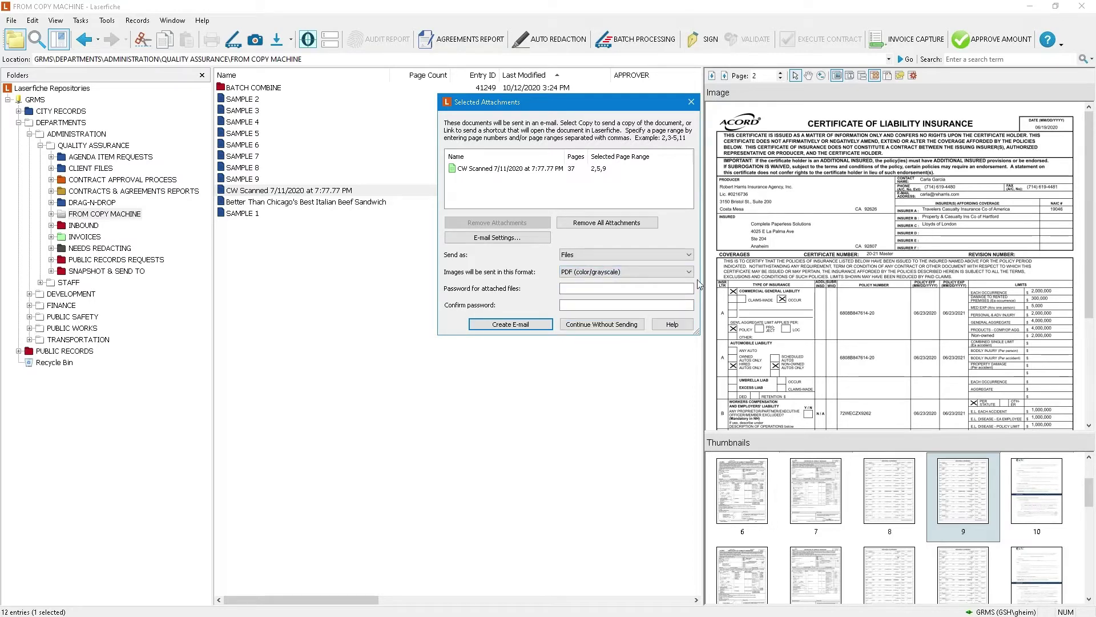
{"action": "left_click", "coordinate": [692, 104]}
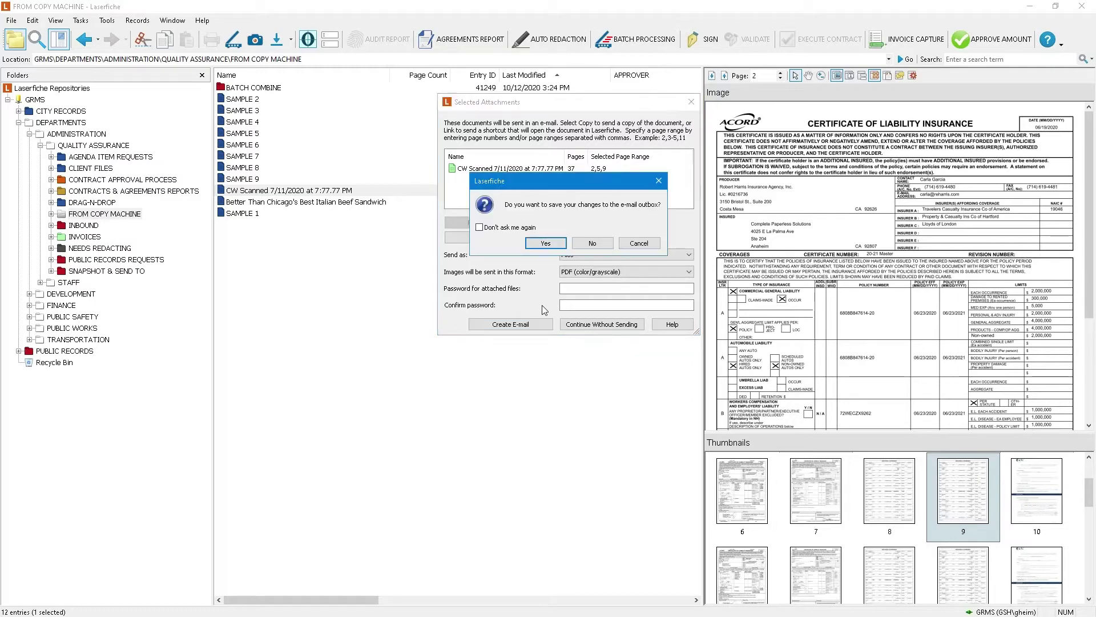
{"action": "left_click", "coordinate": [594, 241]}
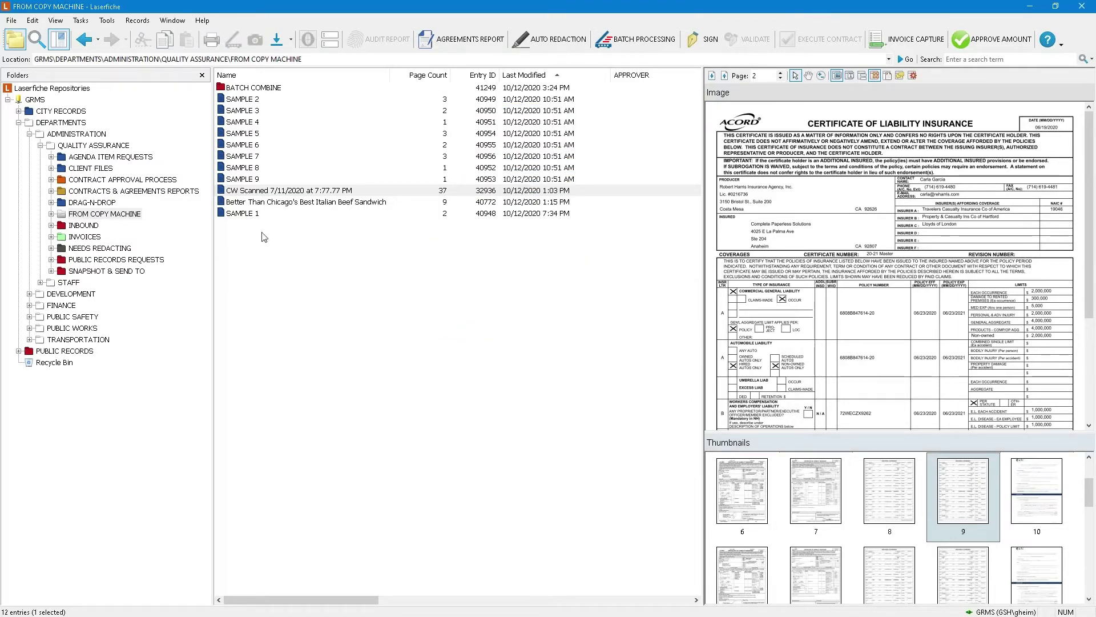
Preview the Better Than Chicago's Best Italian Beef Sandwich document and replace its page thumbnails with the annotations list
{"action": "left_click", "coordinate": [266, 203]}
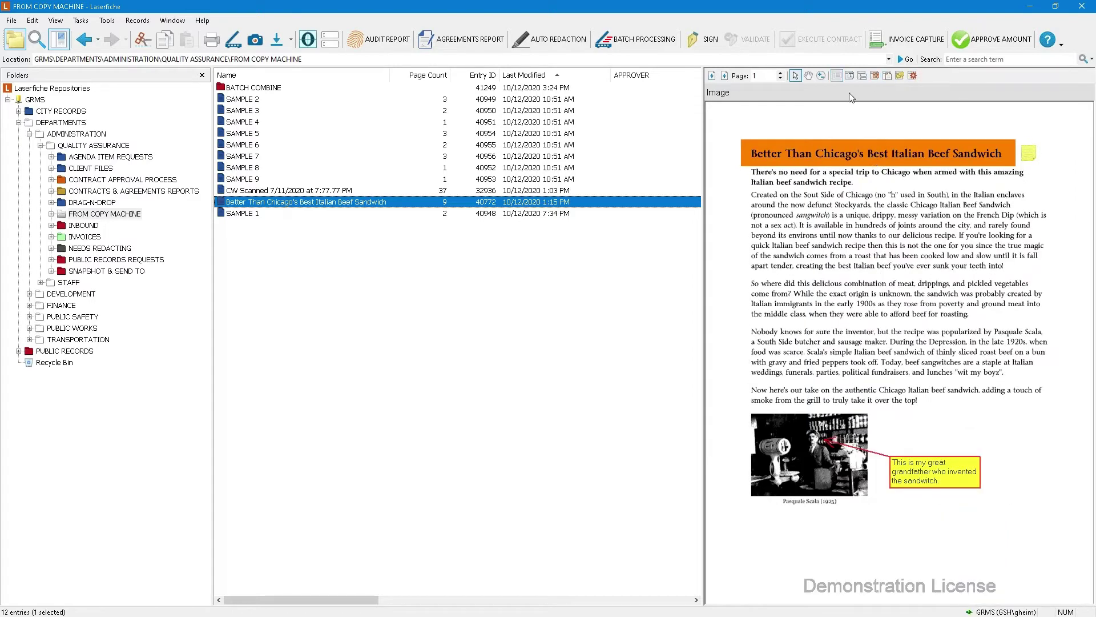
{"action": "left_click", "coordinate": [874, 76]}
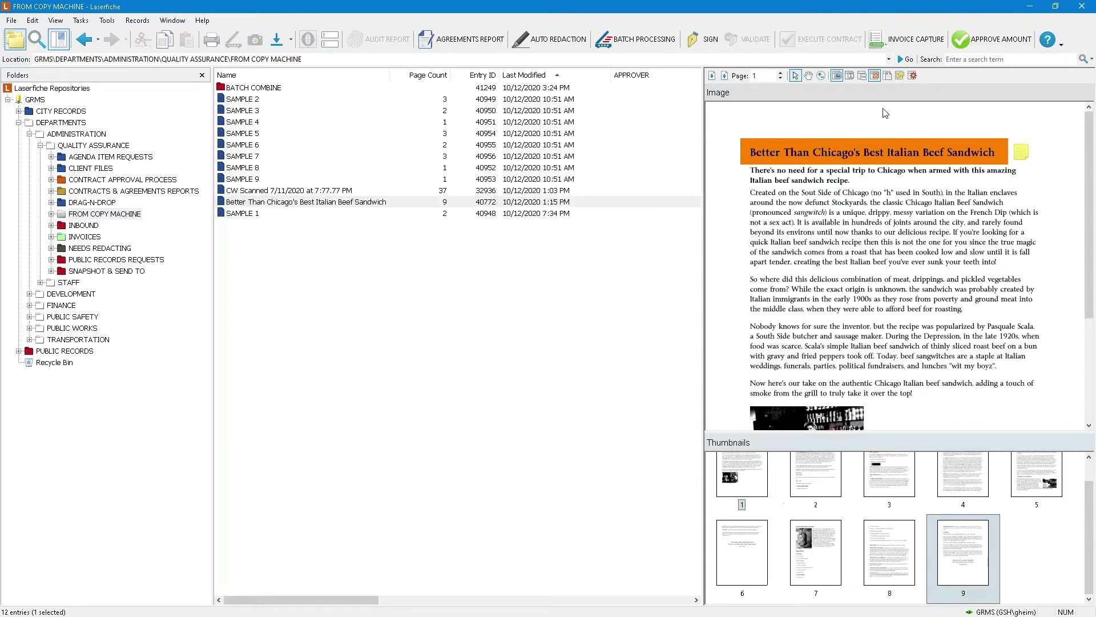
{"action": "left_click", "coordinate": [876, 78]}
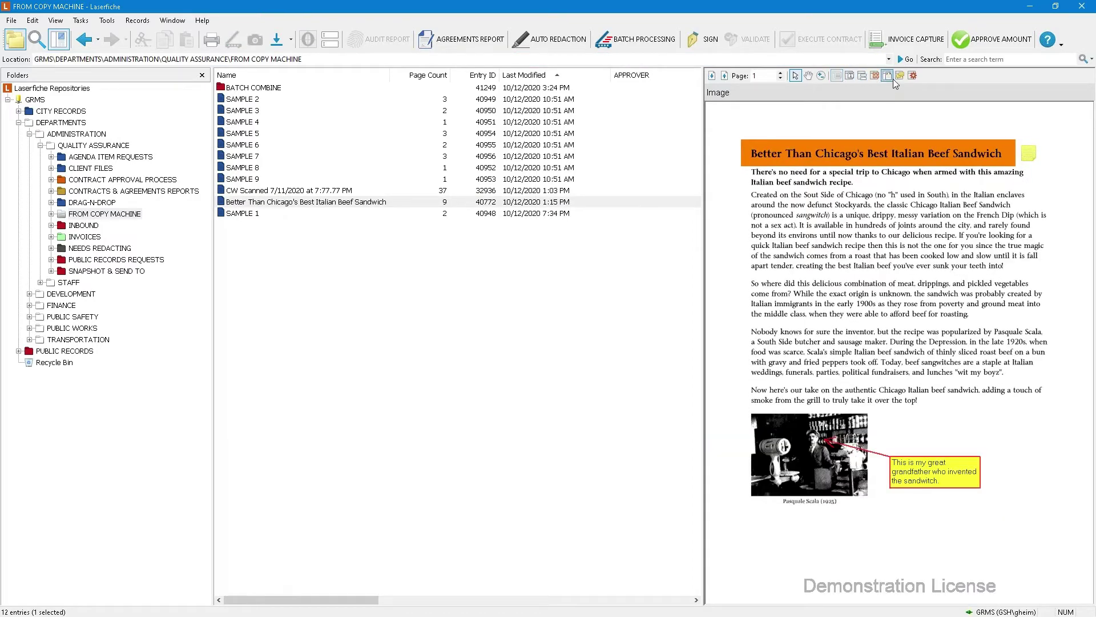
{"action": "left_click", "coordinate": [899, 77]}
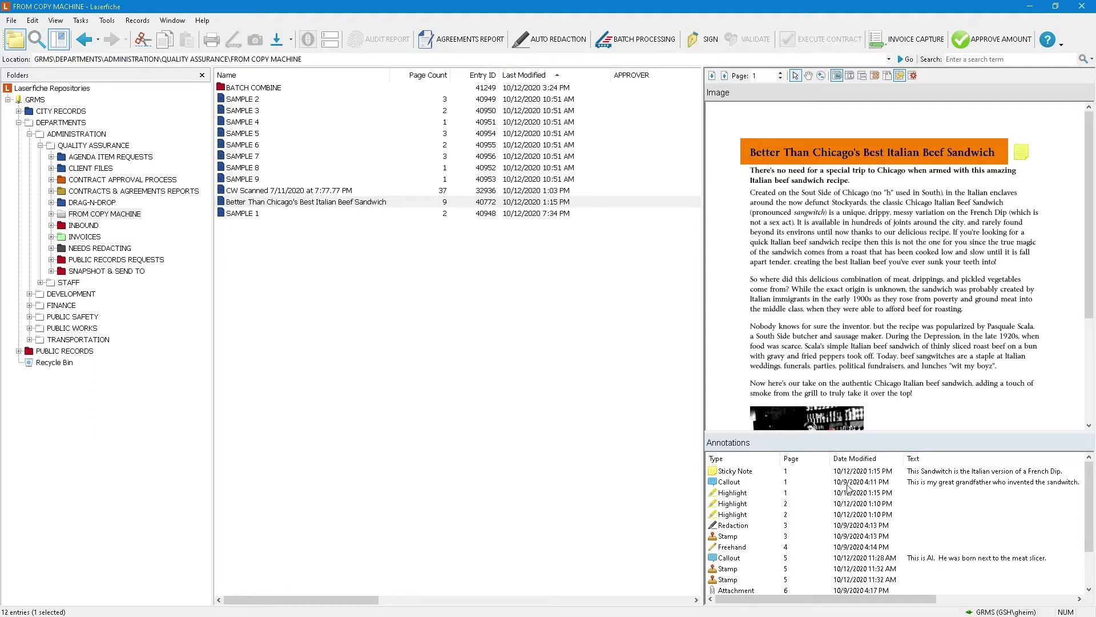
Examine the annotation list's types, pages, colors, creators and comments, and go to the blue highlight on page 8
{"action": "left_click", "coordinate": [767, 489]}
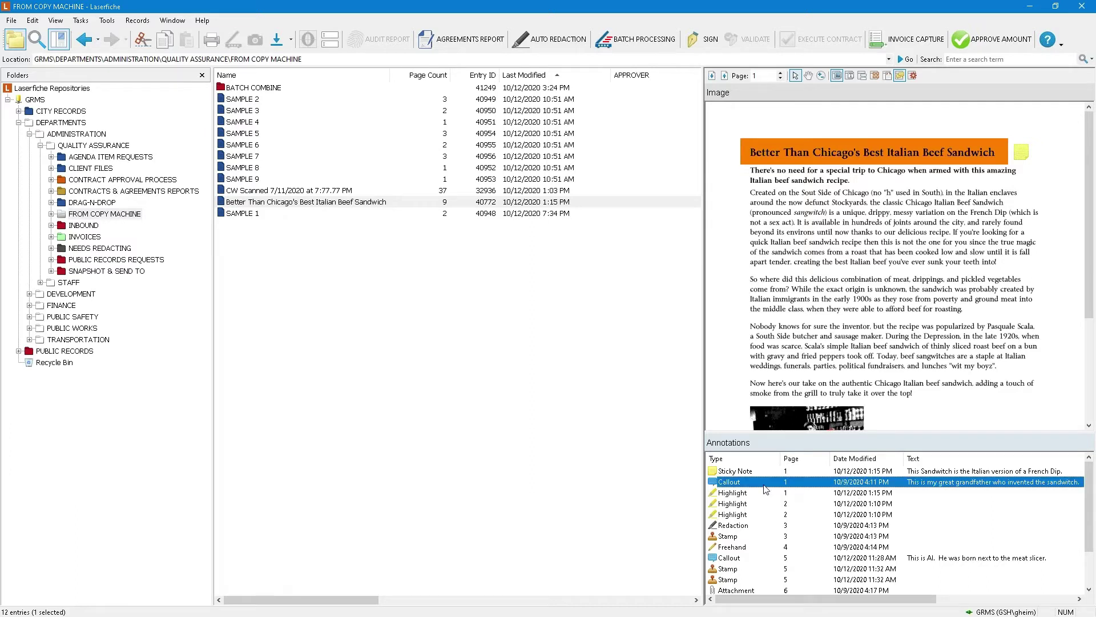
{"action": "scroll", "coordinate": [766, 490], "scroll_direction": "down", "scroll_amount": 2}
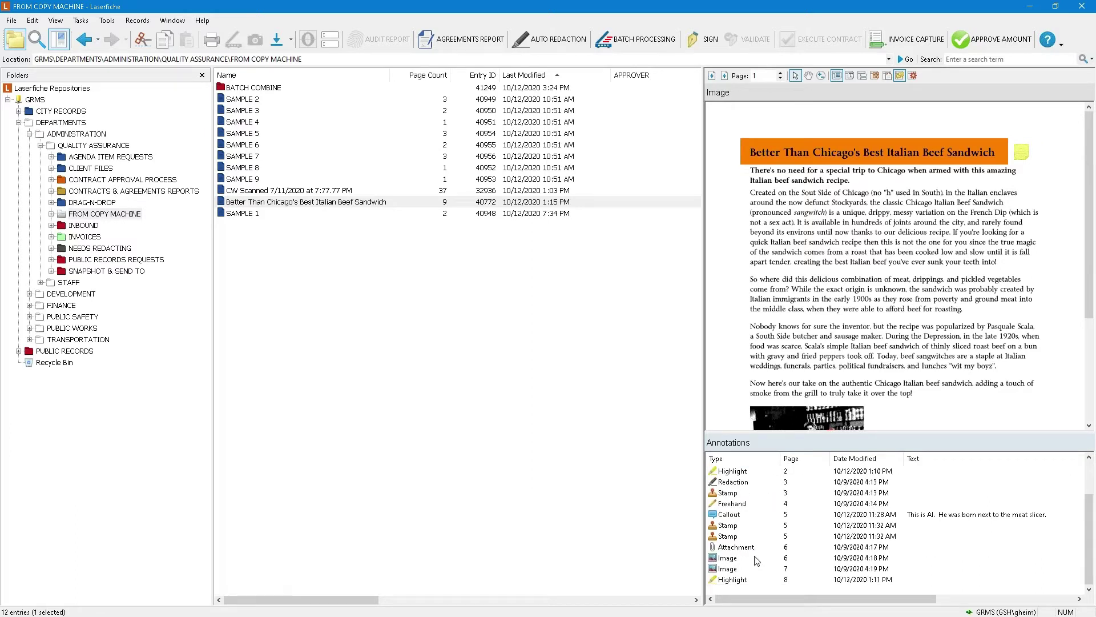
{"action": "left_click_drag", "start_coordinate": [779, 599], "coordinate": [910, 597]}
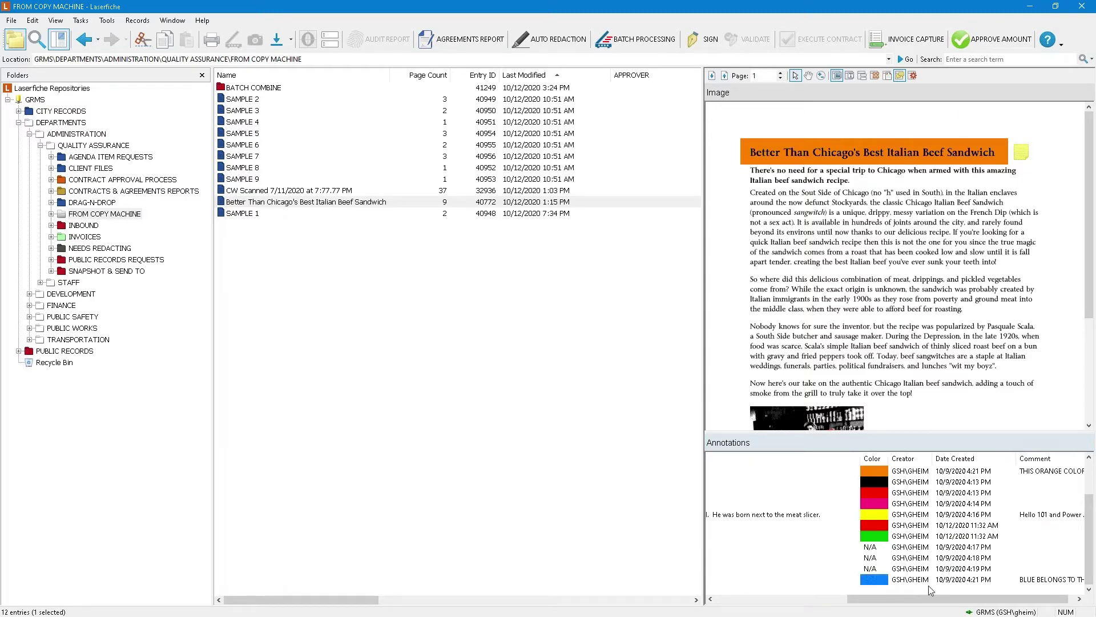
{"action": "left_click_drag", "start_coordinate": [1063, 599], "coordinate": [1070, 599]}
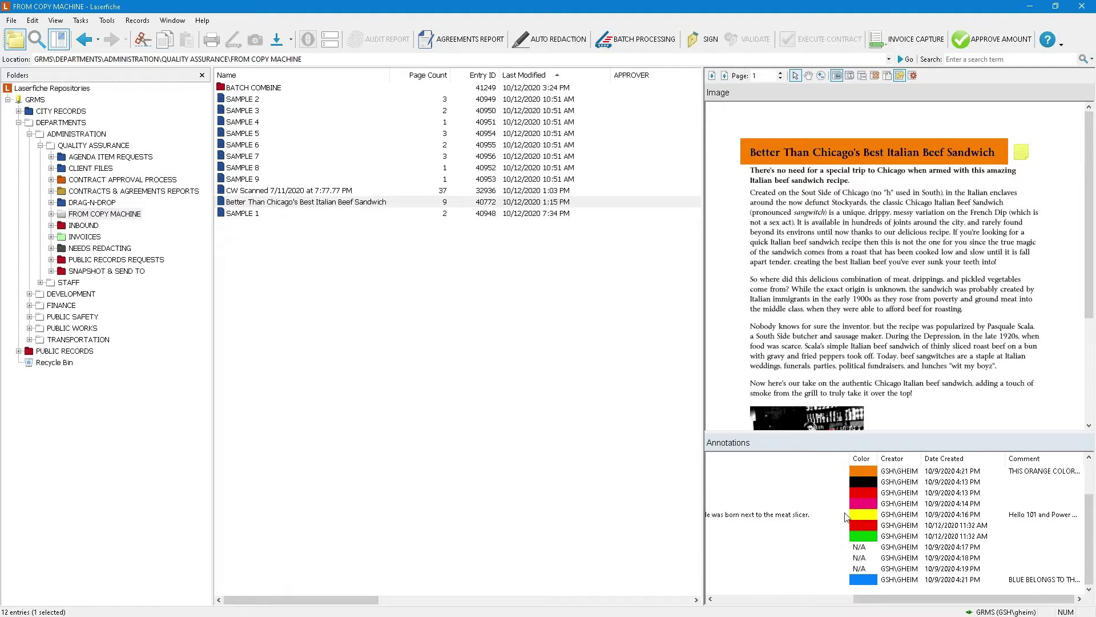
{"action": "left_click", "coordinate": [860, 473]}
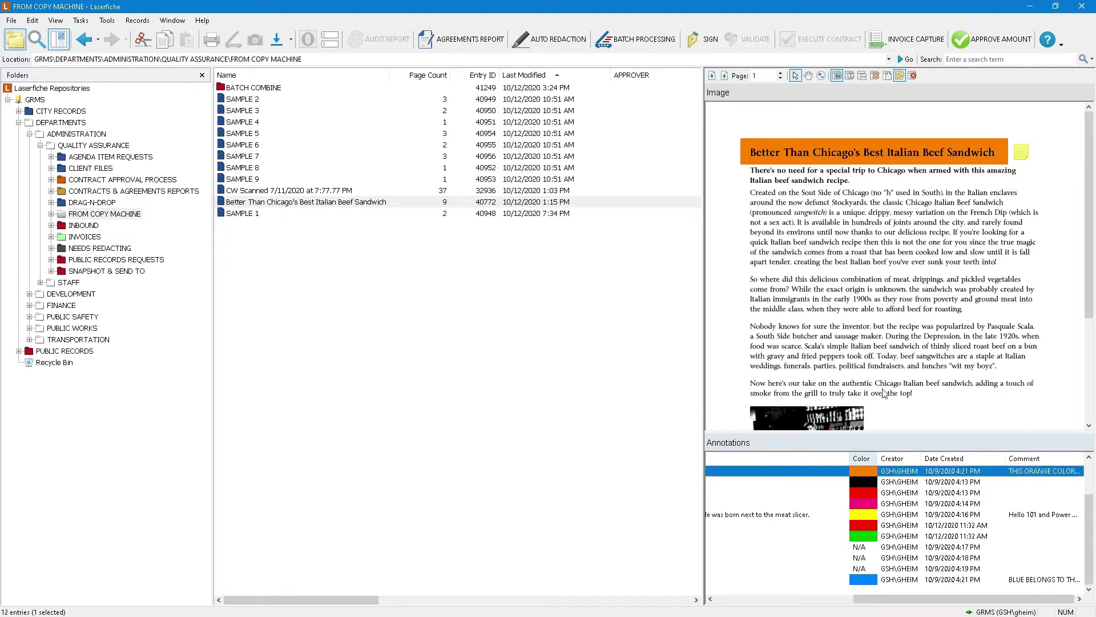
{"action": "left_click_drag", "start_coordinate": [903, 598], "coordinate": [738, 604]}
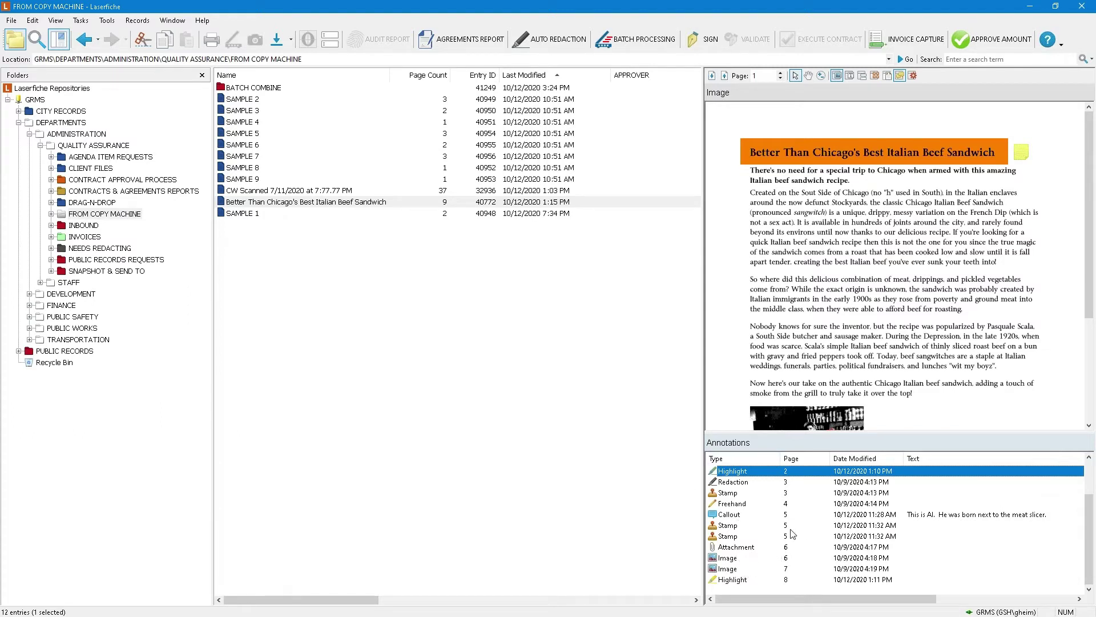
{"action": "left_click", "coordinate": [728, 579]}
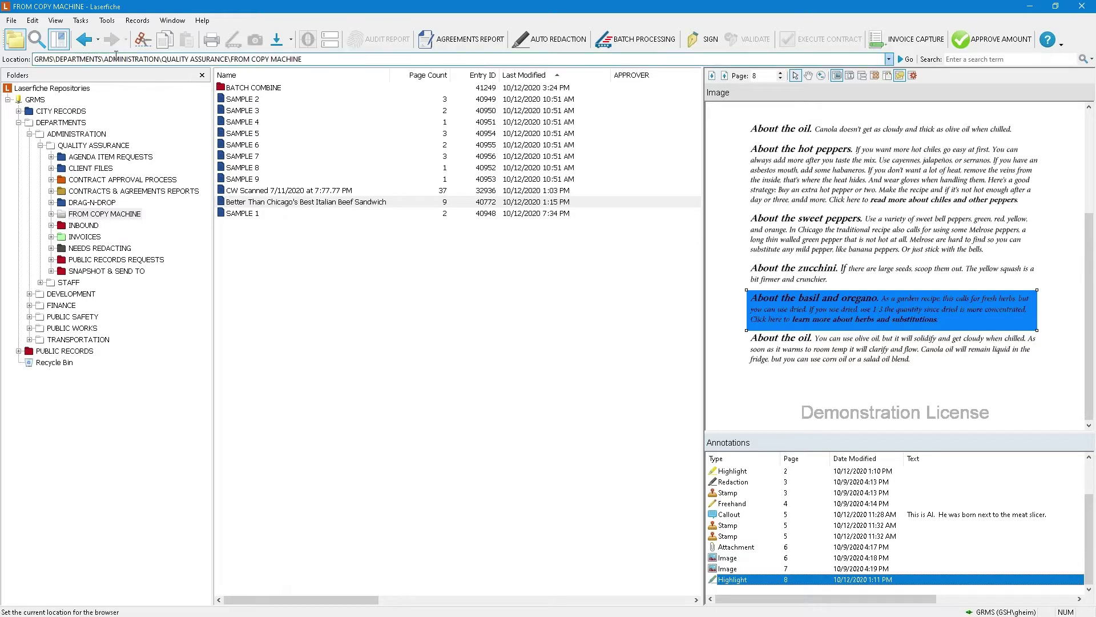
Hide the document preview pane and go back to the QUALITY ASSURANCE folder
{"action": "left_click", "coordinate": [59, 45]}
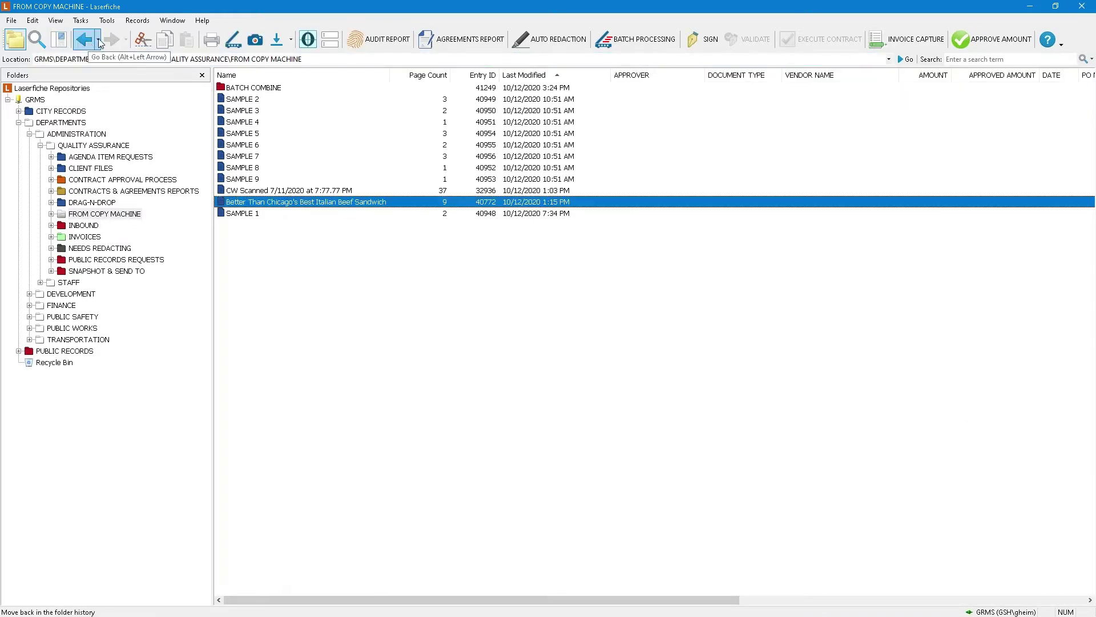
{"action": "left_click", "coordinate": [86, 40]}
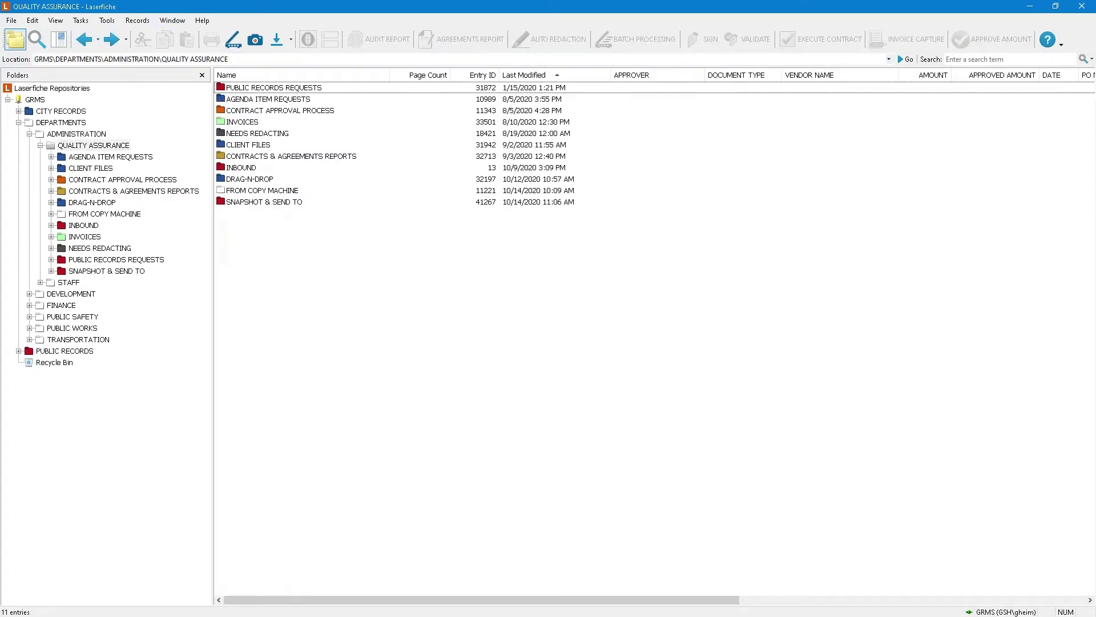
Examine the back and forward folder history lists without choosing a folder
{"action": "left_click", "coordinate": [98, 42]}
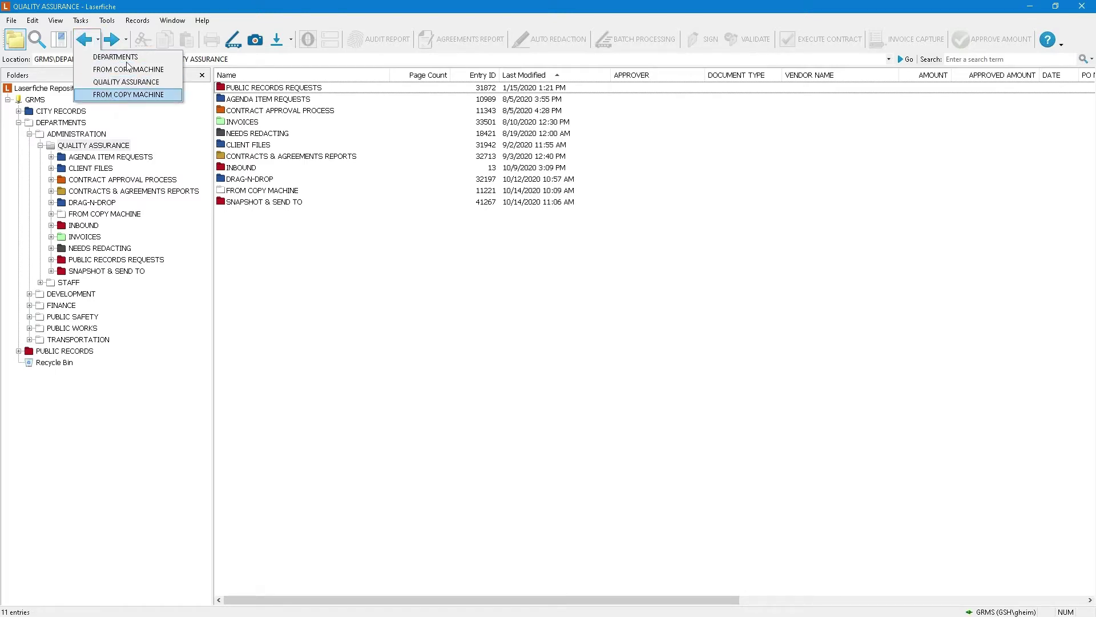
{"action": "left_click", "coordinate": [124, 49]}
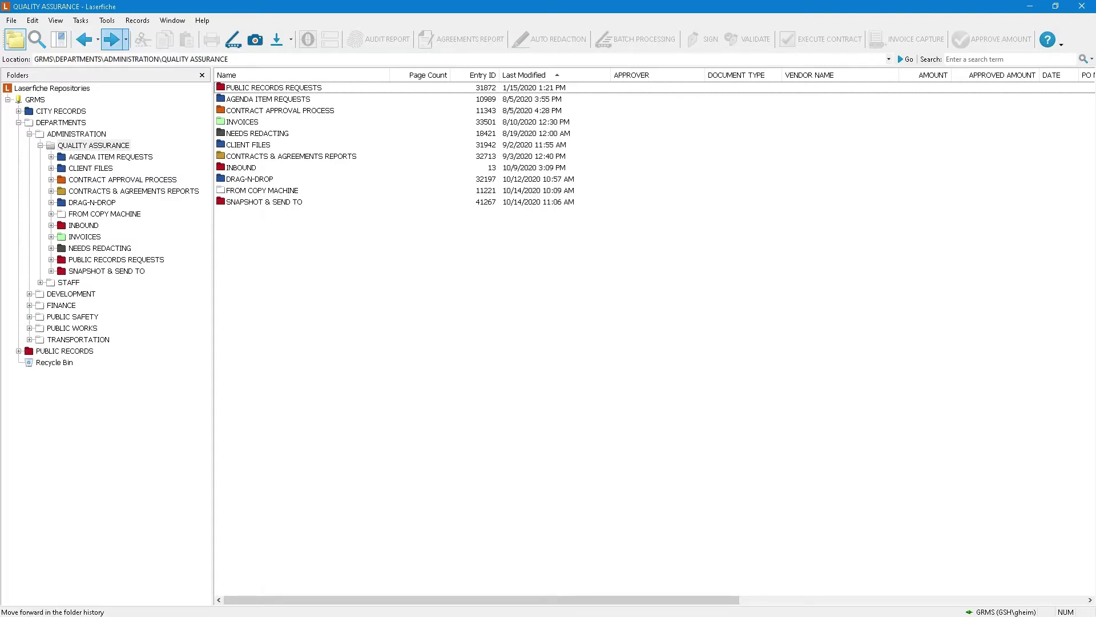
{"action": "left_click", "coordinate": [101, 44]}
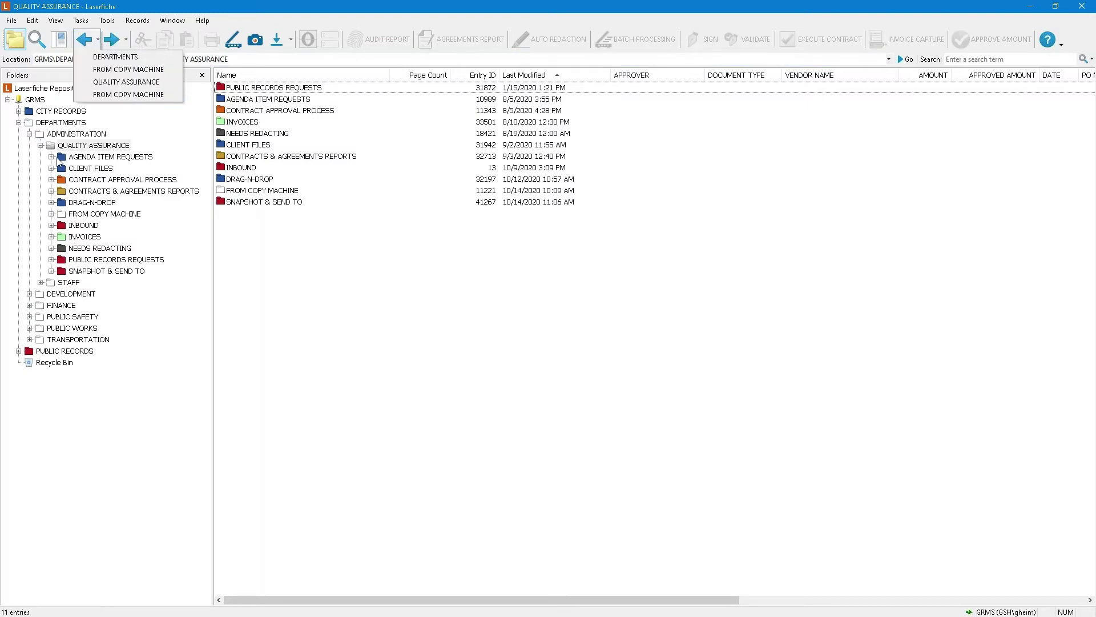
{"action": "left_click", "coordinate": [297, 13]}
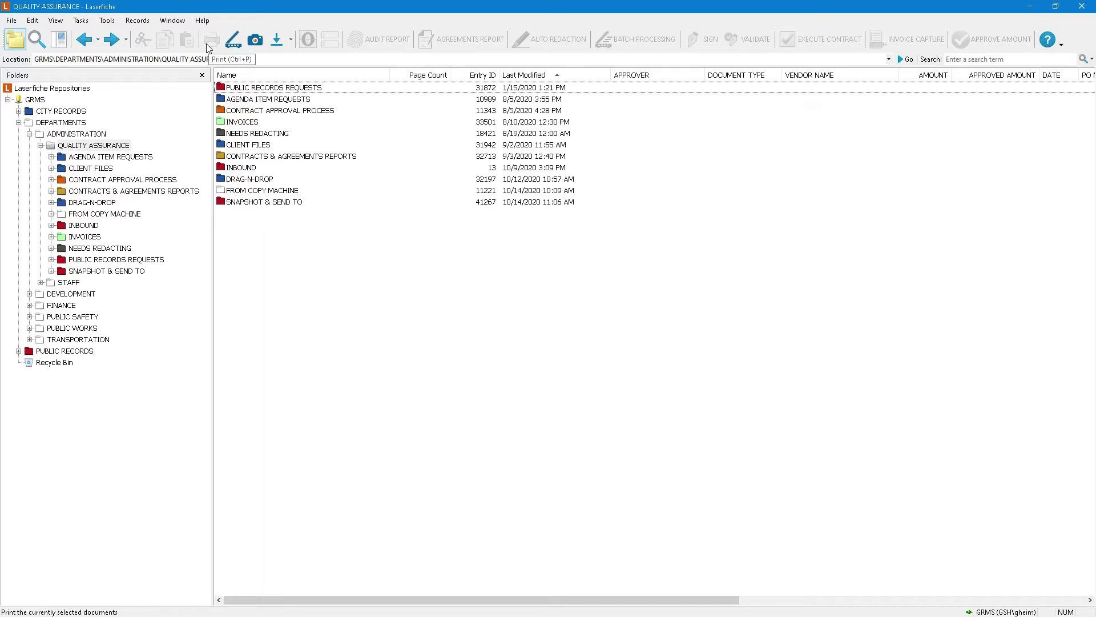
{"action": "left_click", "coordinate": [33, 22]}
{"action": "left_click", "coordinate": [54, 21]}
{"action": "left_click", "coordinate": [54, 21]}
{"action": "left_click", "coordinate": [54, 21]}
{"action": "left_click", "coordinate": [33, 21]}
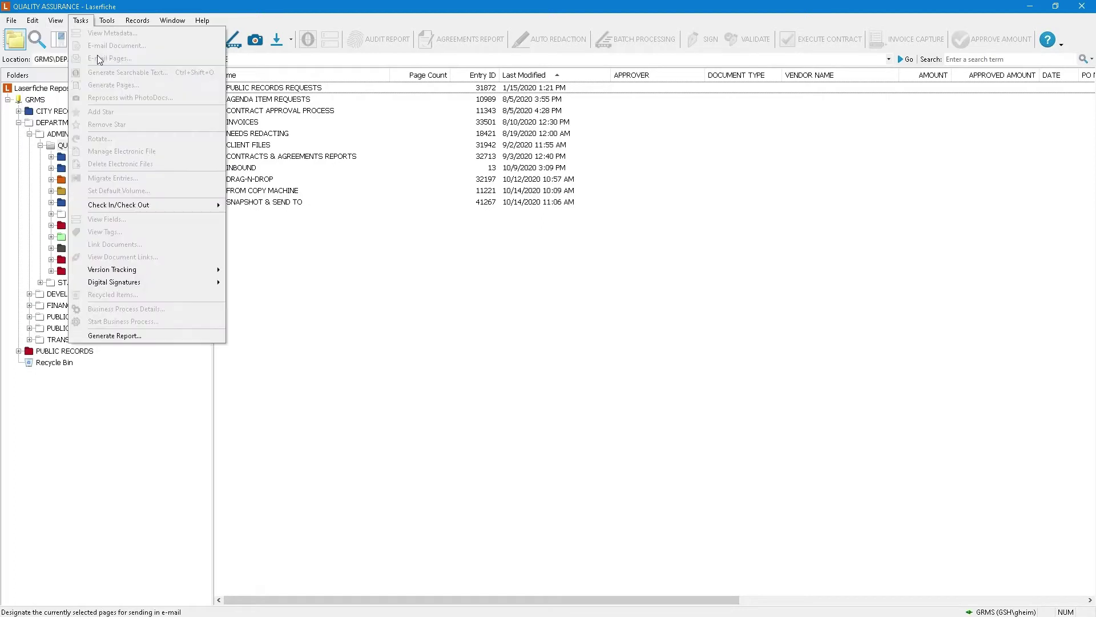
{"action": "mouse_move", "coordinate": [137, 20]}
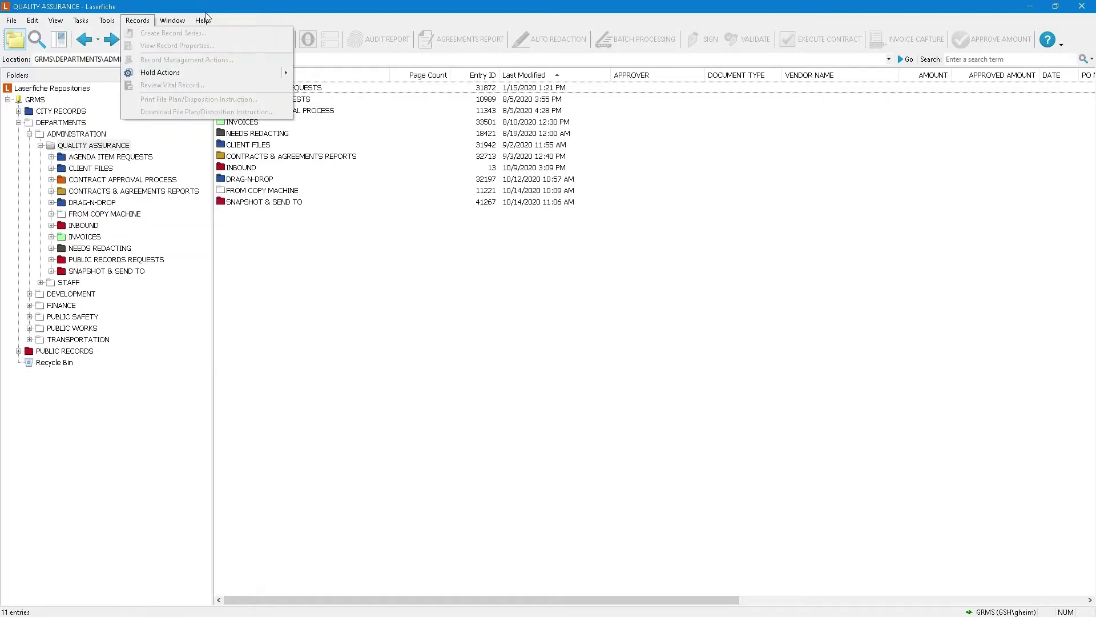
{"action": "left_click", "coordinate": [205, 13]}
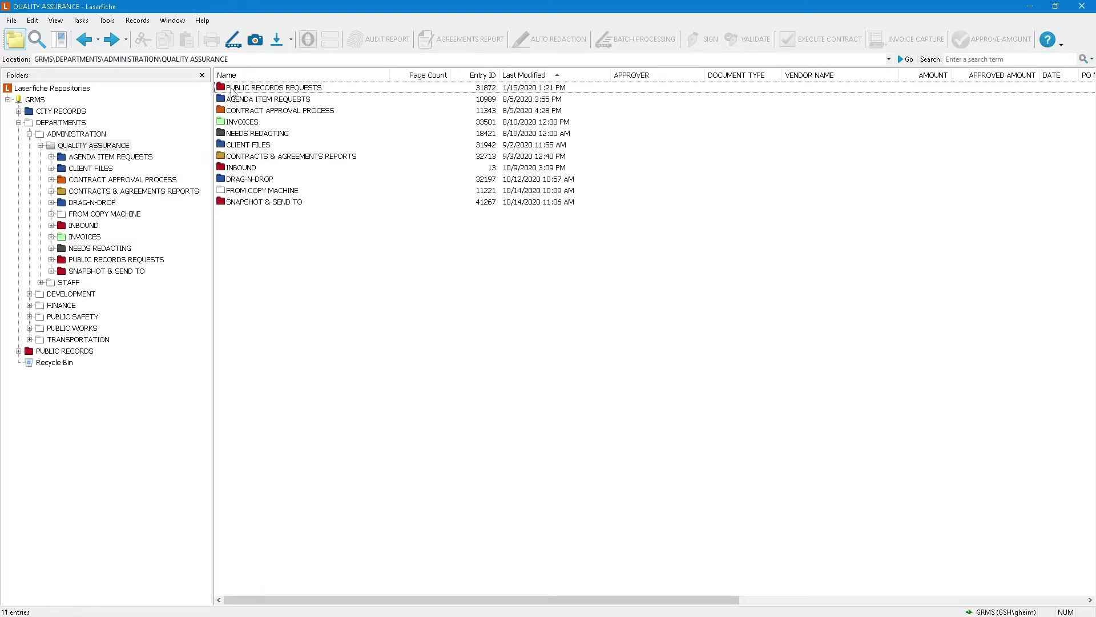
Assign the Ctrl+Shift+S keyboard shortcut to the Scan command in the toolbar customization settings
{"action": "right_click", "coordinate": [233, 43]}
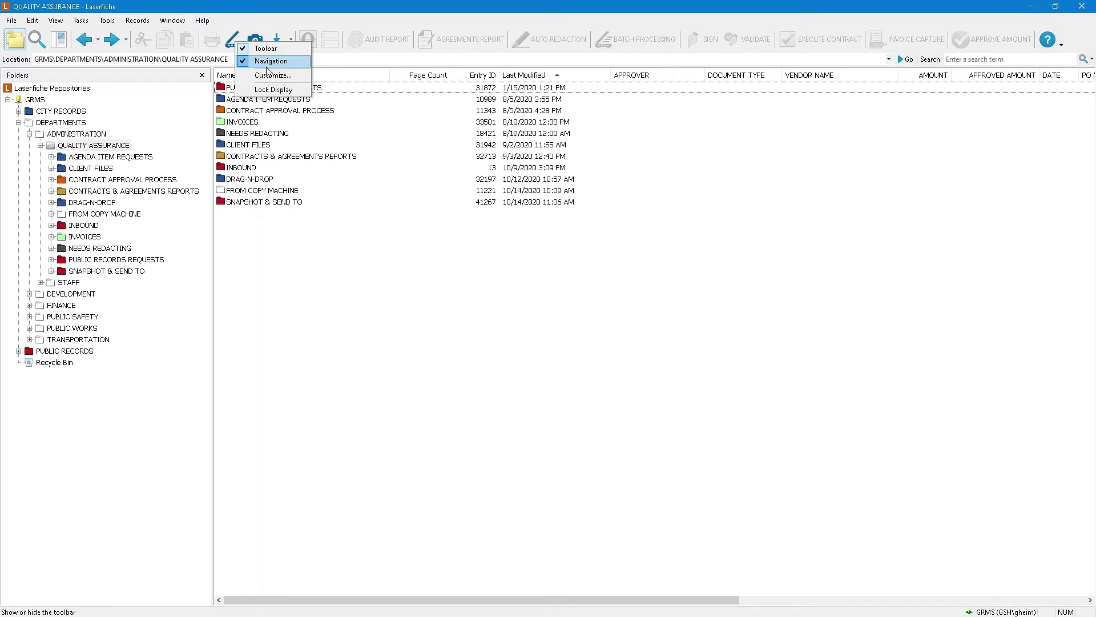
{"action": "left_click", "coordinate": [272, 74]}
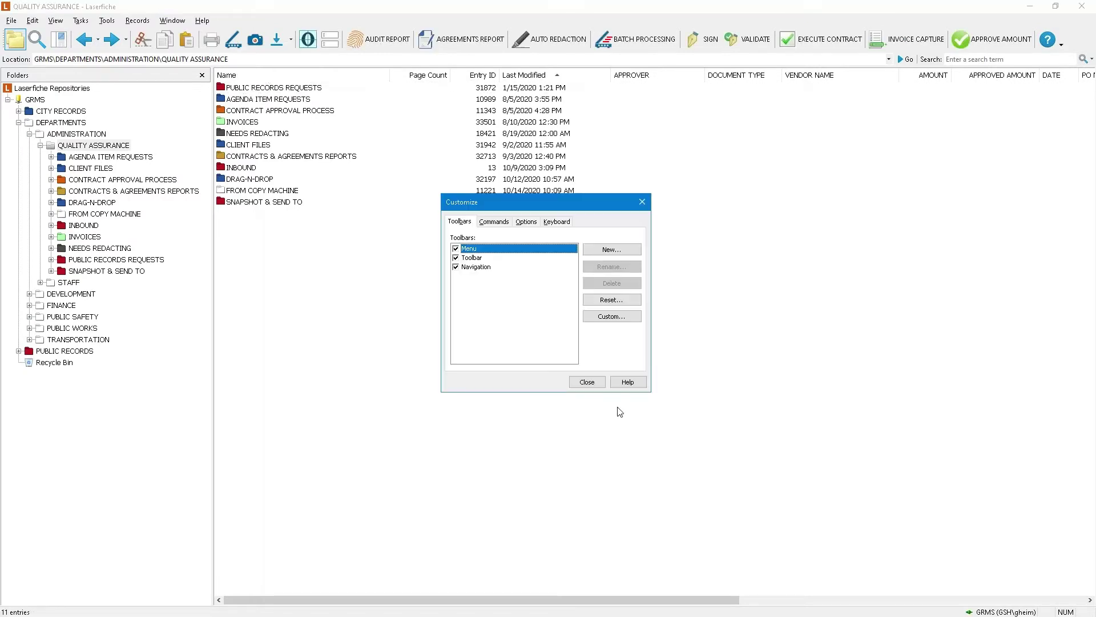
{"action": "left_click", "coordinate": [558, 223]}
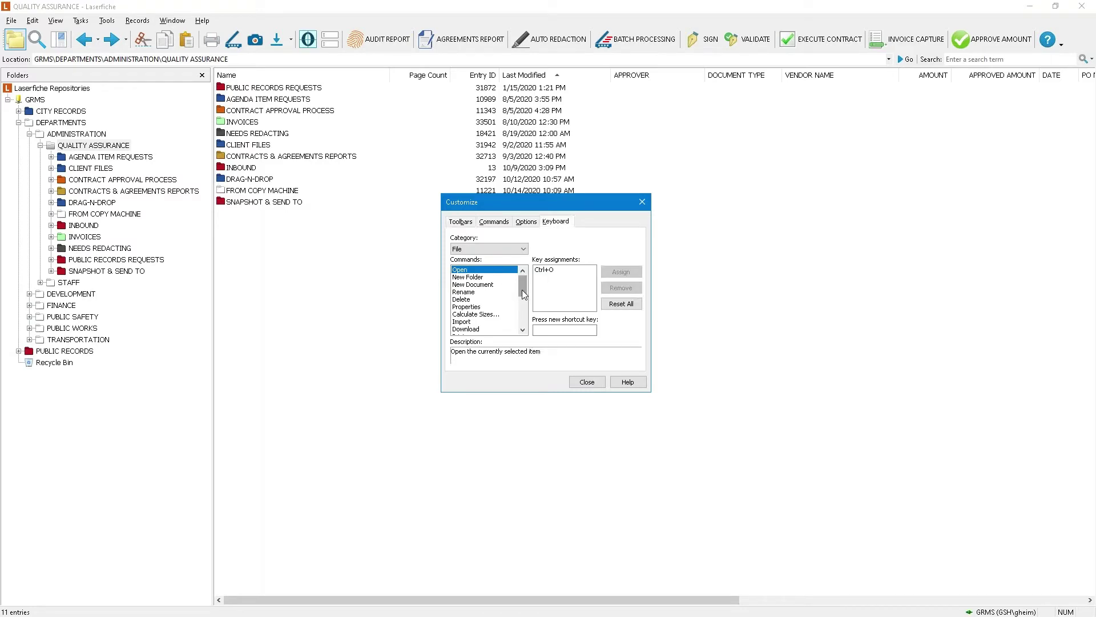
{"action": "scroll", "coordinate": [520, 302], "scroll_direction": "down", "scroll_amount": 2}
{"action": "left_click", "coordinate": [464, 322]}
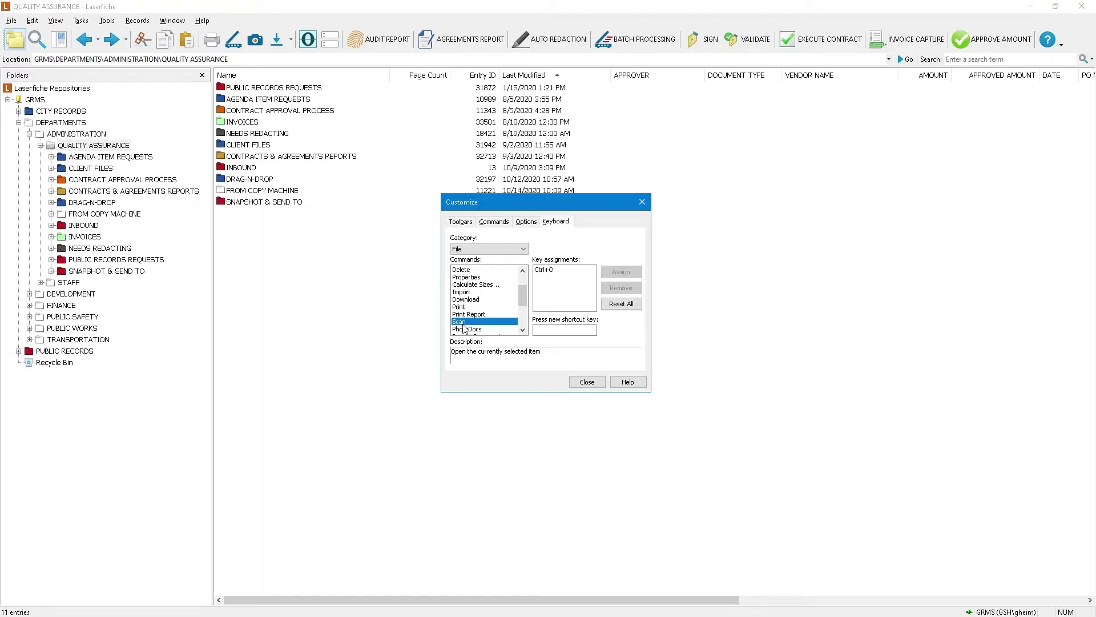
{"action": "left_click", "coordinate": [564, 329]}
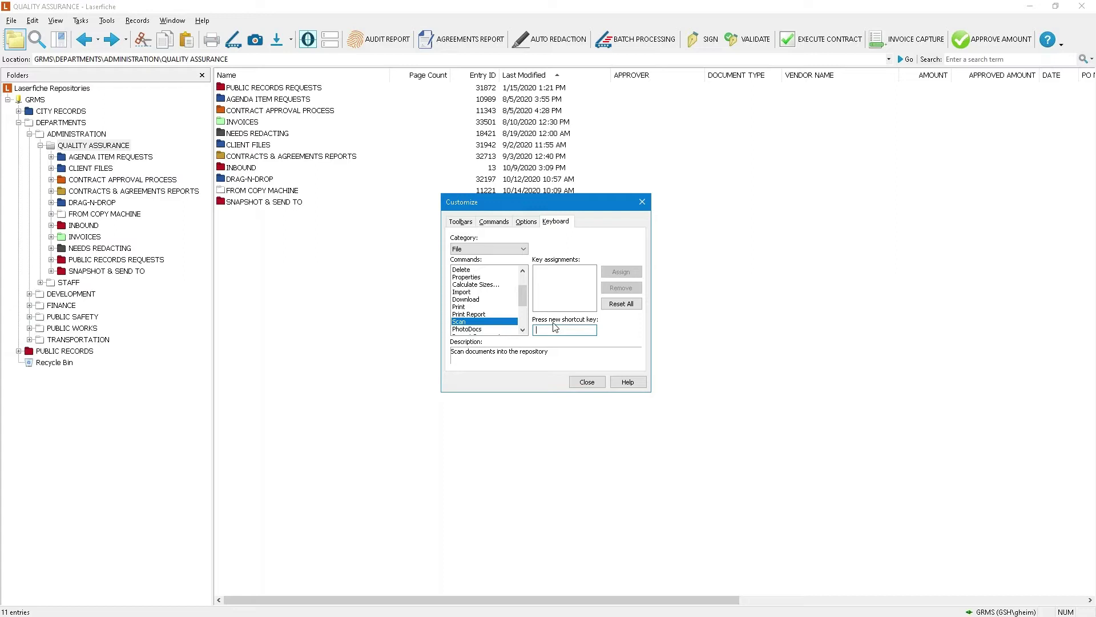
{"action": "key", "text": "ctrl+shift+s"}
{"action": "left_click", "coordinate": [638, 273]}
{"action": "left_click", "coordinate": [588, 382]}
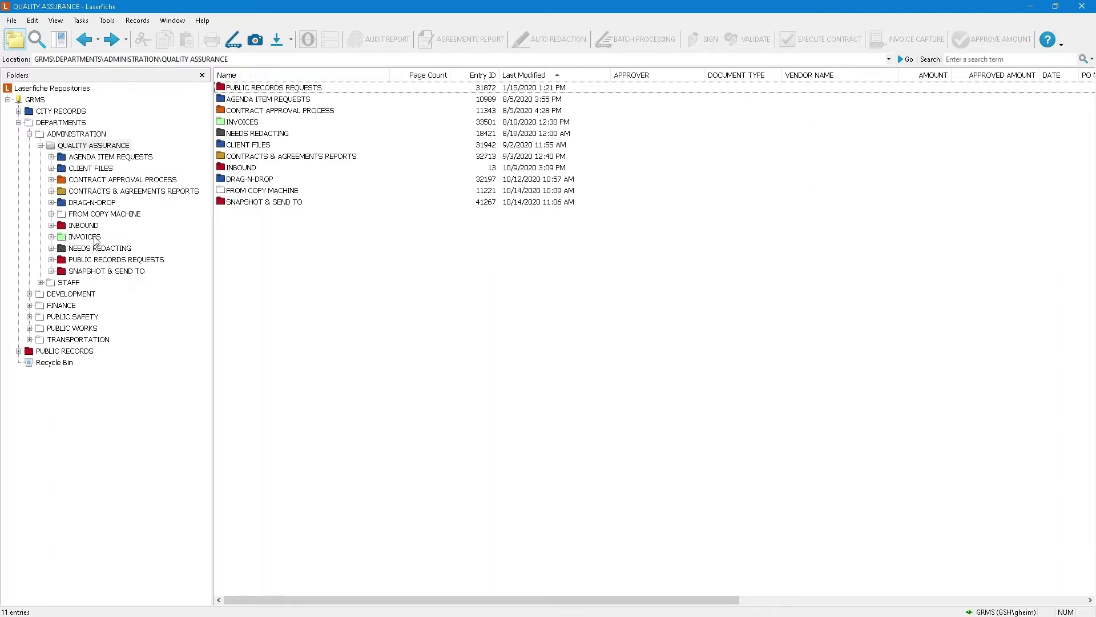
Open the FROM COPY MACHINE folder and sort its entries by name in ascending order
{"action": "left_click", "coordinate": [102, 215]}
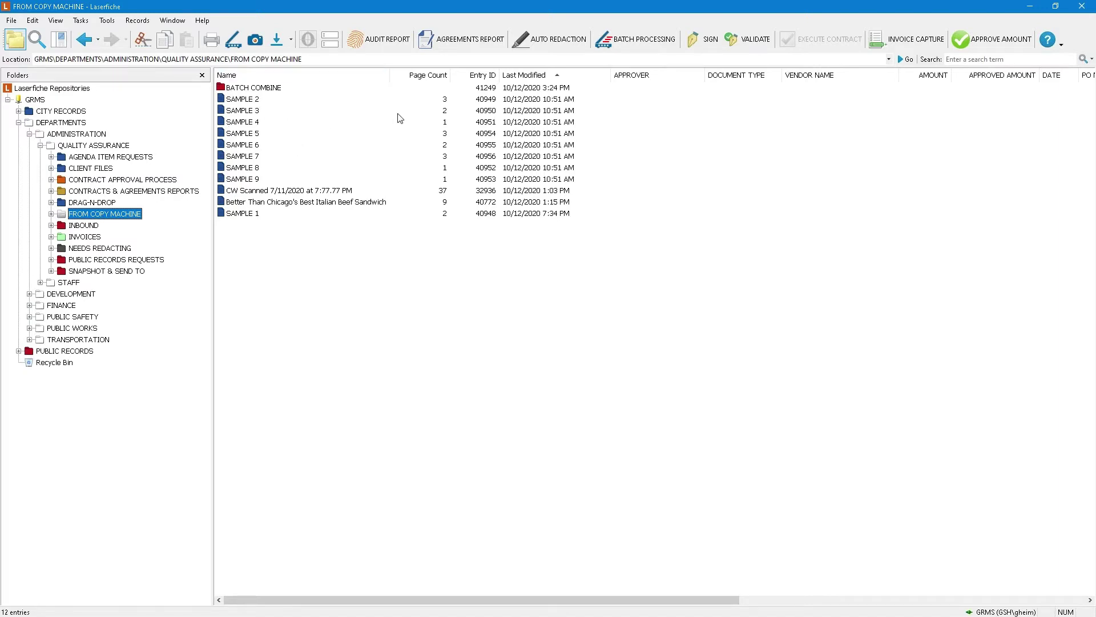
{"action": "left_click", "coordinate": [250, 102]}
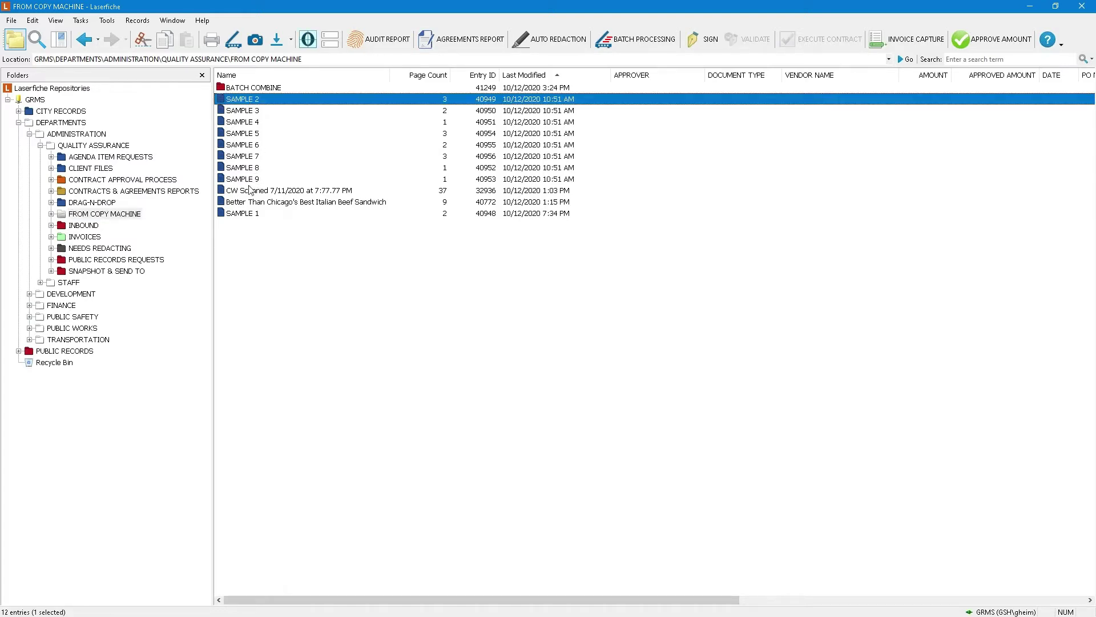
{"action": "left_click", "coordinate": [229, 76]}
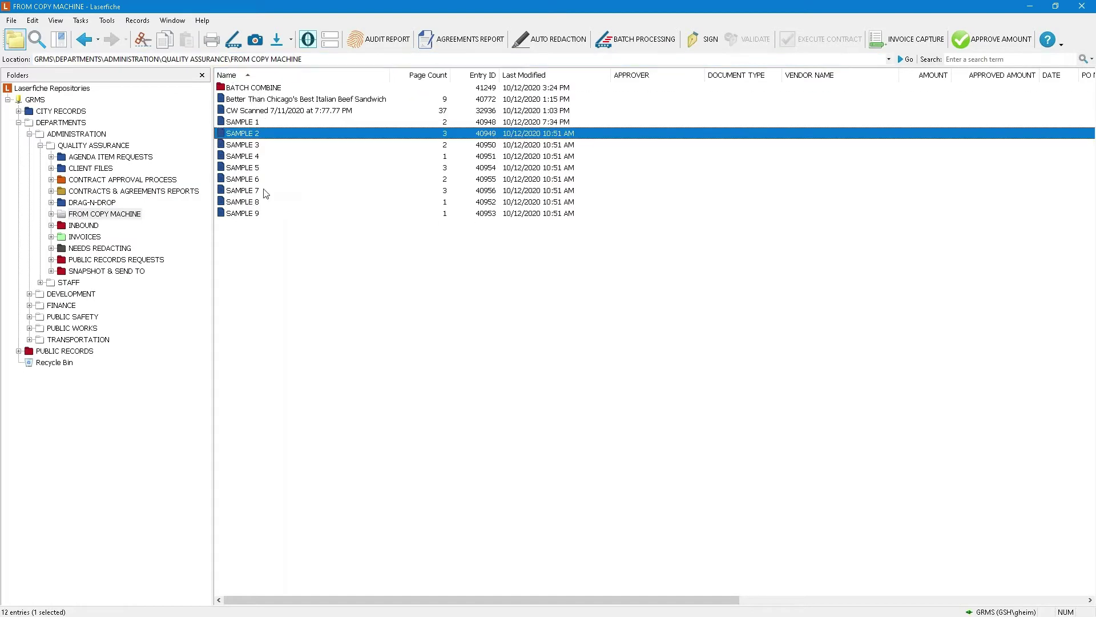
Select the whole range of documents from SAMPLE 1 through SAMPLE 9, and clear the selection
{"action": "left_click", "coordinate": [243, 123]}
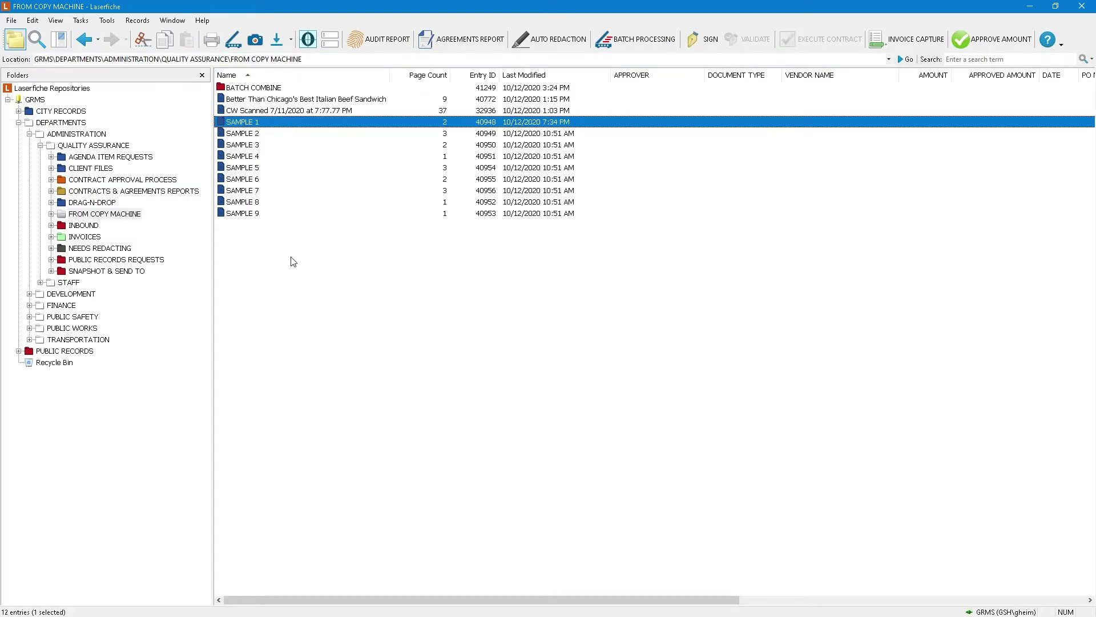
{"action": "left_click", "coordinate": [240, 214], "text": "shift"}
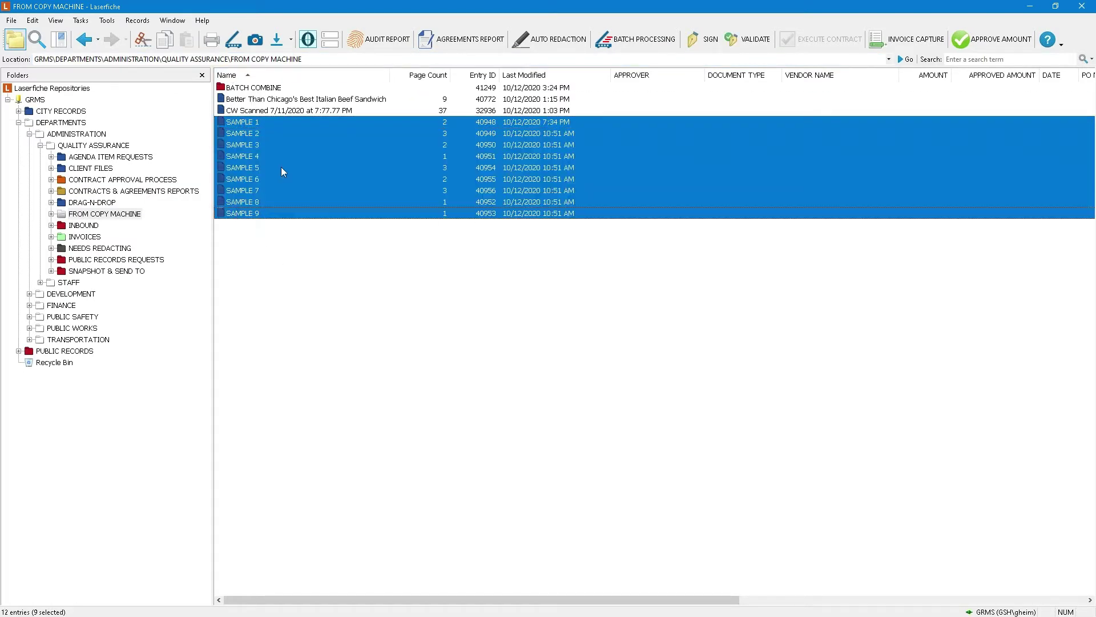
{"action": "left_click", "coordinate": [258, 121]}
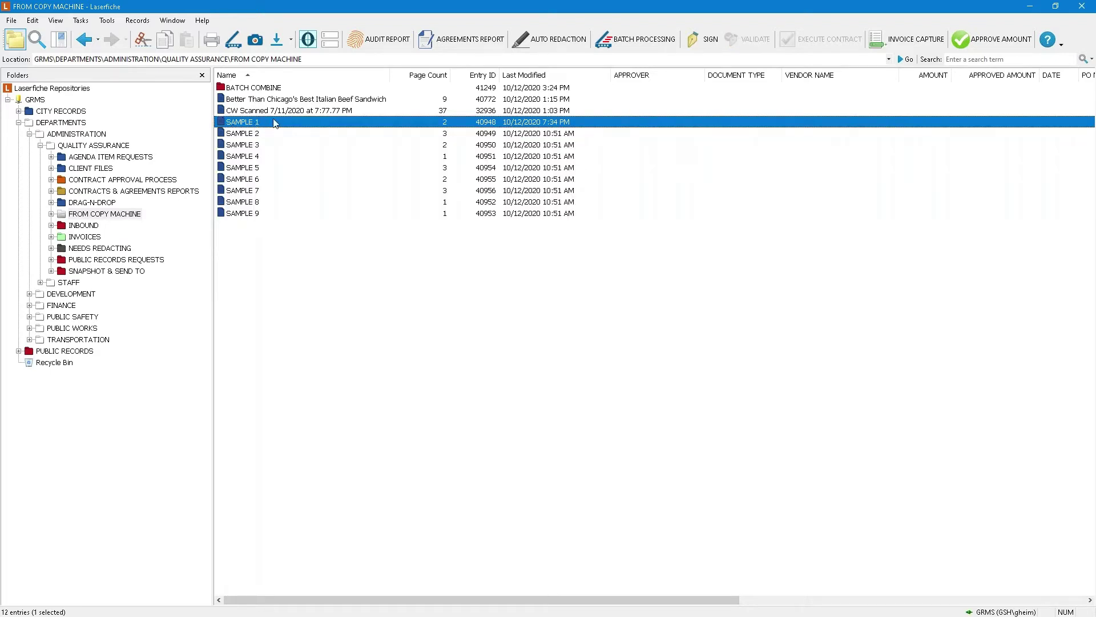
{"action": "left_click", "coordinate": [258, 213], "text": "shift"}
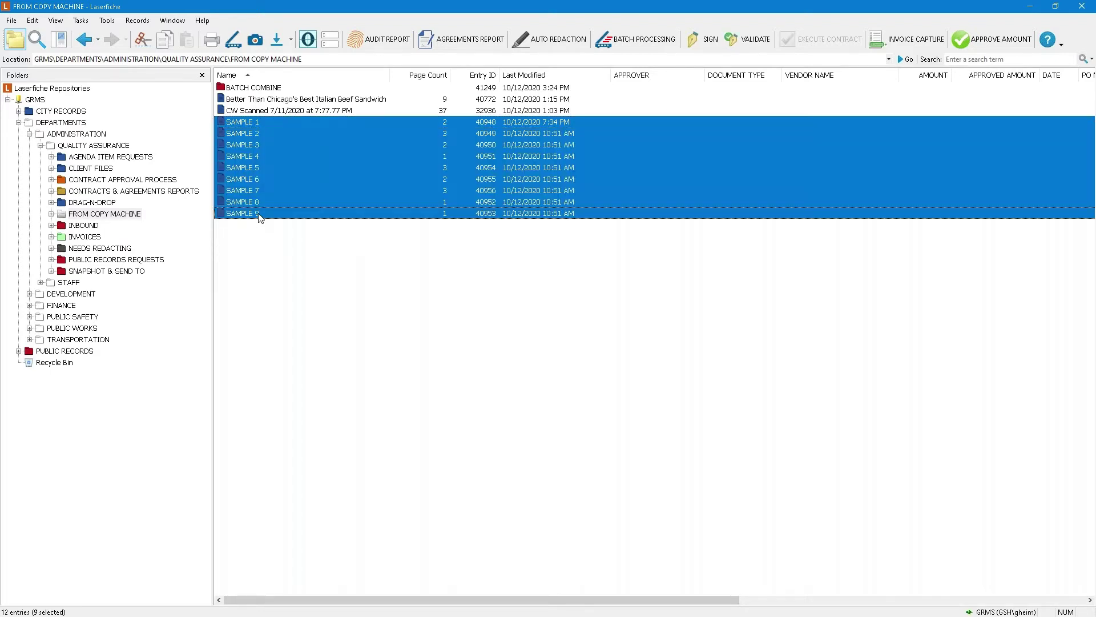
{"action": "left_click", "coordinate": [269, 242]}
Select SAMPLE 1, 3, 4, 5, 7, 8 and 9 together, leaving out SAMPLE 2 and SAMPLE 6
{"action": "left_click", "coordinate": [252, 125]}
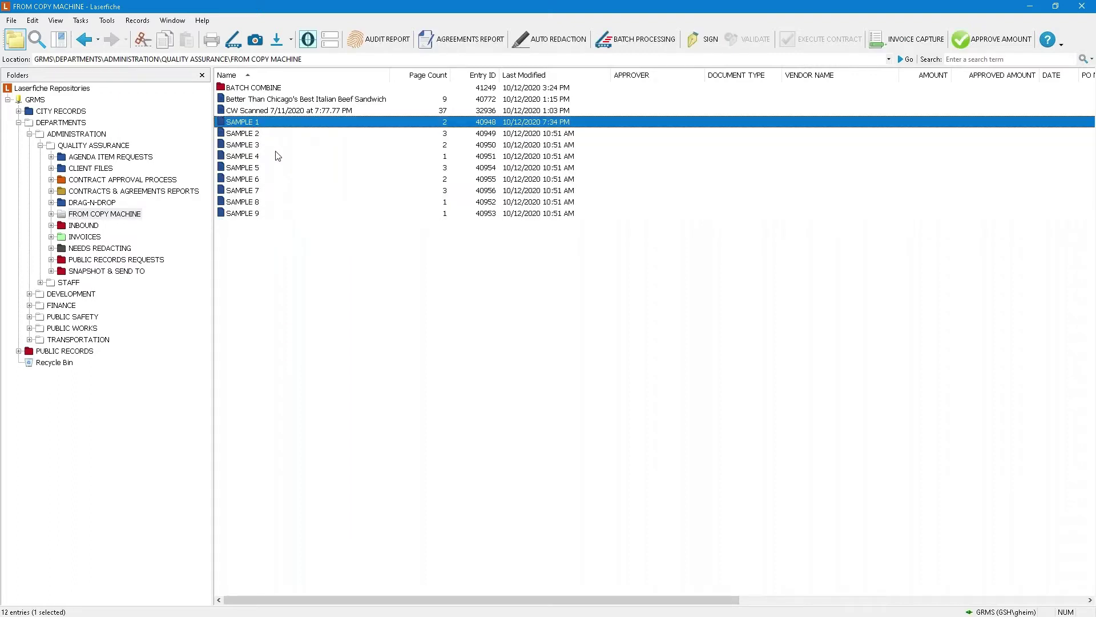
{"action": "left_click", "coordinate": [257, 145], "text": "ctrl"}
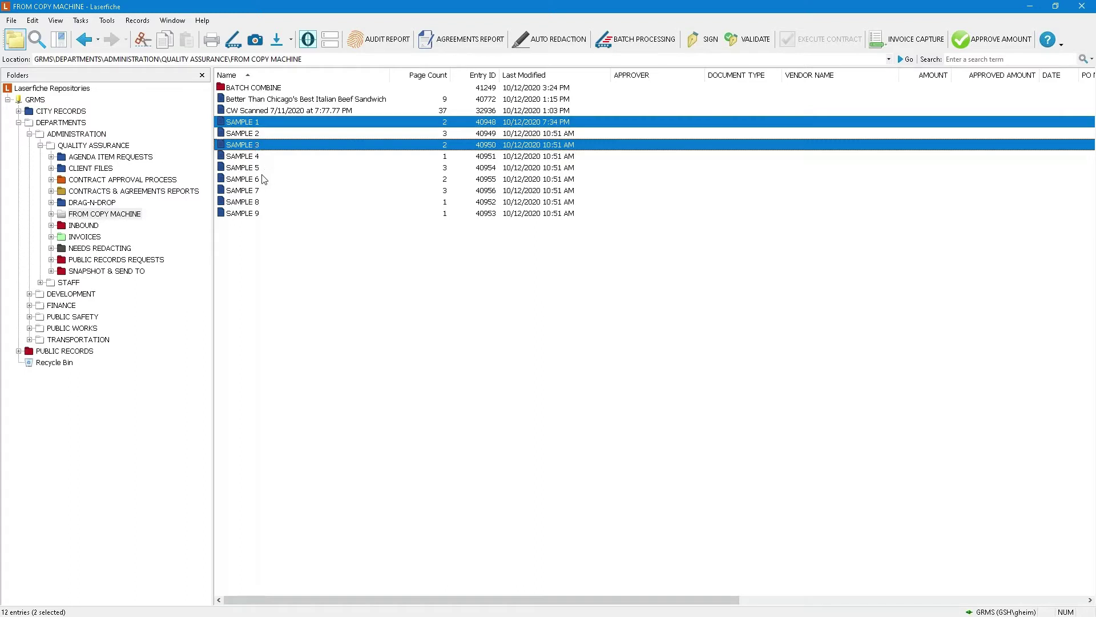
{"action": "left_click", "coordinate": [257, 169], "text": "ctrl+shift"}
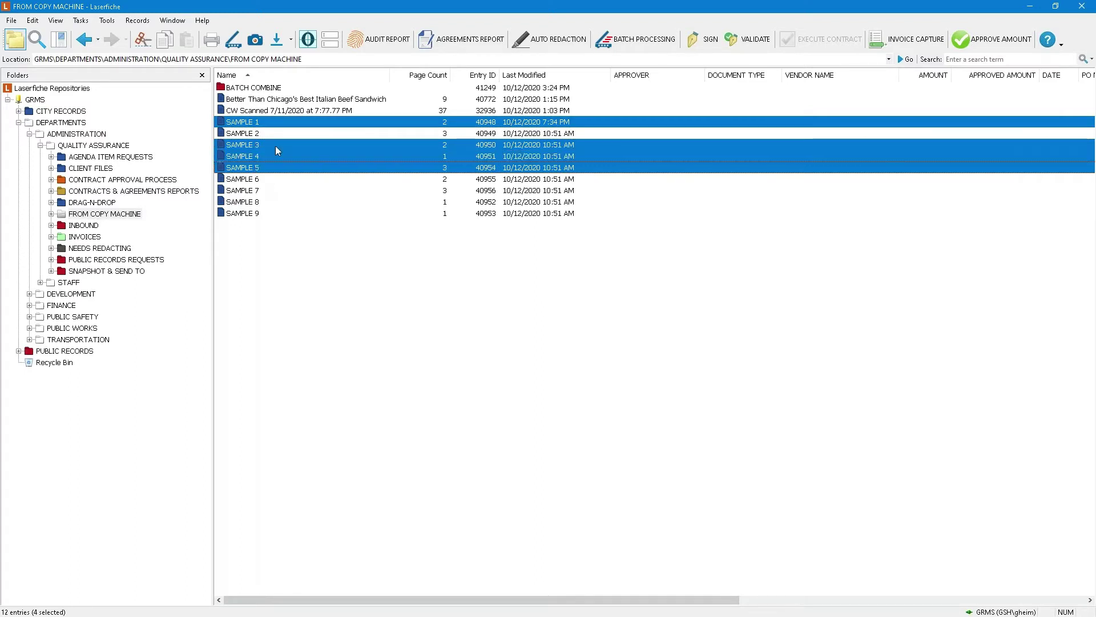
{"action": "left_click", "coordinate": [256, 192], "text": "ctrl"}
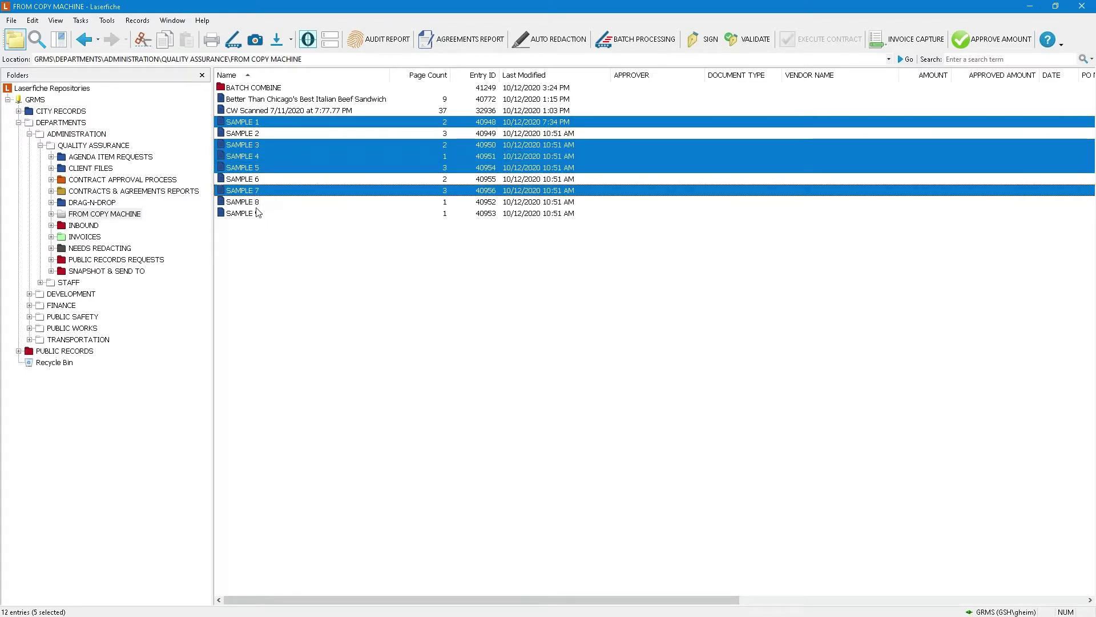
{"action": "left_click", "coordinate": [249, 203], "text": "ctrl"}
{"action": "left_click", "coordinate": [251, 212], "text": "ctrl"}
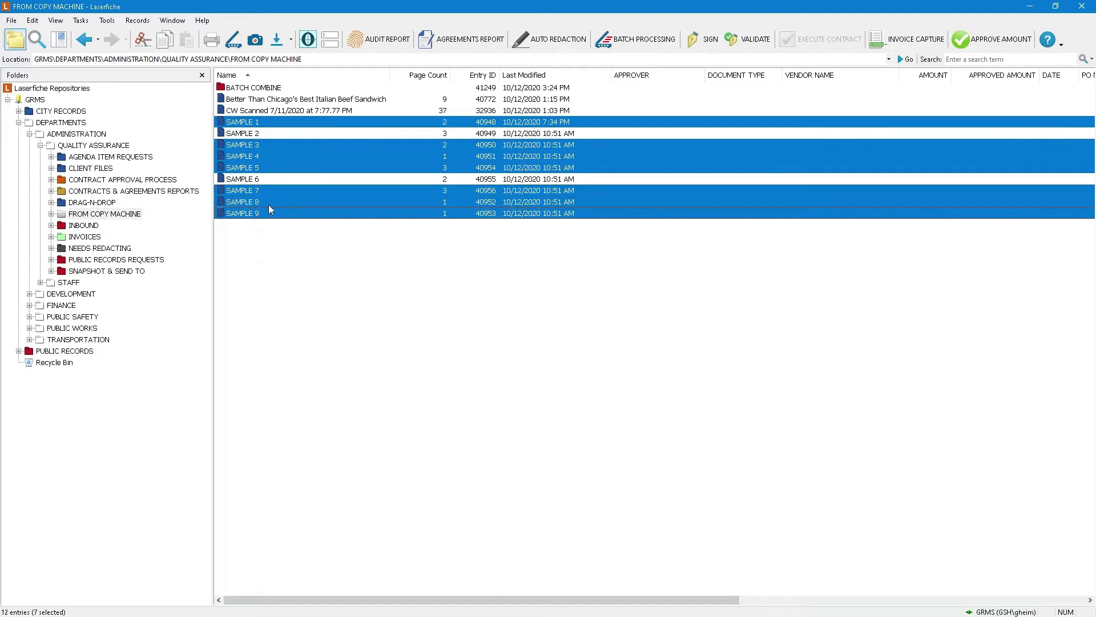
Set Department to ADMINISTRATION and Division to MUNICIPAL CLERK for all documents from SAMPLE 1 through SAMPLE 9
{"action": "left_click", "coordinate": [237, 126]}
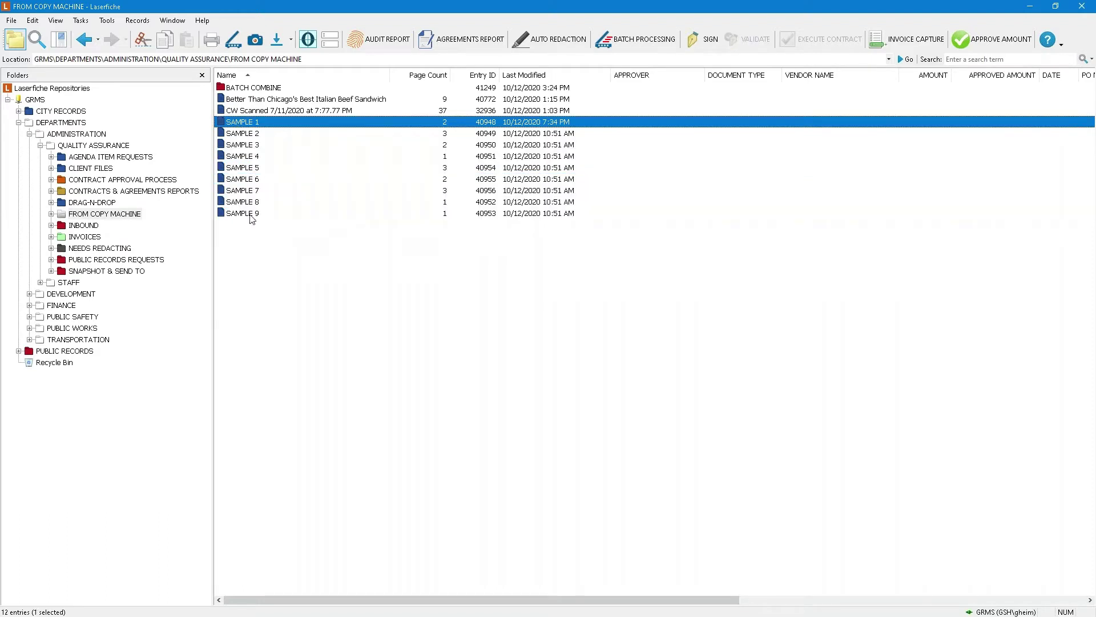
{"action": "left_click", "coordinate": [248, 214], "text": "shift"}
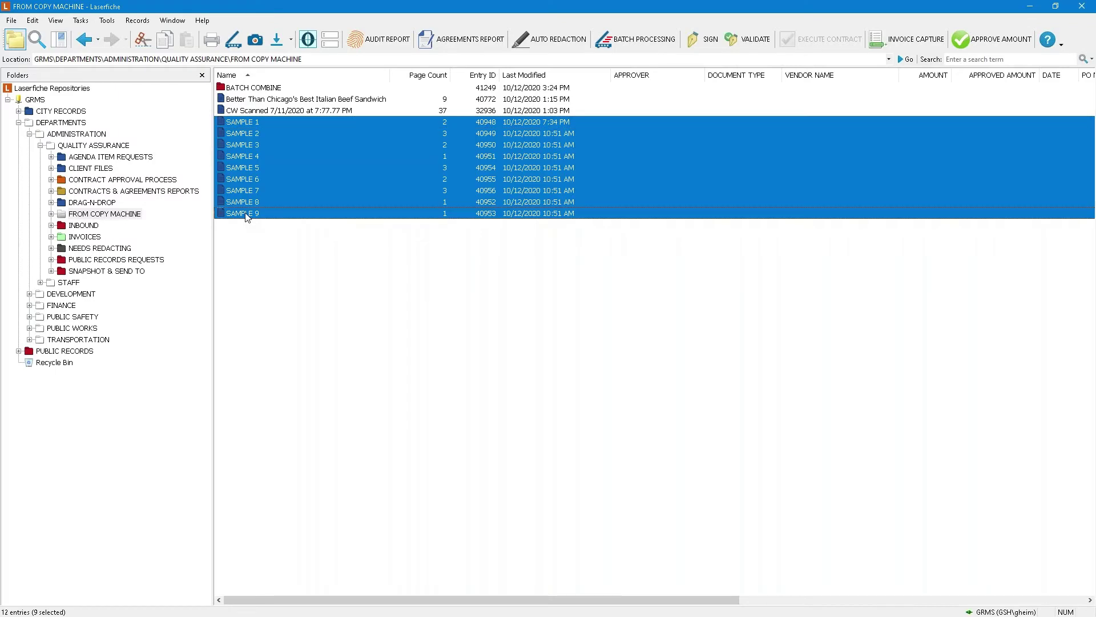
{"action": "left_click", "coordinate": [330, 40]}
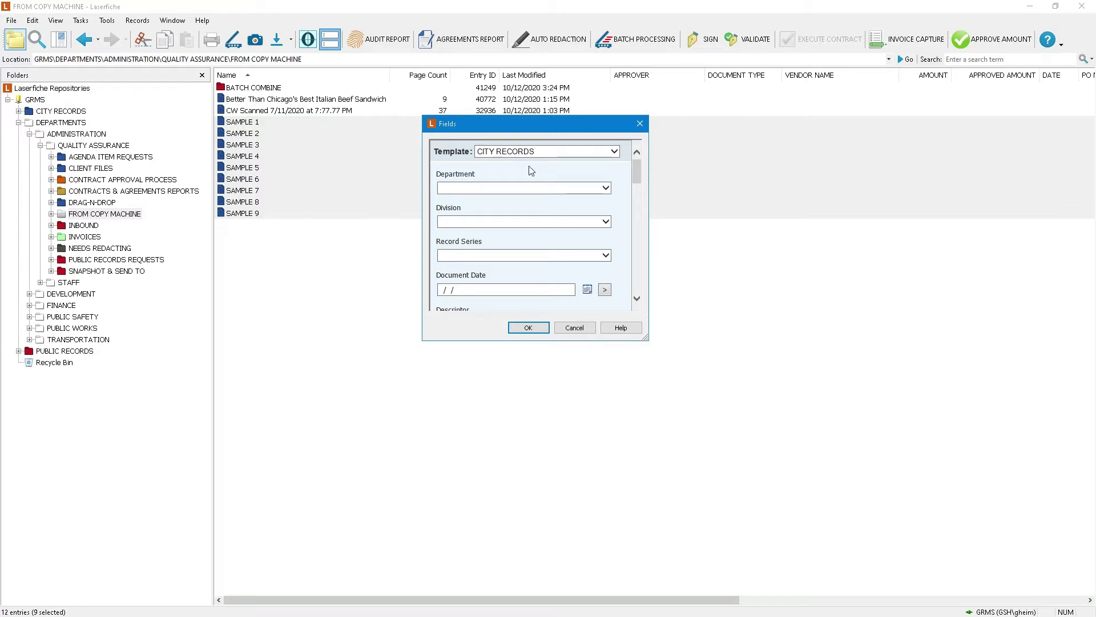
{"action": "left_click", "coordinate": [606, 187]}
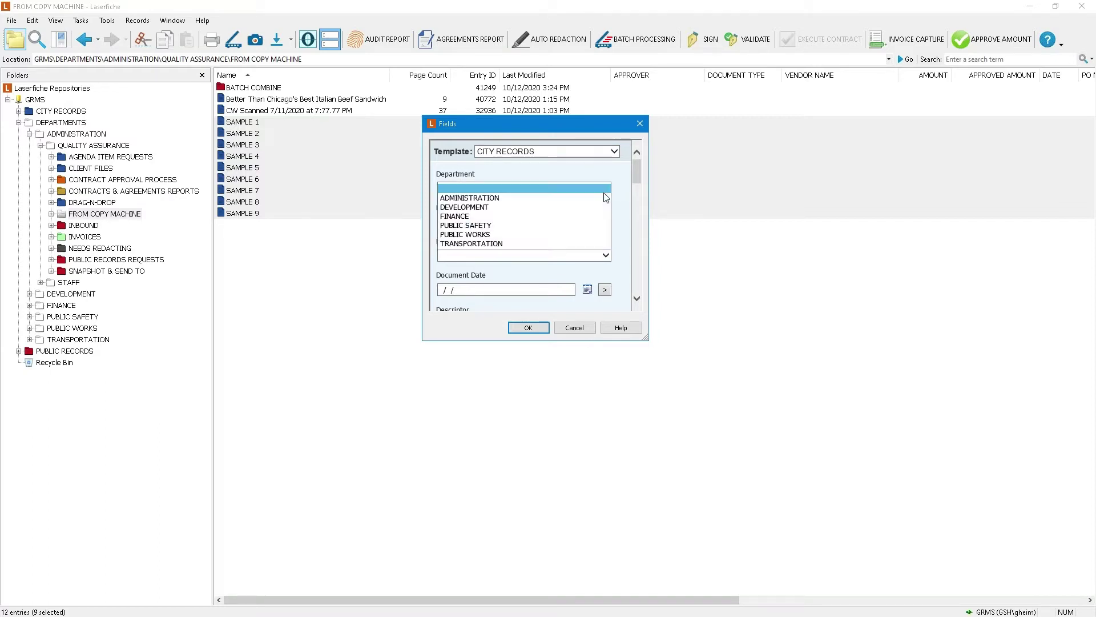
{"action": "left_click", "coordinate": [555, 198]}
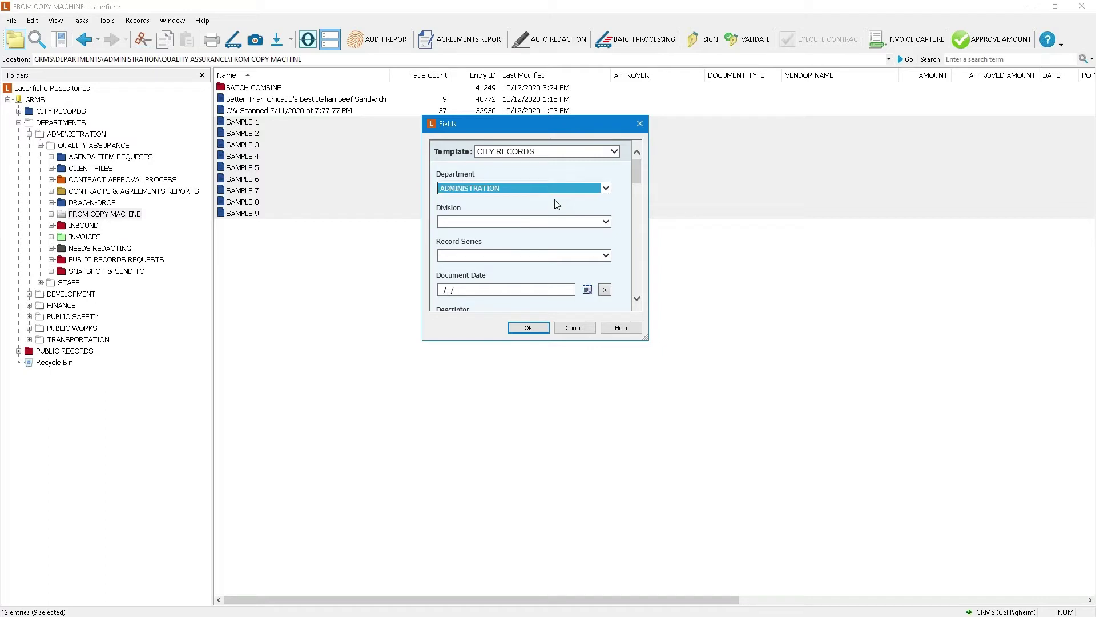
{"action": "left_click", "coordinate": [606, 222]}
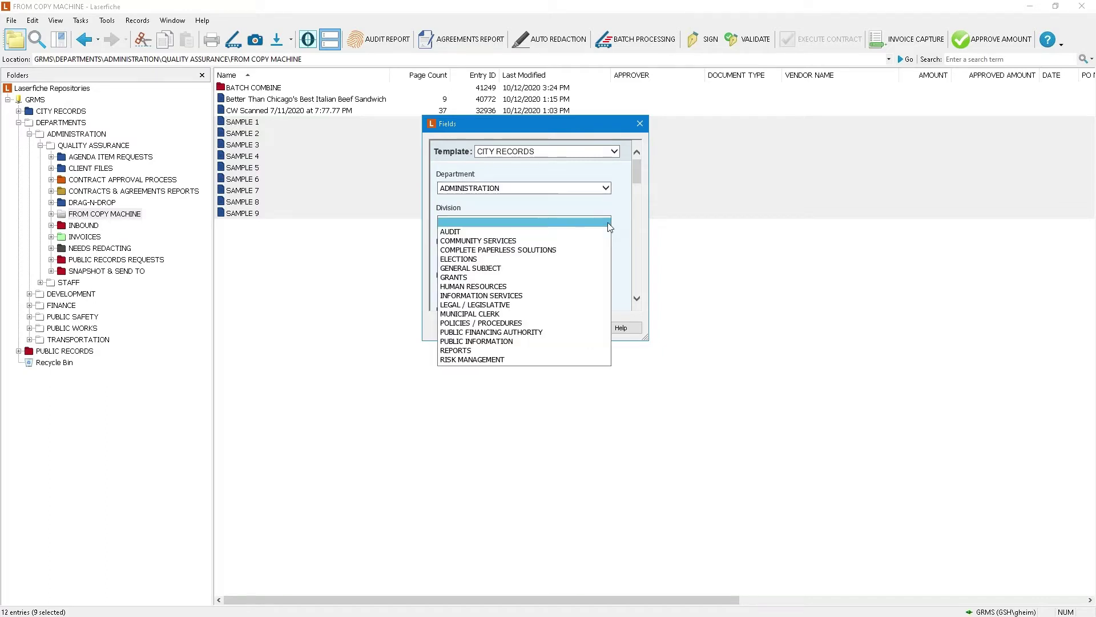
{"action": "left_click", "coordinate": [513, 314]}
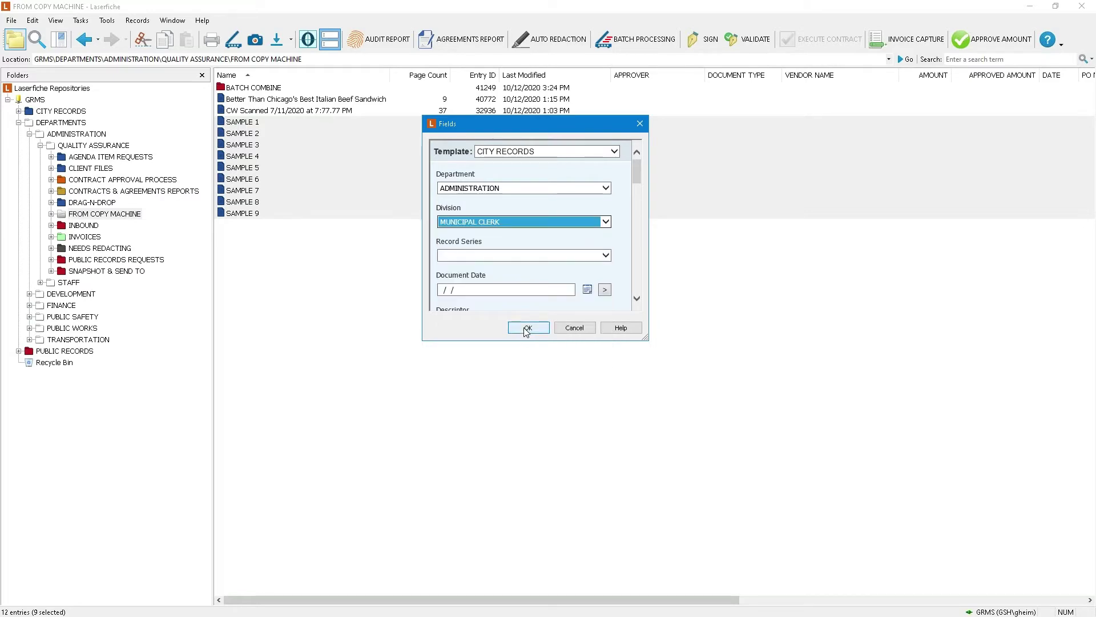
{"action": "left_click", "coordinate": [526, 328]}
{"action": "left_click", "coordinate": [319, 300]}
Open the metadata of SAMPLE 7 and set its Record Series to Public Records Request
{"action": "left_click", "coordinate": [258, 194]}
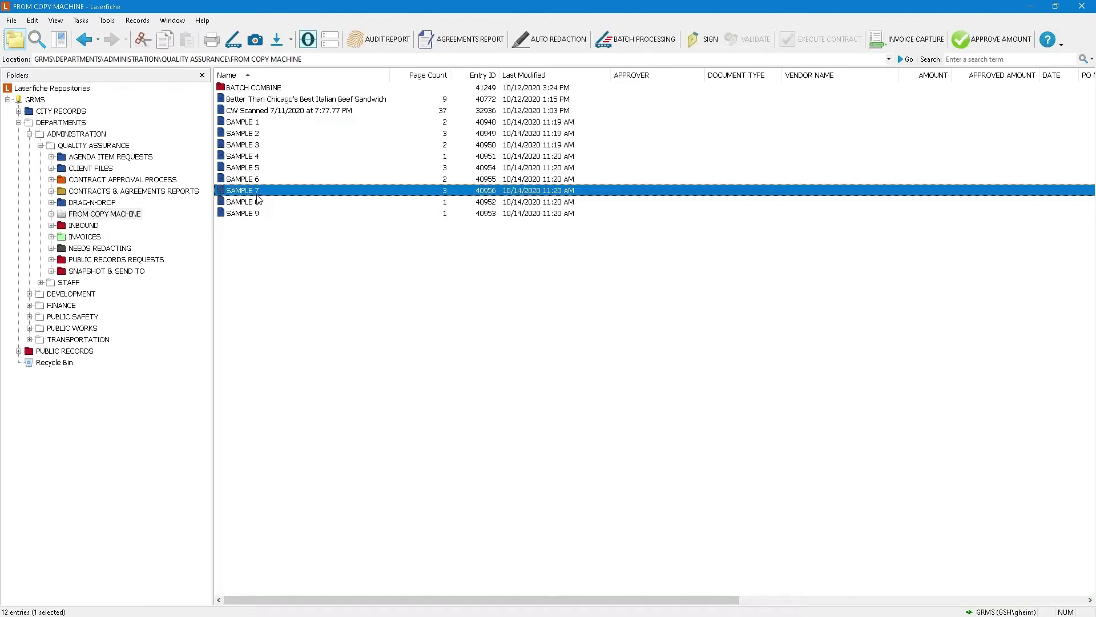
{"action": "left_click", "coordinate": [330, 39]}
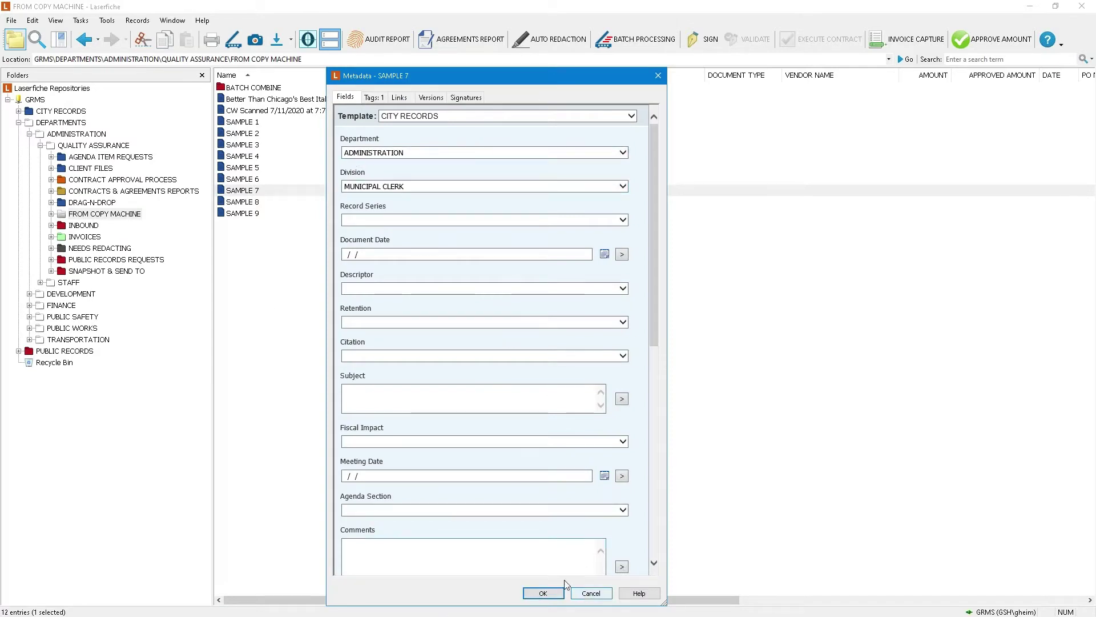
{"action": "left_click", "coordinate": [383, 219]}
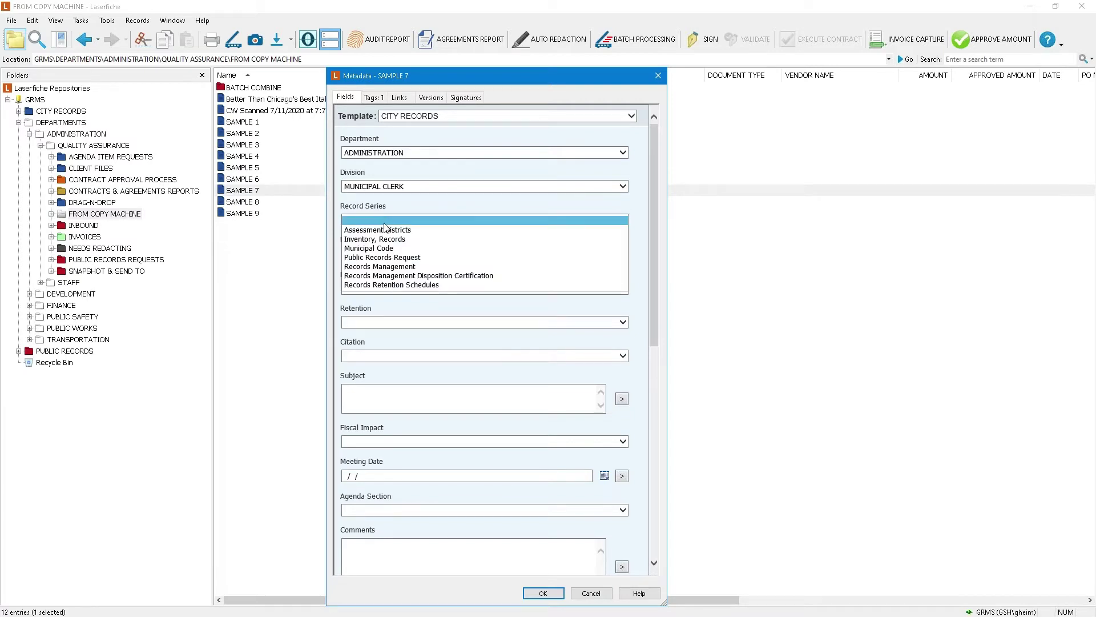
{"action": "left_click", "coordinate": [386, 259]}
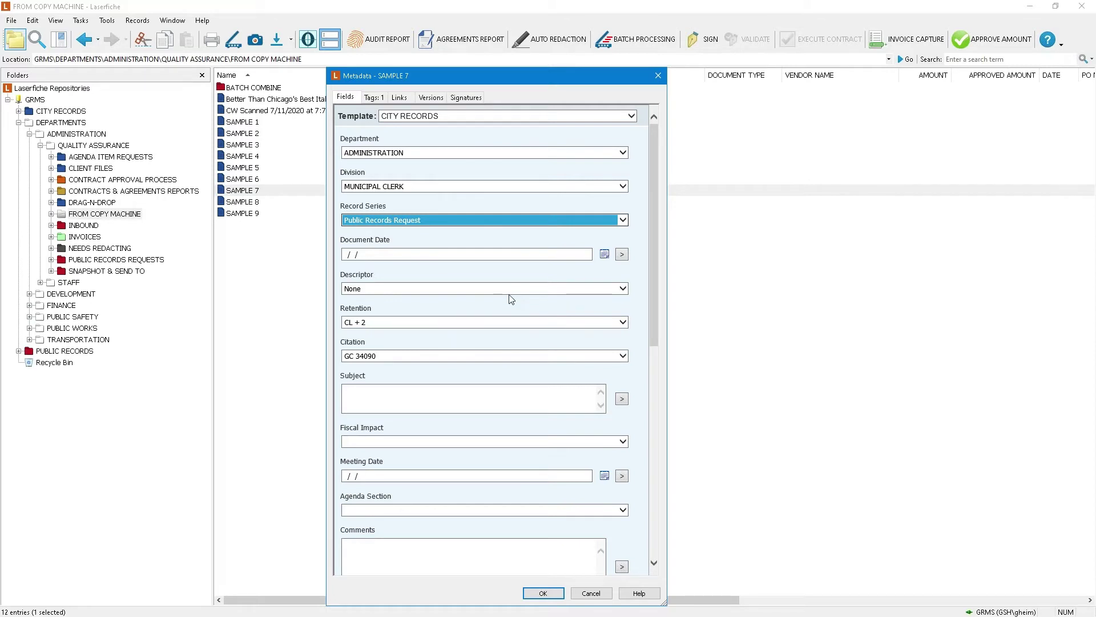
Change SAMPLE 7's Department to DEVELOPMENT, Division to MUNICIPAL FACILITY and Record Series to Facility Rentals Use
{"action": "left_click", "coordinate": [448, 153]}
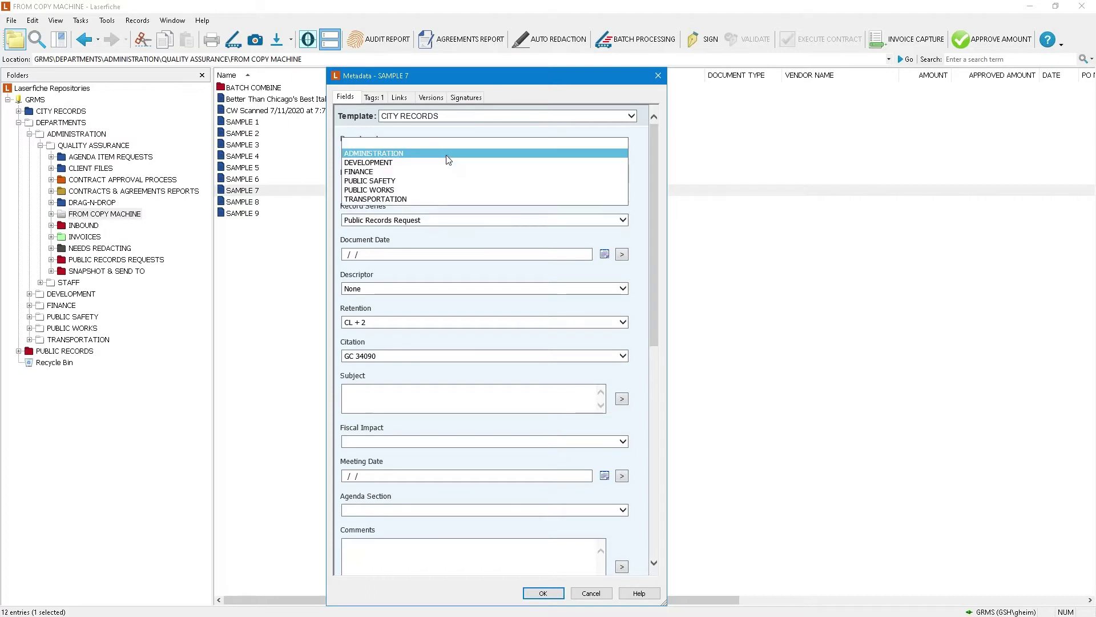
{"action": "left_click", "coordinate": [449, 164]}
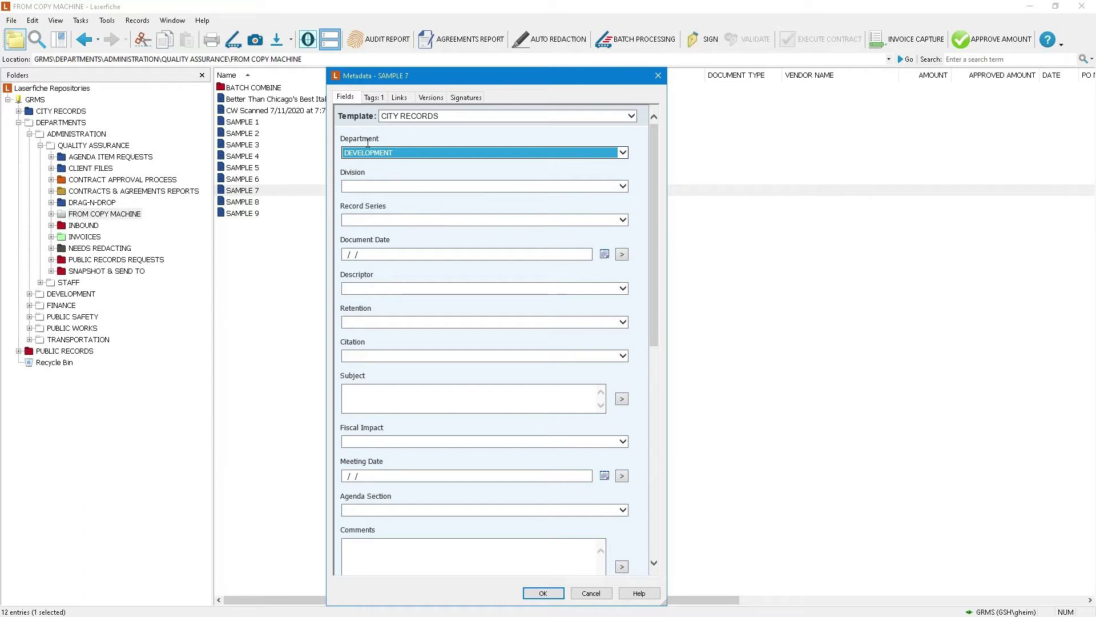
{"action": "left_click", "coordinate": [398, 190]}
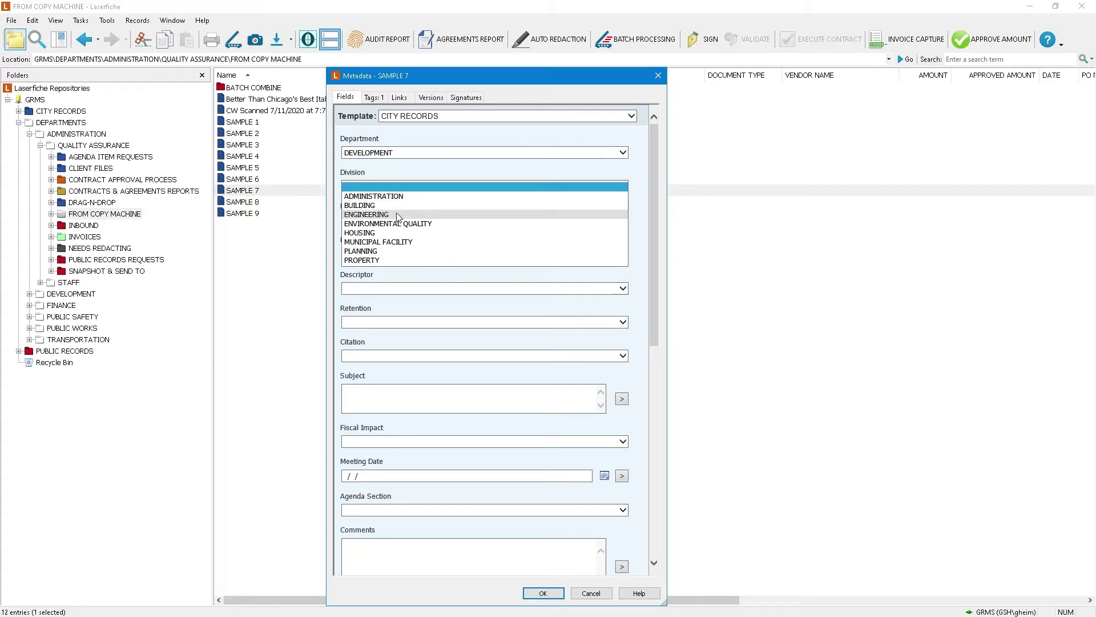
{"action": "left_click", "coordinate": [398, 242]}
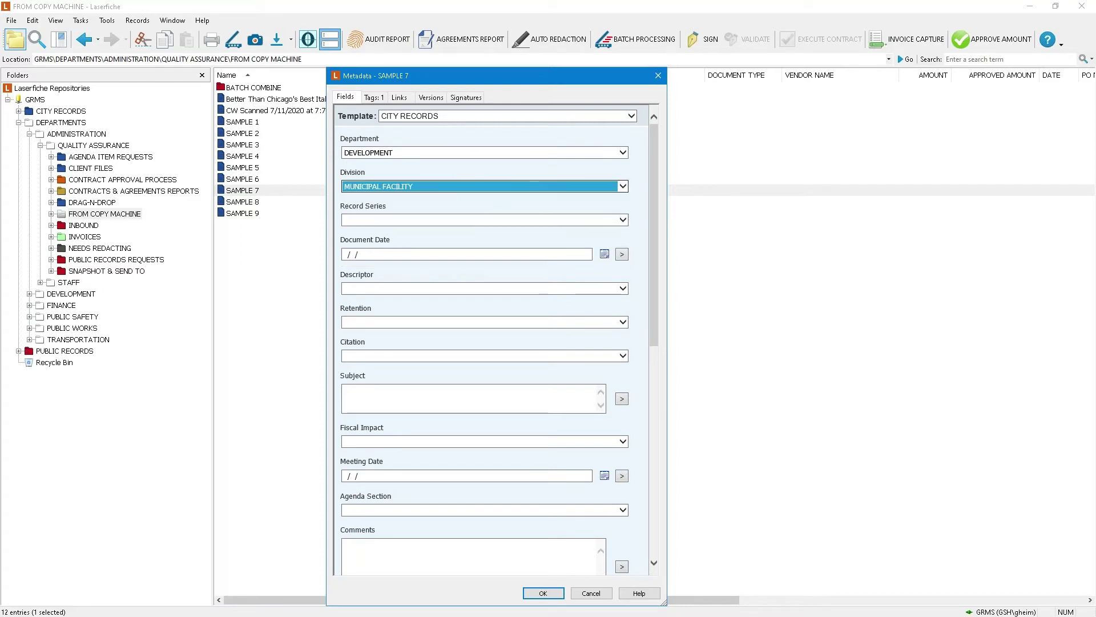
{"action": "left_click", "coordinate": [381, 221]}
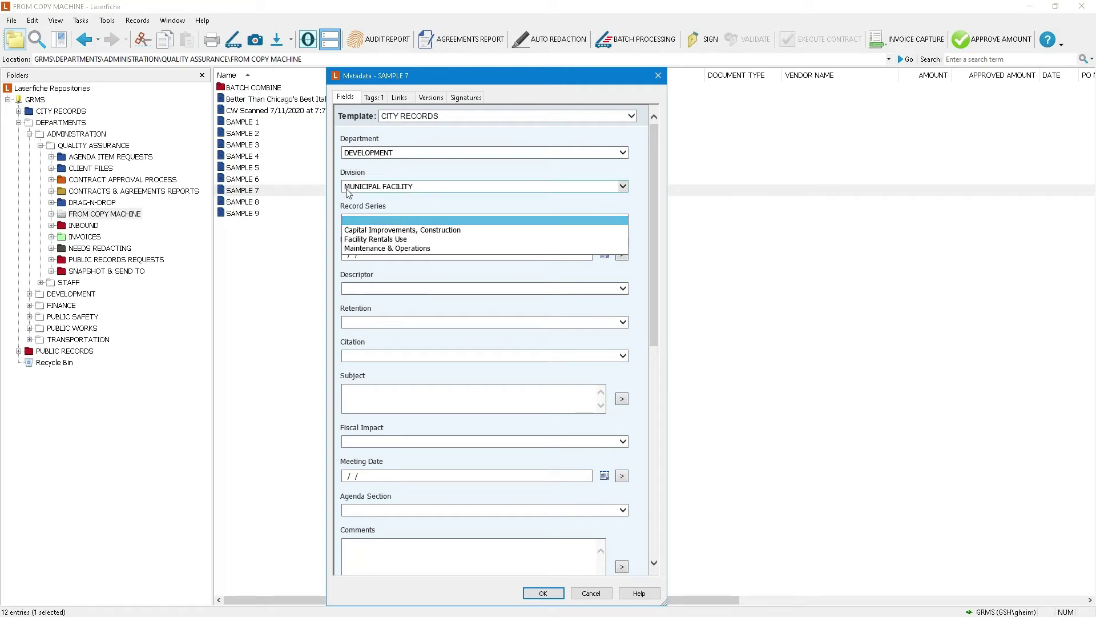
{"action": "left_click", "coordinate": [376, 239]}
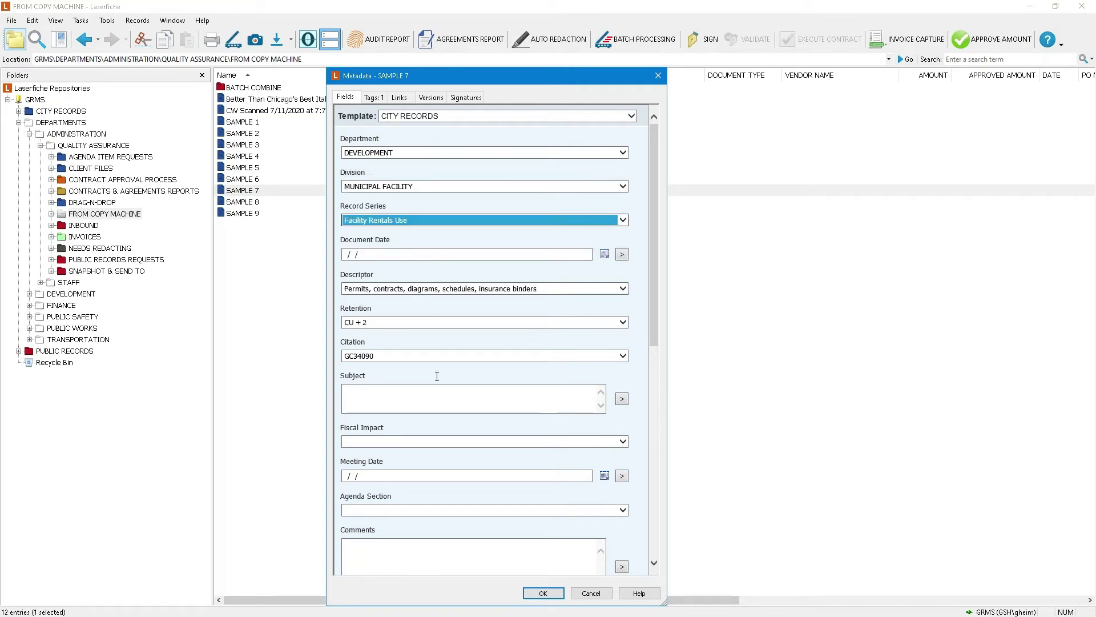
Save SAMPLE 7's metadata and set Department to ADMINISTRATION and Division to COMMUNITY SERVICES for SAMPLE 1 through SAMPLE 9 together
{"action": "left_click", "coordinate": [541, 593]}
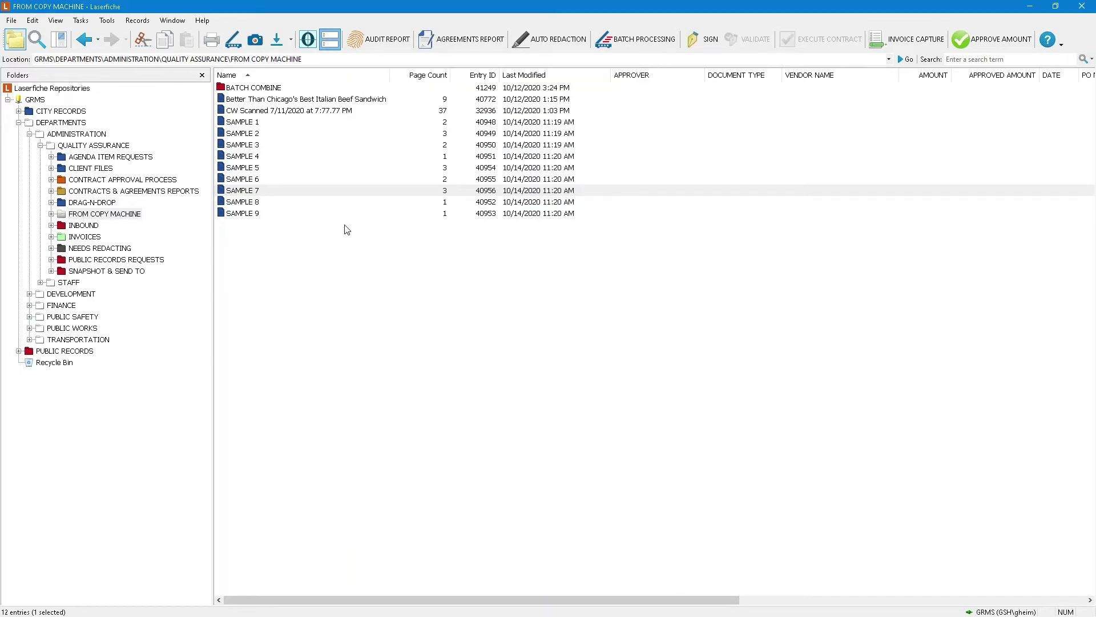
{"action": "left_click", "coordinate": [247, 122]}
{"action": "left_click", "coordinate": [254, 214], "text": "shift"}
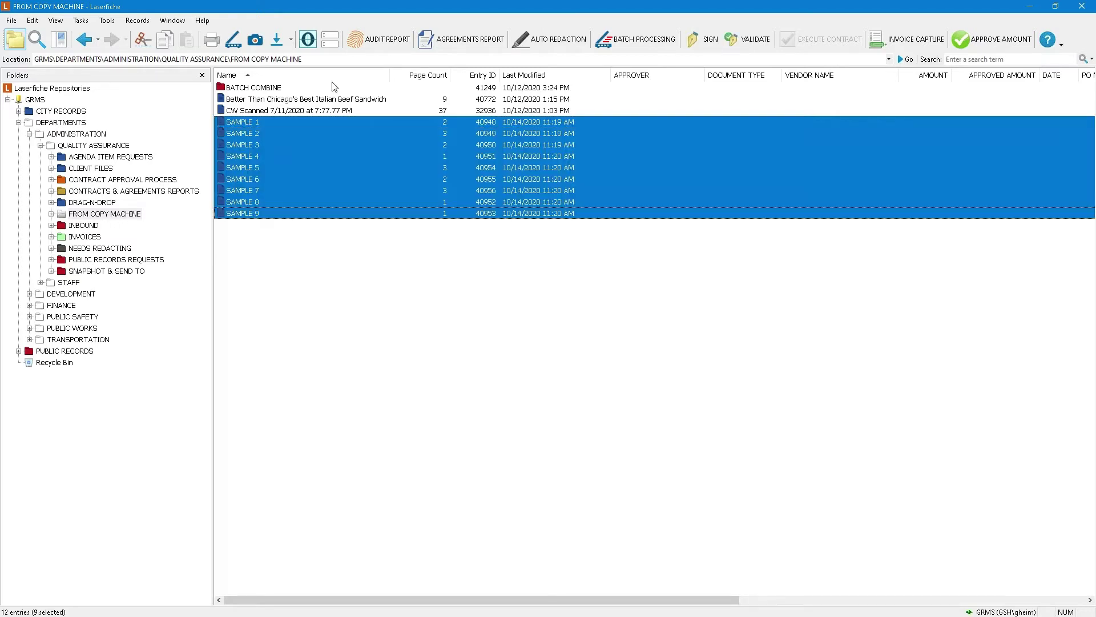
{"action": "left_click", "coordinate": [328, 41]}
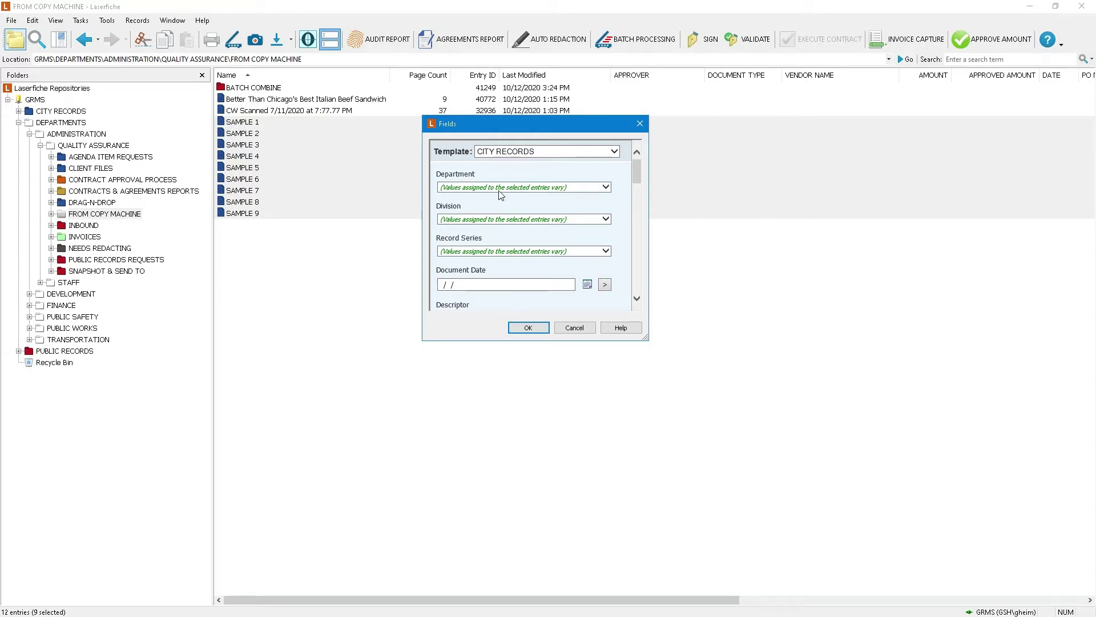
{"action": "left_click", "coordinate": [542, 189]}
{"action": "left_click", "coordinate": [542, 197]}
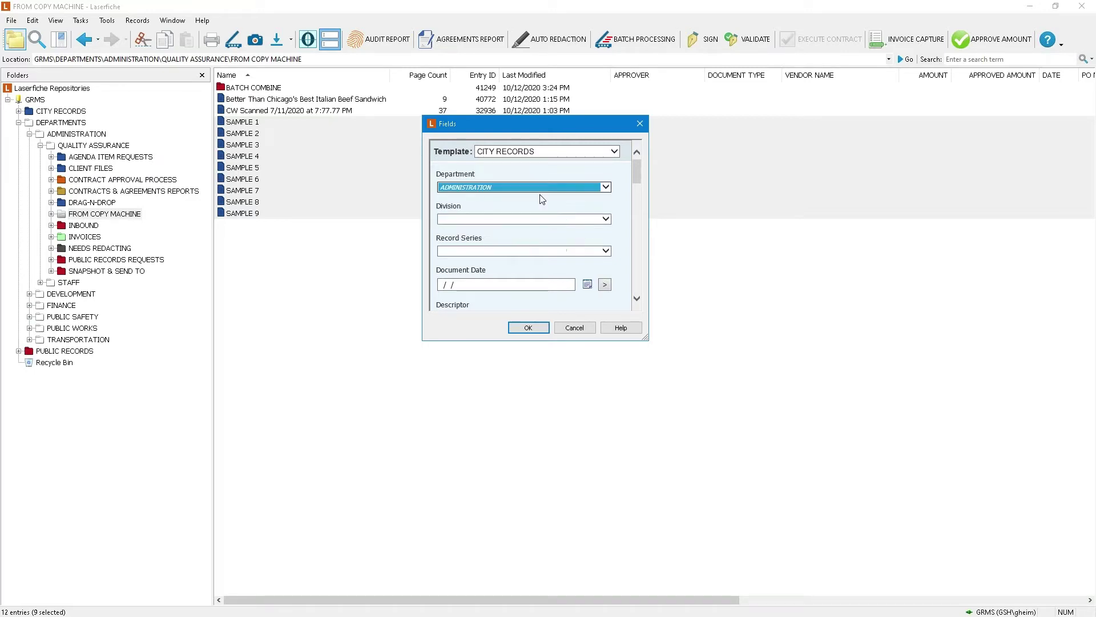
{"action": "left_click", "coordinate": [528, 222]}
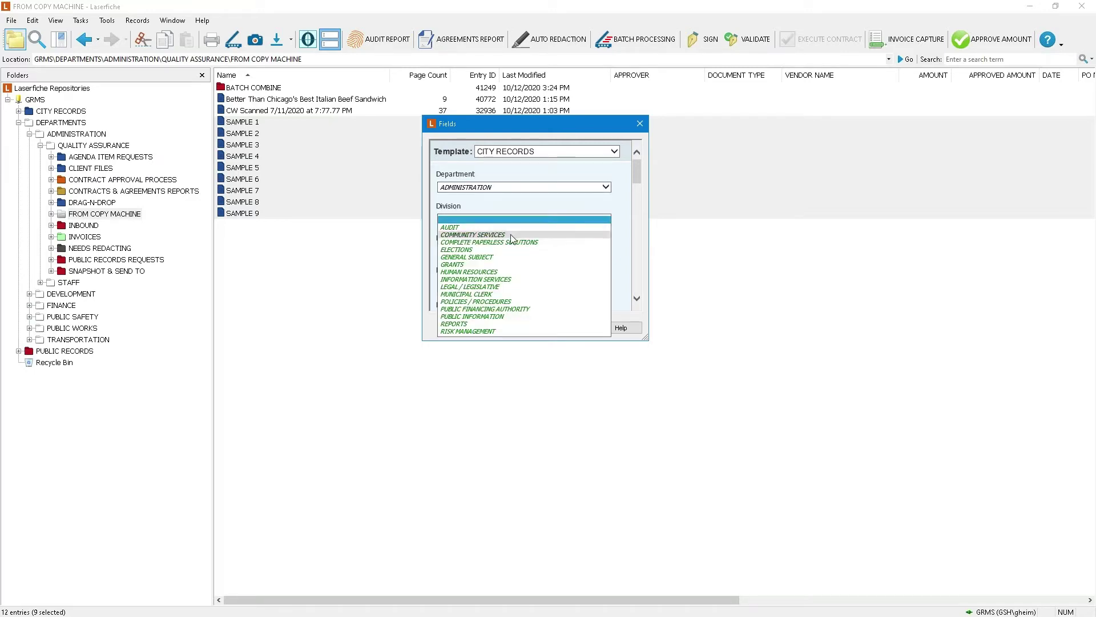
{"action": "left_click", "coordinate": [514, 234]}
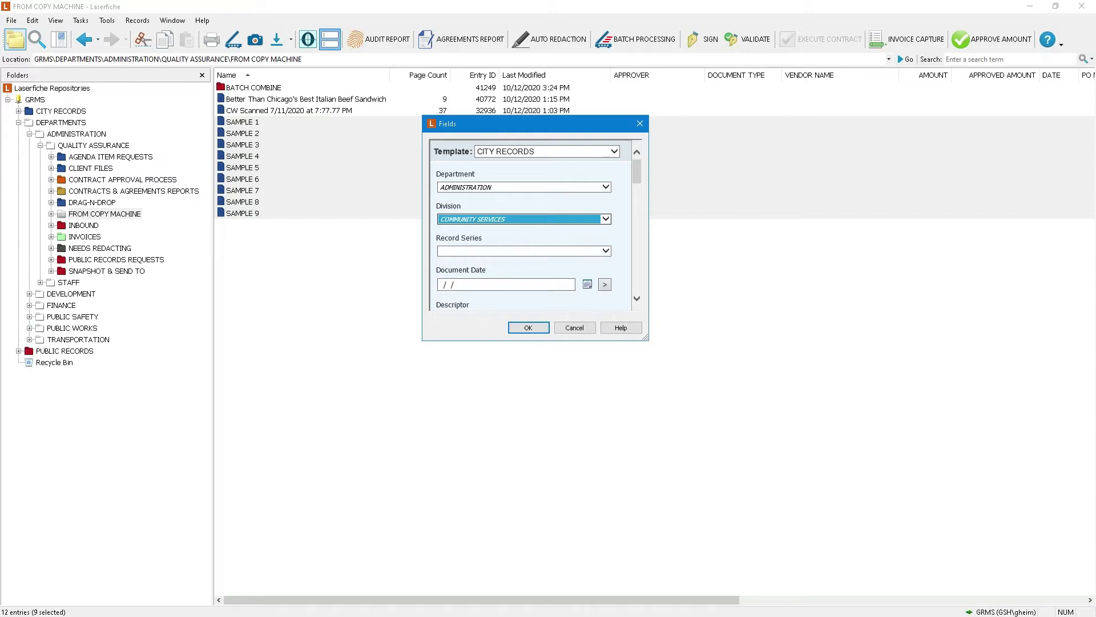
{"action": "left_click", "coordinate": [531, 329]}
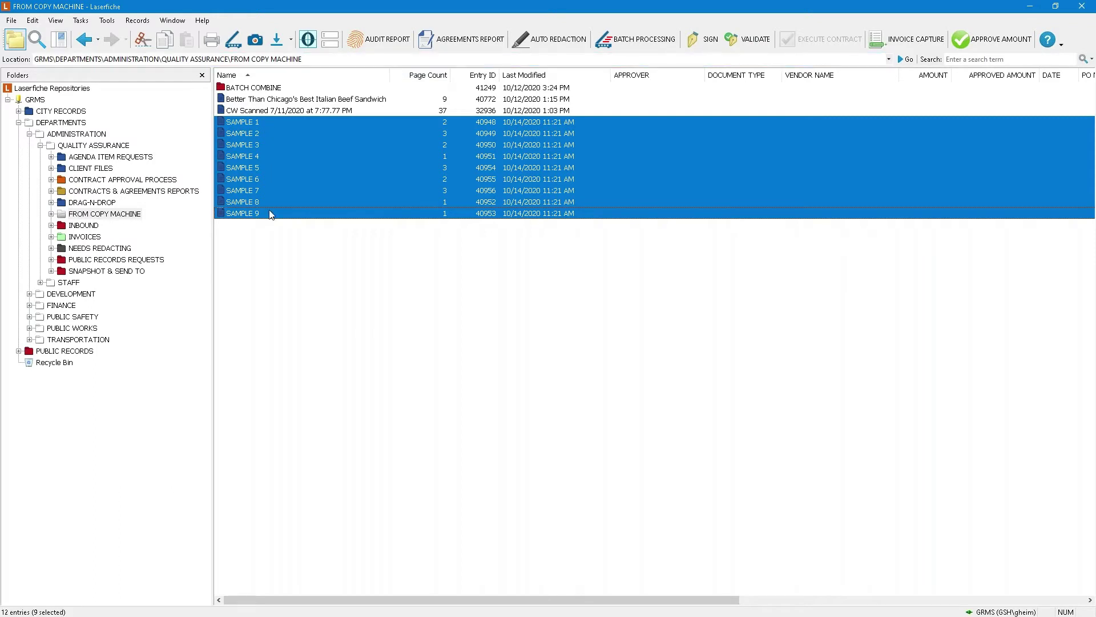
Examine the searchable-text options for the nine selected documents, including optimization priority and Decolumnize text, without generating text
{"action": "left_click", "coordinate": [308, 40]}
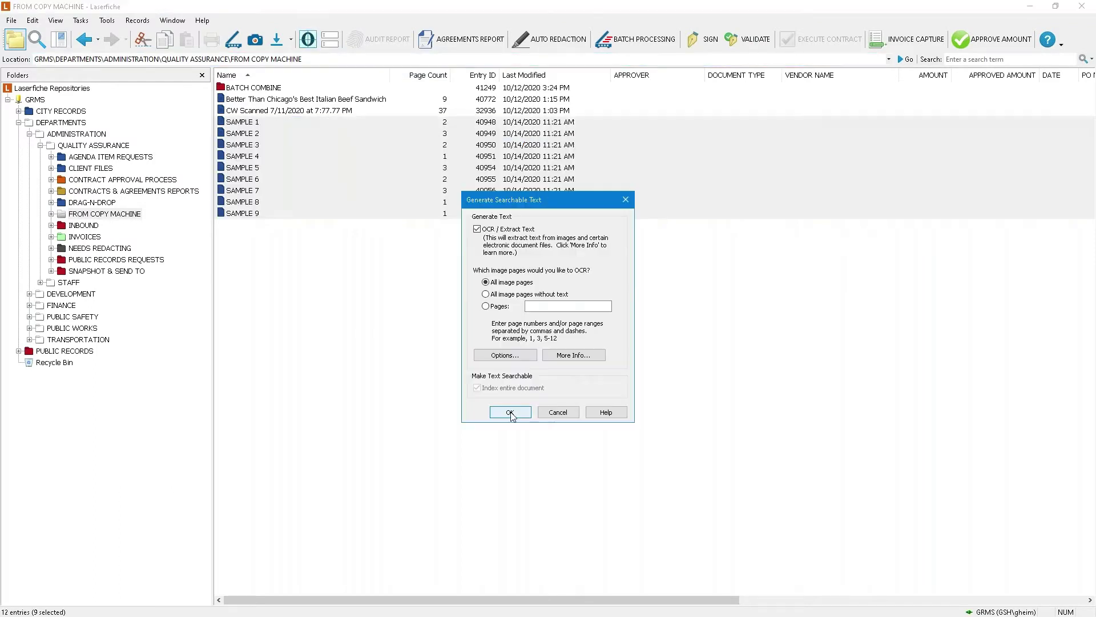
{"action": "left_click", "coordinate": [476, 229]}
{"action": "left_click", "coordinate": [504, 357]}
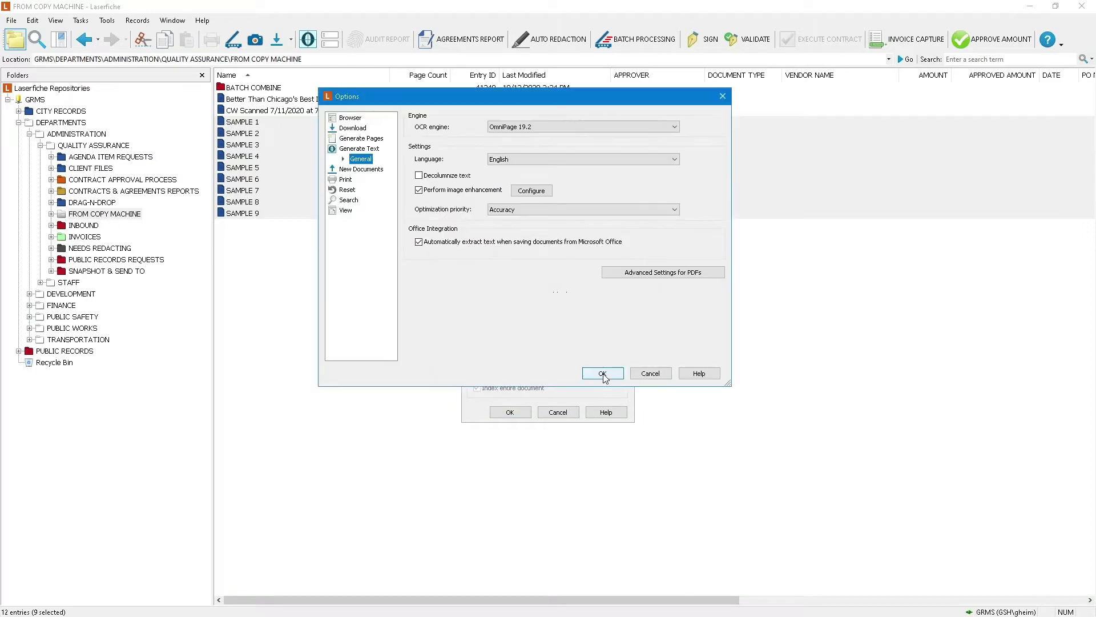
{"action": "left_click", "coordinate": [548, 210]}
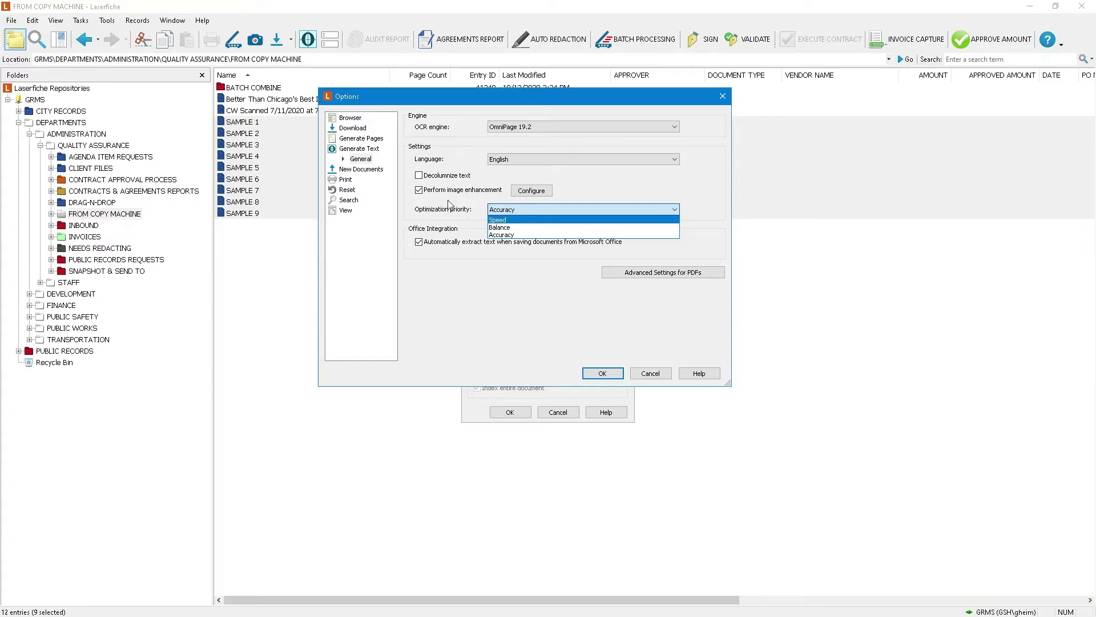
{"action": "left_click", "coordinate": [419, 178]}
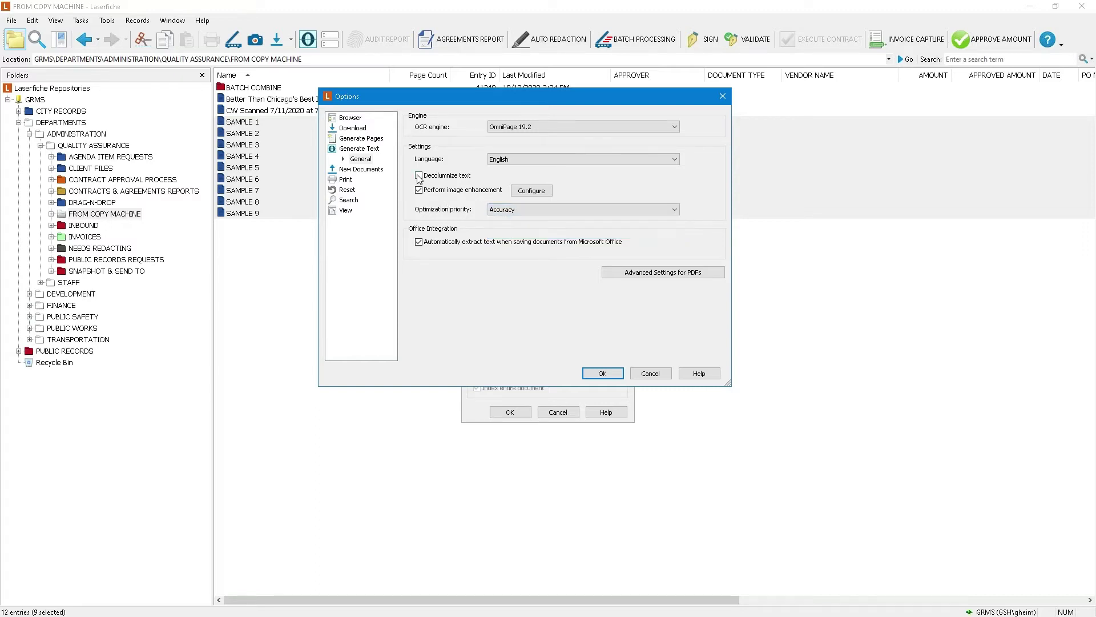
{"action": "left_click", "coordinate": [419, 175]}
{"action": "left_click", "coordinate": [603, 373]}
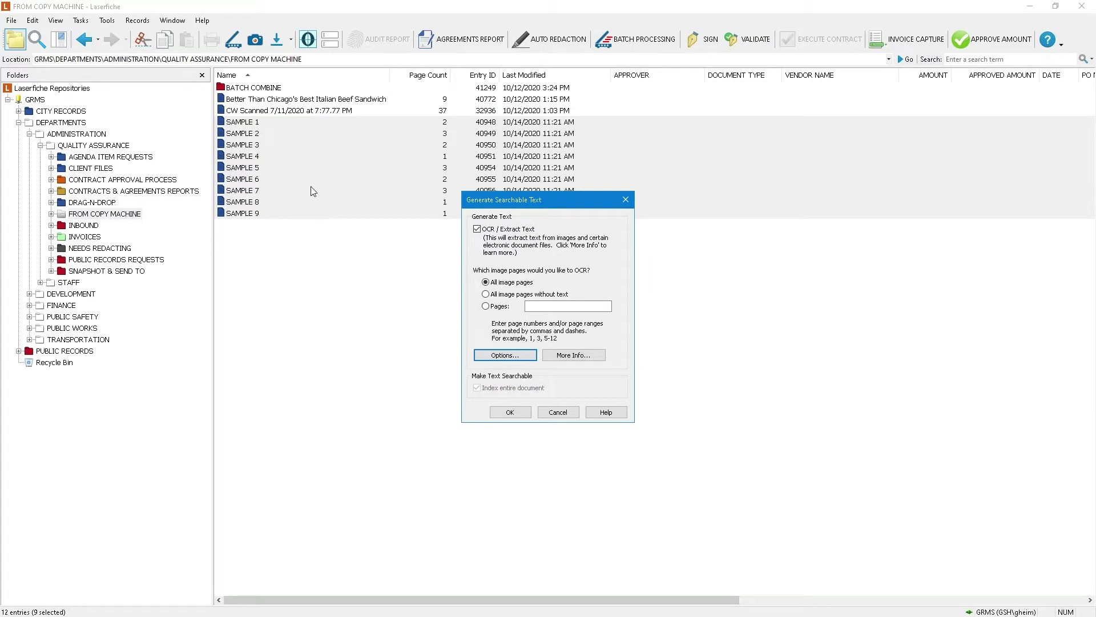
{"action": "left_click", "coordinate": [556, 413]}
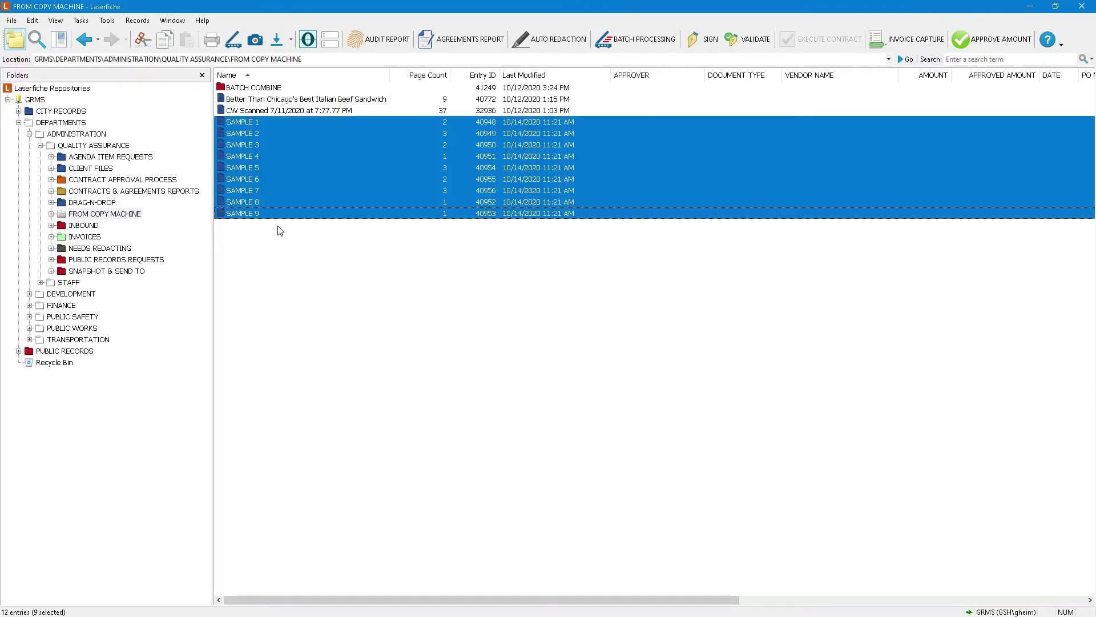
Open SAMPLE 1 with its text displayed, generate searchable text for the document, and check the extracted text before closing it
{"action": "left_click", "coordinate": [250, 122]}
{"action": "double_click", "coordinate": [250, 123]}
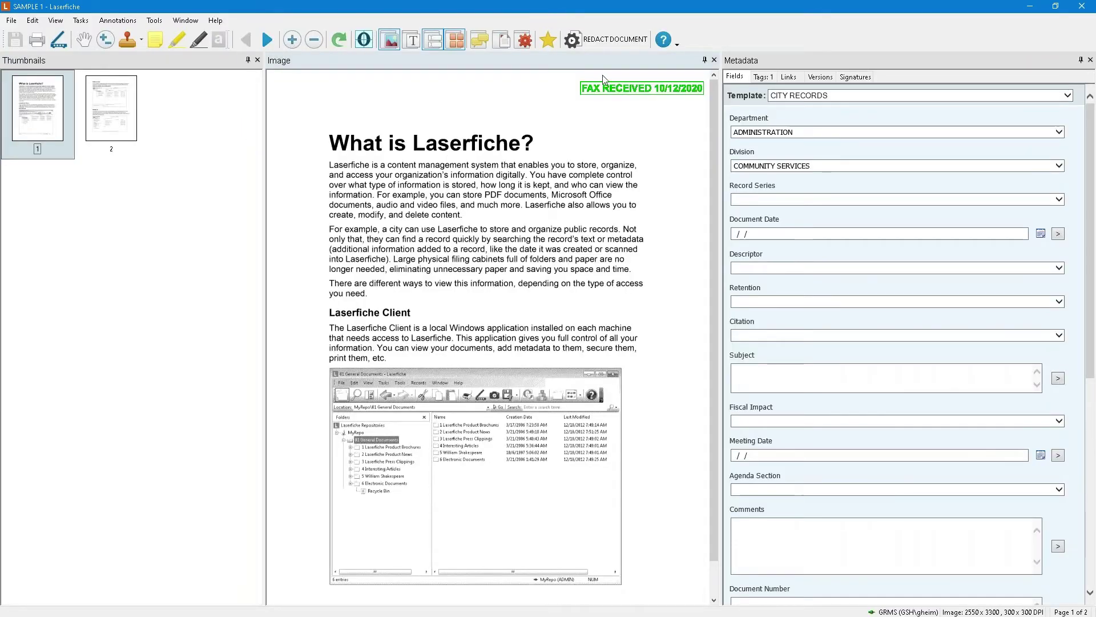
{"action": "left_click", "coordinate": [411, 39]}
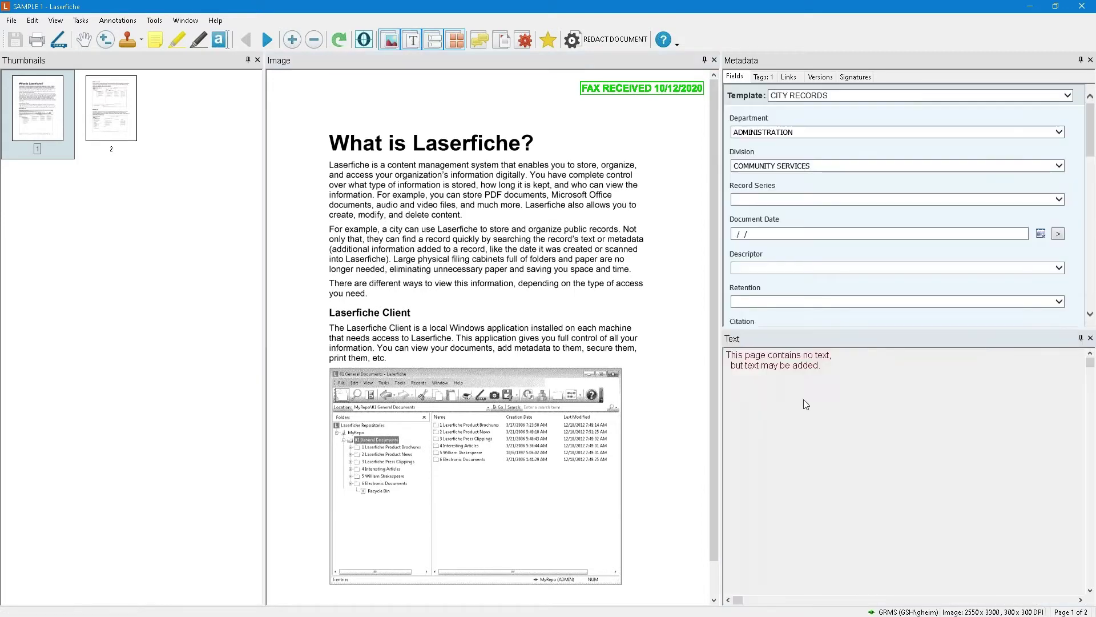
{"action": "left_click", "coordinate": [364, 39]}
{"action": "left_click", "coordinate": [510, 412]}
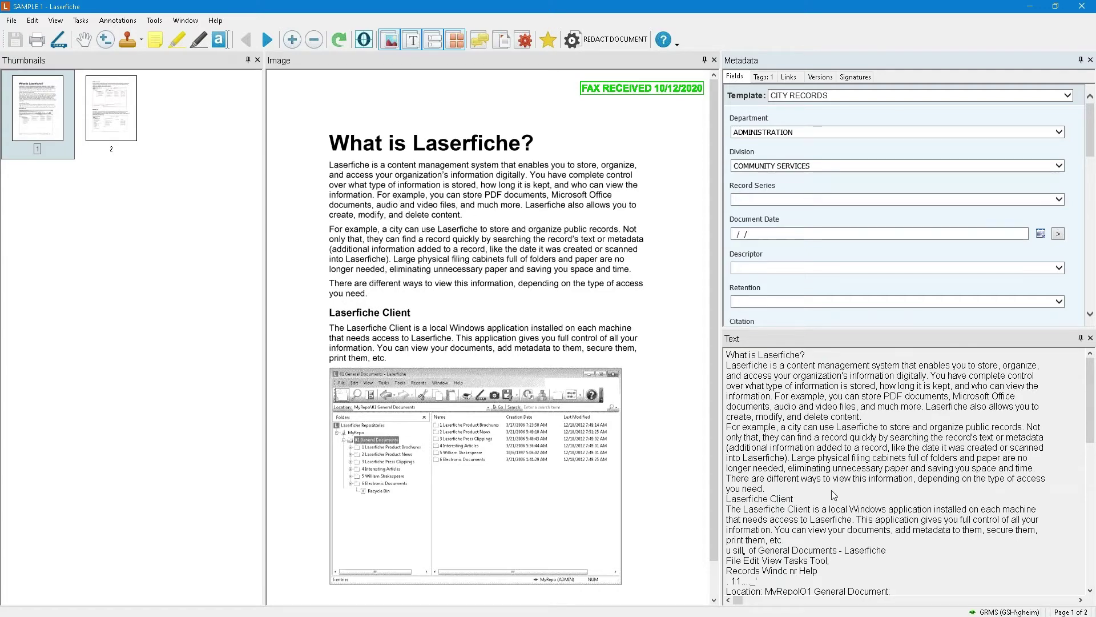
{"action": "scroll", "coordinate": [838, 505], "scroll_direction": "down", "scroll_amount": 6}
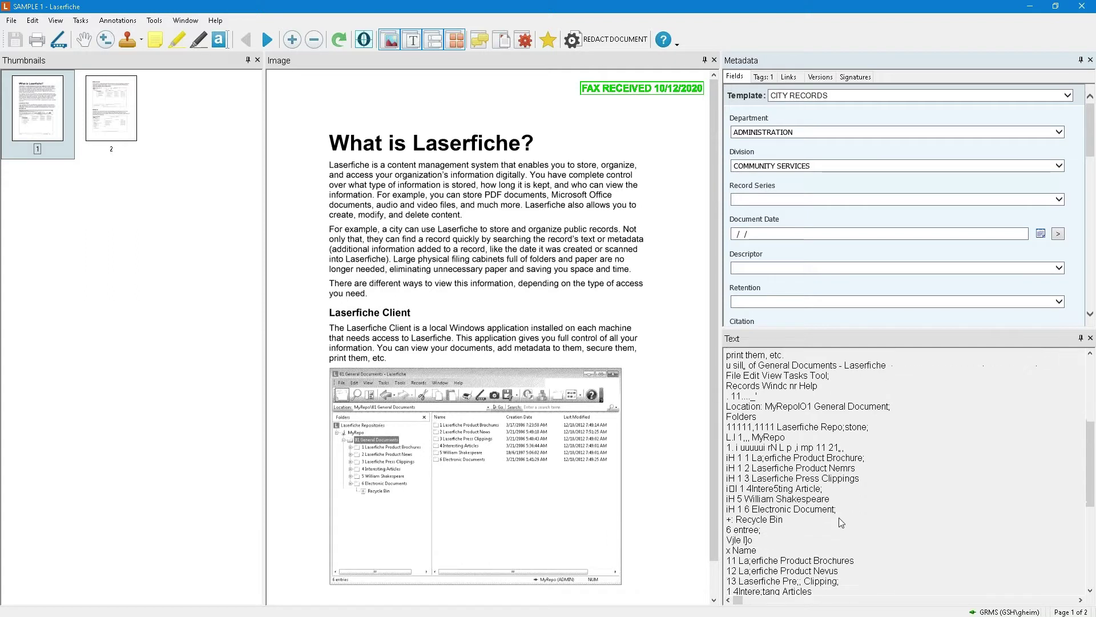
{"action": "scroll", "coordinate": [837, 525], "scroll_direction": "down", "scroll_amount": 2}
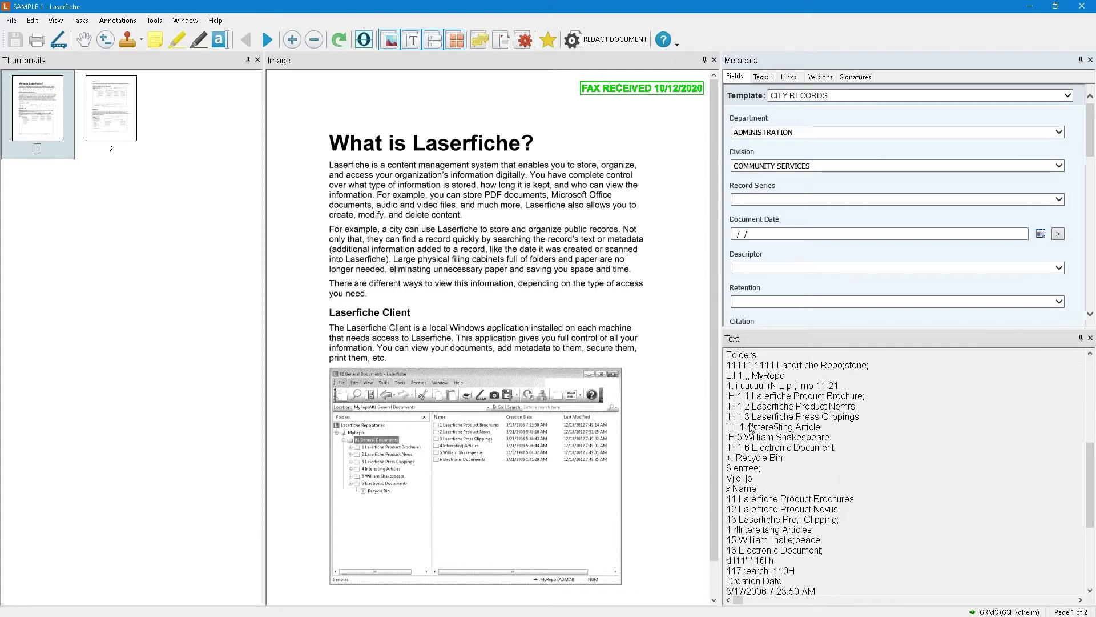
{"action": "scroll", "coordinate": [750, 429], "scroll_direction": "down", "scroll_amount": 3}
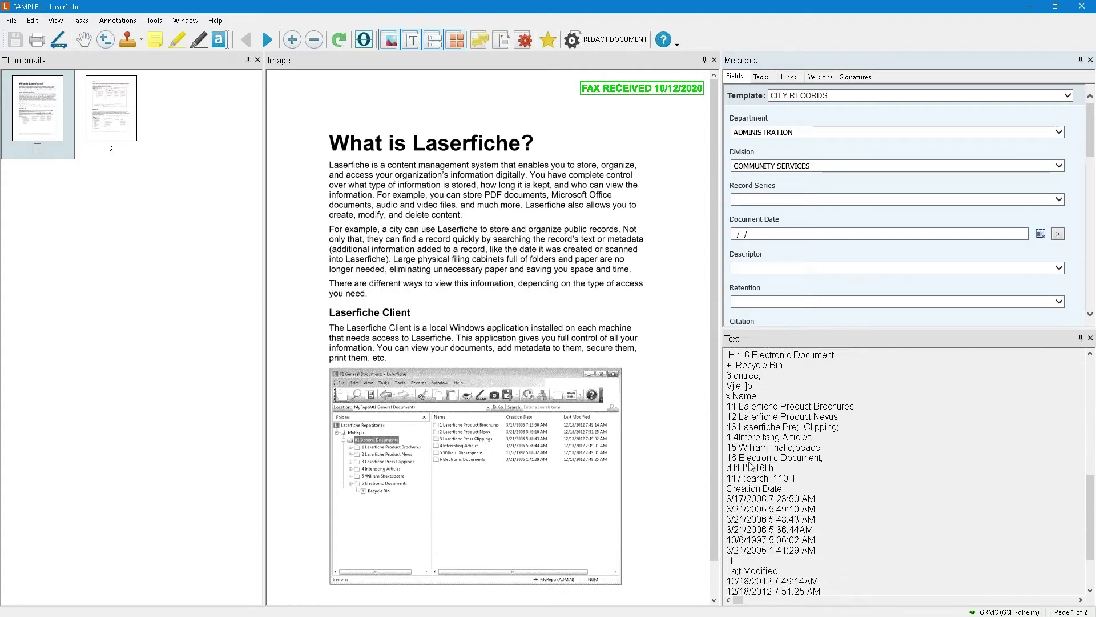
{"action": "left_click", "coordinate": [1082, 6]}
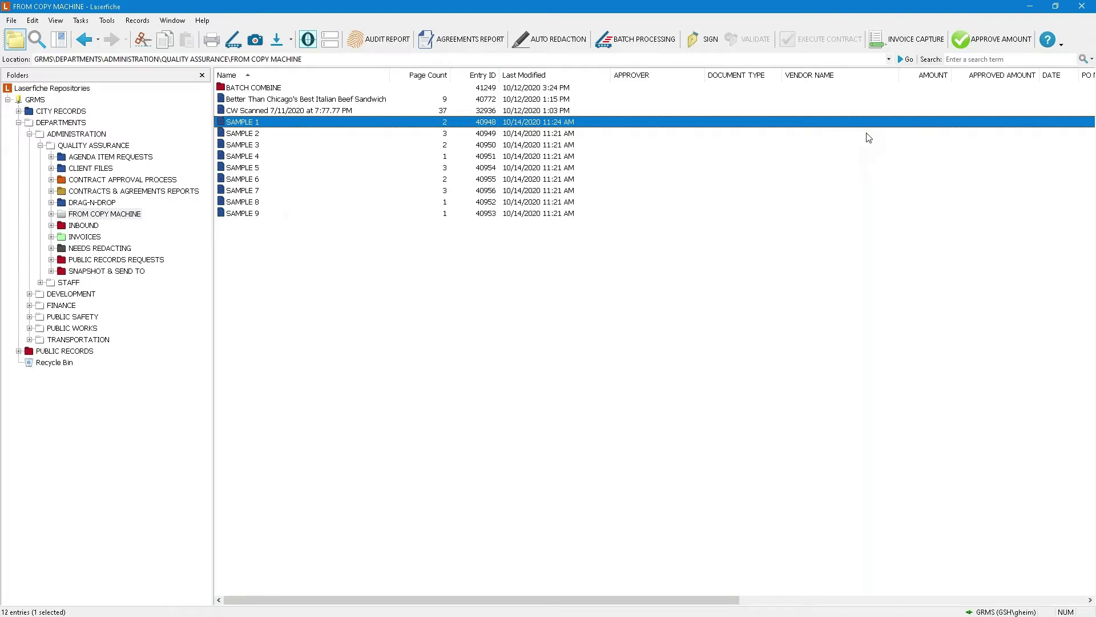
Open the BATCH COMBINE folder and widen the Name column to show more of the document names
{"action": "left_click", "coordinate": [273, 88]}
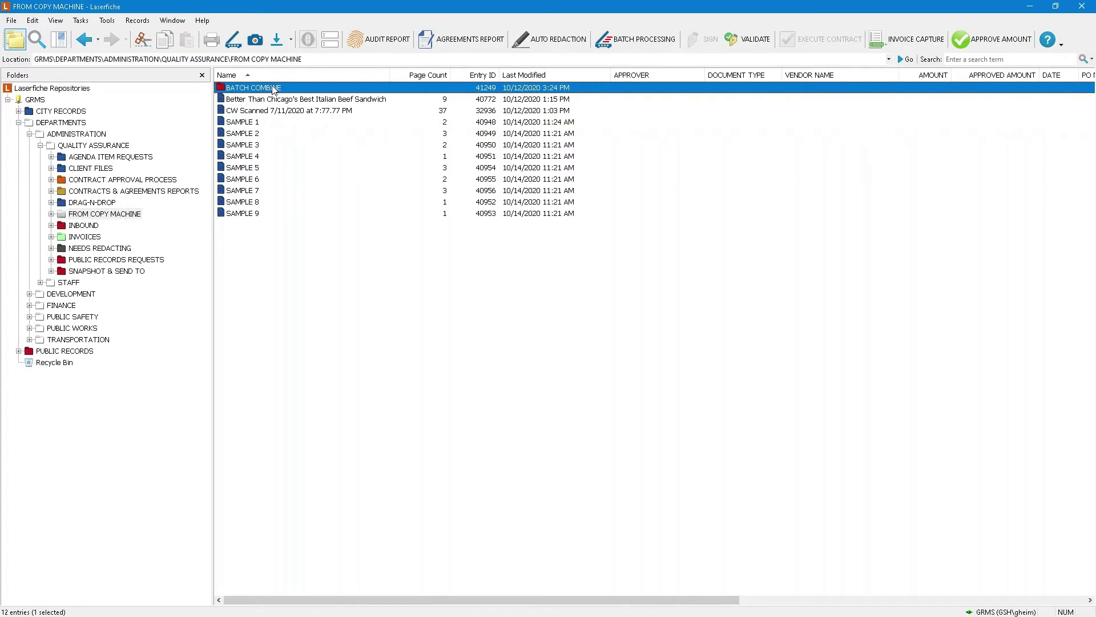
{"action": "double_click", "coordinate": [273, 88]}
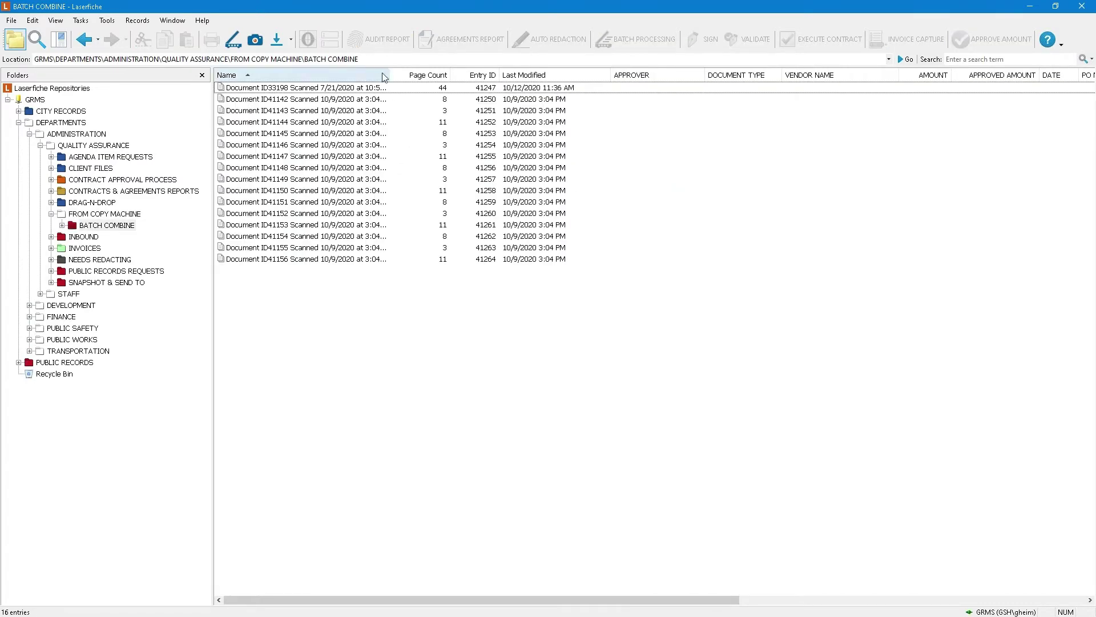
{"action": "left_click_drag", "start_coordinate": [388, 75], "coordinate": [448, 74]}
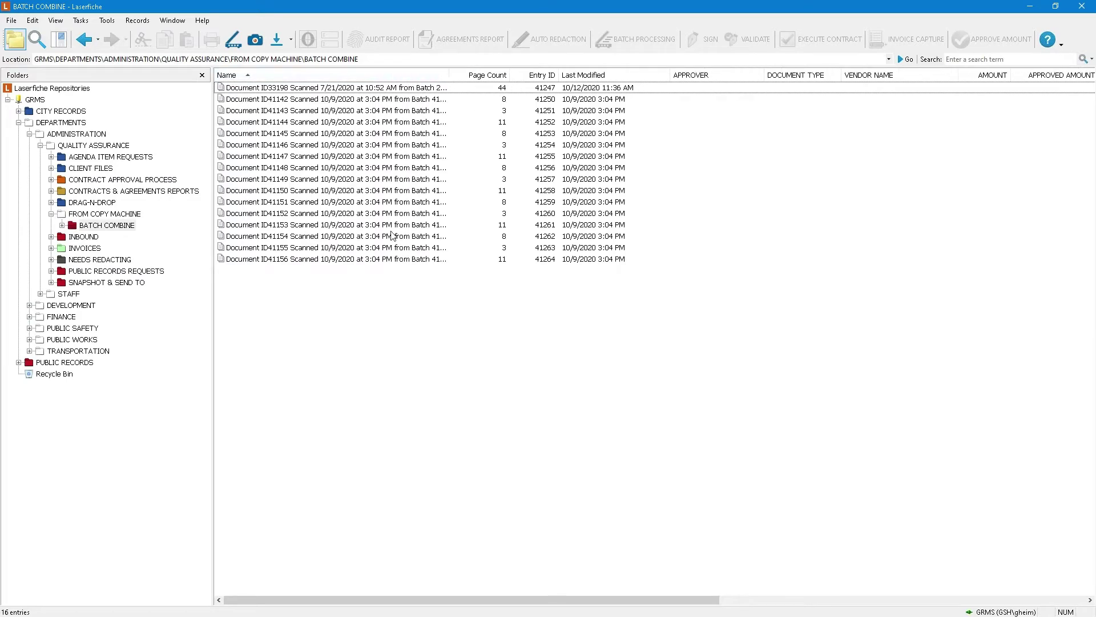
Inspect the pages and Department field of Document ID41156 and Document ID41142, closing each one again
{"action": "double_click", "coordinate": [301, 261]}
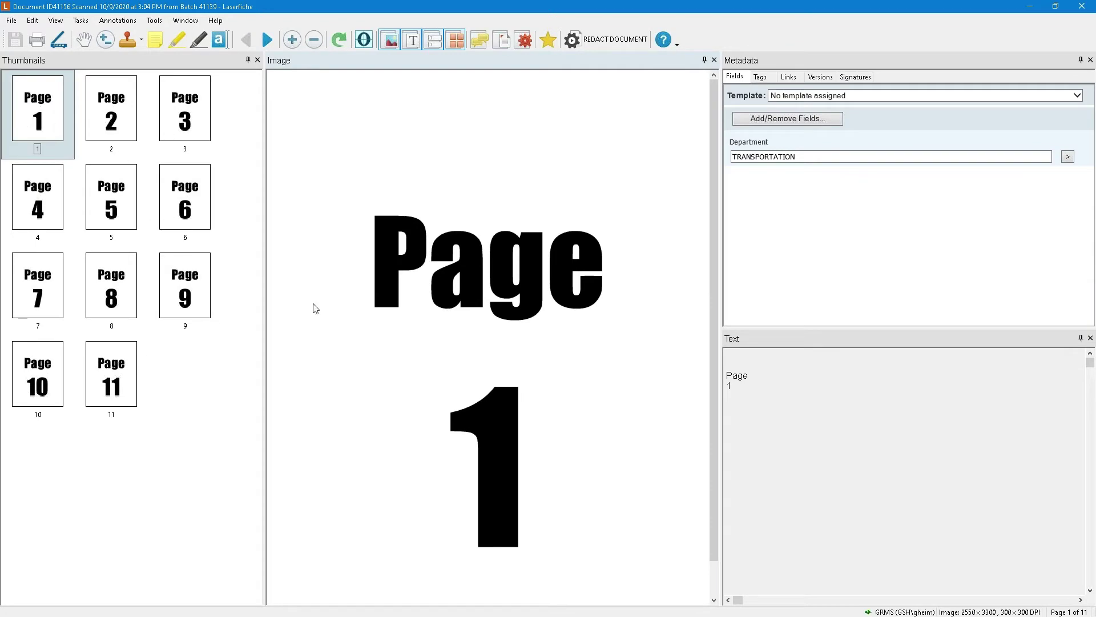
{"action": "left_click", "coordinate": [1088, 7]}
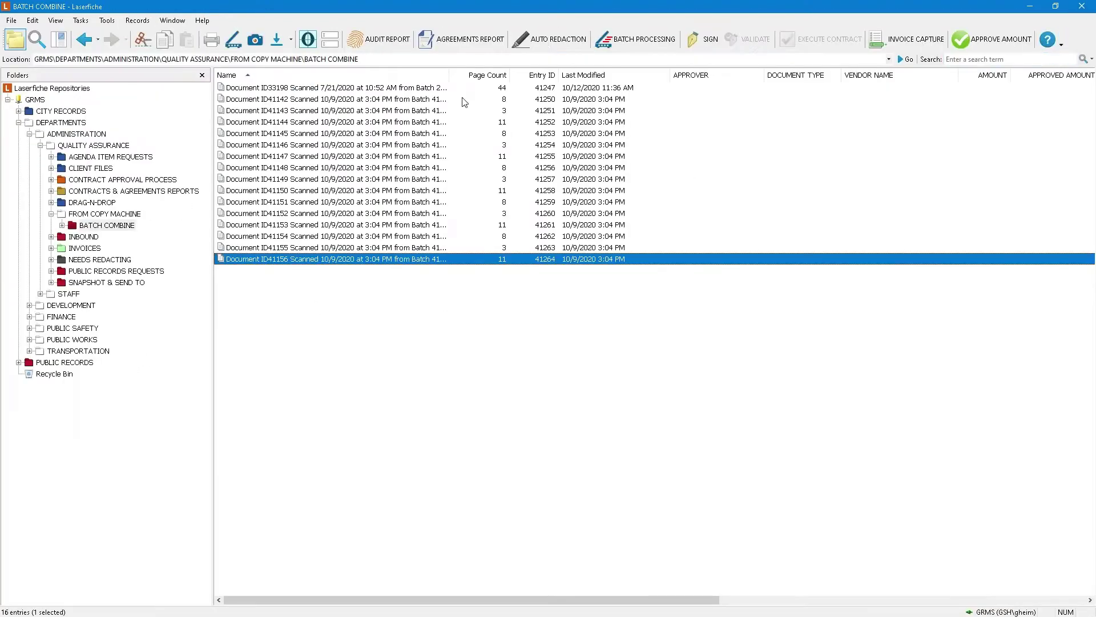
{"action": "left_click", "coordinate": [342, 102]}
{"action": "double_click", "coordinate": [341, 101]}
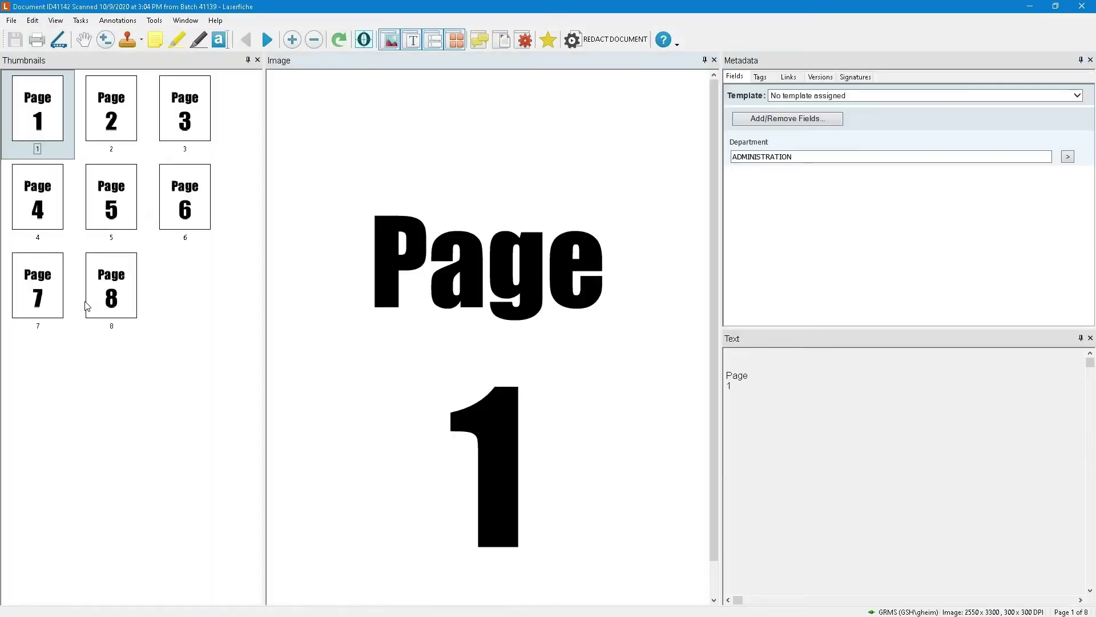
{"action": "left_click", "coordinate": [1082, 6]}
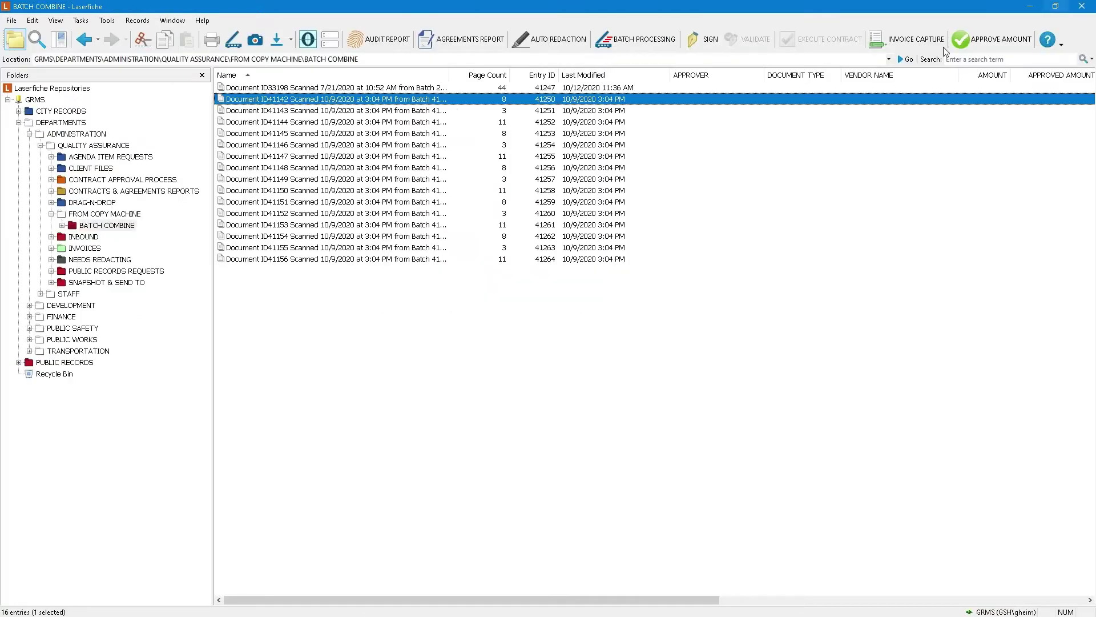
{"action": "left_click", "coordinate": [403, 261], "text": "shift"}
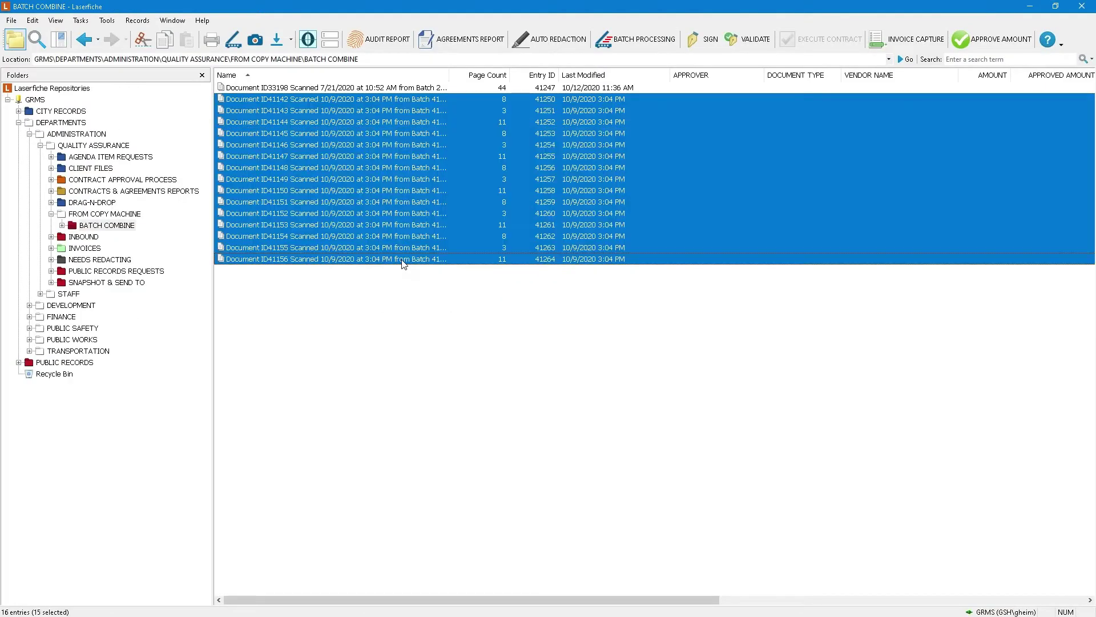
{"action": "left_click", "coordinate": [429, 304]}
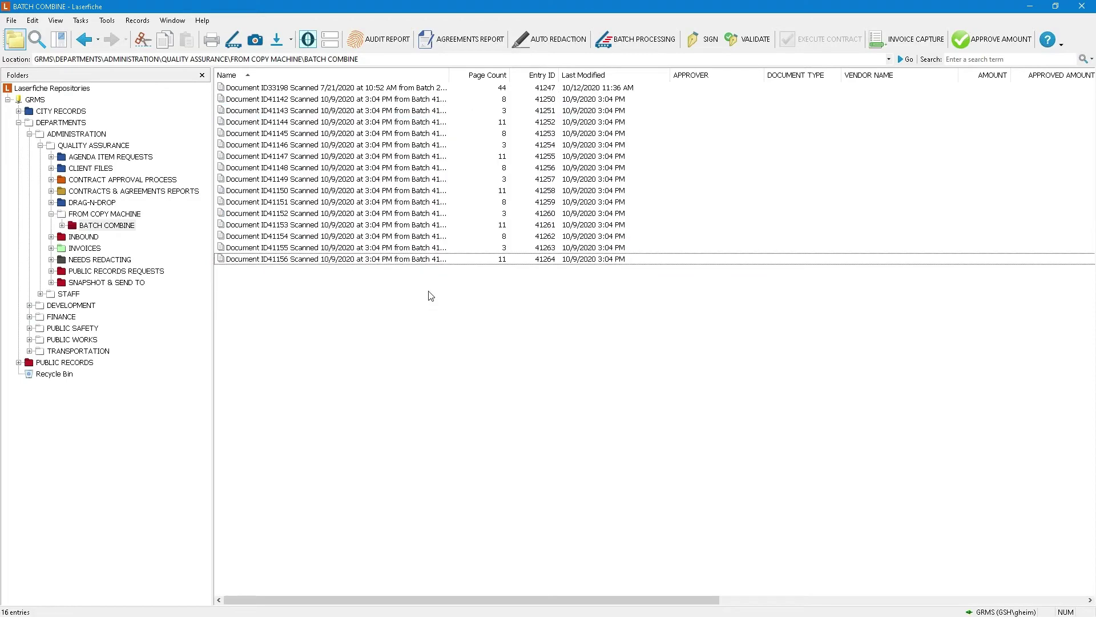
Open Document ID33198, look through its page thumbnails to the last page, and close it
{"action": "double_click", "coordinate": [428, 88]}
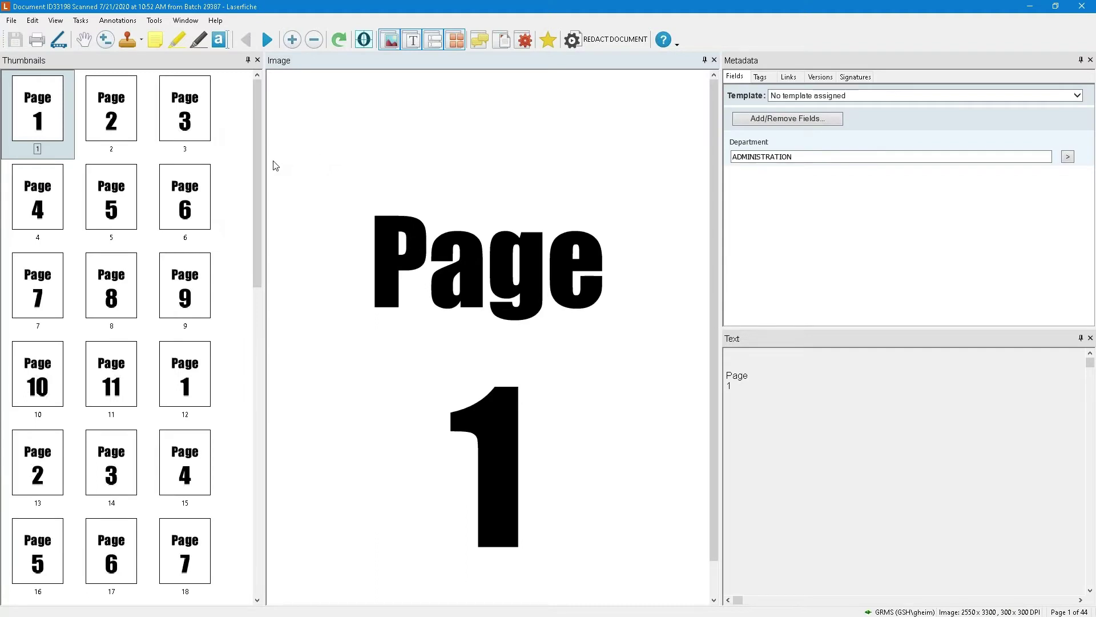
{"action": "left_click_drag", "start_coordinate": [259, 153], "coordinate": [258, 232]}
{"action": "left_click_drag", "start_coordinate": [259, 232], "coordinate": [271, 491]}
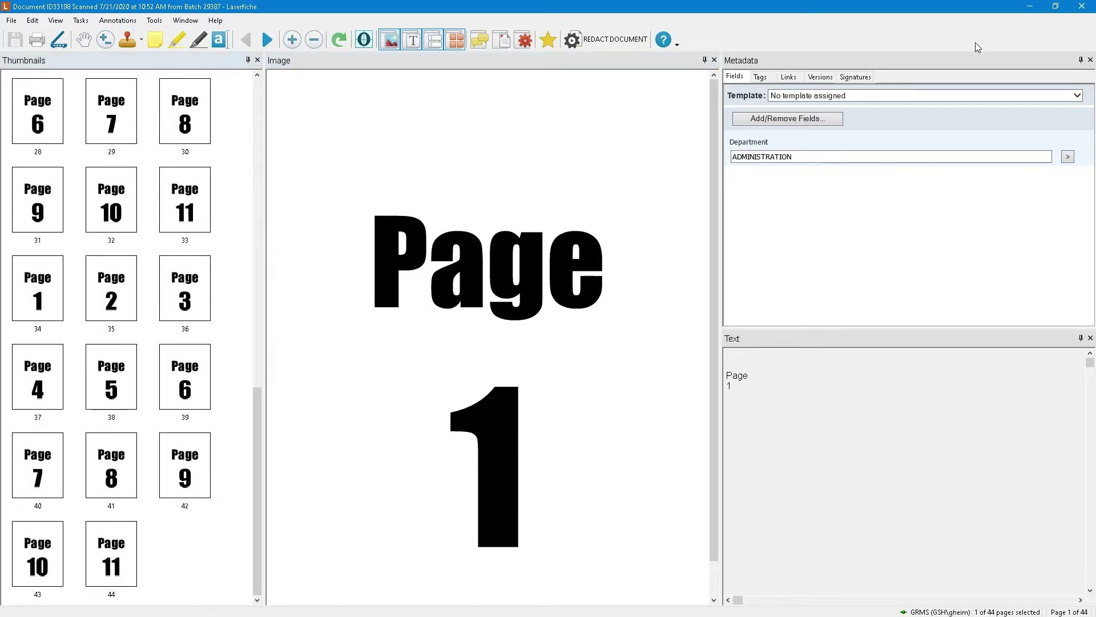
{"action": "left_click", "coordinate": [1082, 6]}
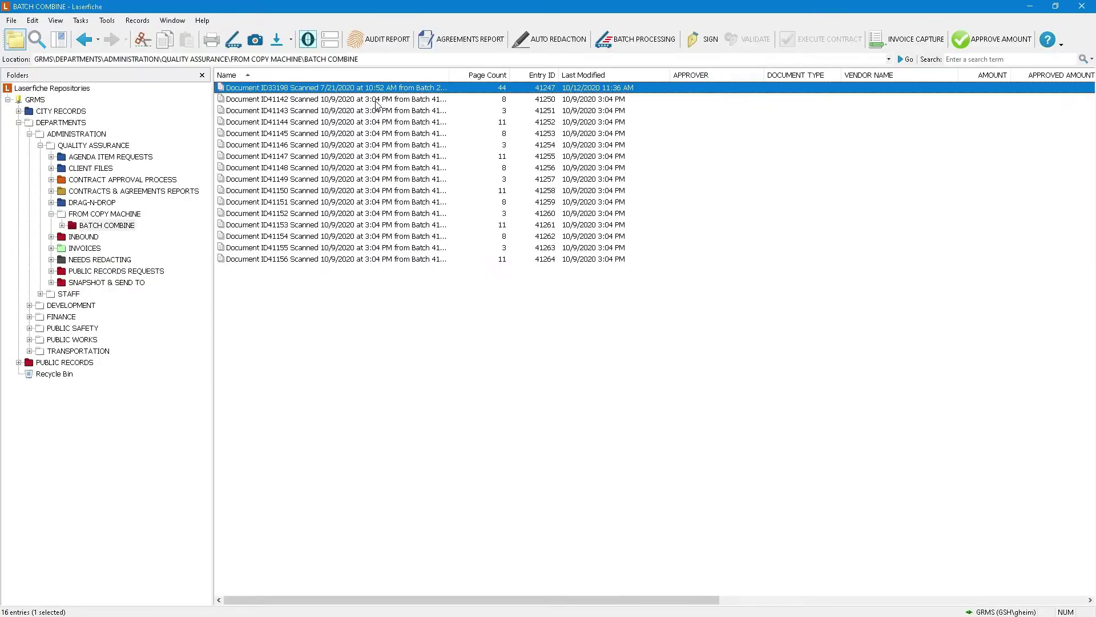
Merge the 15 documents from Document ID41142 through ID41156 into Document ID33198 after its last page, deleting the emptied documents
{"action": "left_click", "coordinate": [378, 100]}
{"action": "left_click", "coordinate": [378, 260], "text": "shift"}
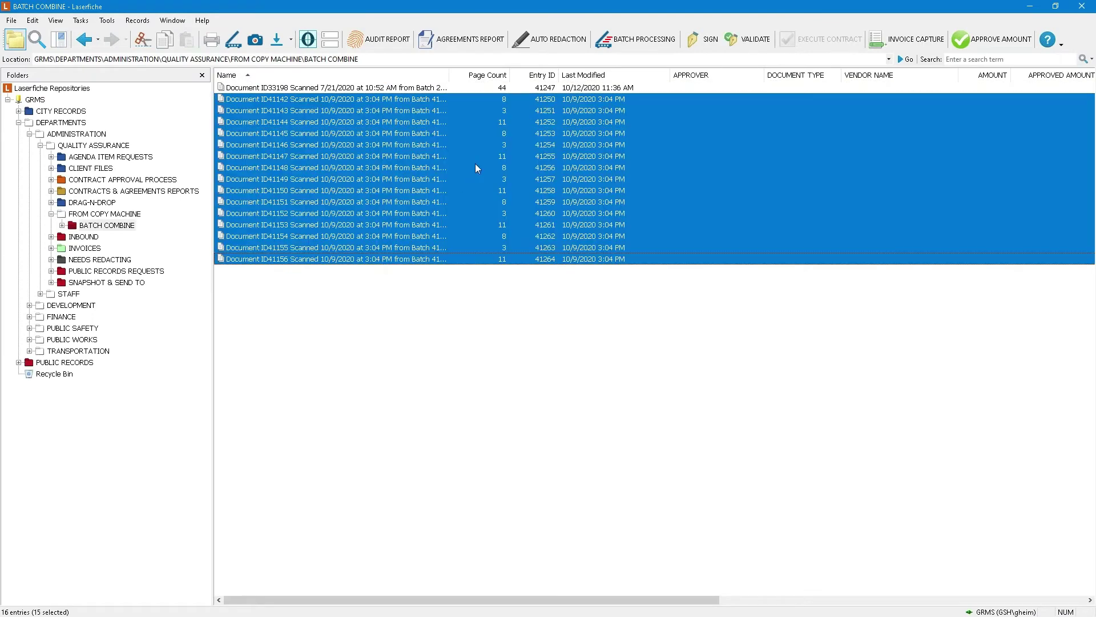
{"action": "left_click_drag", "start_coordinate": [433, 102], "coordinate": [366, 92]}
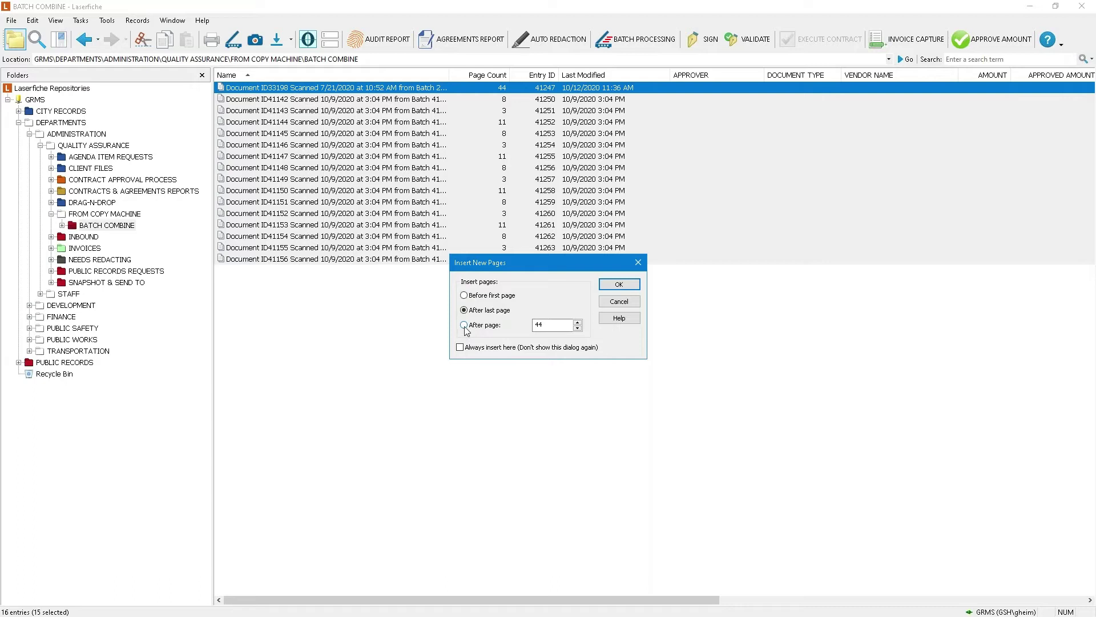
{"action": "left_click", "coordinate": [611, 285]}
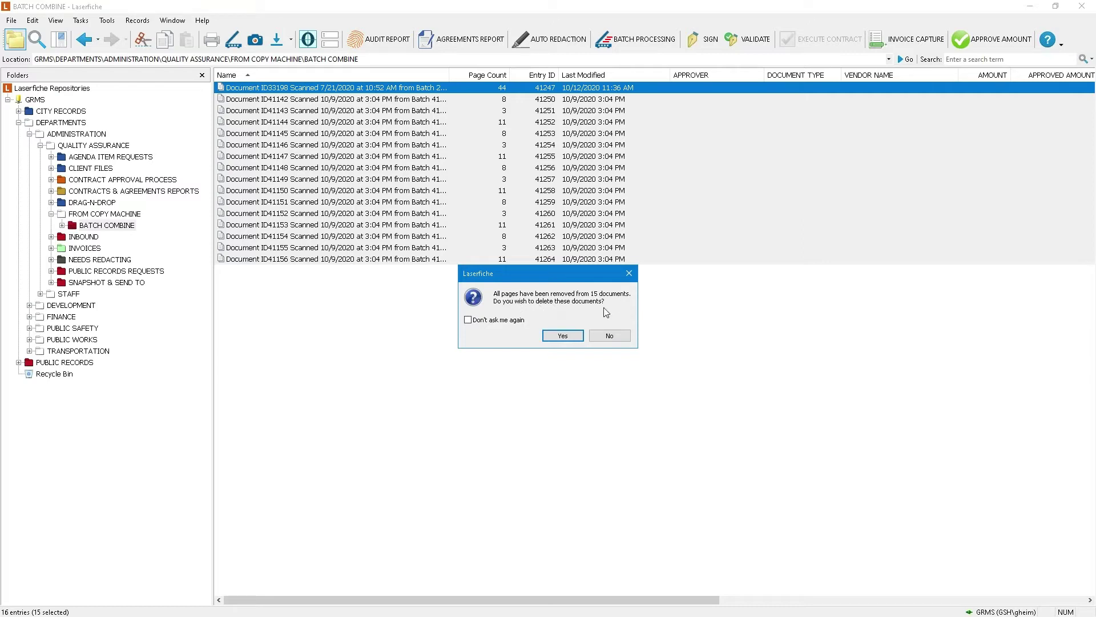
{"action": "left_click", "coordinate": [573, 336]}
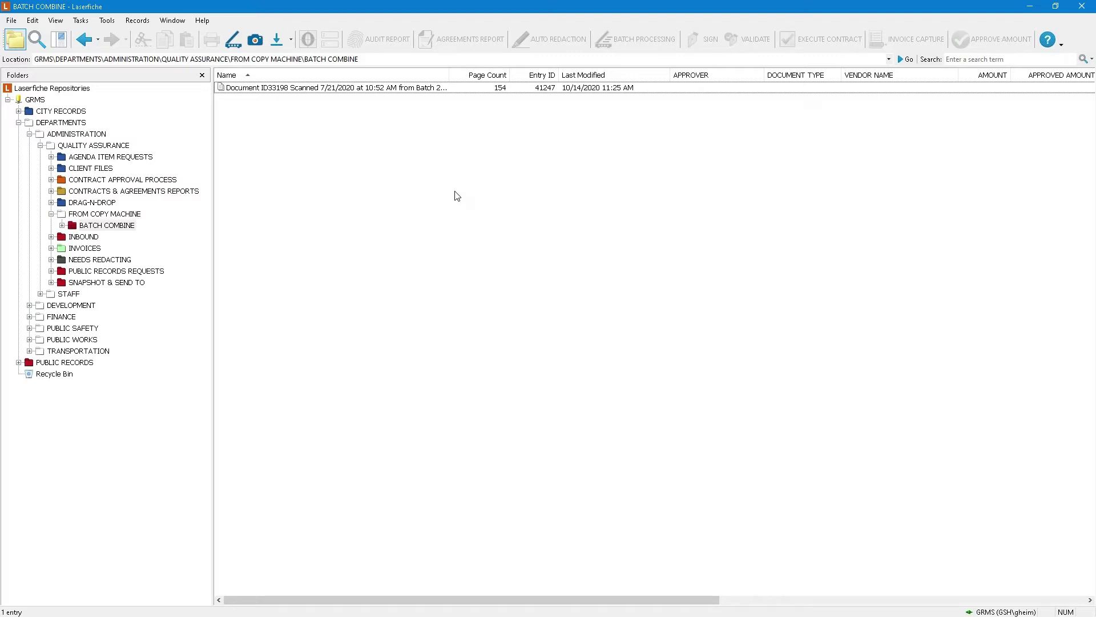
Import Tips_and_Tricks_for_Laserfiche_8.pdf from the Marketing folder into FROM COPY MACHINE with Laserfiche pages generated and the CITY RECORDS template
{"action": "left_click", "coordinate": [136, 215]}
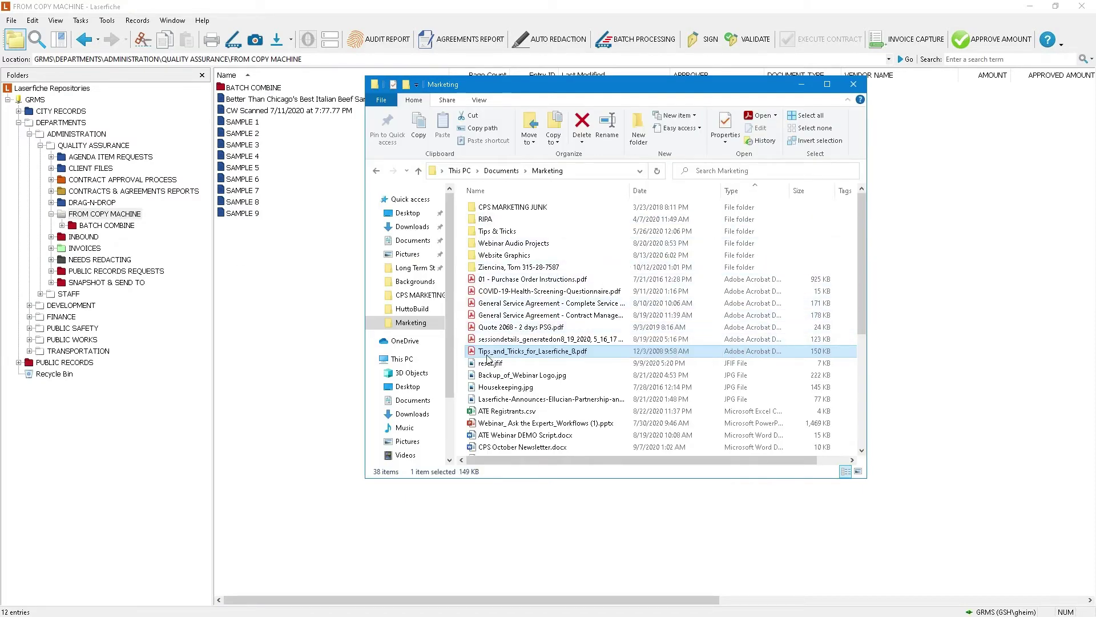
{"action": "left_click_drag", "start_coordinate": [487, 355], "coordinate": [273, 260]}
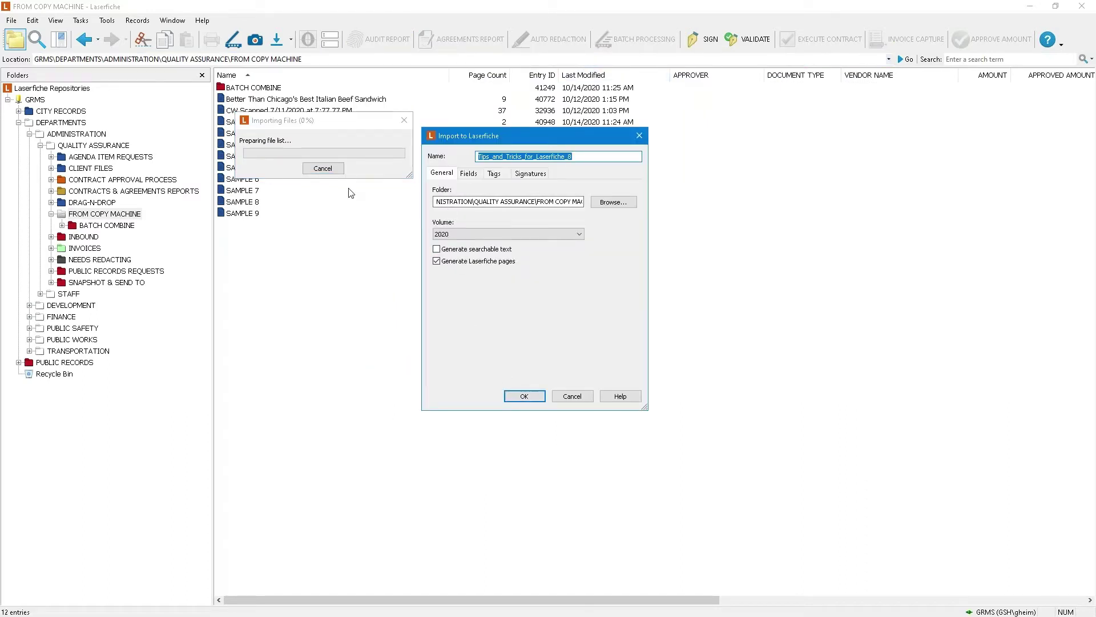
{"action": "left_click", "coordinate": [466, 175]}
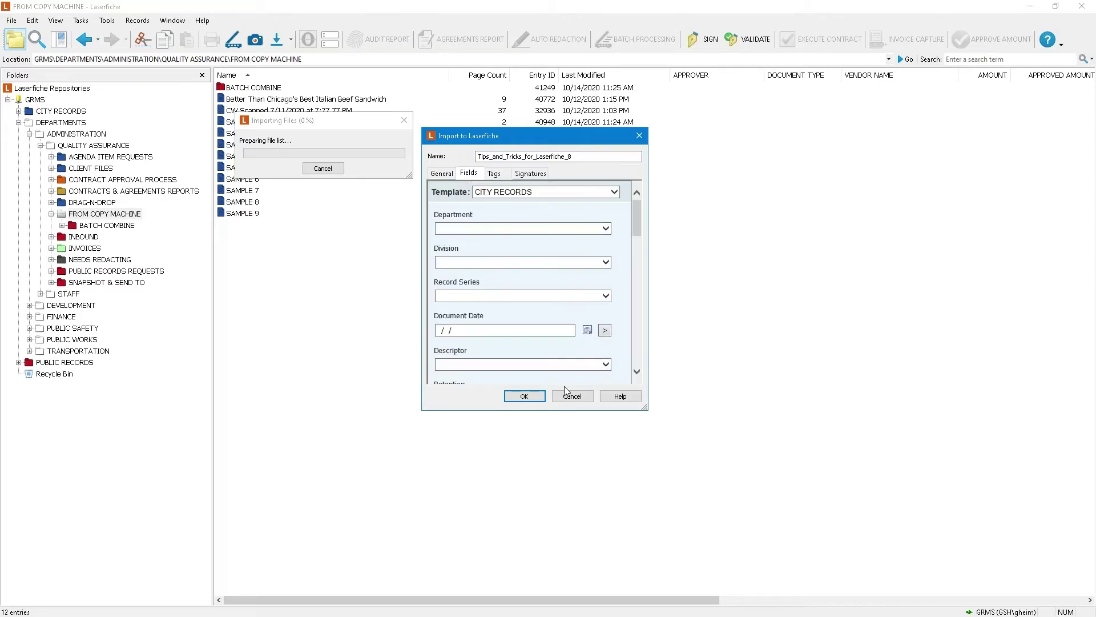
{"action": "left_click", "coordinate": [534, 396]}
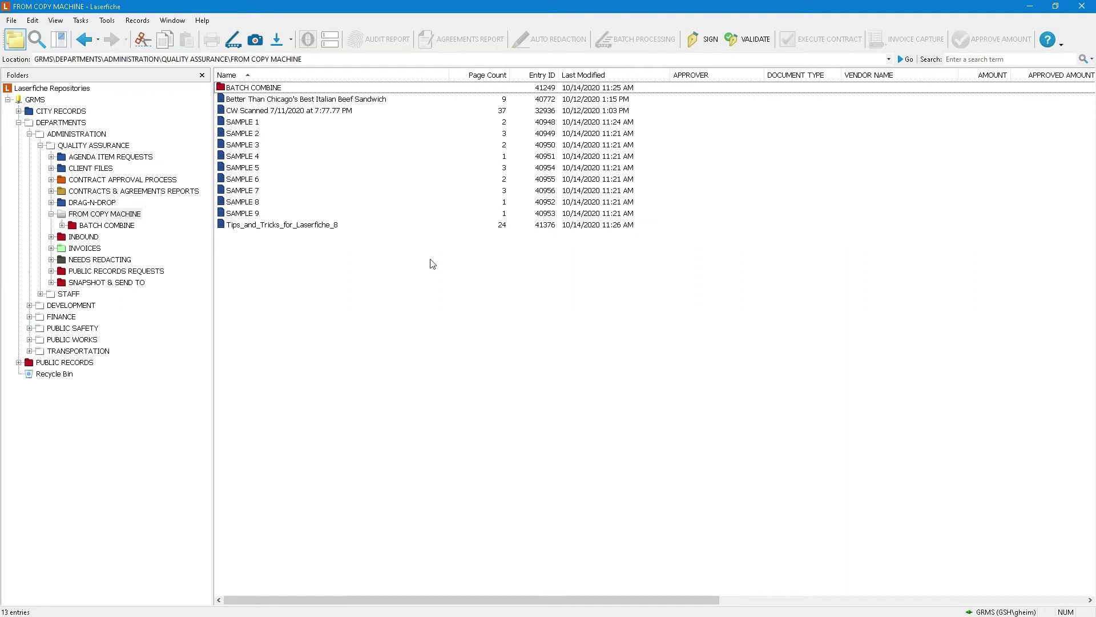
Open the imported Tips_and_Tricks_for_Laserfiche_8 document, look through its first few generated pages up to page 5, and close it
{"action": "left_click", "coordinate": [318, 225]}
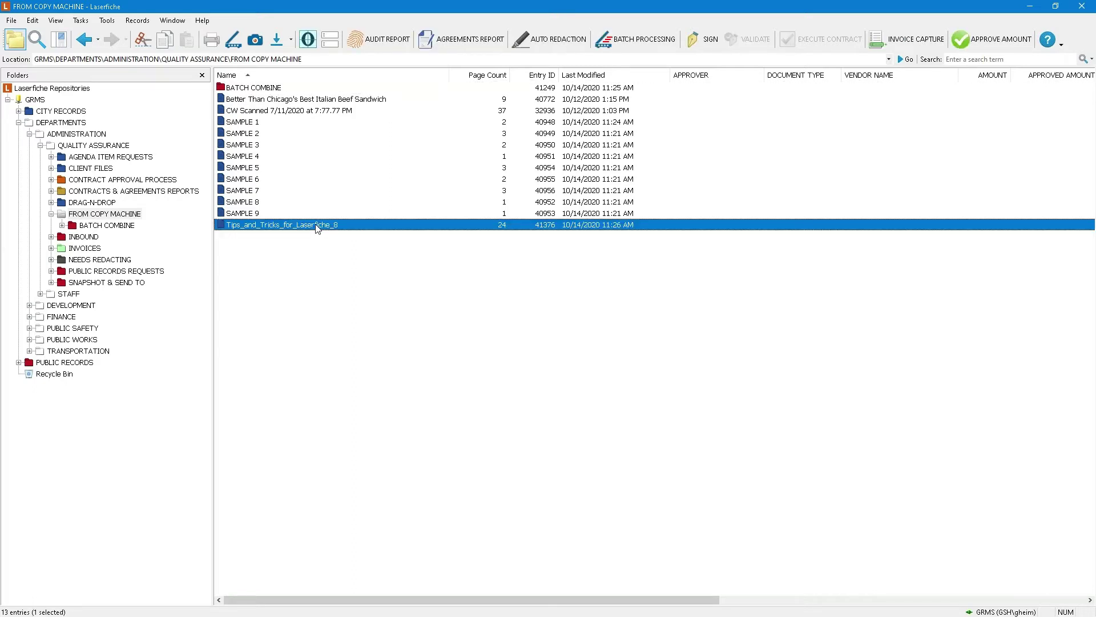
{"action": "double_click", "coordinate": [318, 225]}
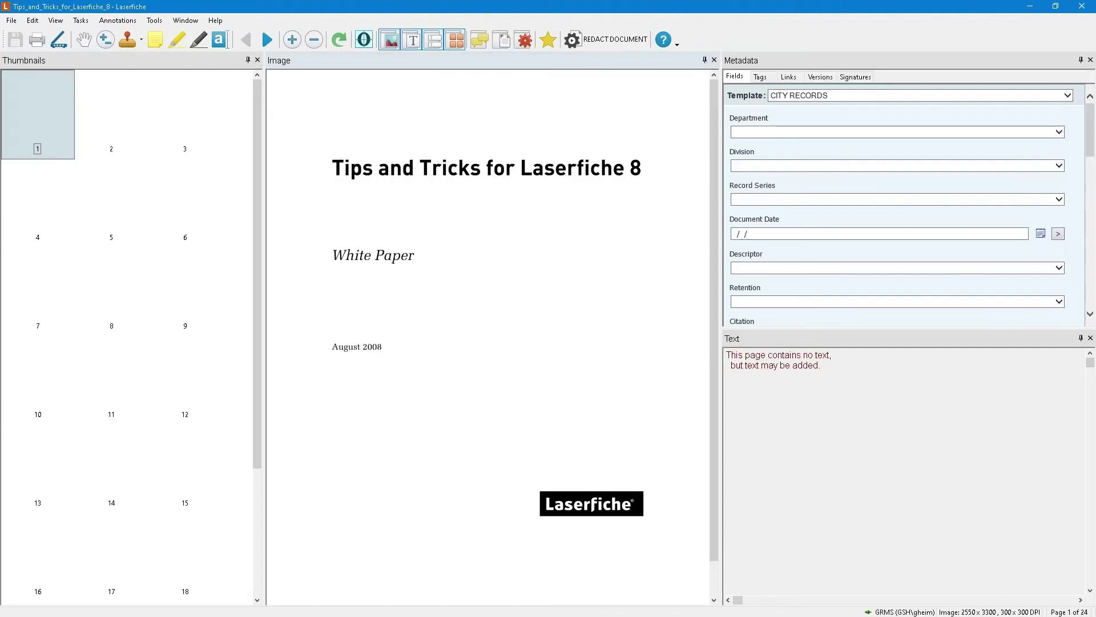
{"action": "left_click", "coordinate": [112, 137]}
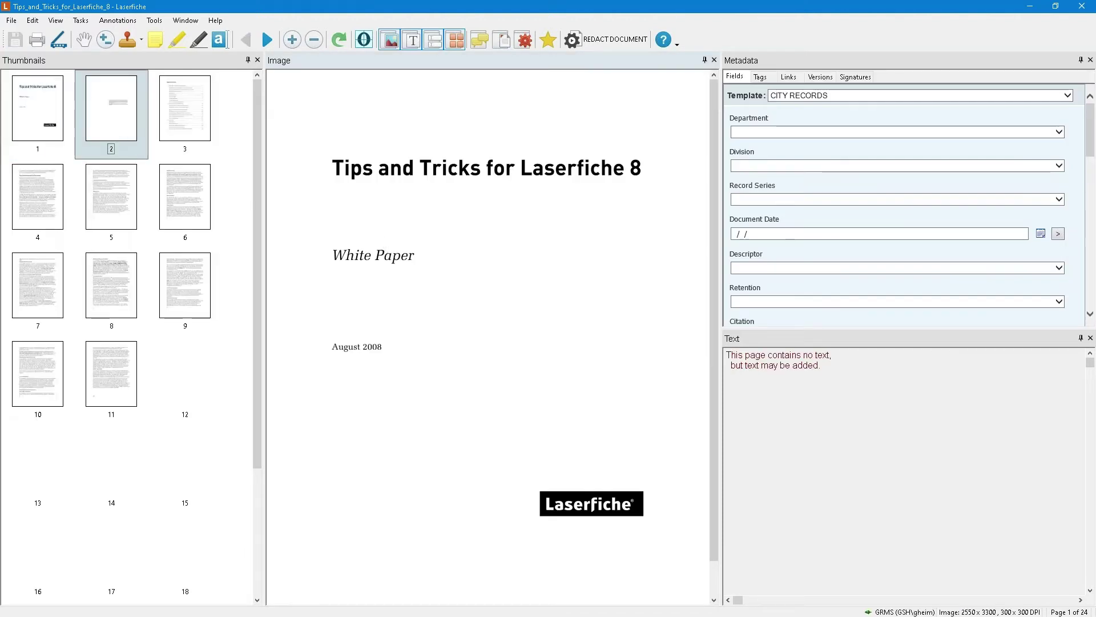
{"action": "left_click", "coordinate": [201, 134]}
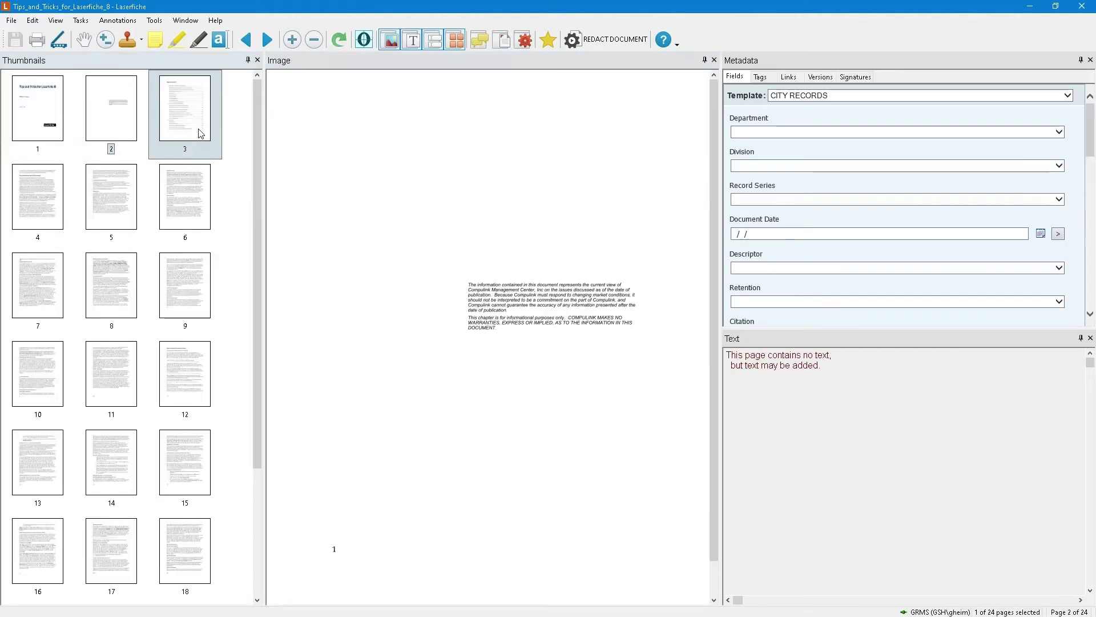
{"action": "left_click", "coordinate": [28, 206]}
{"action": "key", "text": "Right"}
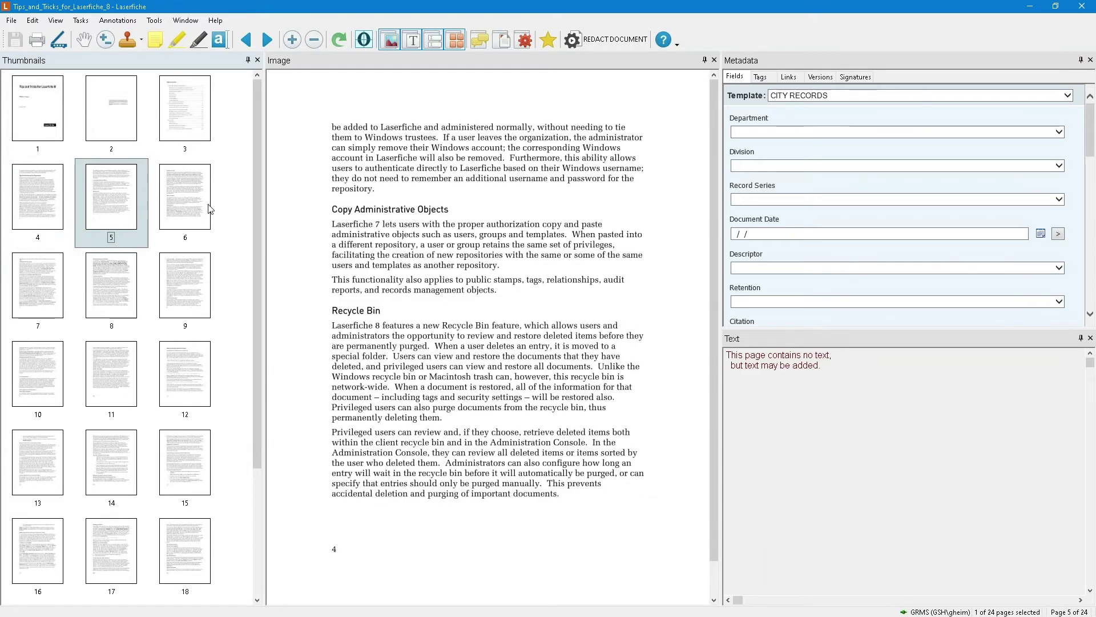
{"action": "left_click", "coordinate": [1082, 6]}
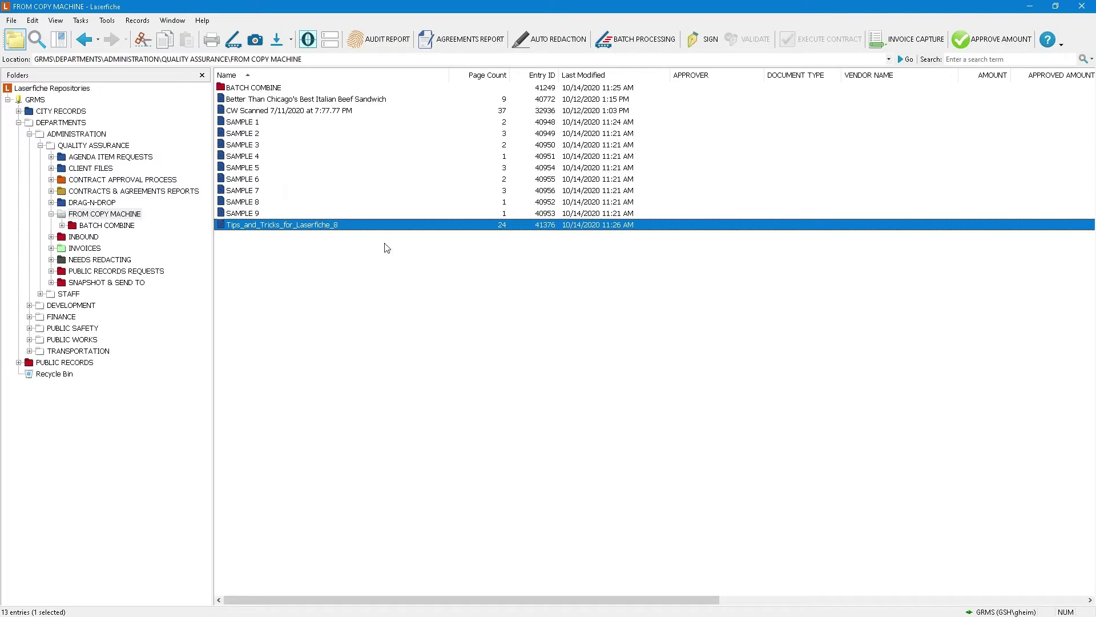
Review the general options for new documents and the import settings for text and PDF page generation, and close the options
{"action": "left_click", "coordinate": [108, 20]}
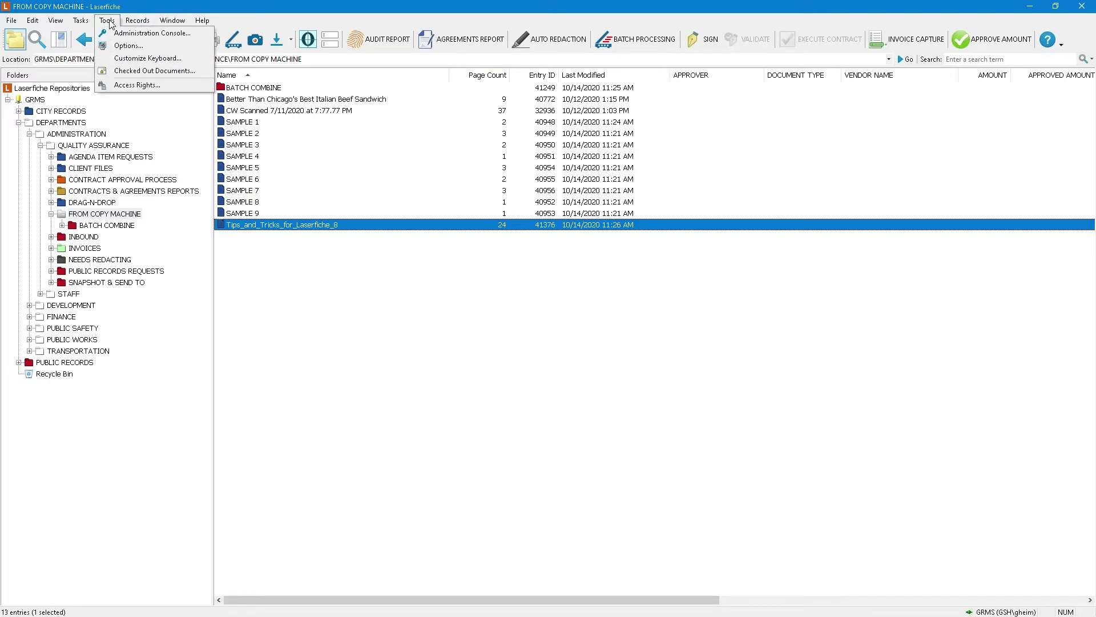
{"action": "left_click", "coordinate": [135, 49]}
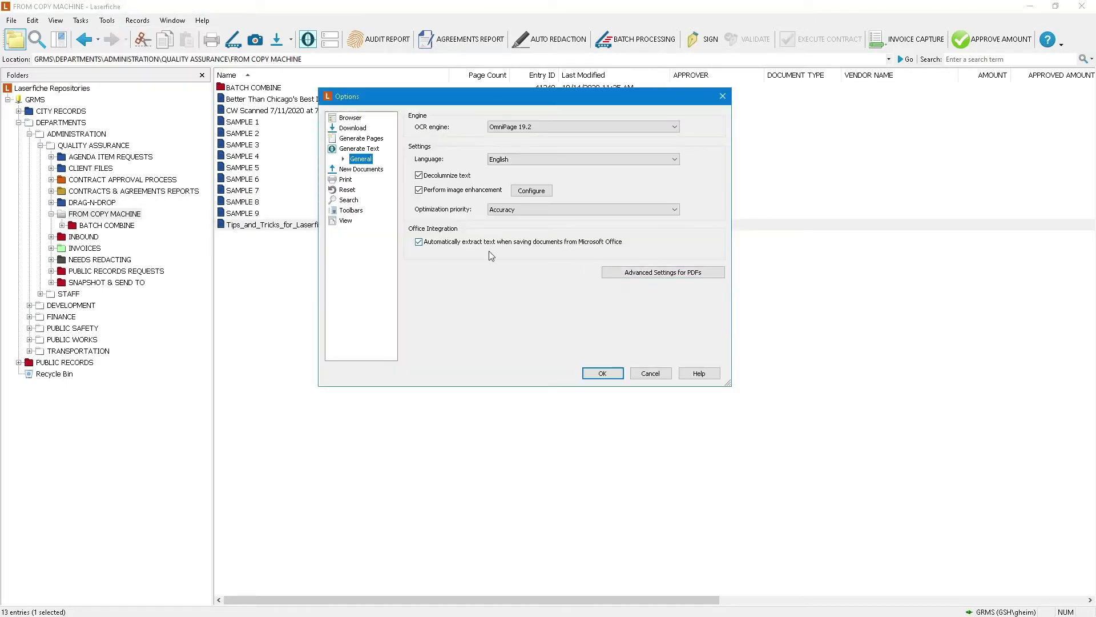
{"action": "left_click", "coordinate": [364, 170]}
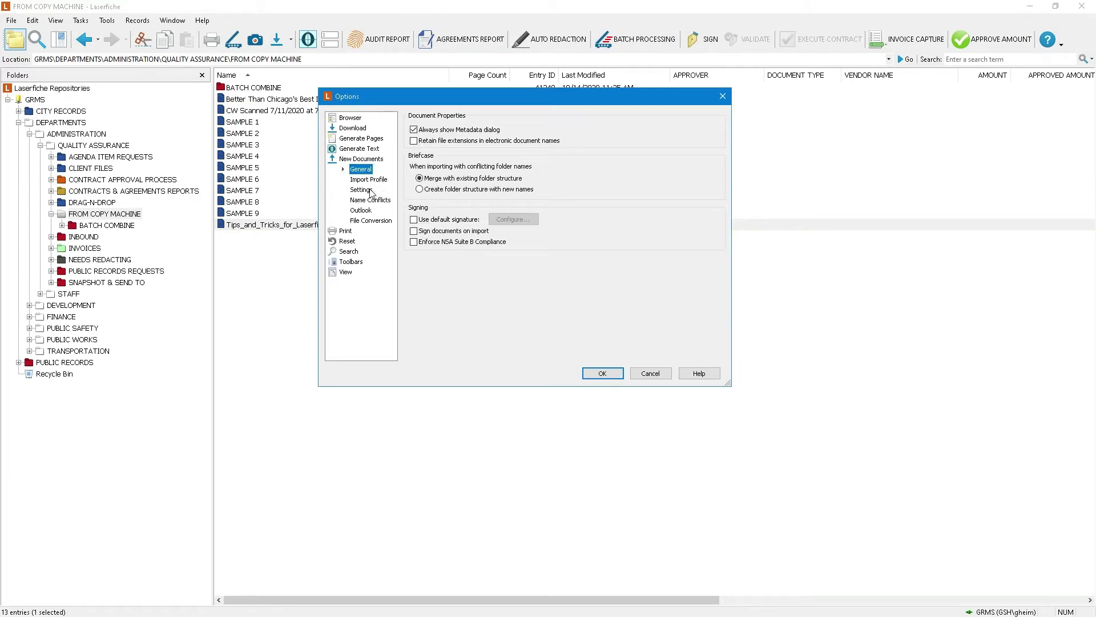
{"action": "left_click", "coordinate": [370, 191]}
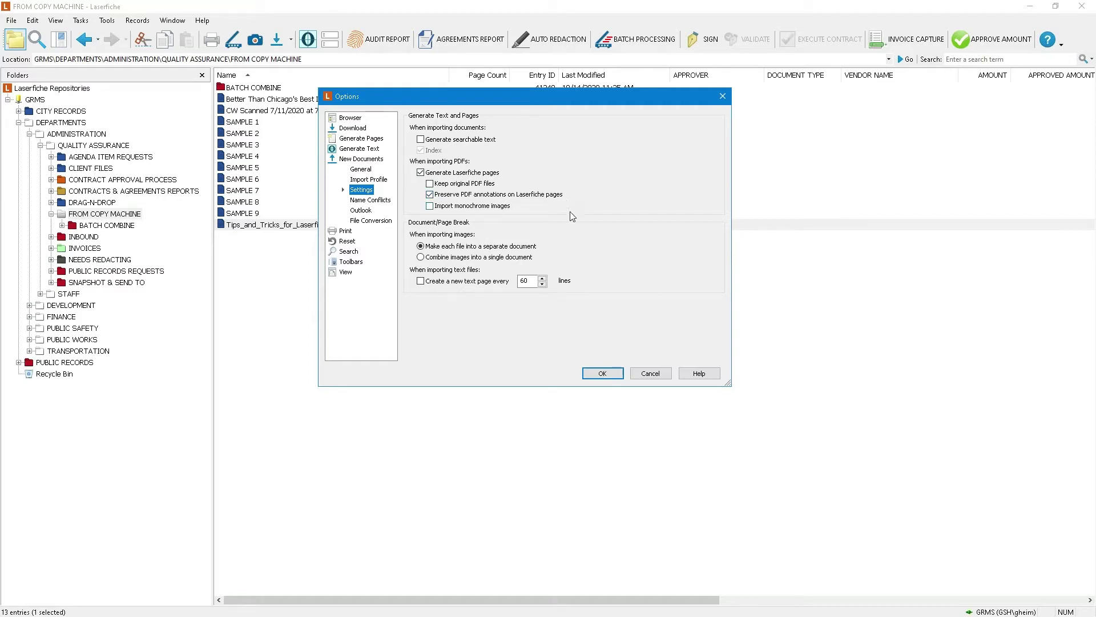
{"action": "left_click", "coordinate": [594, 377]}
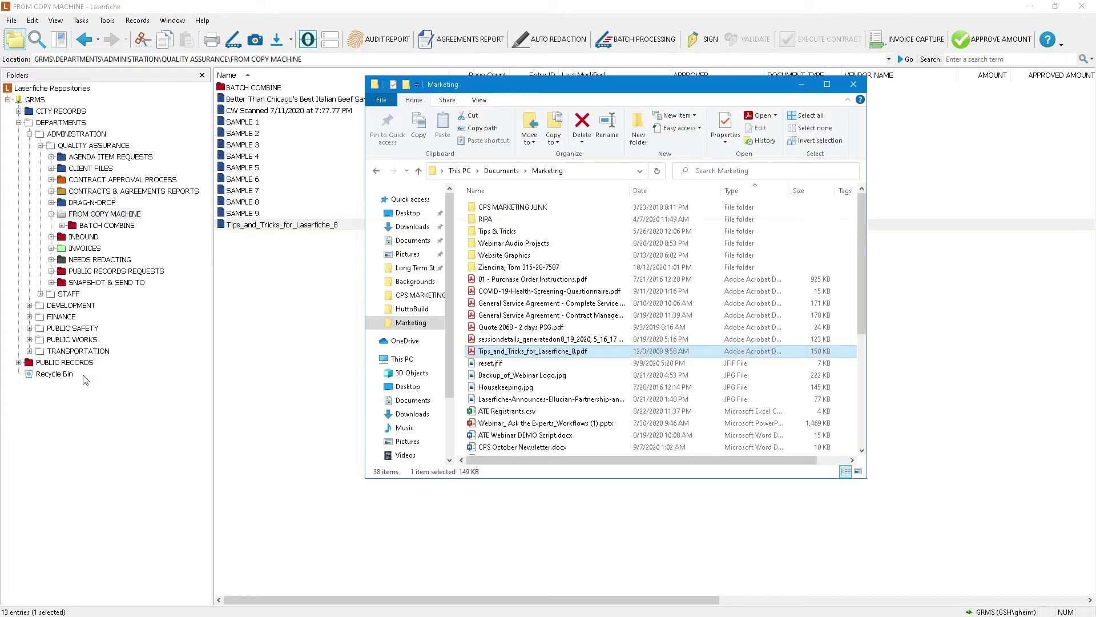
Open the DRAG-N-DROP folder in Laserfiche as the import destination and switch back to the Marketing folder in File Explorer
{"action": "left_click", "coordinate": [500, 269]}
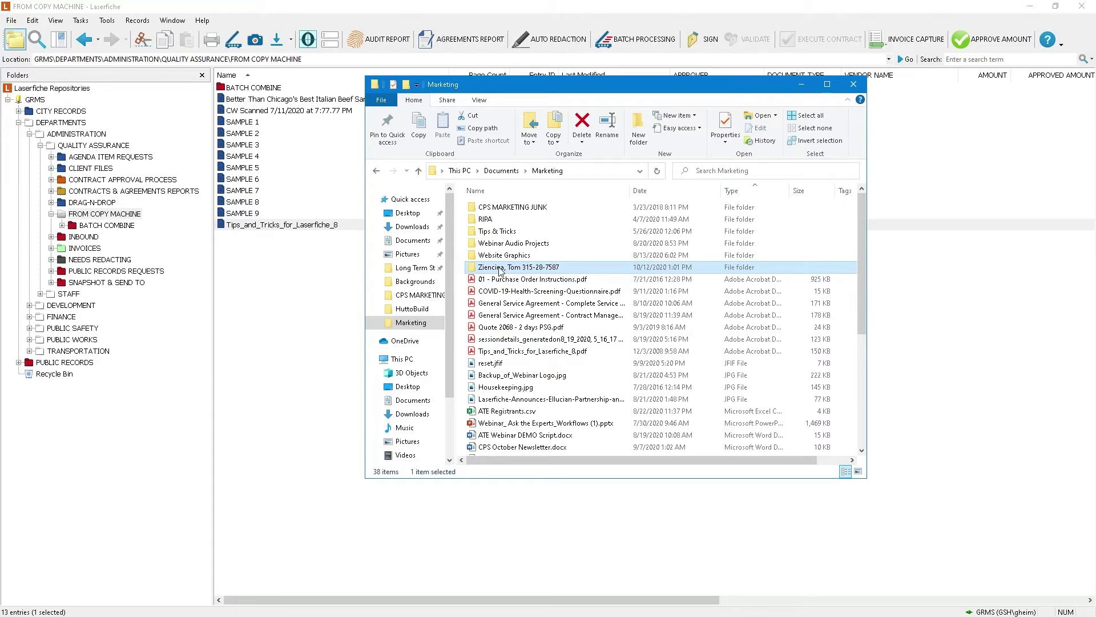
{"action": "left_click", "coordinate": [97, 203]}
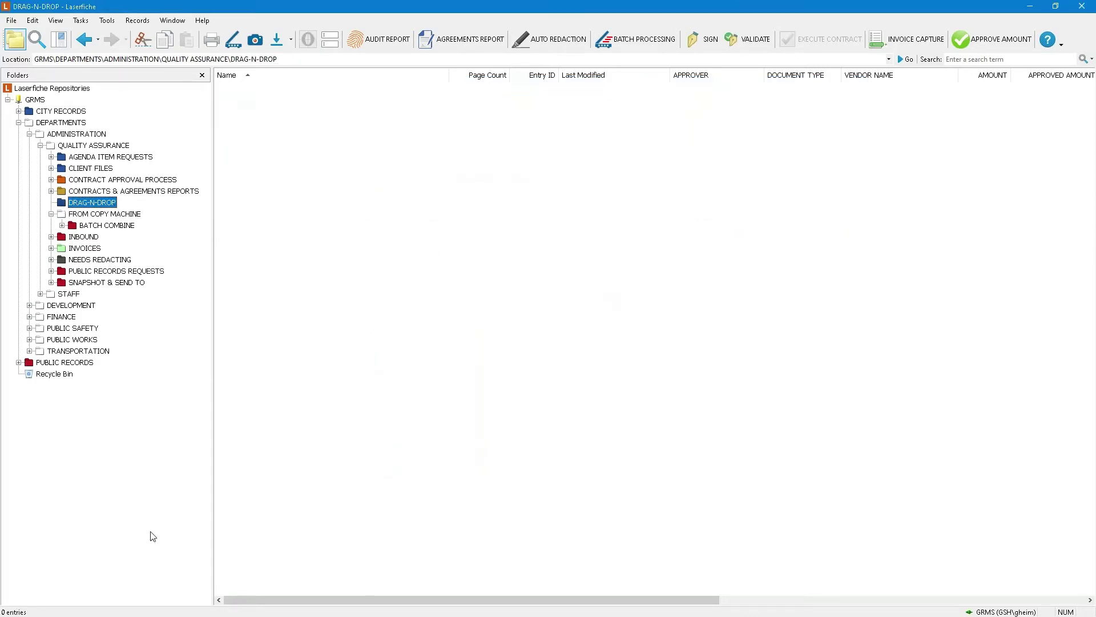
{"action": "key", "text": "alt+Tab"}
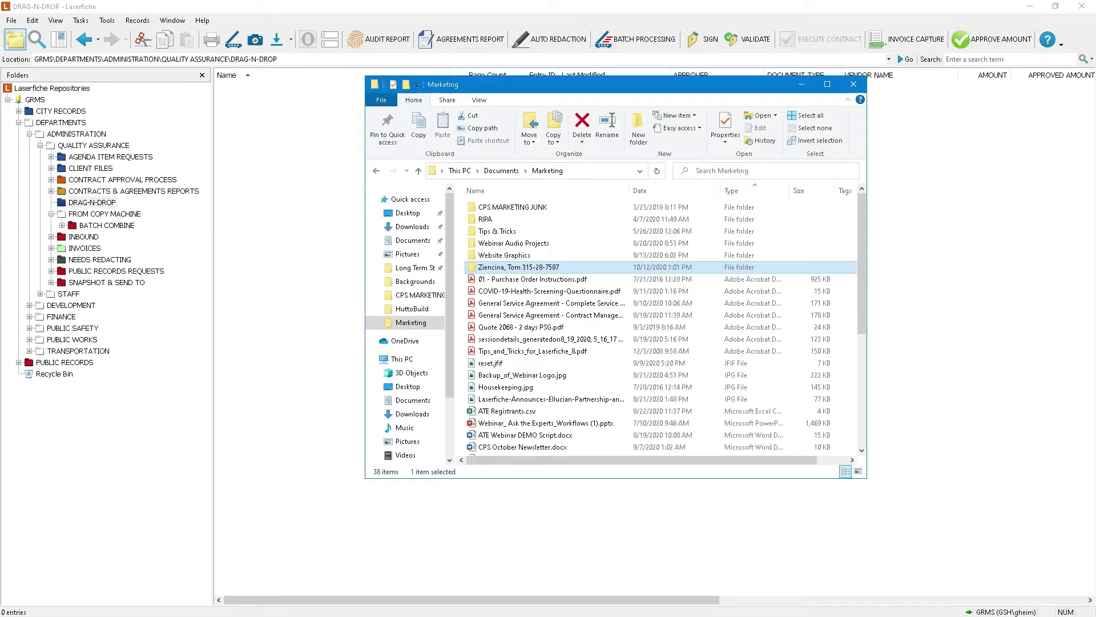
Inspect the client's folder in Marketing, including its Bulk Scans and Correspondence subfolders, and return to the Marketing folder
{"action": "double_click", "coordinate": [552, 268]}
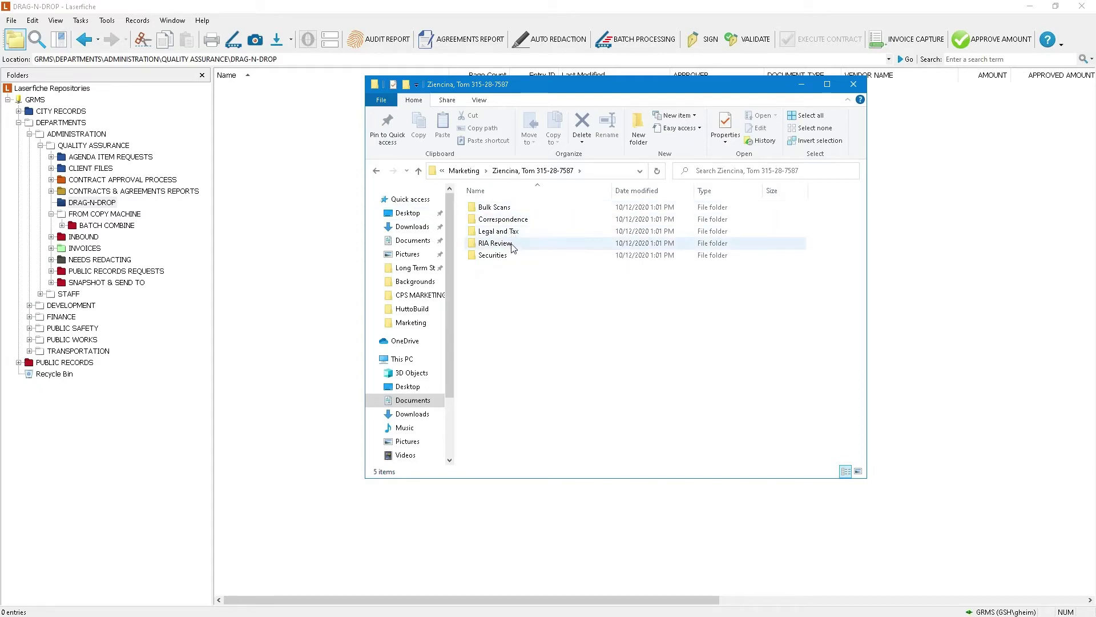
{"action": "double_click", "coordinate": [496, 208]}
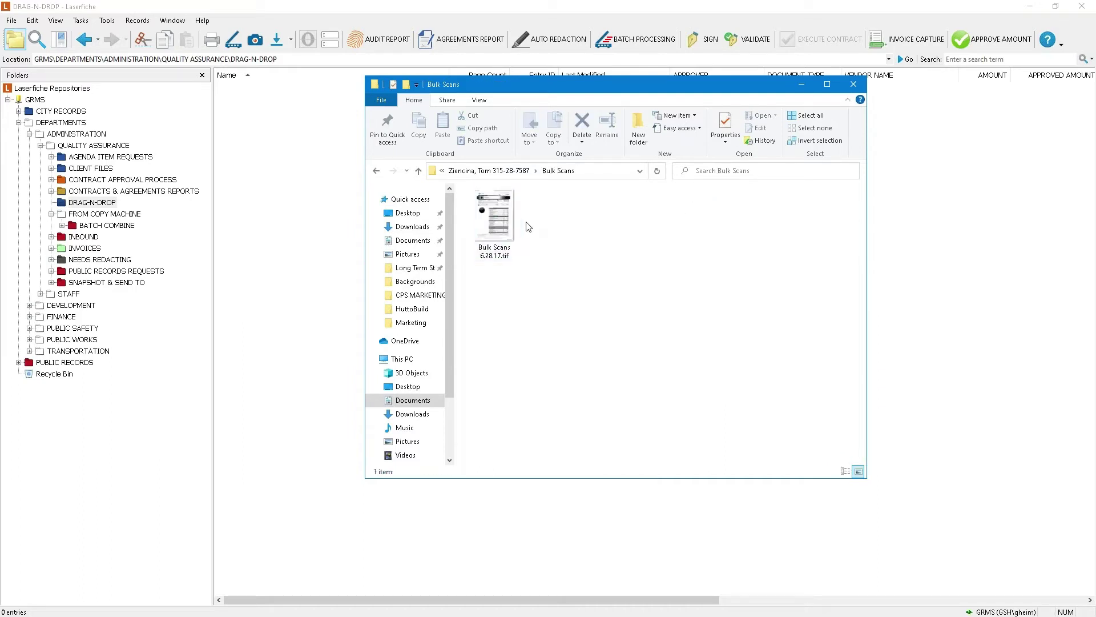
{"action": "left_click", "coordinate": [507, 171]}
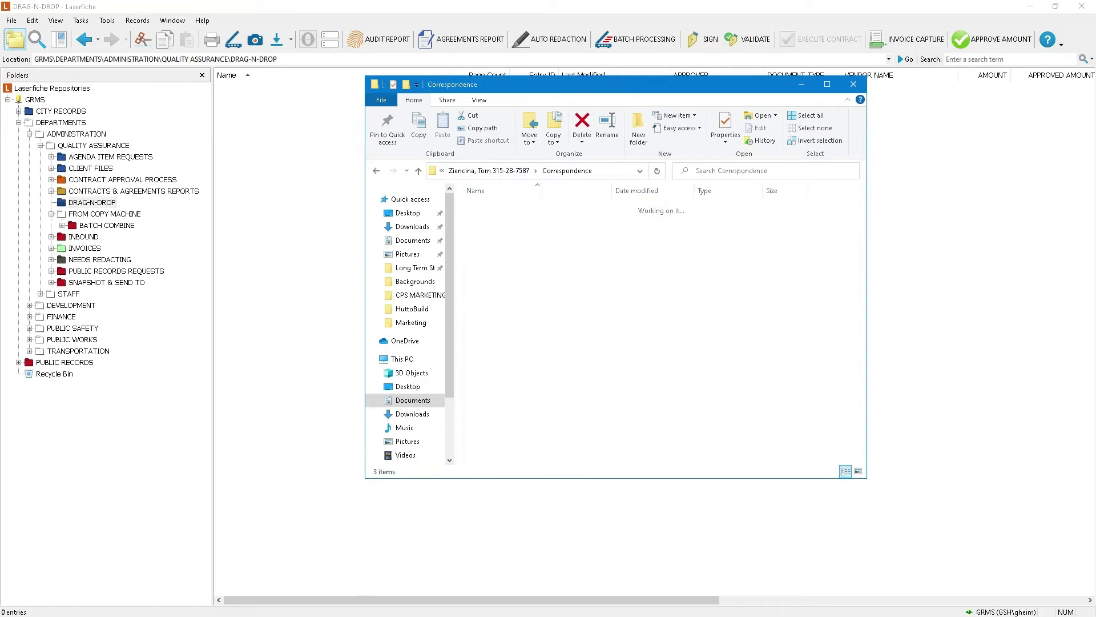
{"action": "left_click", "coordinate": [522, 173]}
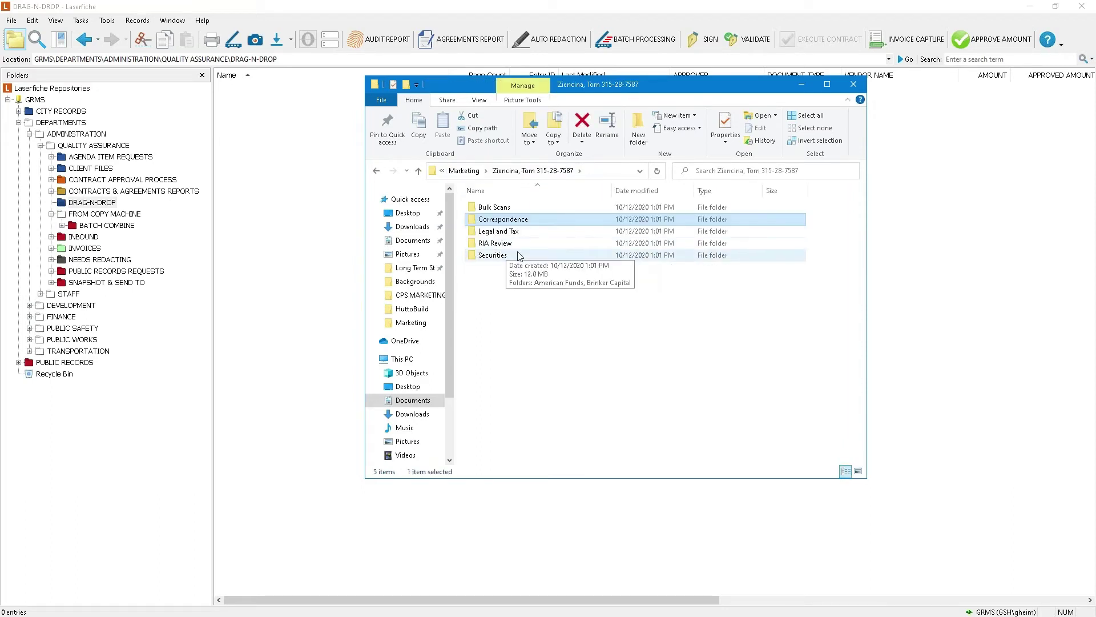
{"action": "left_click", "coordinate": [464, 170]}
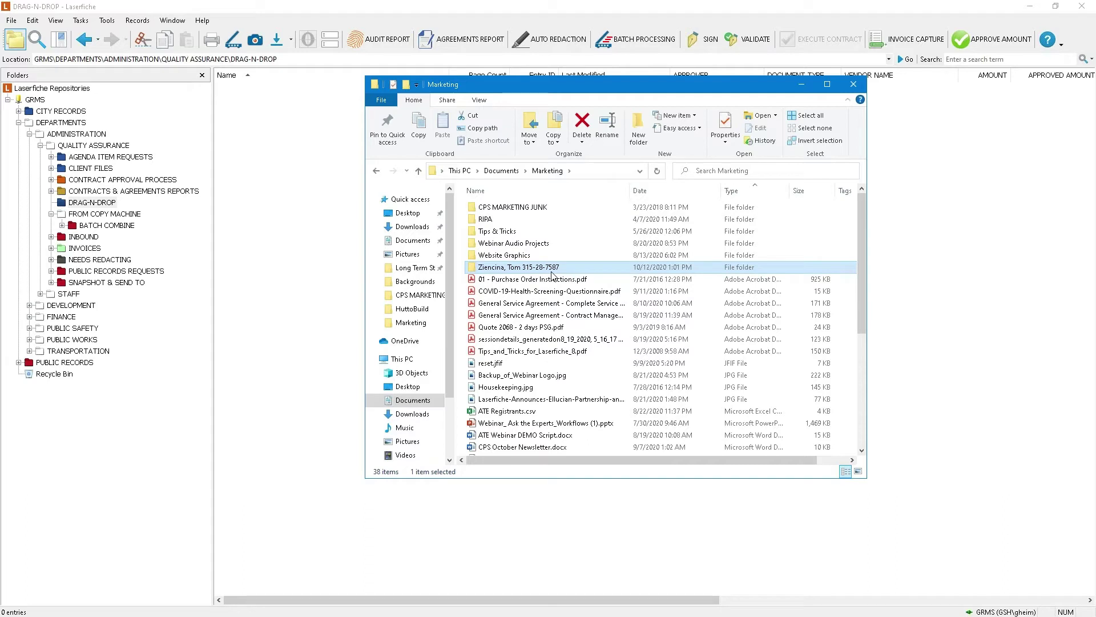
Import the client's entire folder from Marketing into DRAG-N-DROP, accepting the CITY RECORDS template with its fields left blank
{"action": "left_click_drag", "start_coordinate": [542, 267], "coordinate": [270, 177]}
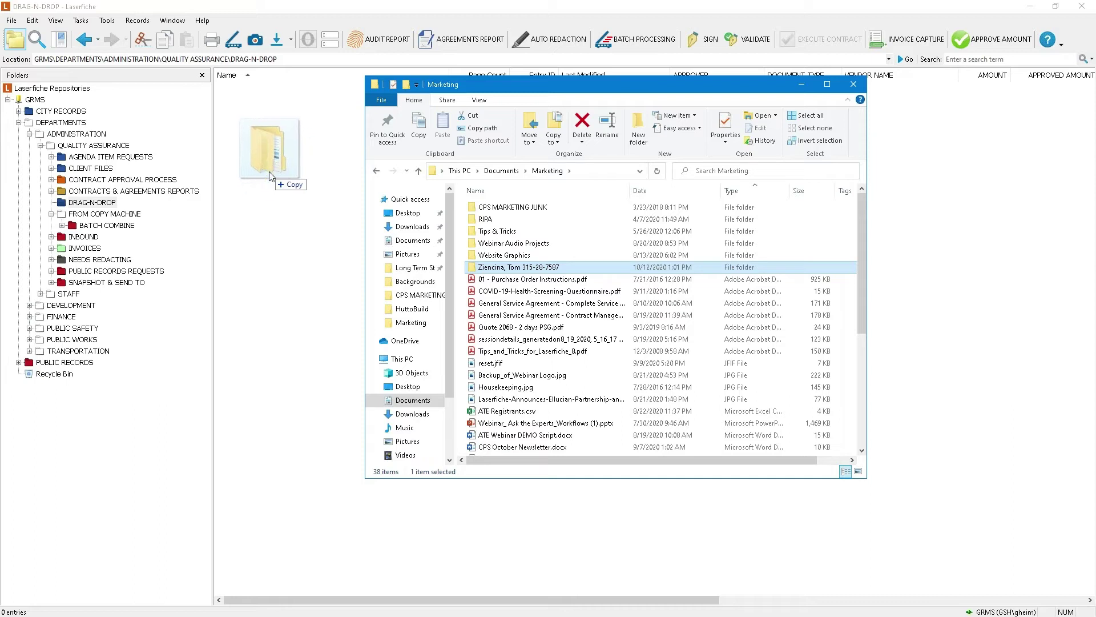
{"action": "left_click_drag", "start_coordinate": [263, 161], "coordinate": [265, 161]}
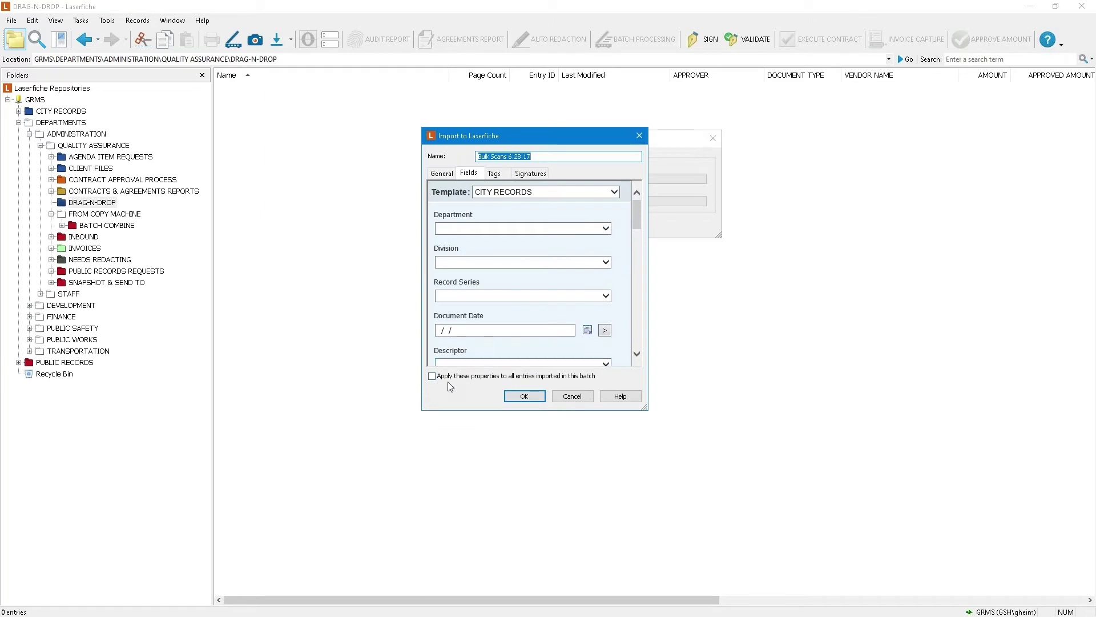
{"action": "left_click", "coordinate": [524, 396]}
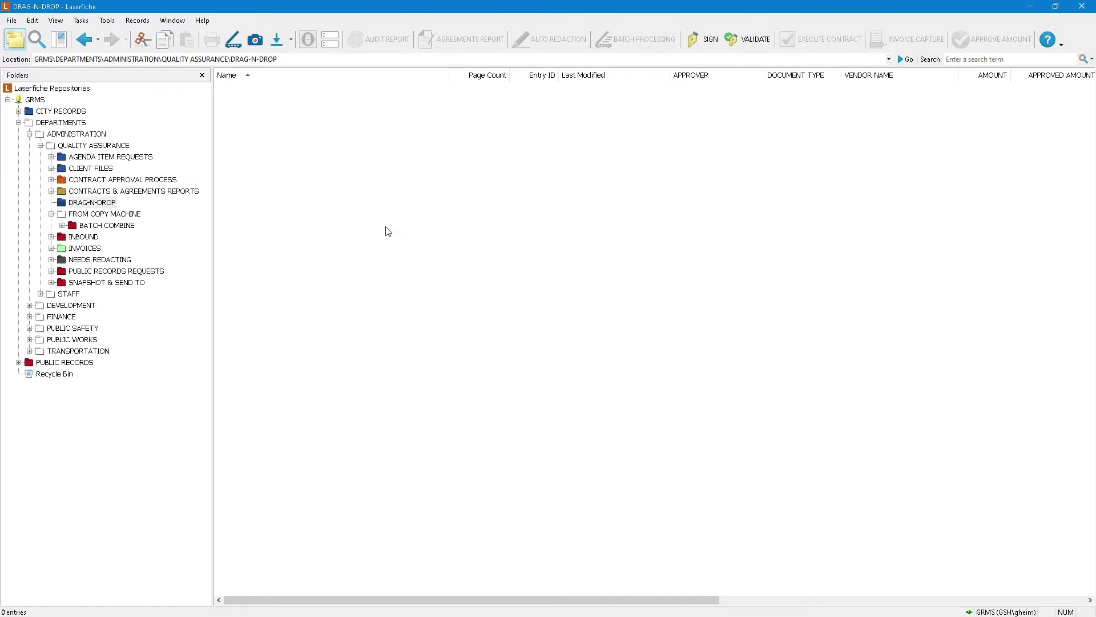
Open the Bulk Scans folder in the client's Current folder under CLIENT FILES and check the metadata of the first document
{"action": "left_click", "coordinate": [86, 169]}
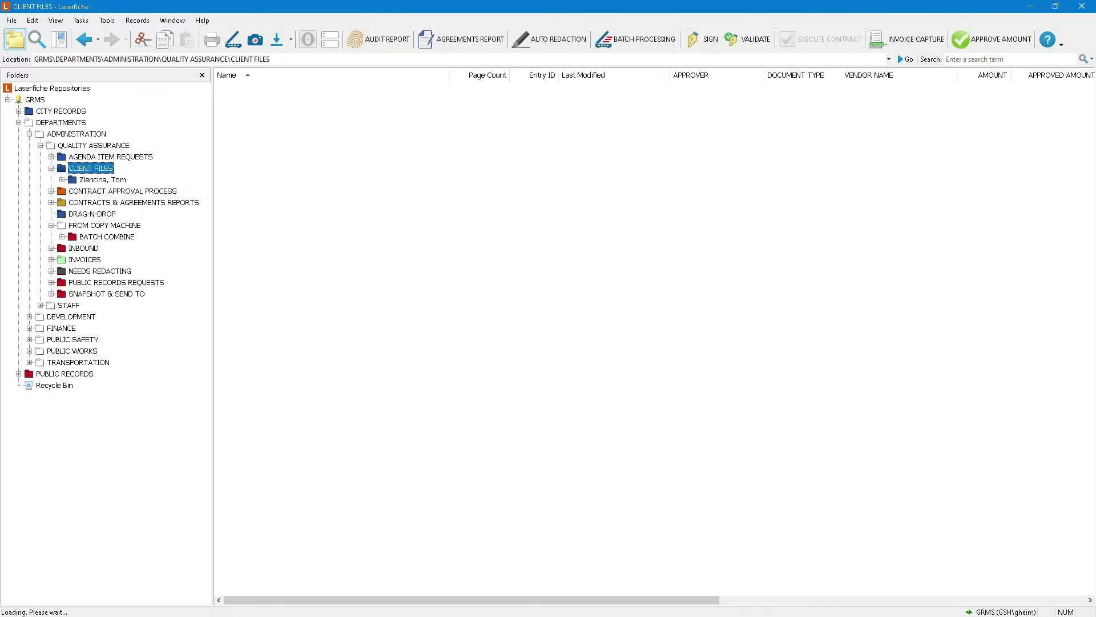
{"action": "left_click", "coordinate": [99, 180]}
{"action": "left_click", "coordinate": [103, 189]}
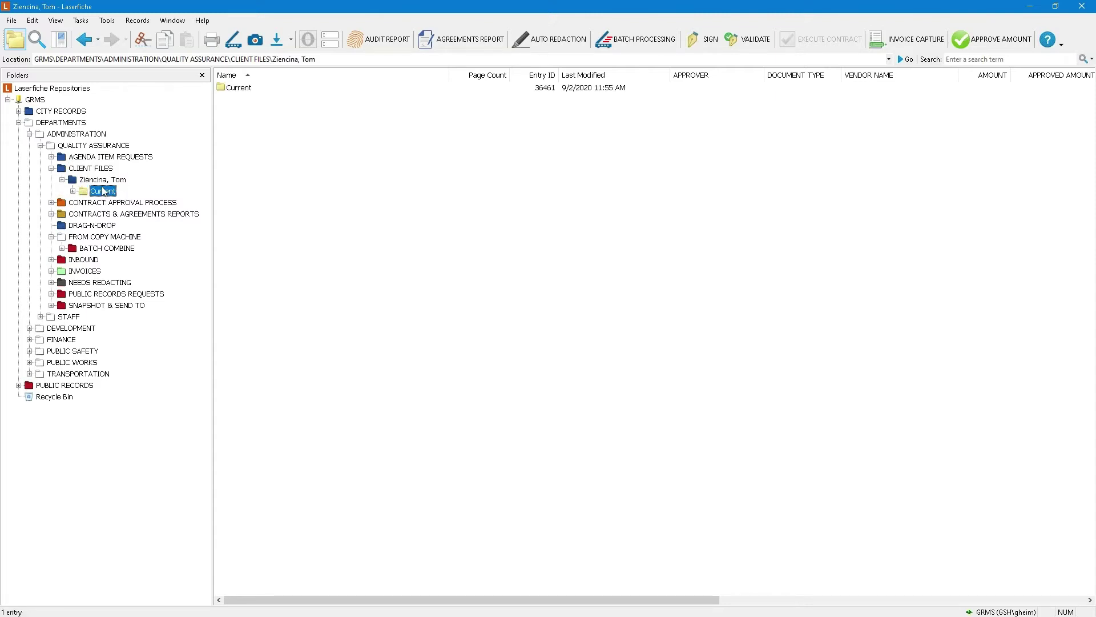
{"action": "left_click", "coordinate": [119, 204]}
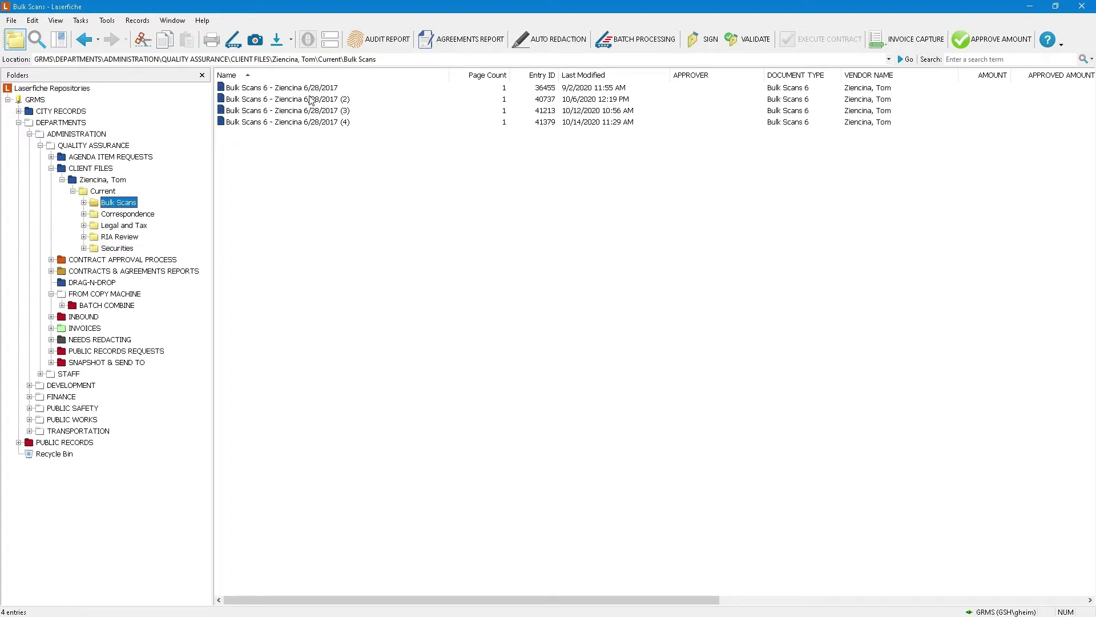
{"action": "left_click", "coordinate": [321, 88]}
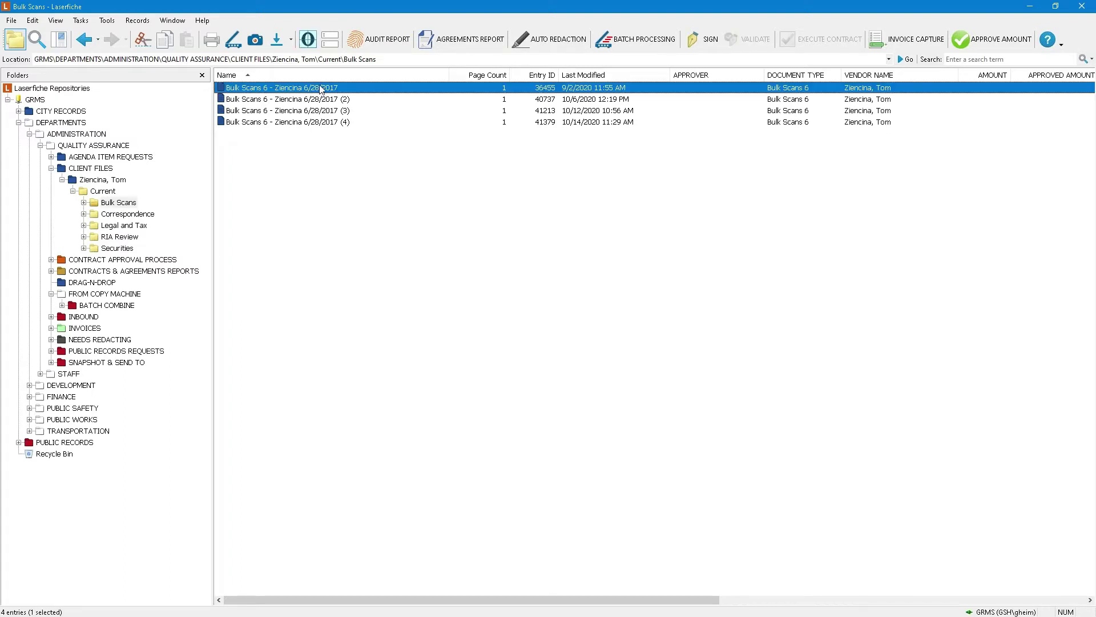
{"action": "left_click", "coordinate": [331, 39]}
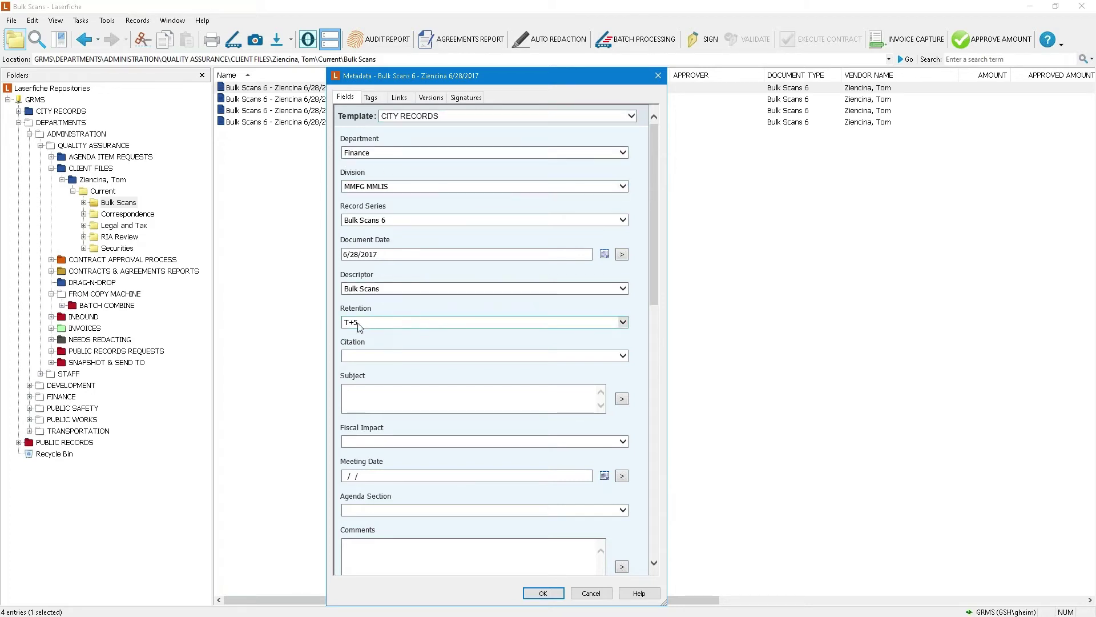
Close the document's metadata, collapse CLIENT FILES and show the SNAPSHOT & SEND TO folder, with the Word window out of the way
{"action": "left_click", "coordinate": [549, 593]}
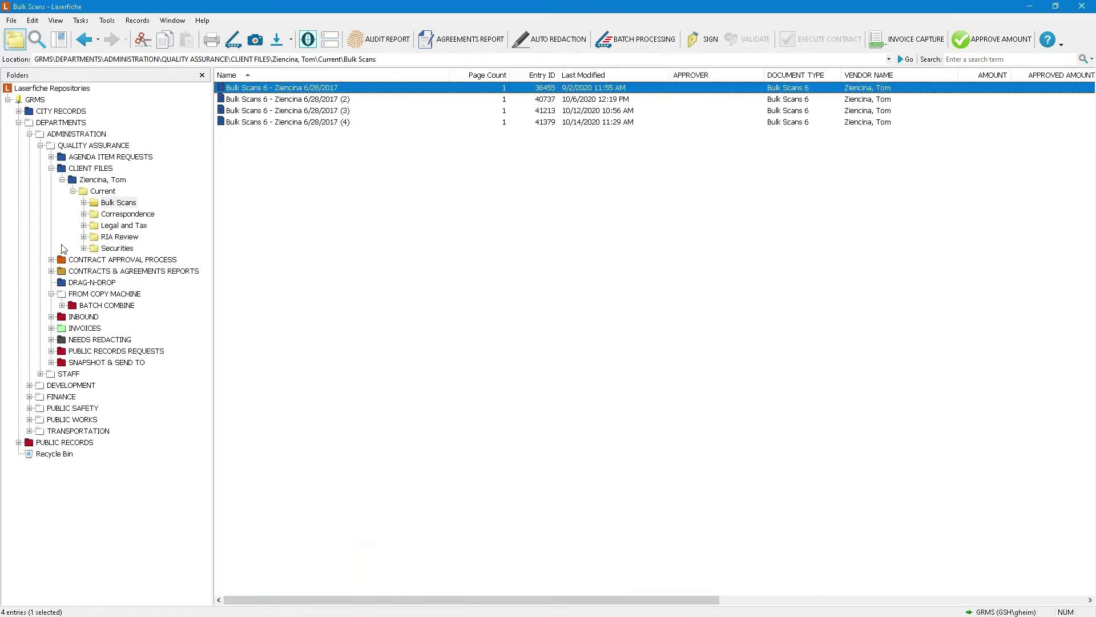
{"action": "left_click", "coordinate": [51, 168]}
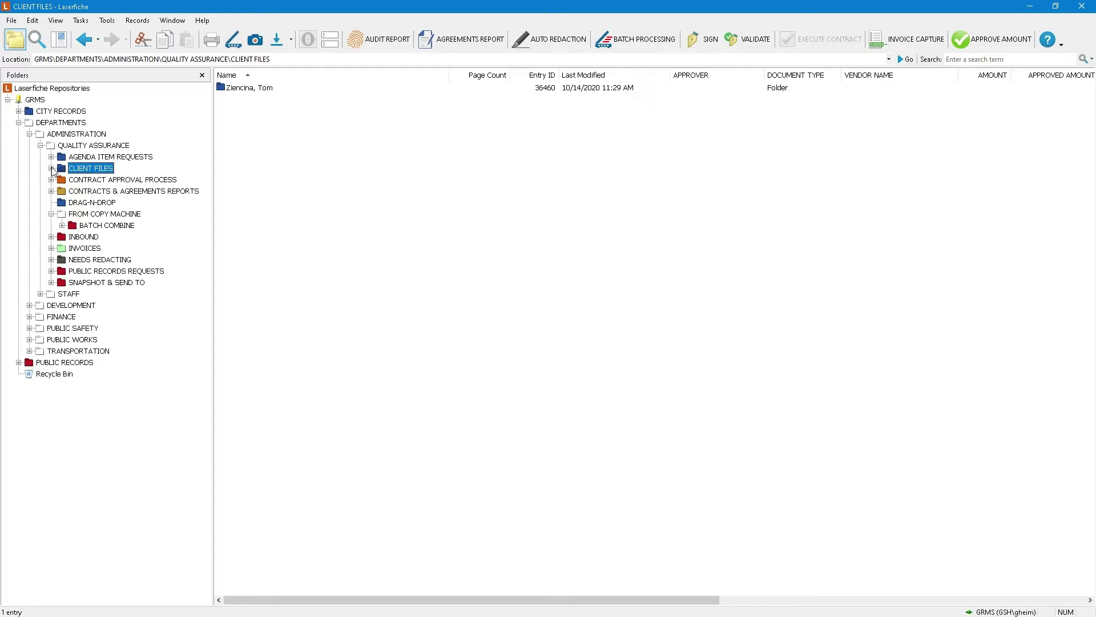
{"action": "left_click", "coordinate": [128, 283]}
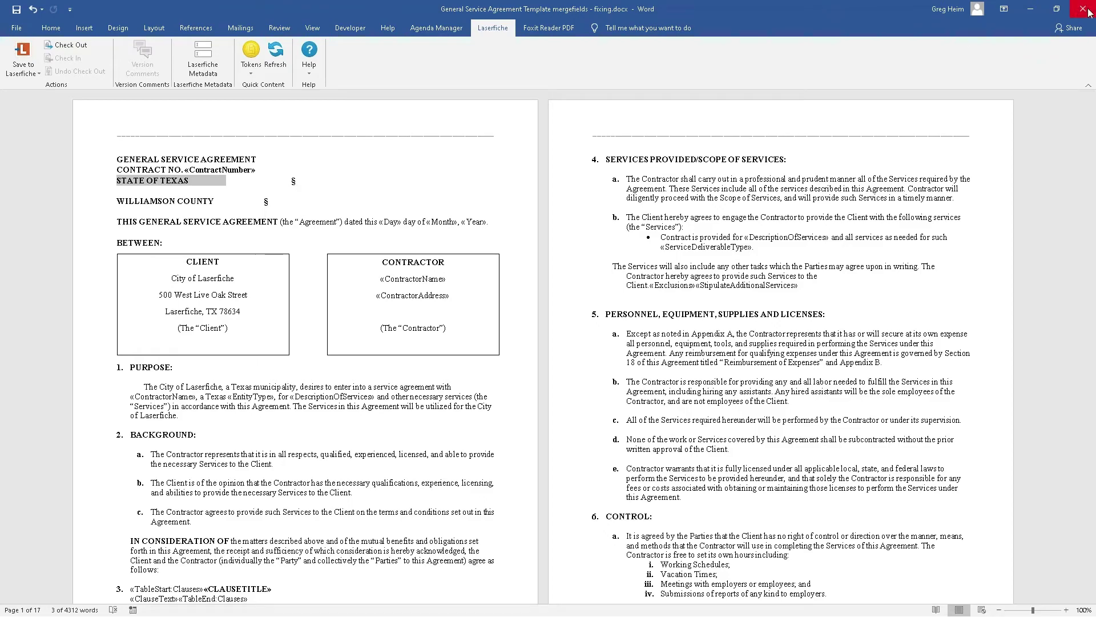
{"action": "left_click", "coordinate": [1030, 9]}
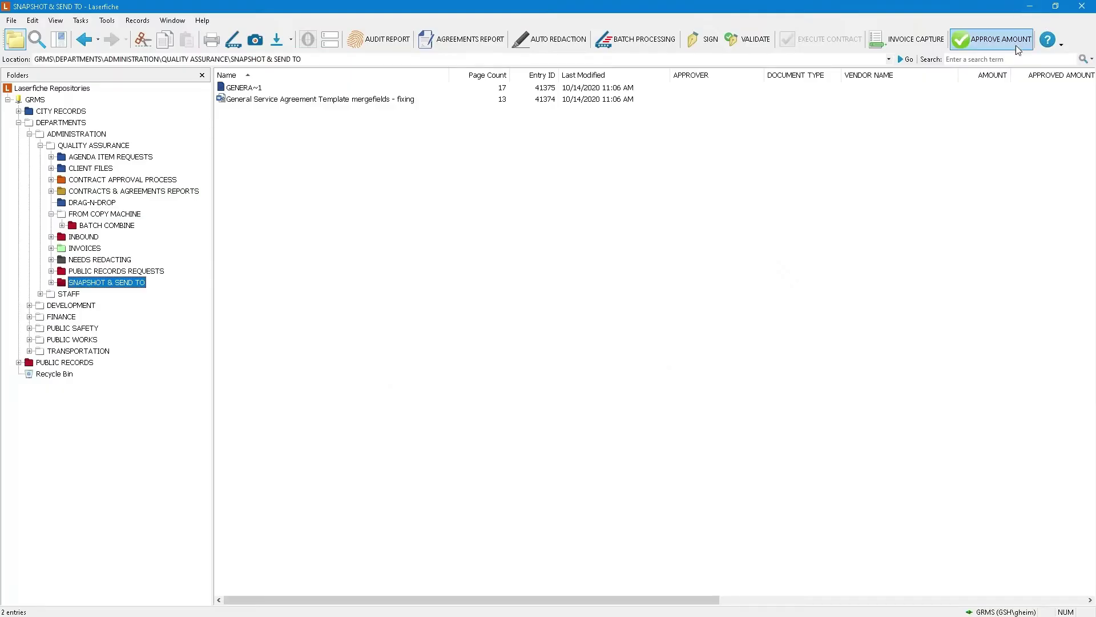
Inspect the GENERA~1 snapshot document in SNAPSHOT & SEND TO, including its pages, metadata and text, and close it
{"action": "left_click", "coordinate": [248, 89]}
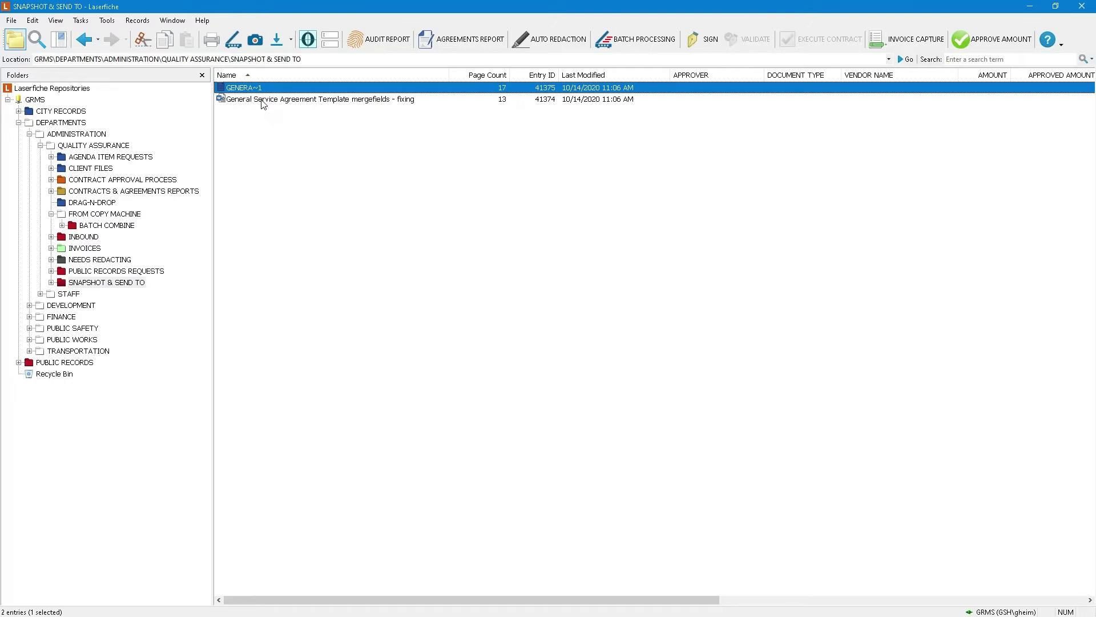
{"action": "left_click", "coordinate": [261, 100]}
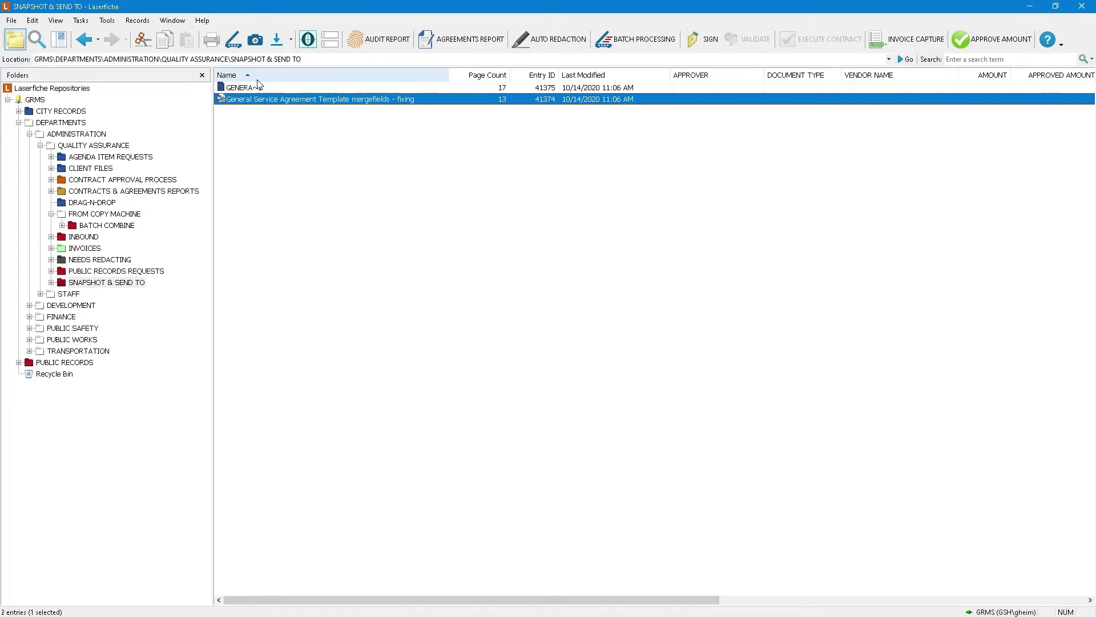
{"action": "left_click", "coordinate": [260, 90]}
{"action": "double_click", "coordinate": [260, 92]}
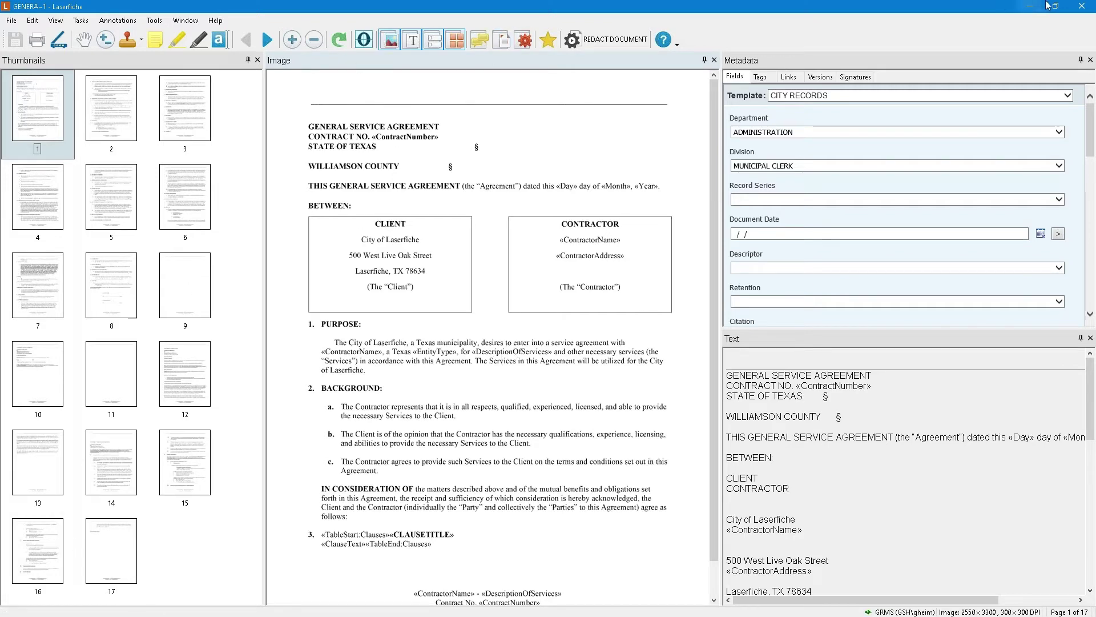
{"action": "left_click", "coordinate": [1083, 7]}
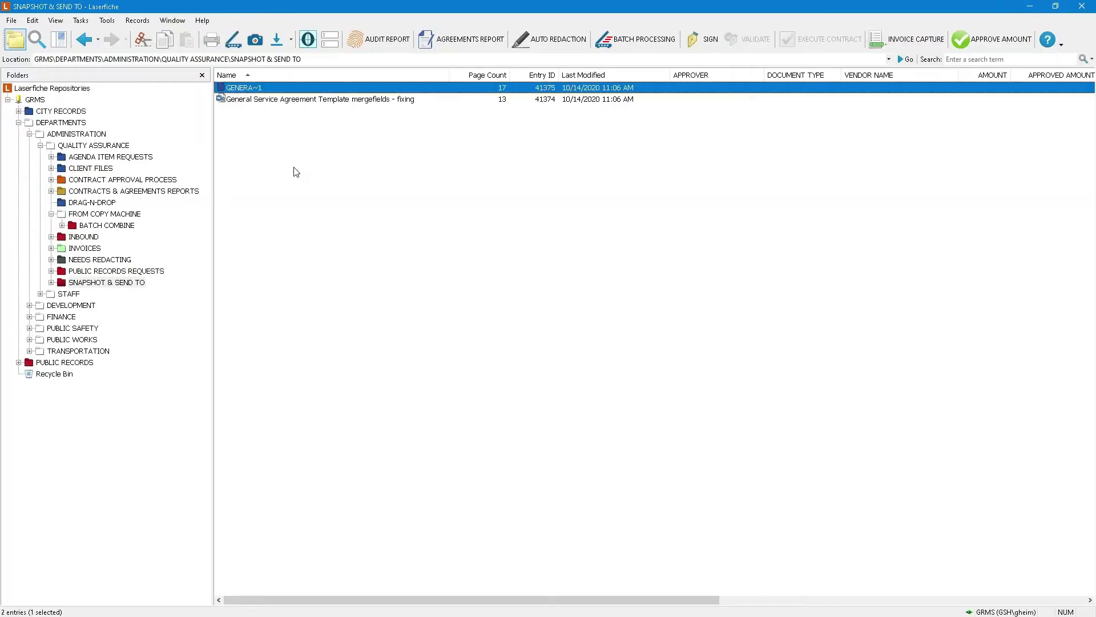
Try to check out the General Service Agreement Template mergefields - fixing document for immediate editing, without a comment
{"action": "left_click", "coordinate": [264, 100]}
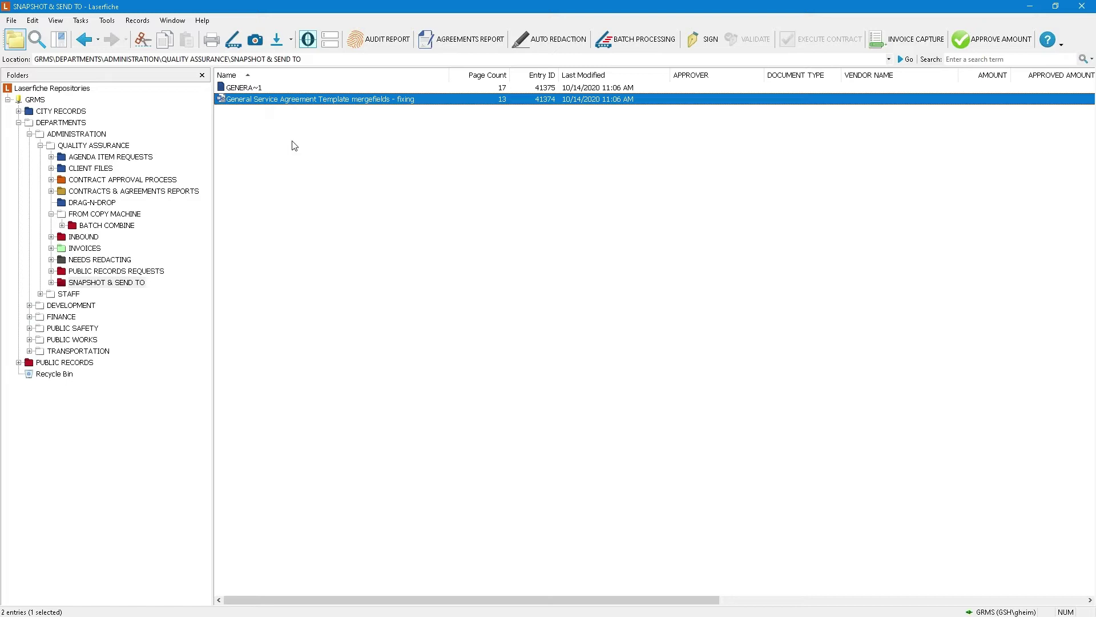
{"action": "right_click", "coordinate": [335, 103]}
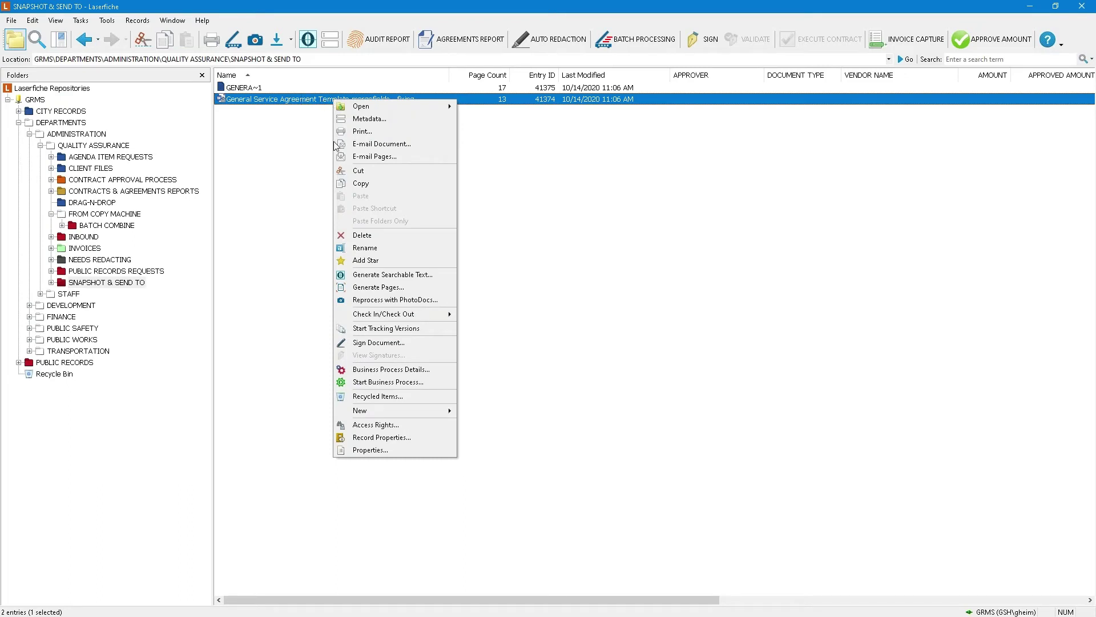
{"action": "mouse_move", "coordinate": [407, 315]}
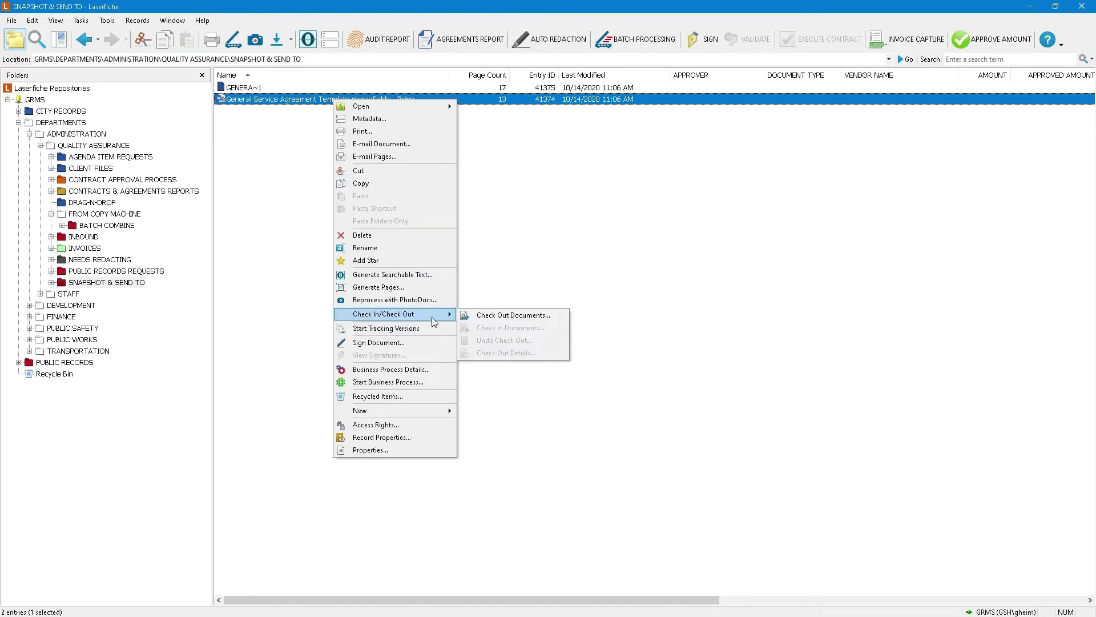
{"action": "left_click", "coordinate": [485, 315]}
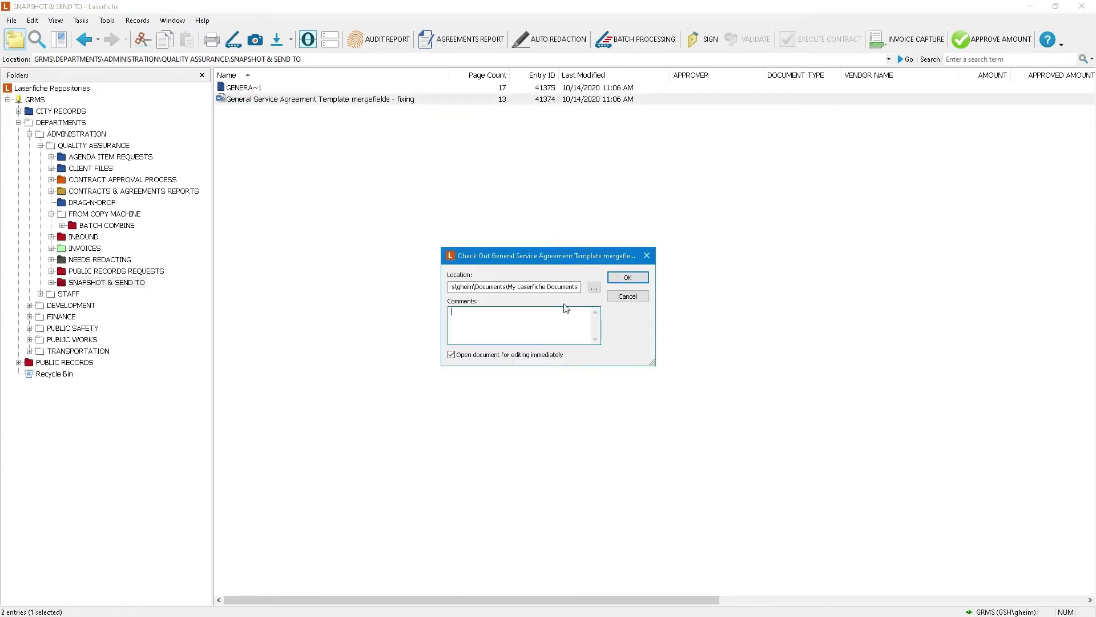
{"action": "left_click", "coordinate": [622, 280]}
{"action": "left_click", "coordinate": [553, 332]}
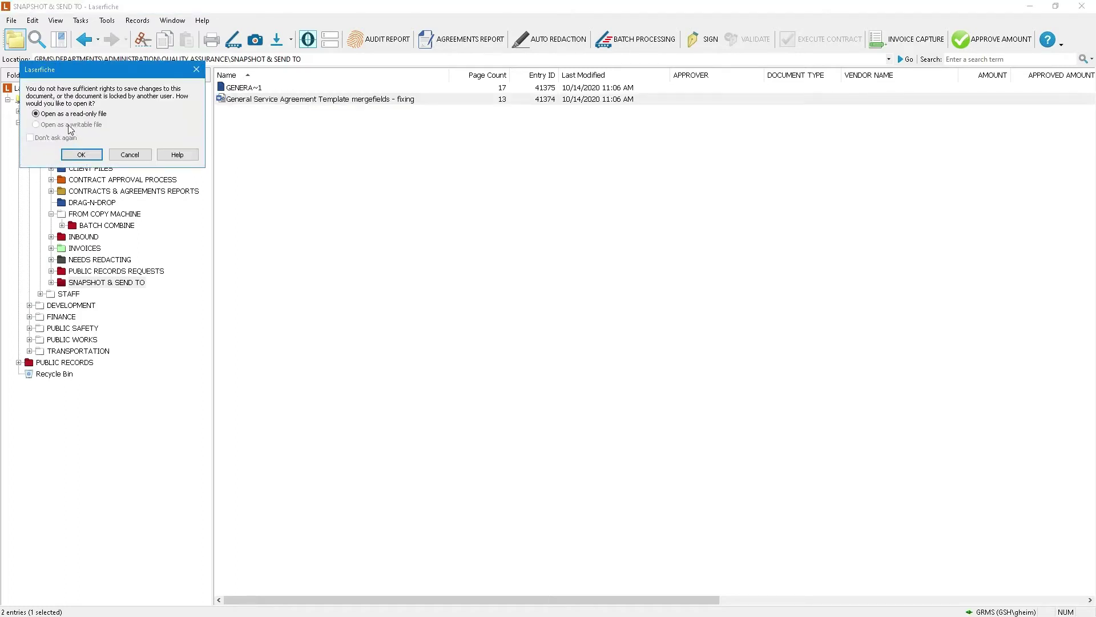
Open the agreement template as a read-only file, acknowledge the read-only notice and close the Word windows
{"action": "left_click", "coordinate": [88, 156]}
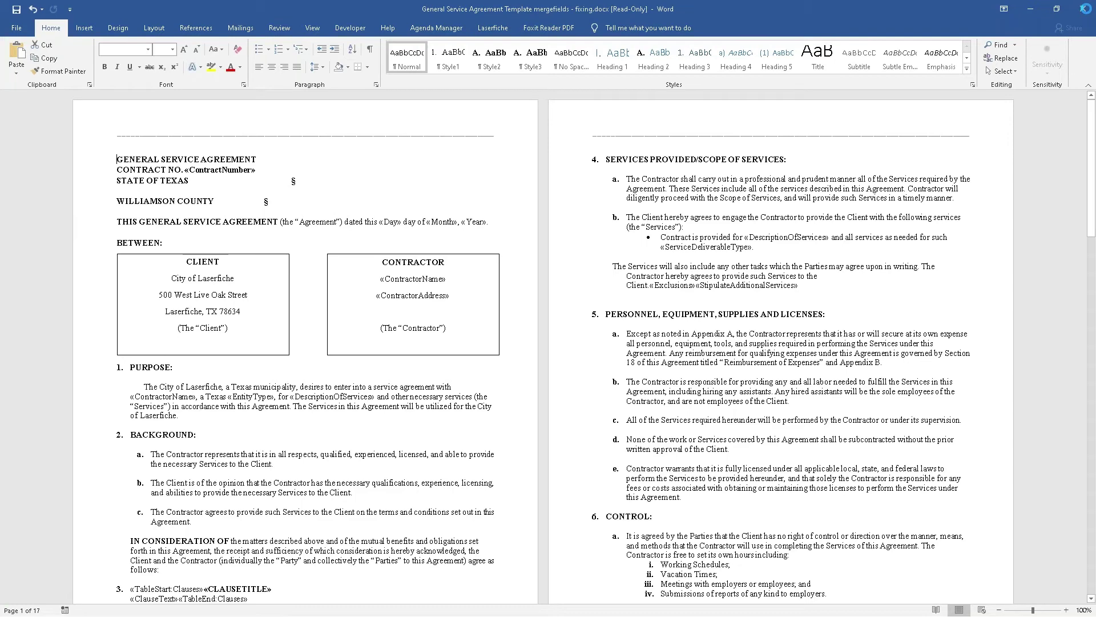
{"action": "left_click", "coordinate": [598, 352]}
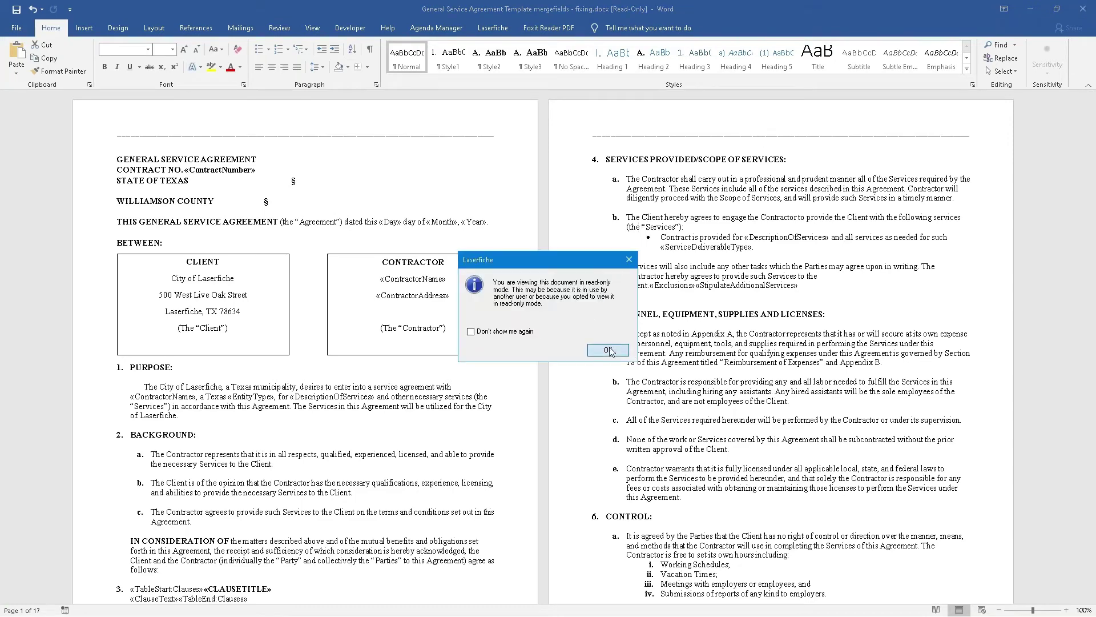
{"action": "left_click", "coordinate": [1083, 10]}
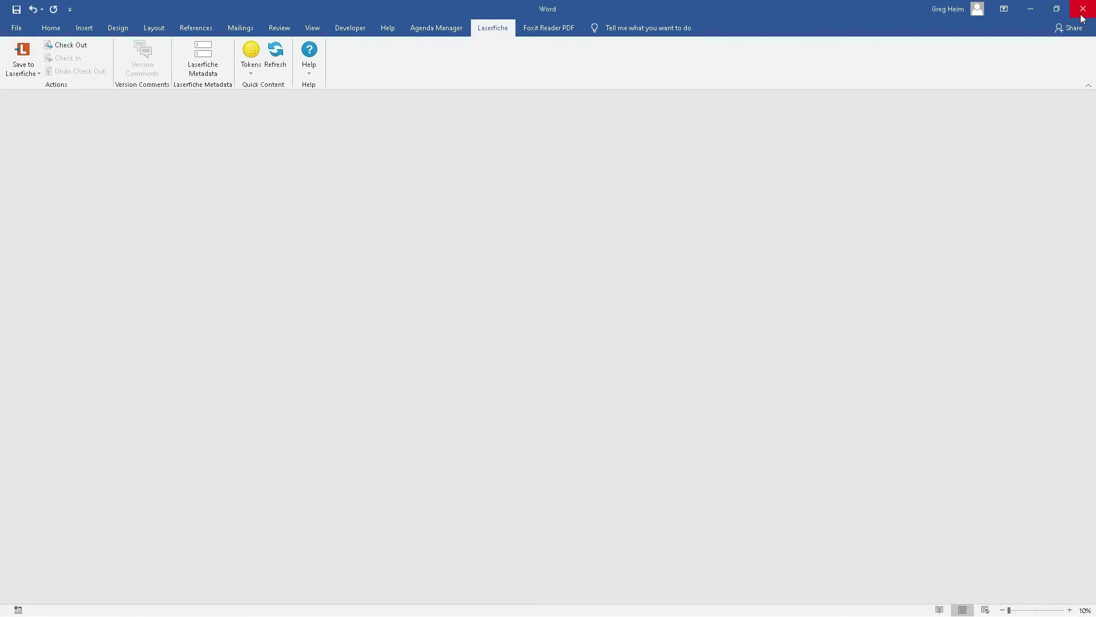
{"action": "left_click", "coordinate": [1082, 15]}
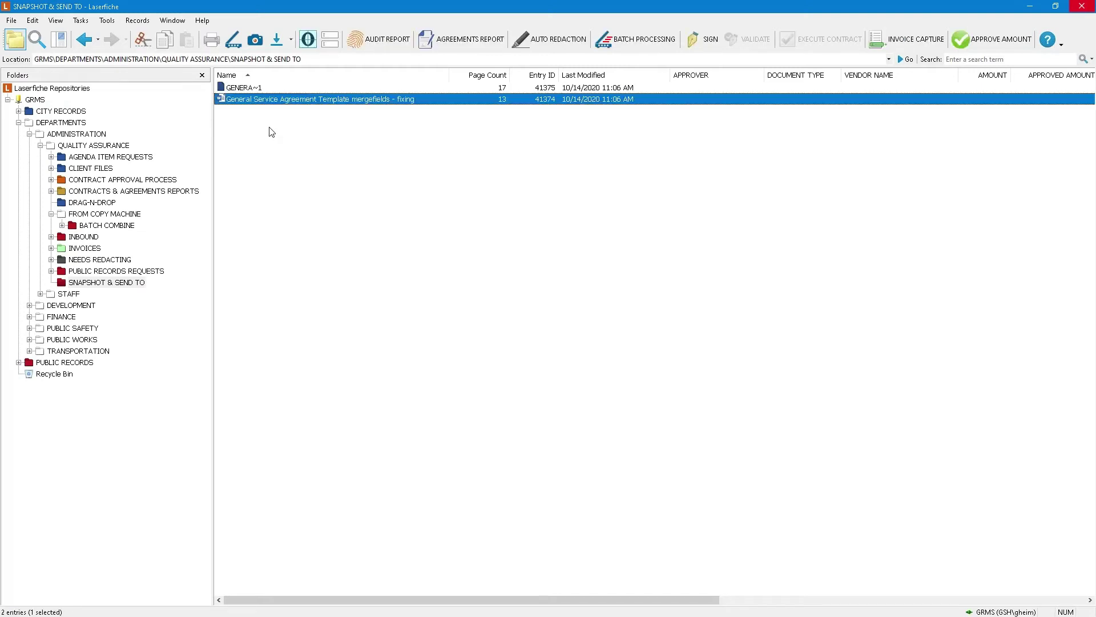
Open the agreement template's electronic file for editing and delete the GENERAL SERVICE AGREEMENT heading line
{"action": "right_click", "coordinate": [264, 104]}
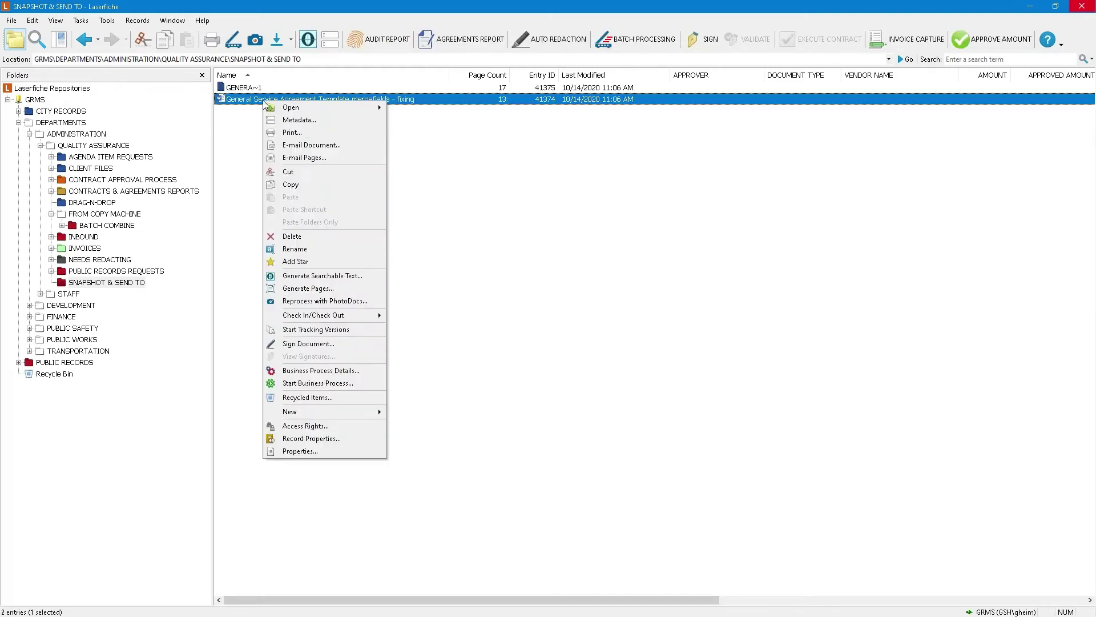
{"action": "mouse_move", "coordinate": [291, 112]}
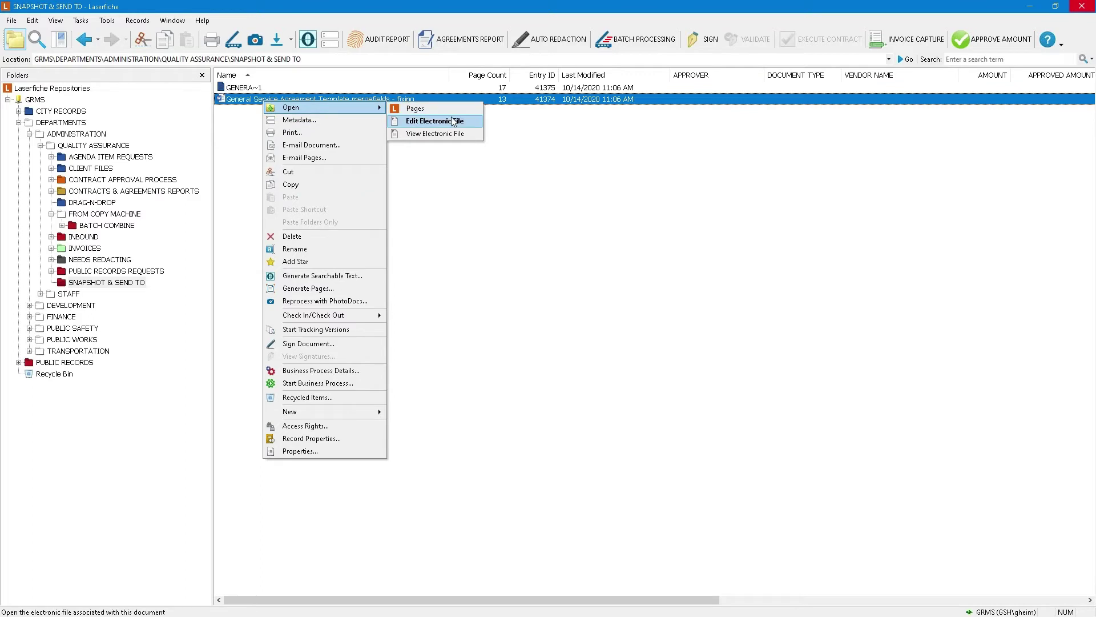
{"action": "left_click", "coordinate": [453, 122]}
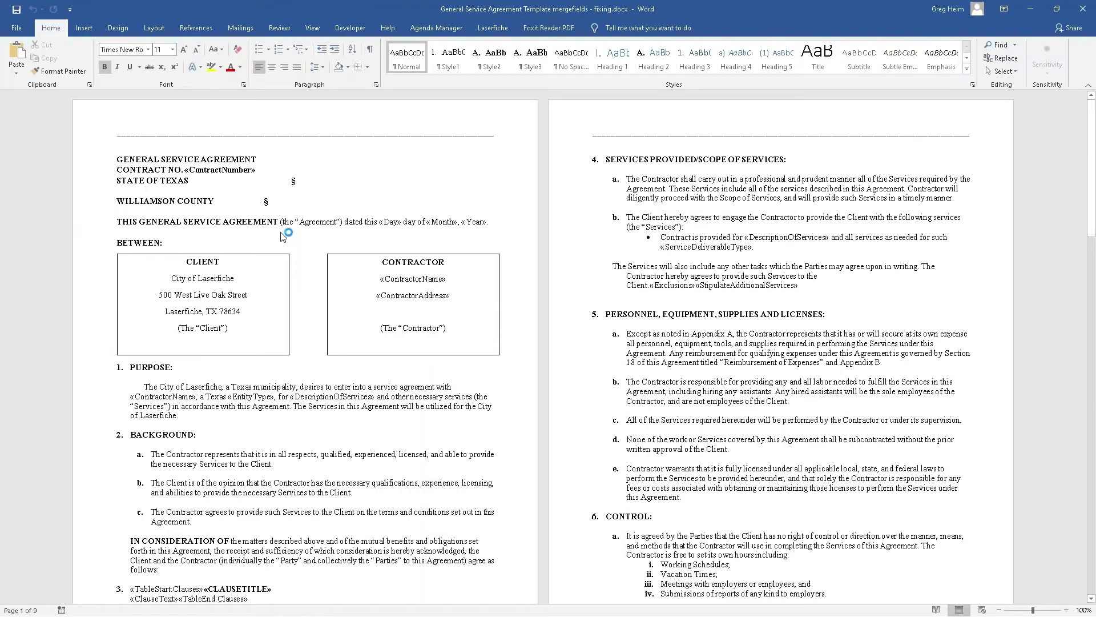
{"action": "left_click_drag", "start_coordinate": [258, 160], "coordinate": [105, 165]}
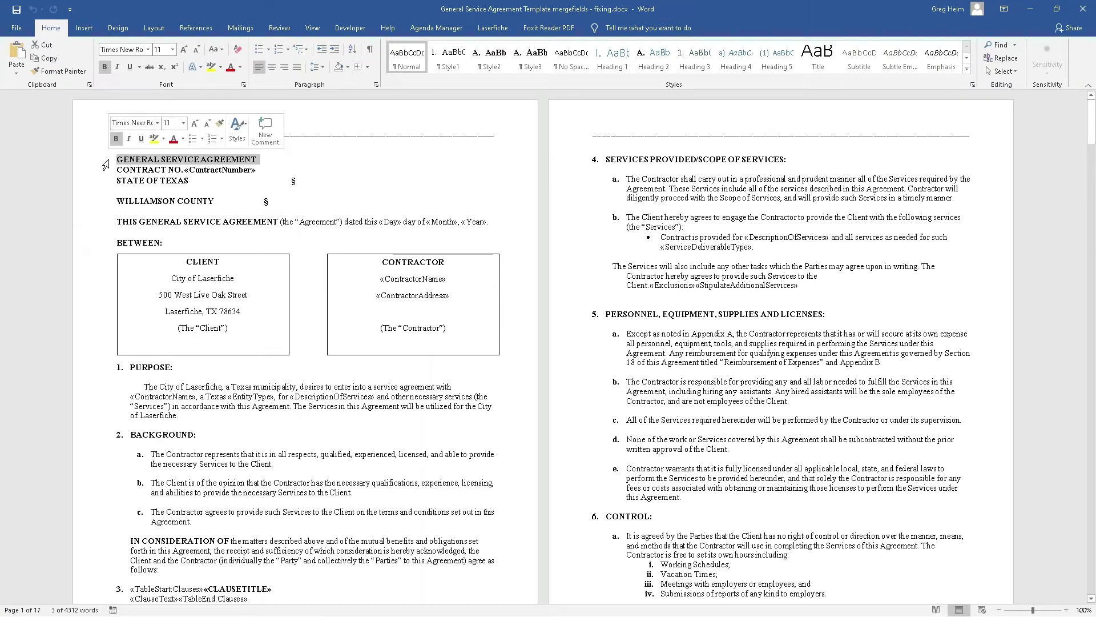
{"action": "key", "text": "Delete"}
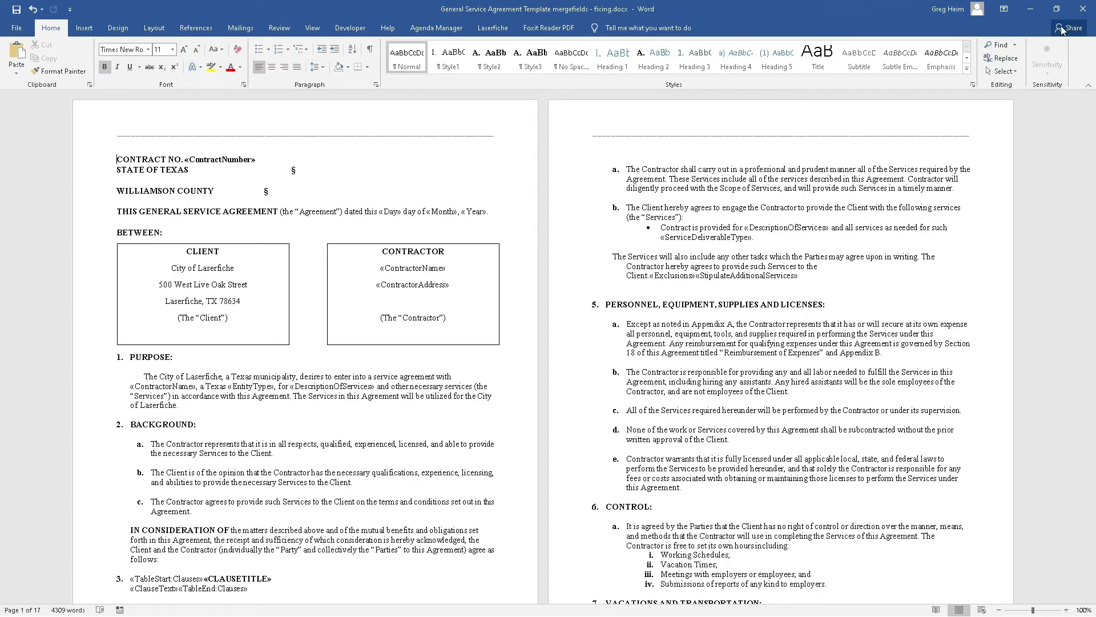
Close the edited agreement template and save it as a new version with the comment "Here are my comments"
{"action": "left_click", "coordinate": [1082, 9]}
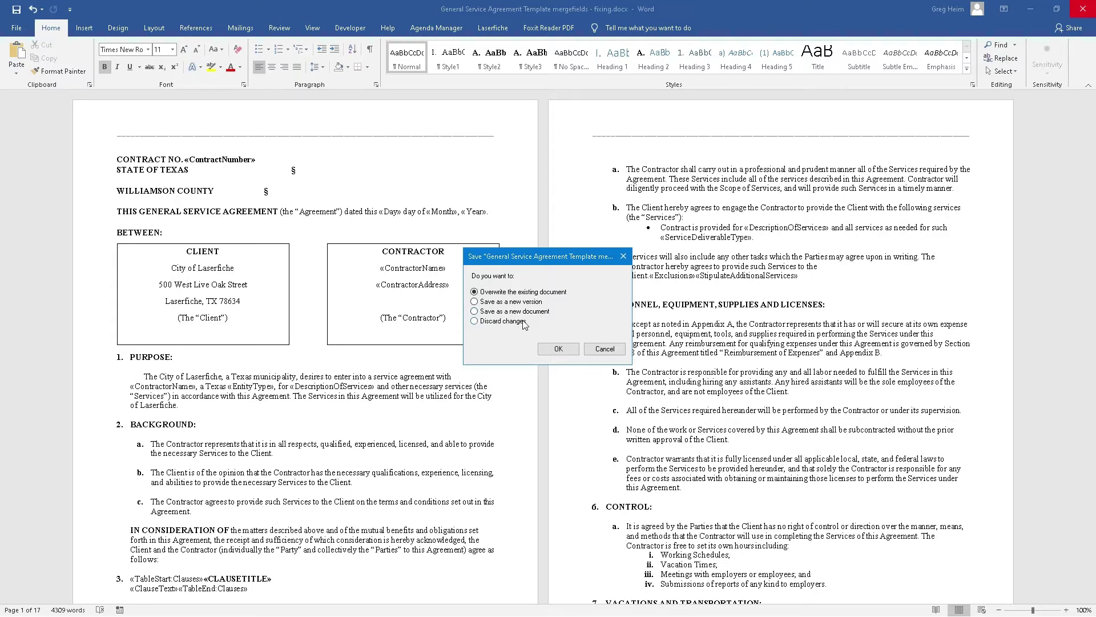
{"action": "left_click", "coordinate": [550, 349]}
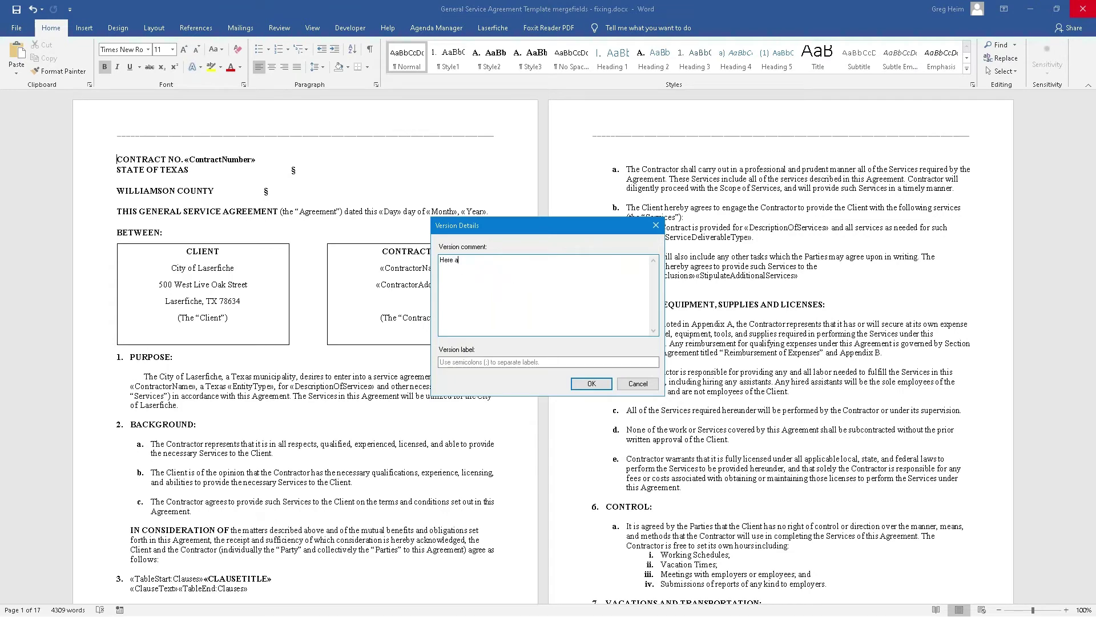
{"action": "type", "text": "mments"}
{"action": "left_click", "coordinate": [591, 384]}
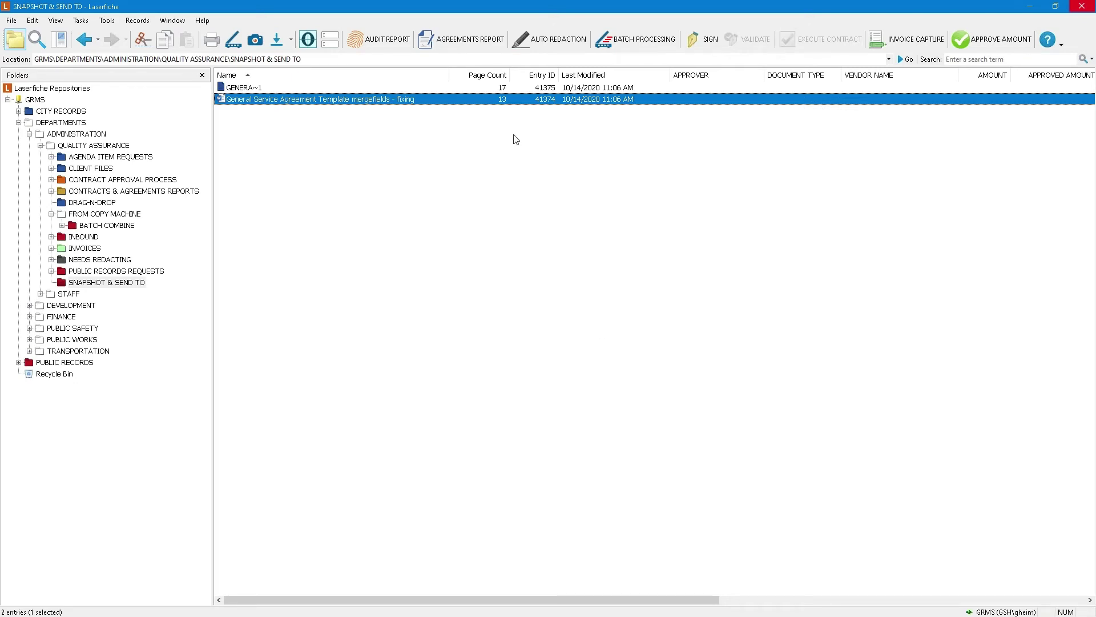
Add the Latest Version column to the SNAPSHOT & SEND TO folder listing
{"action": "right_click", "coordinate": [435, 80]}
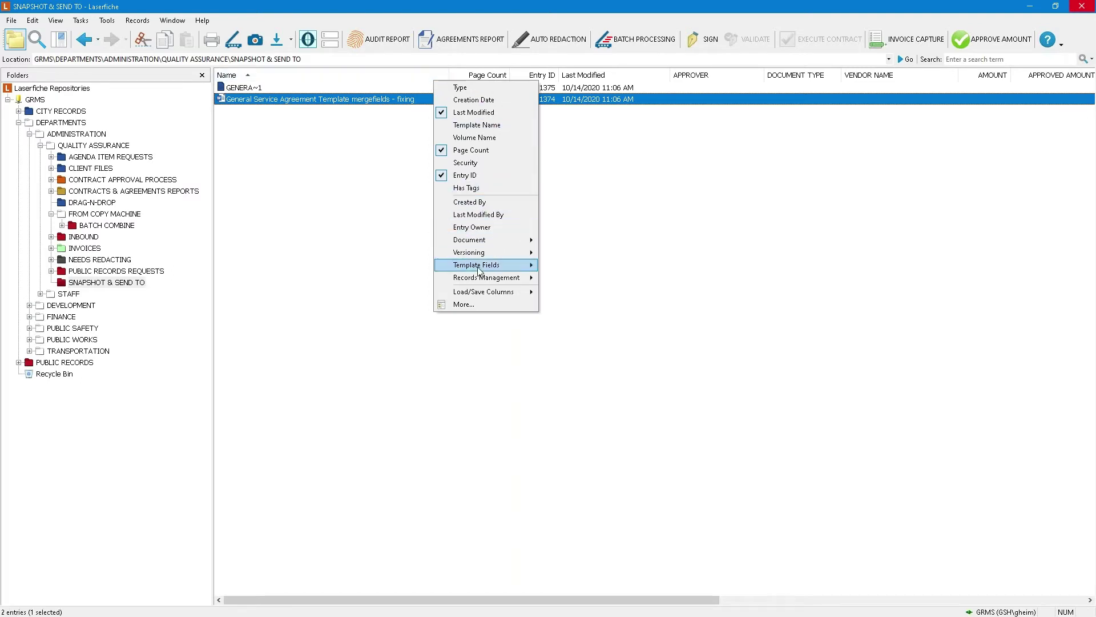
{"action": "mouse_move", "coordinate": [476, 265]}
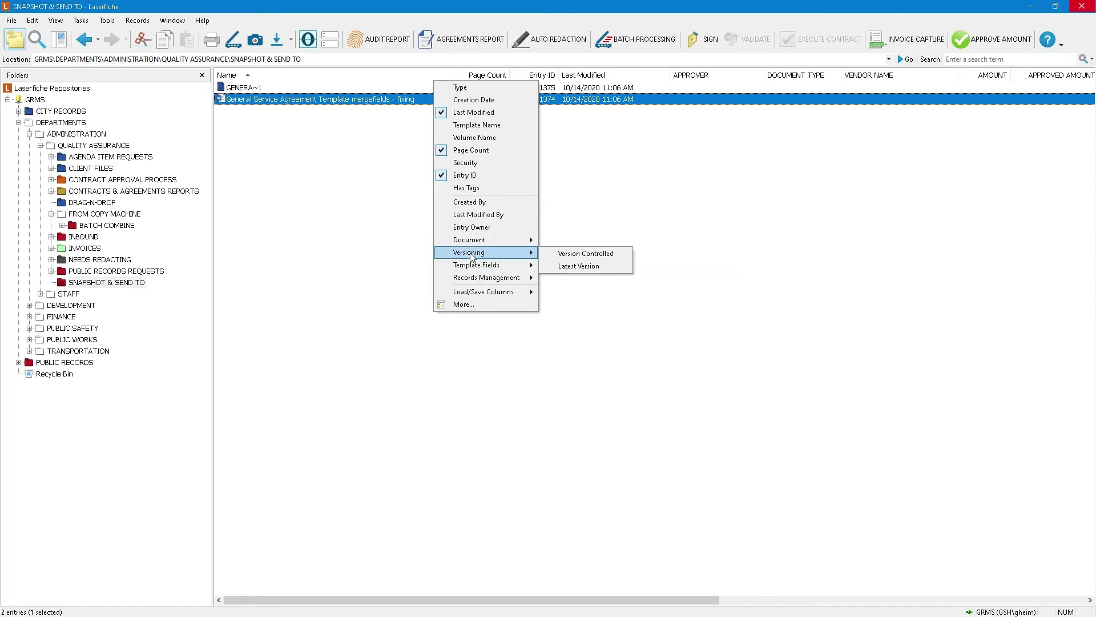
{"action": "left_click", "coordinate": [600, 265]}
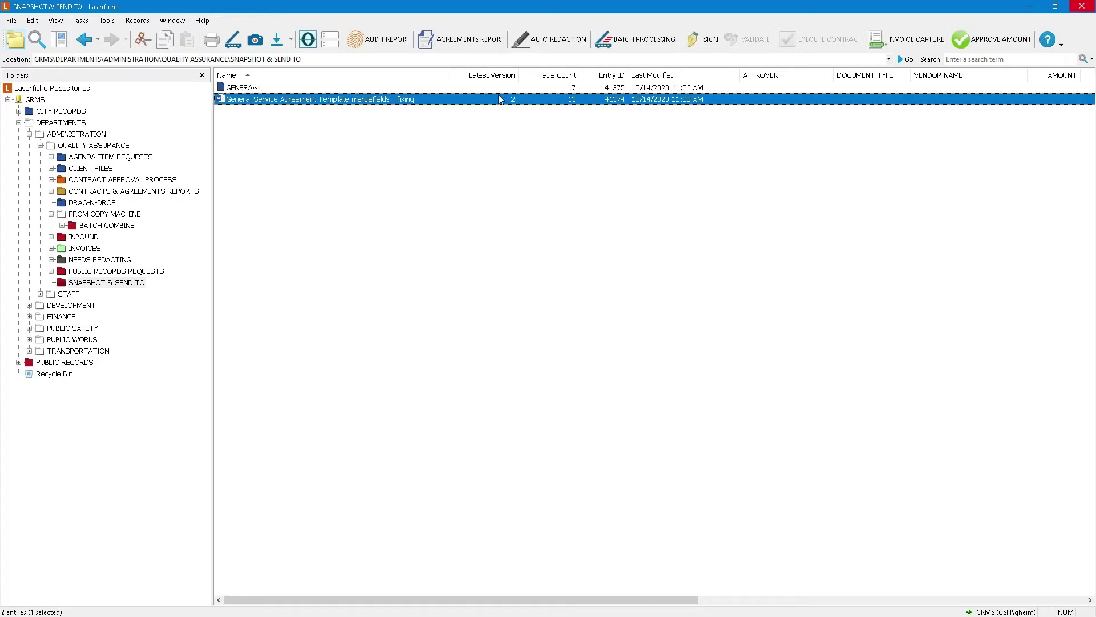
{"action": "right_click", "coordinate": [444, 101]}
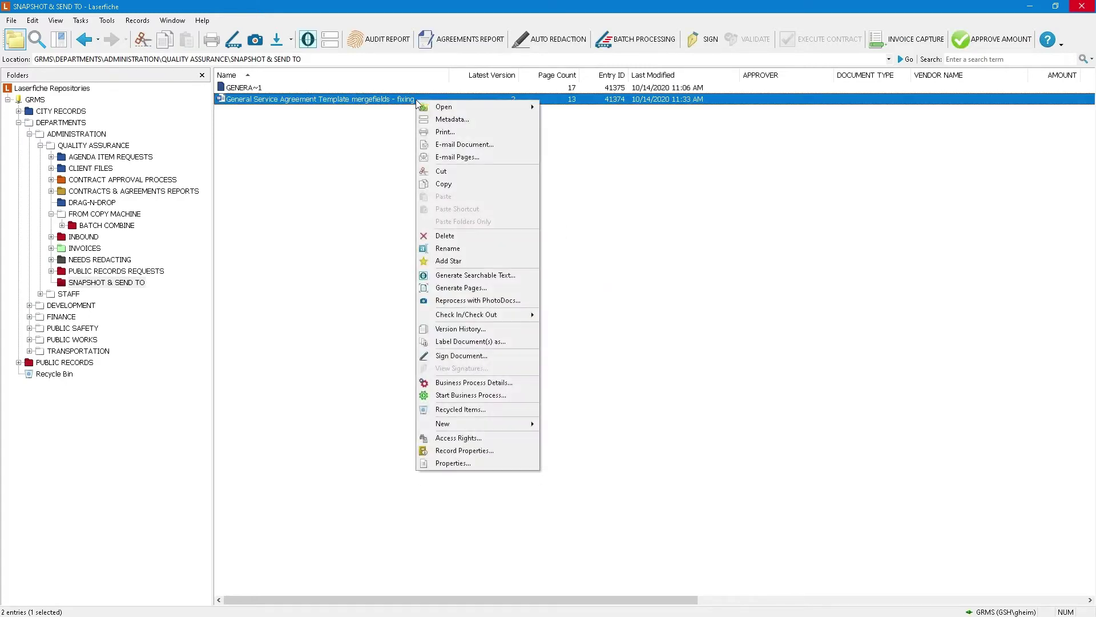
{"action": "mouse_move", "coordinate": [467, 105]}
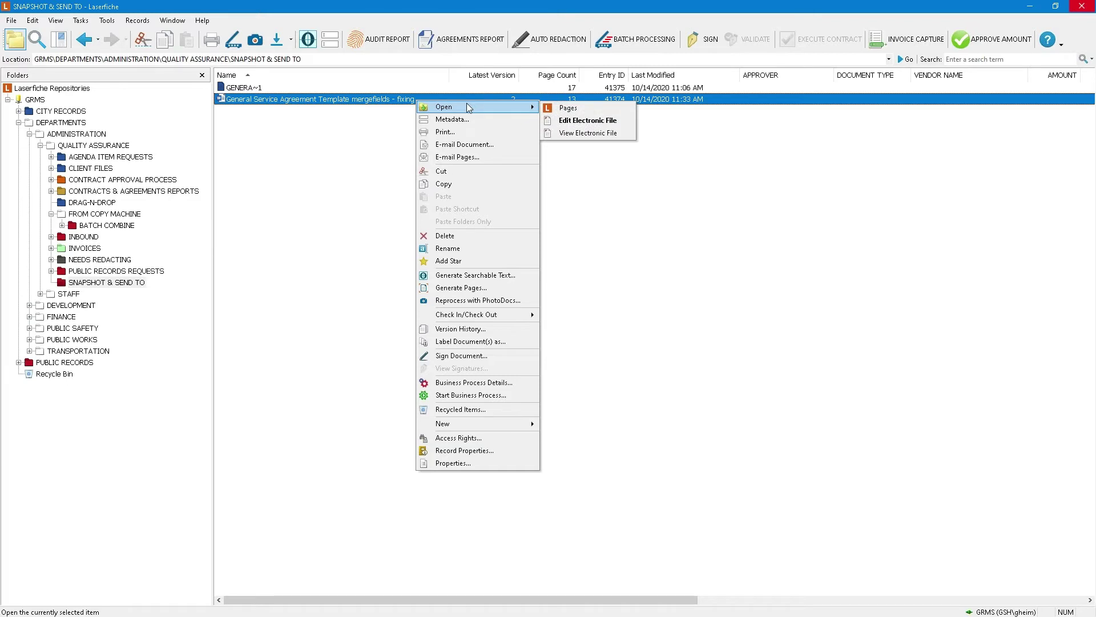
{"action": "double_click", "coordinate": [372, 107]}
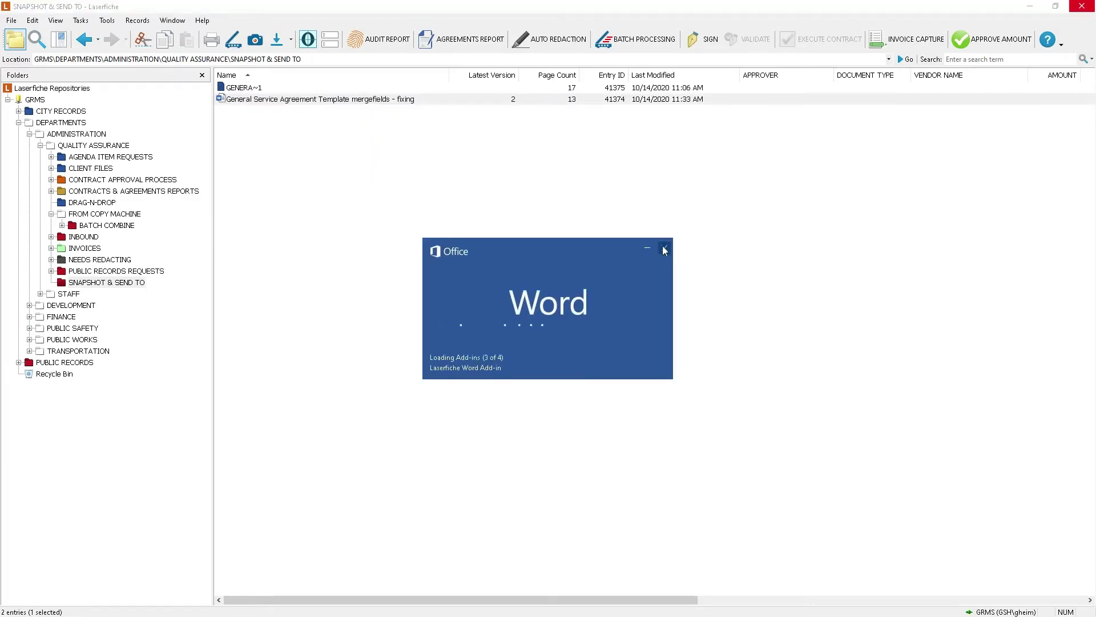
Examine the agreement template's version history in its metadata and select version 1
{"action": "left_click", "coordinate": [330, 41]}
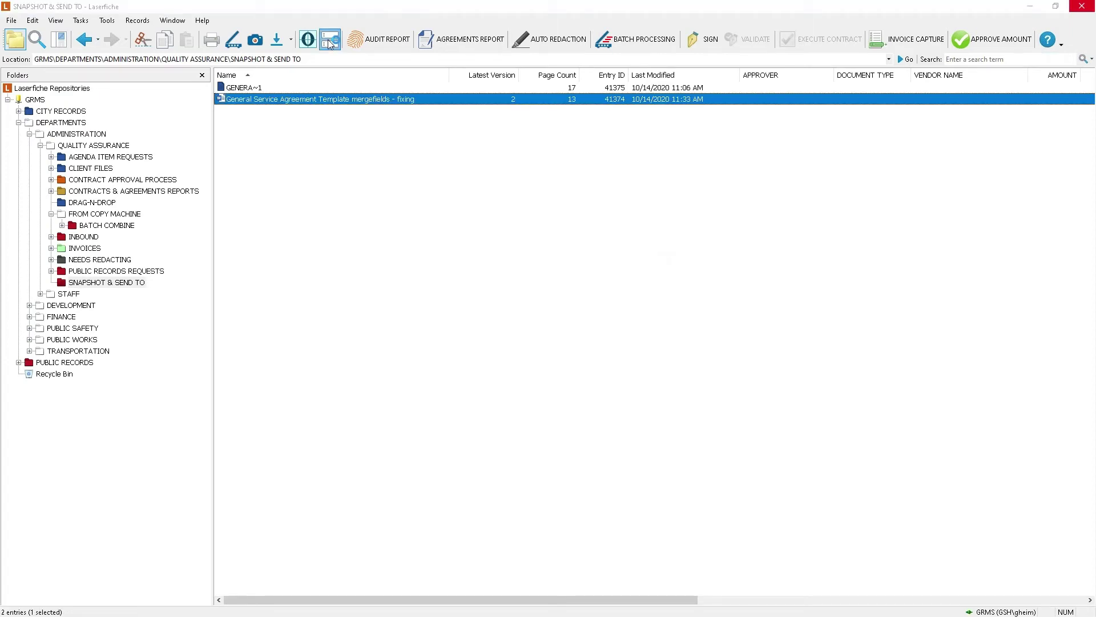
{"action": "left_click", "coordinate": [329, 41]}
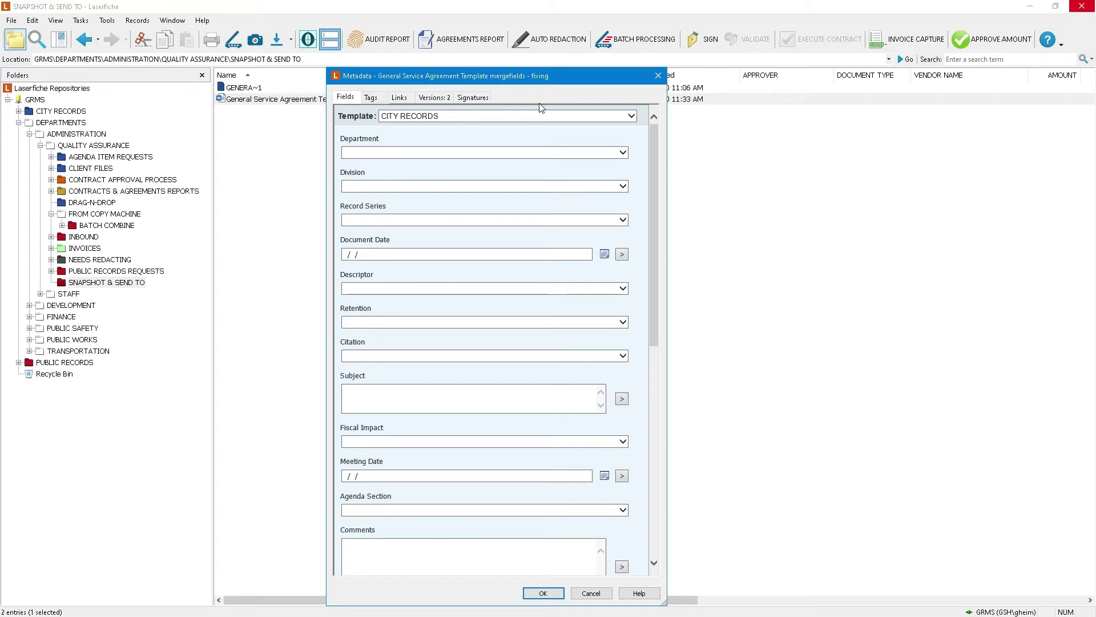
{"action": "left_click", "coordinate": [434, 97]}
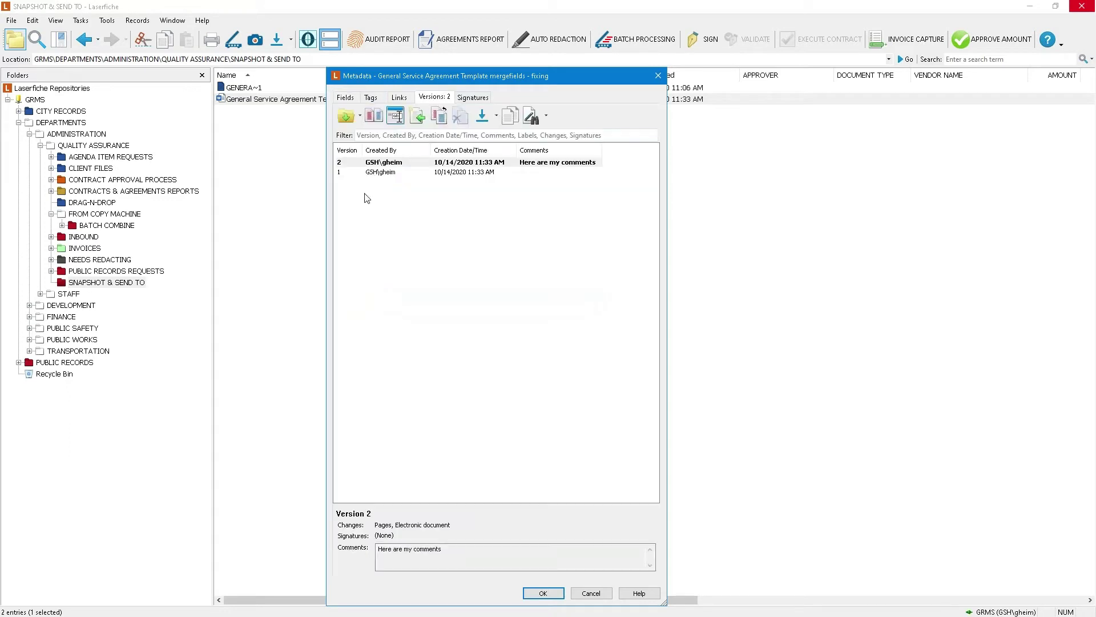
{"action": "left_click", "coordinate": [377, 173]}
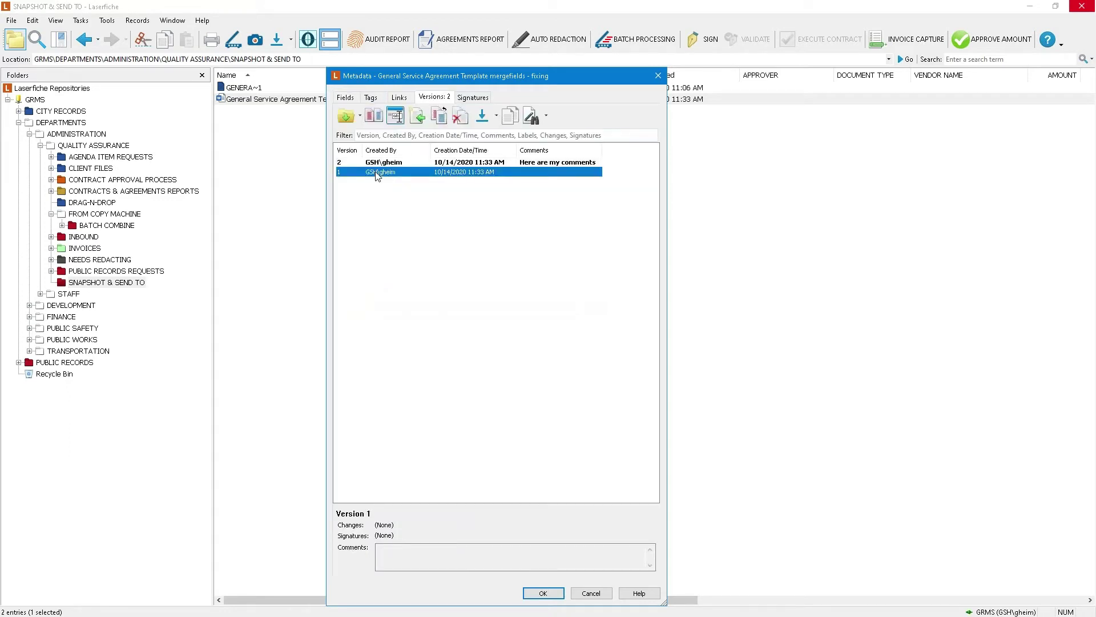
Compare versions 2 and 1 of the agreement template, review its links, tags and fields, and close the metadata without saving
{"action": "left_click", "coordinate": [388, 164]}
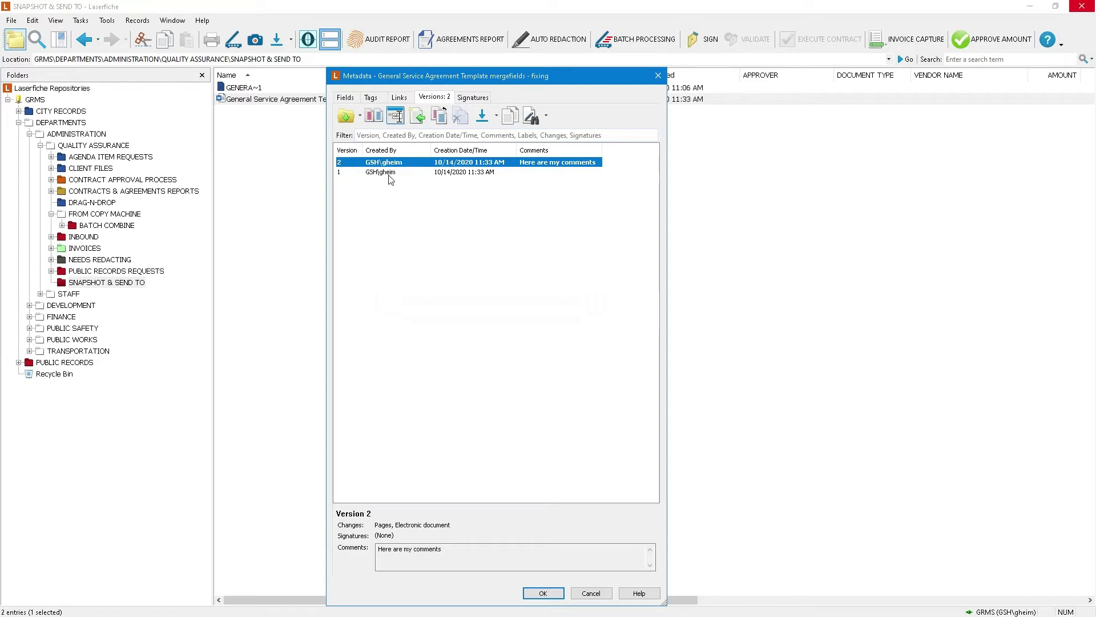
{"action": "left_click", "coordinate": [390, 173]}
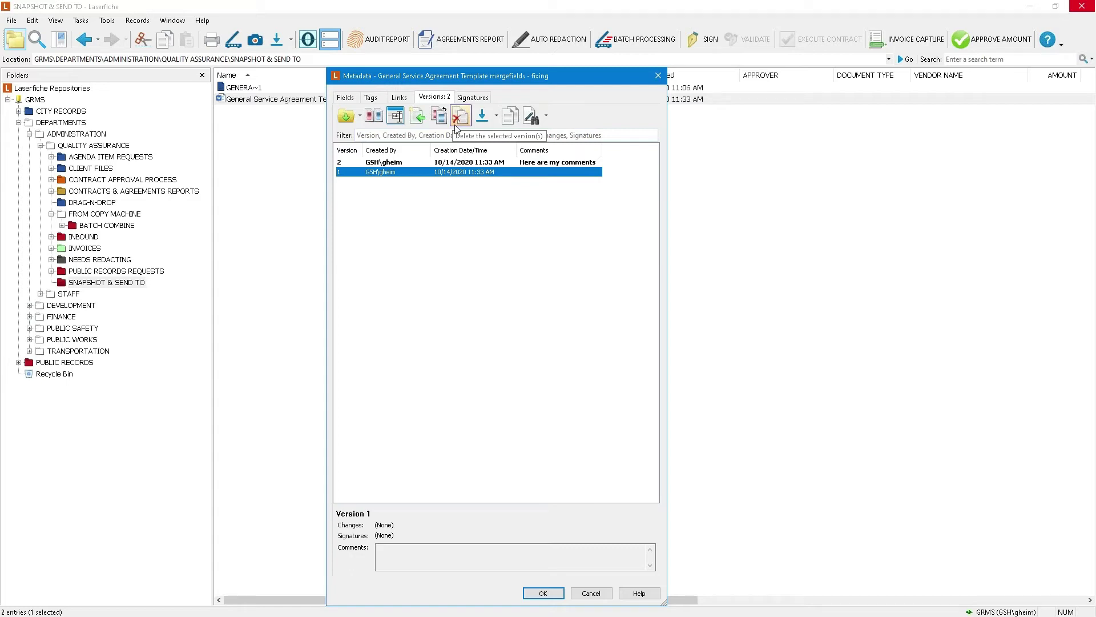
{"action": "left_click", "coordinate": [391, 99]}
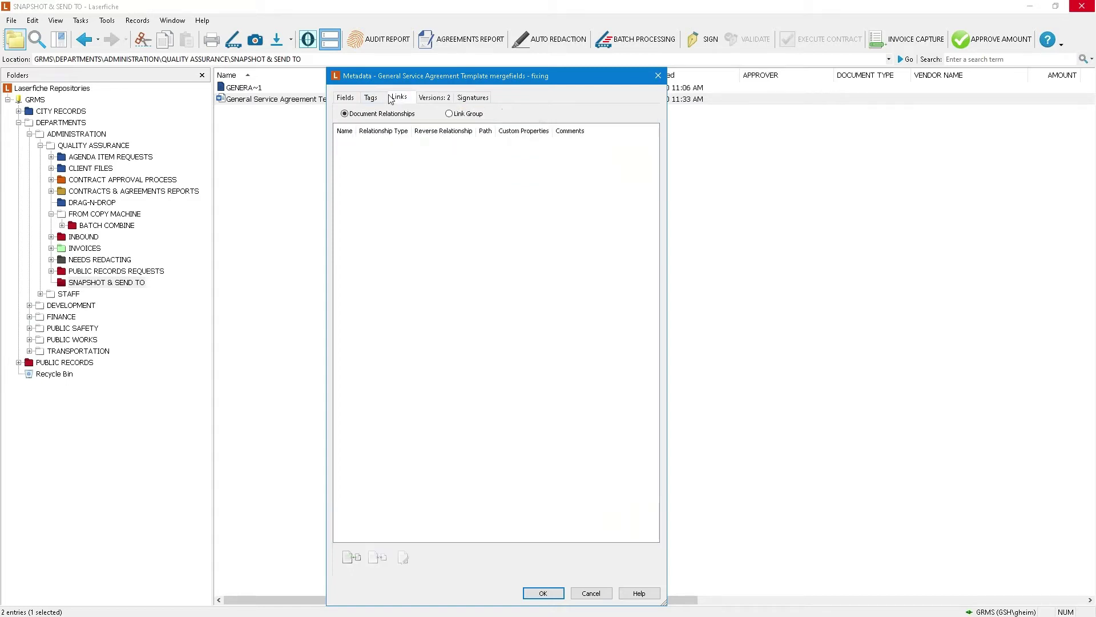
{"action": "left_click", "coordinate": [372, 97]}
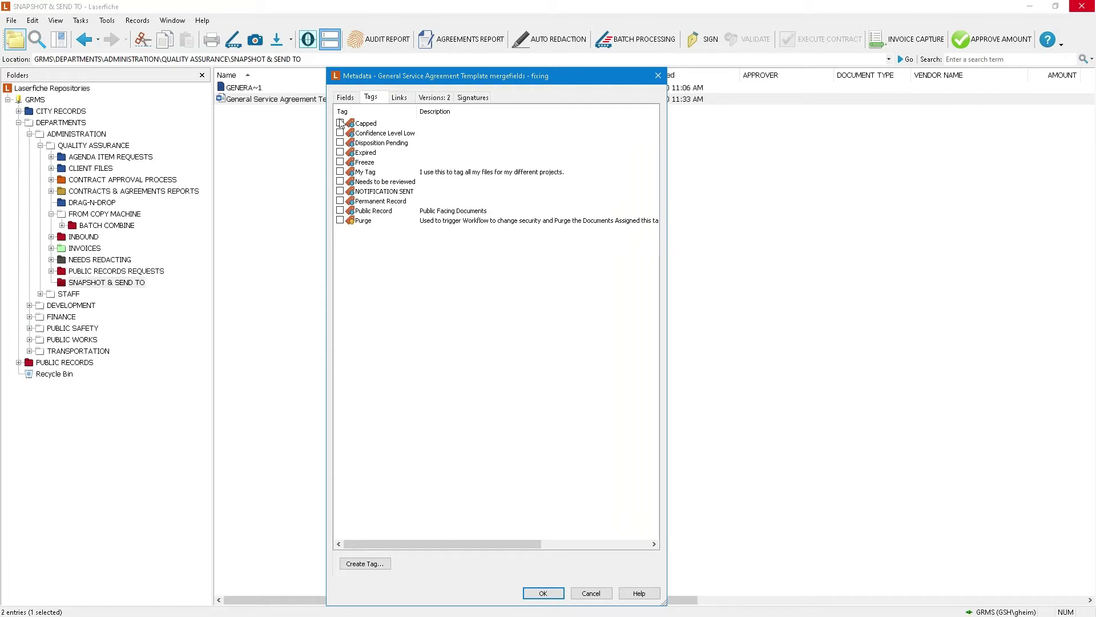
{"action": "left_click", "coordinate": [346, 97]}
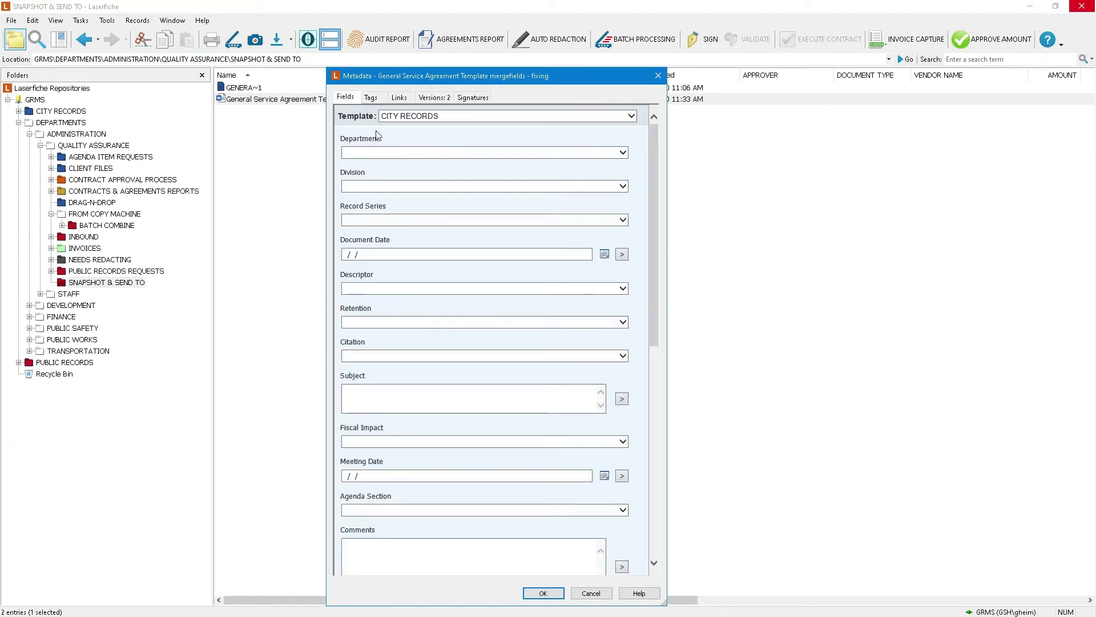
{"action": "left_click", "coordinate": [591, 592]}
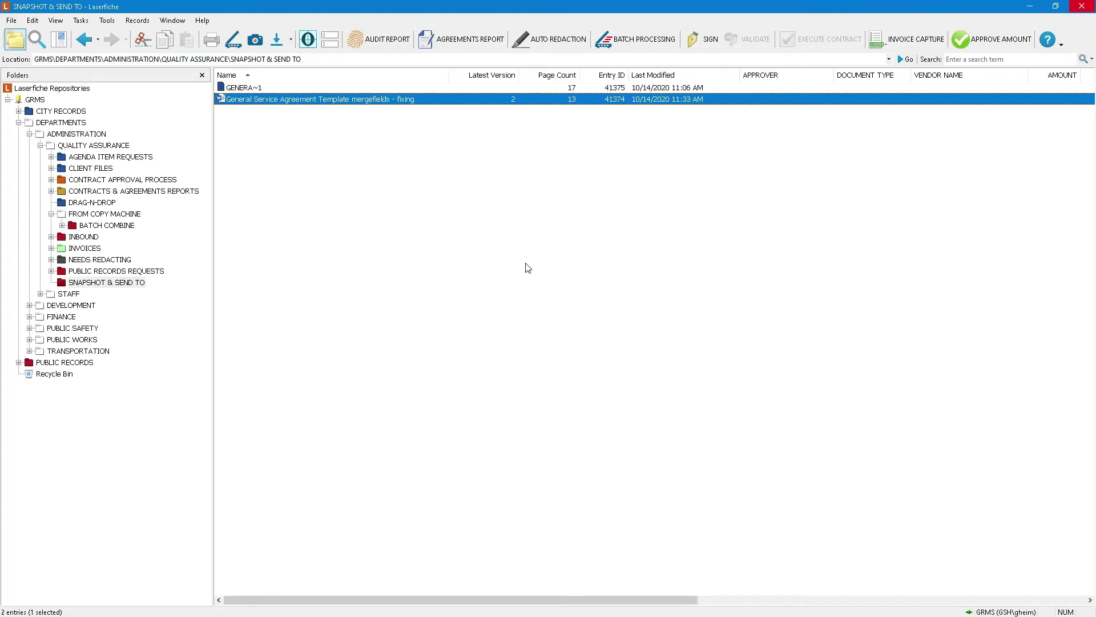
Generate new pages for the General Service Agreement Template document, view the pages in the document viewer and close it
{"action": "right_click", "coordinate": [249, 102]}
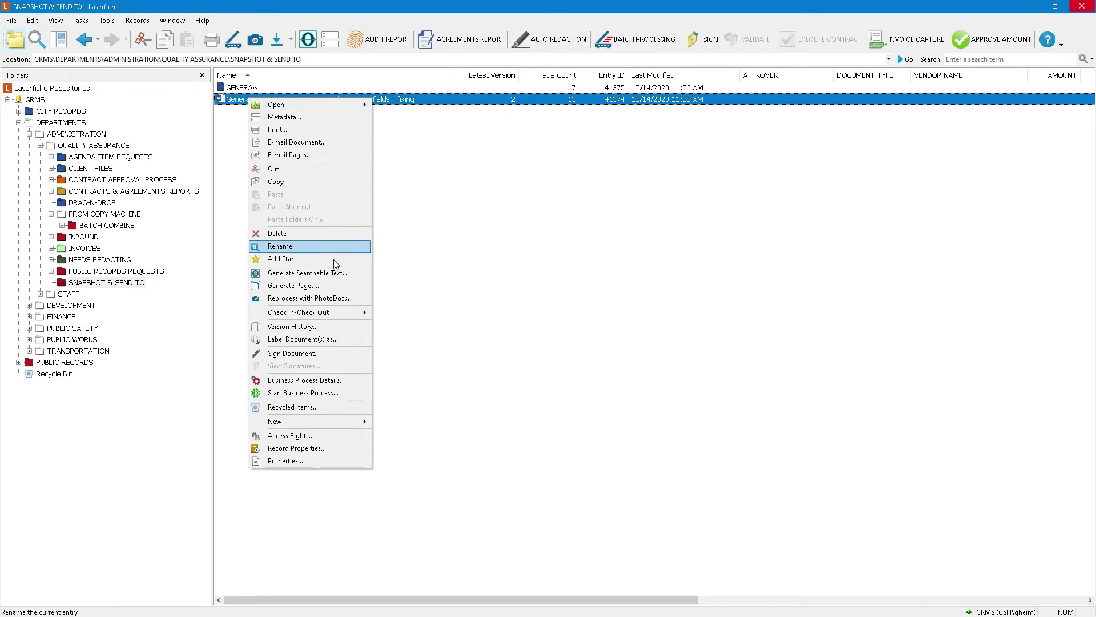
{"action": "left_click", "coordinate": [293, 285]}
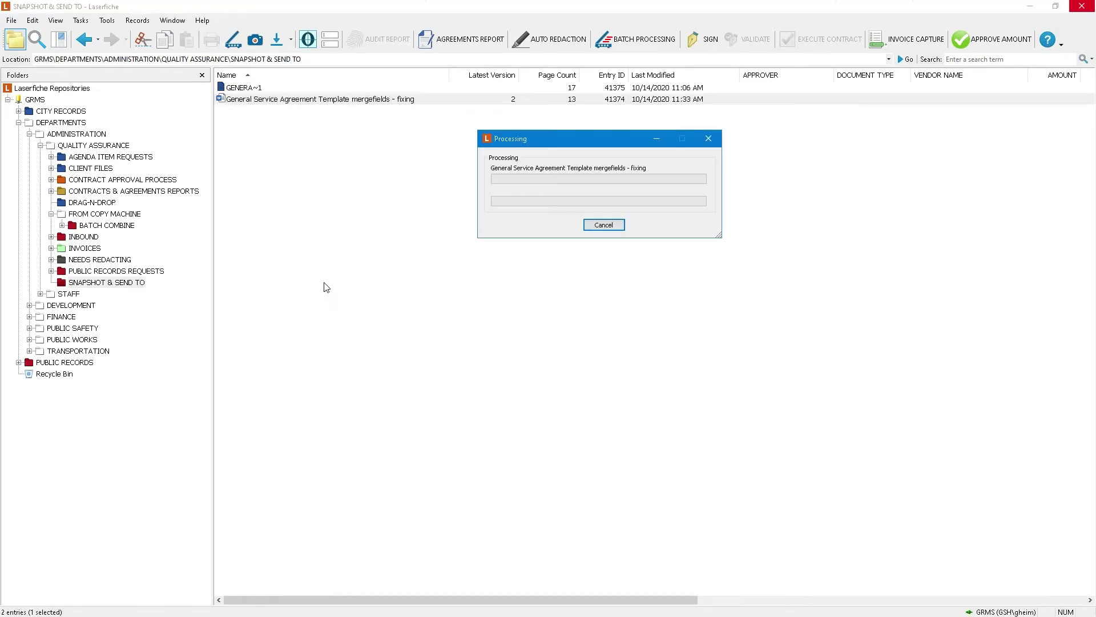
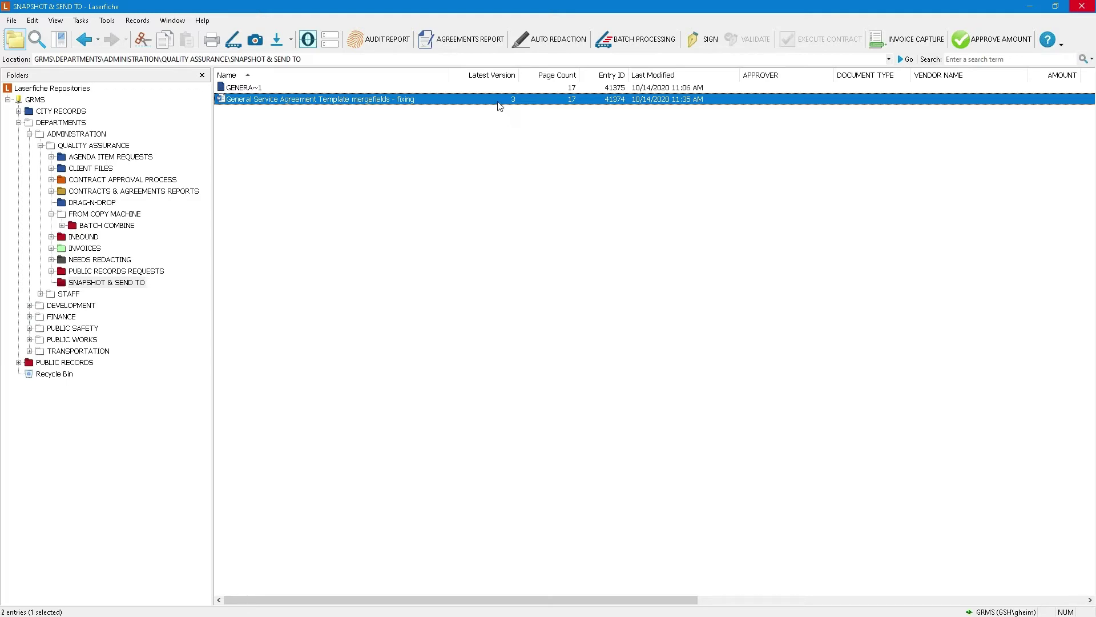
{"action": "right_click", "coordinate": [436, 102]}
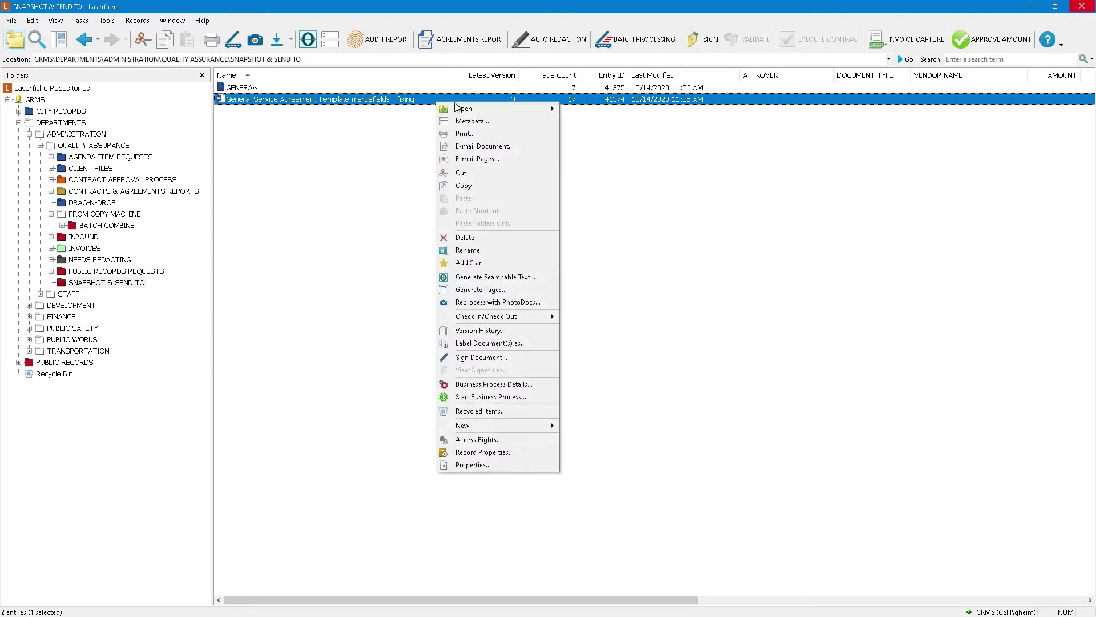
{"action": "mouse_move", "coordinate": [464, 109]}
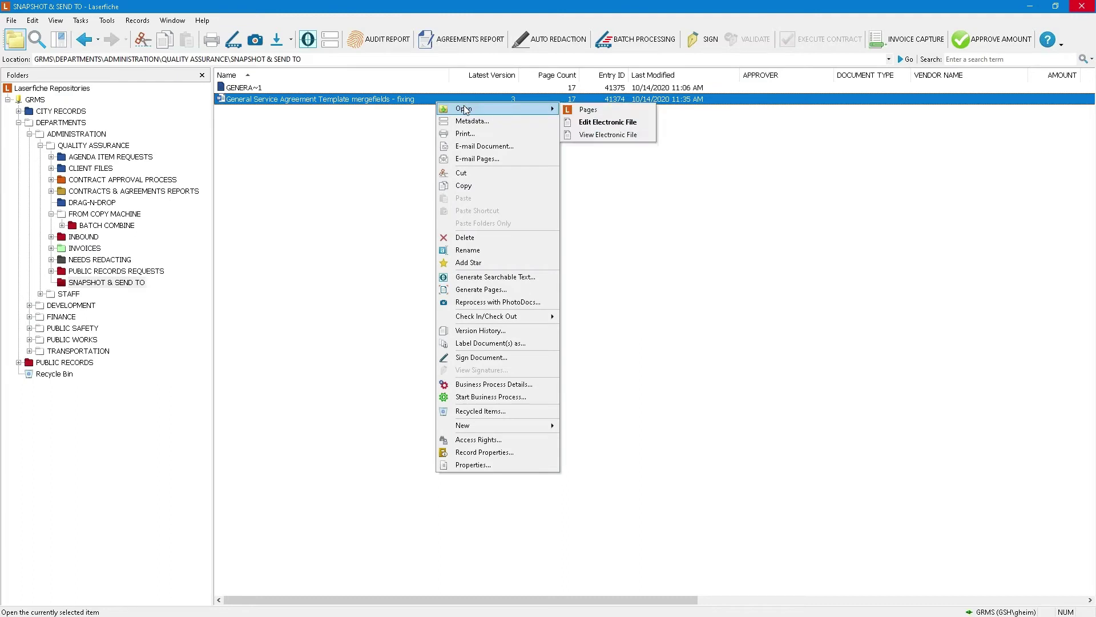
{"action": "left_click", "coordinate": [600, 108]}
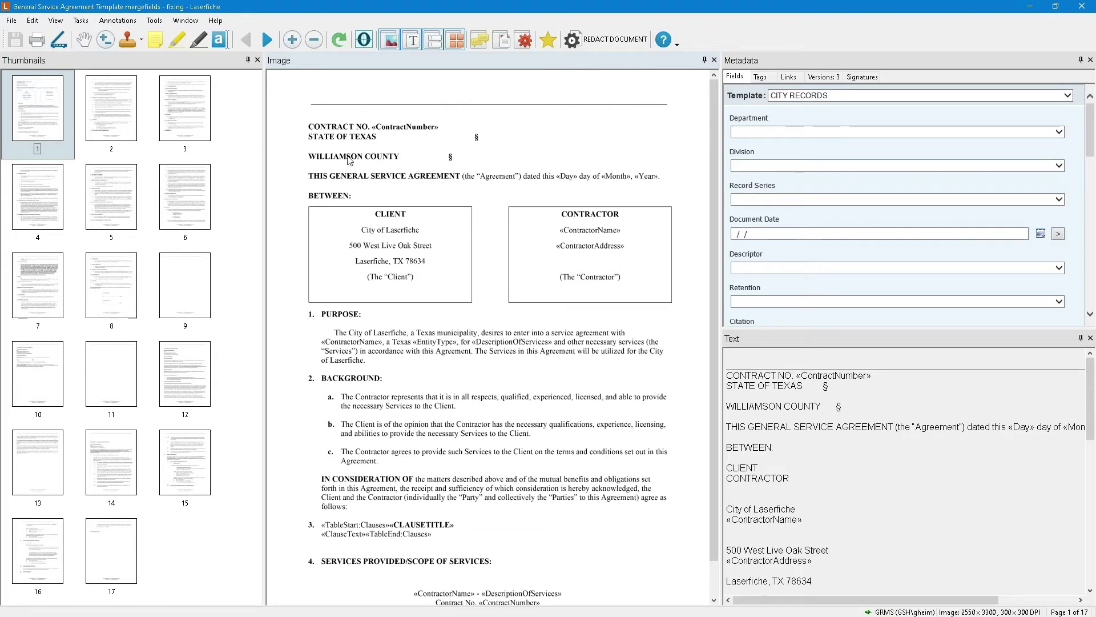
{"action": "left_click", "coordinate": [1079, 6]}
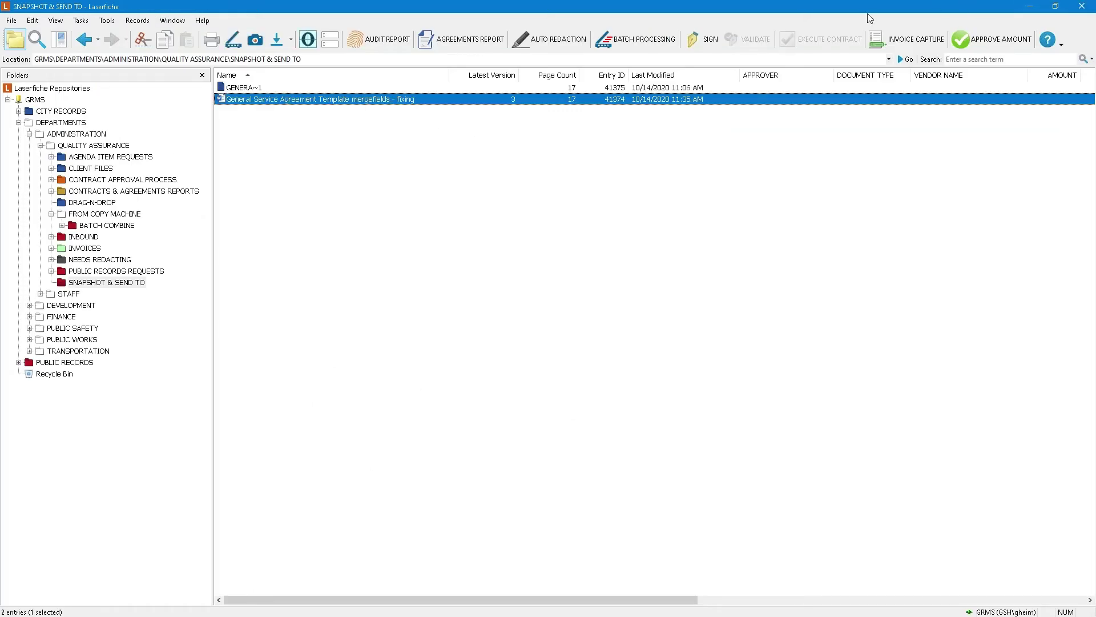
Bring up the Check In/Check Out options for the General Service Agreement Template document
{"action": "right_click", "coordinate": [348, 100]}
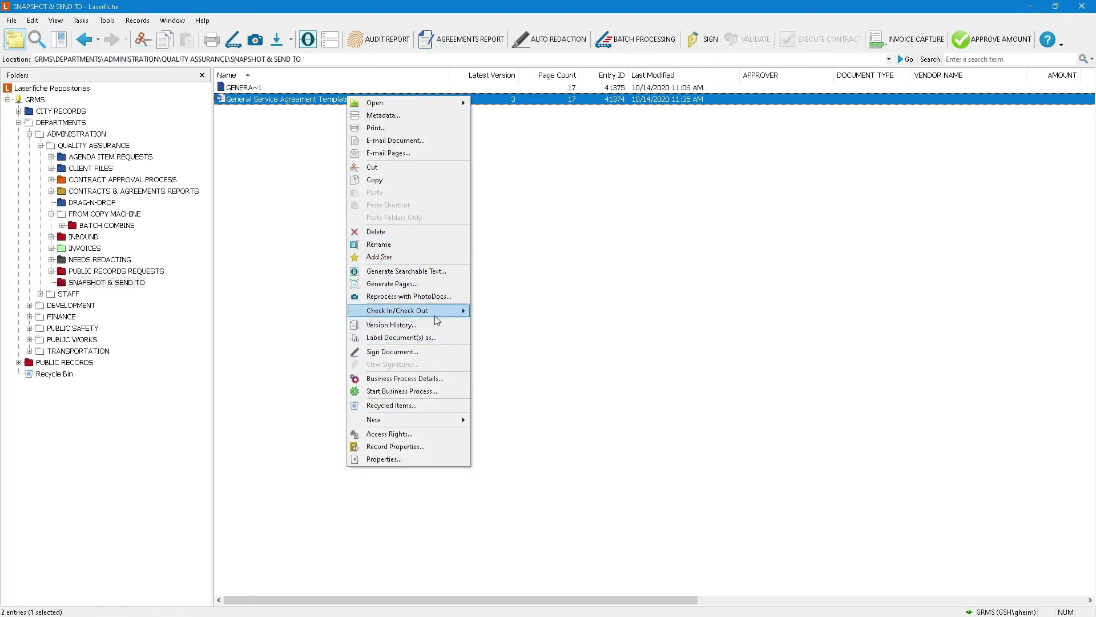
{"action": "mouse_move", "coordinate": [435, 311]}
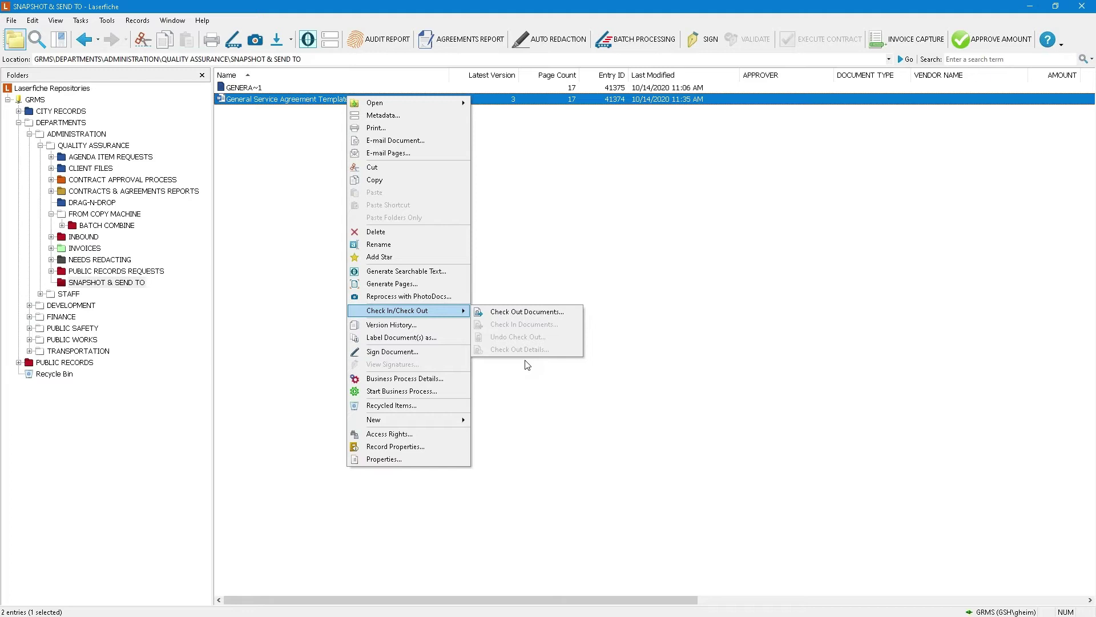
{"action": "left_click", "coordinate": [569, 417]}
{"action": "left_click", "coordinate": [570, 417]}
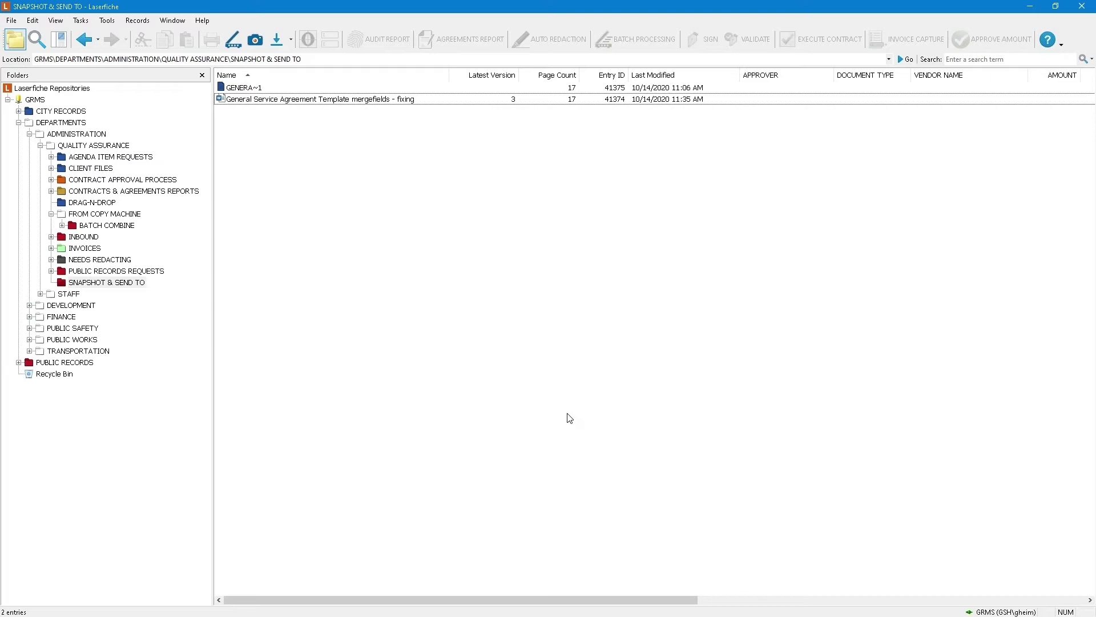
Run a quick search of the repository's document text for "paperless"
{"action": "left_click", "coordinate": [978, 58]}
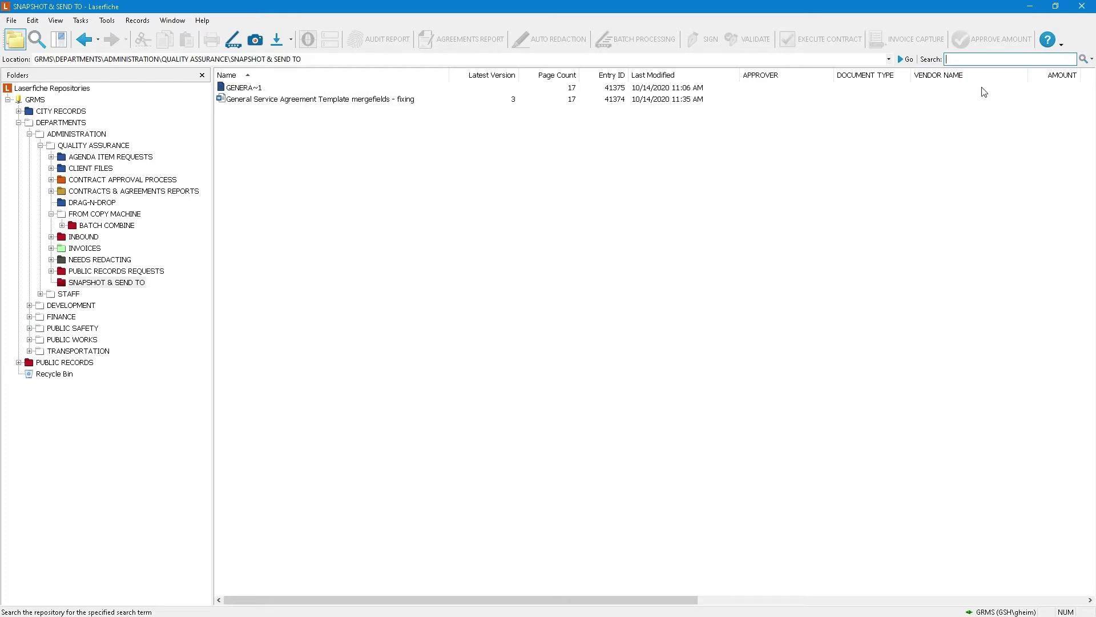
{"action": "left_click", "coordinate": [1091, 59]}
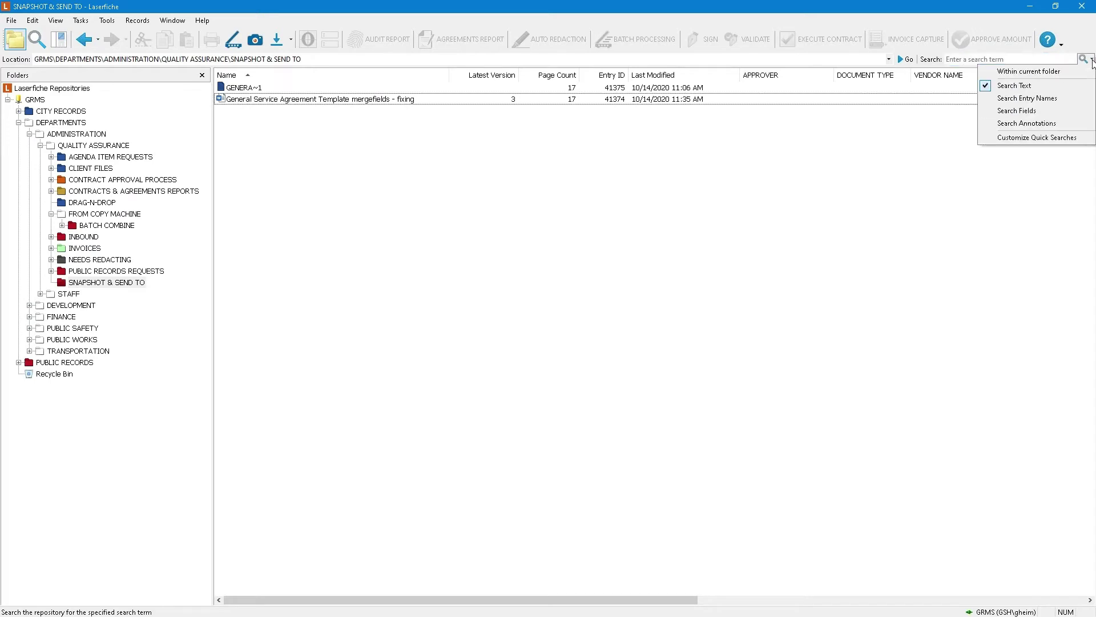
{"action": "left_click", "coordinate": [1027, 98]}
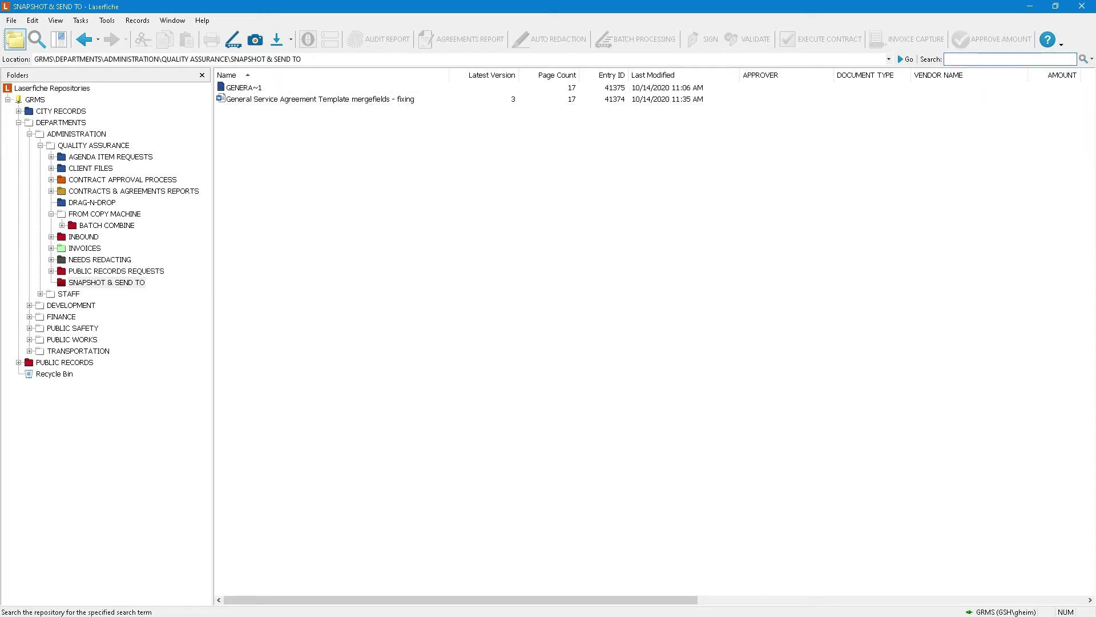
{"action": "type", "text": "paperless"}
{"action": "key", "text": "Return"}
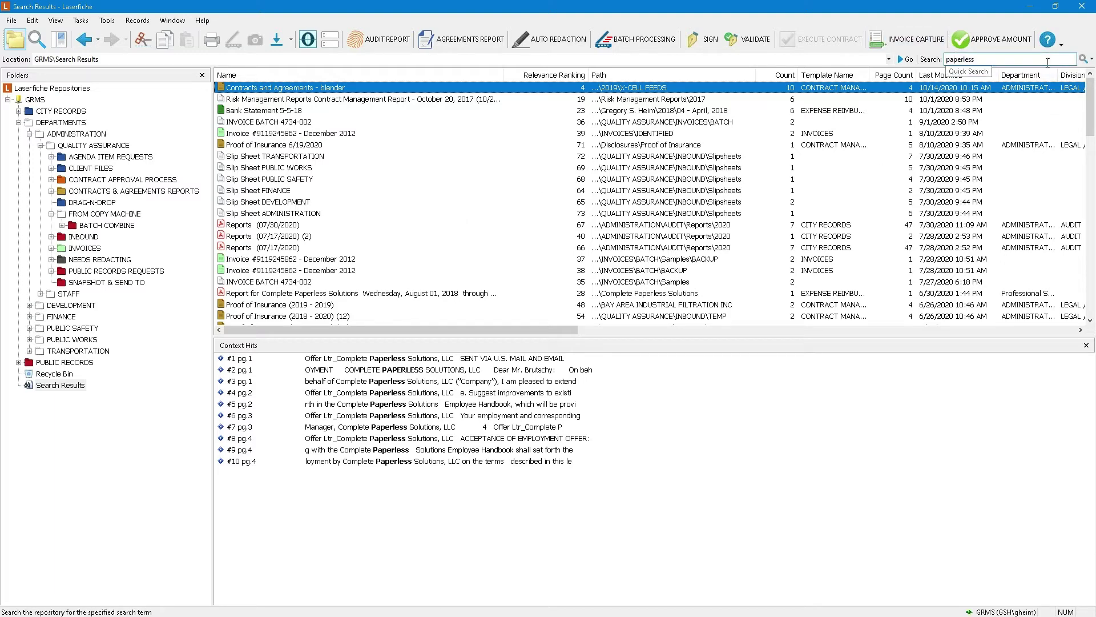
Check the quick search options and compare the context hits of several results, including Proof of Insurance, Reports, Slip Sheet and Contracts and Agreements - blender
{"action": "left_click", "coordinate": [1092, 60]}
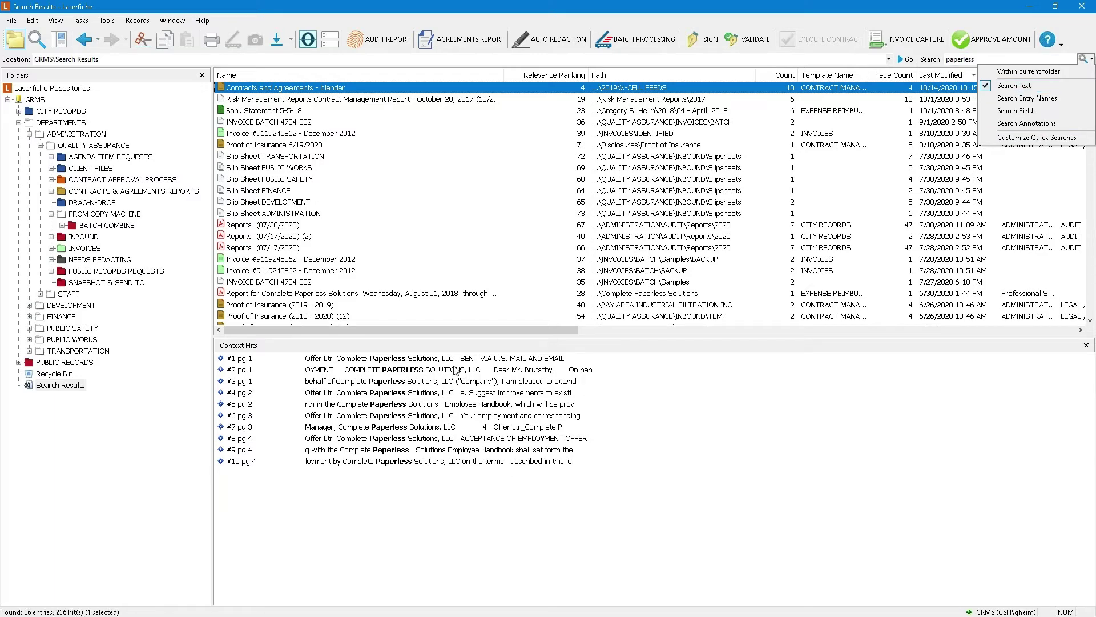
{"action": "left_click", "coordinate": [285, 89]}
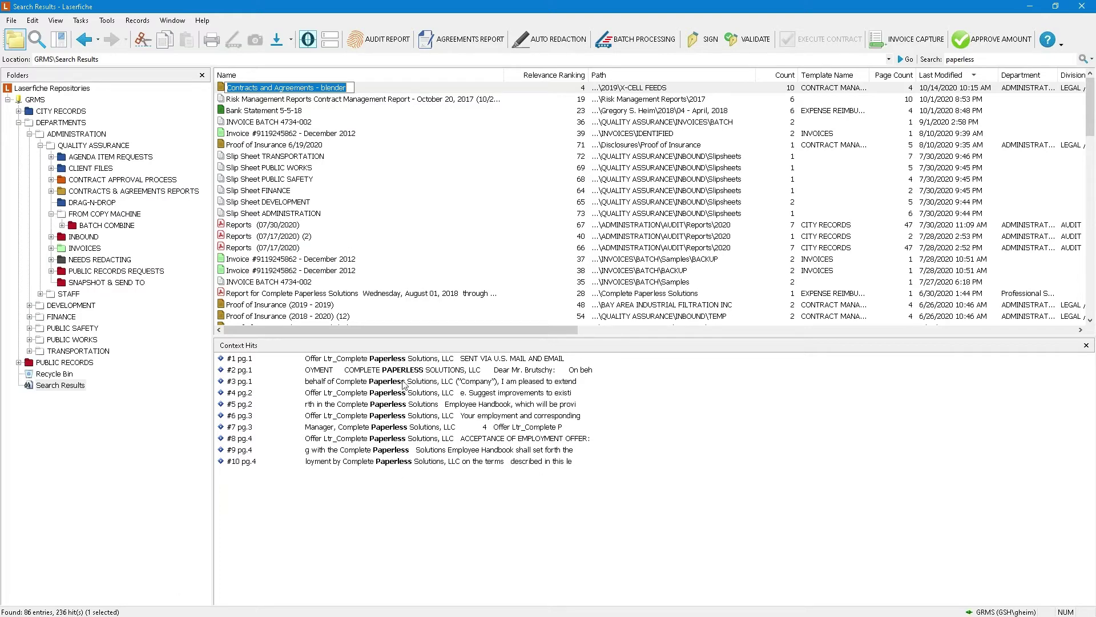
{"action": "left_click", "coordinate": [222, 90]}
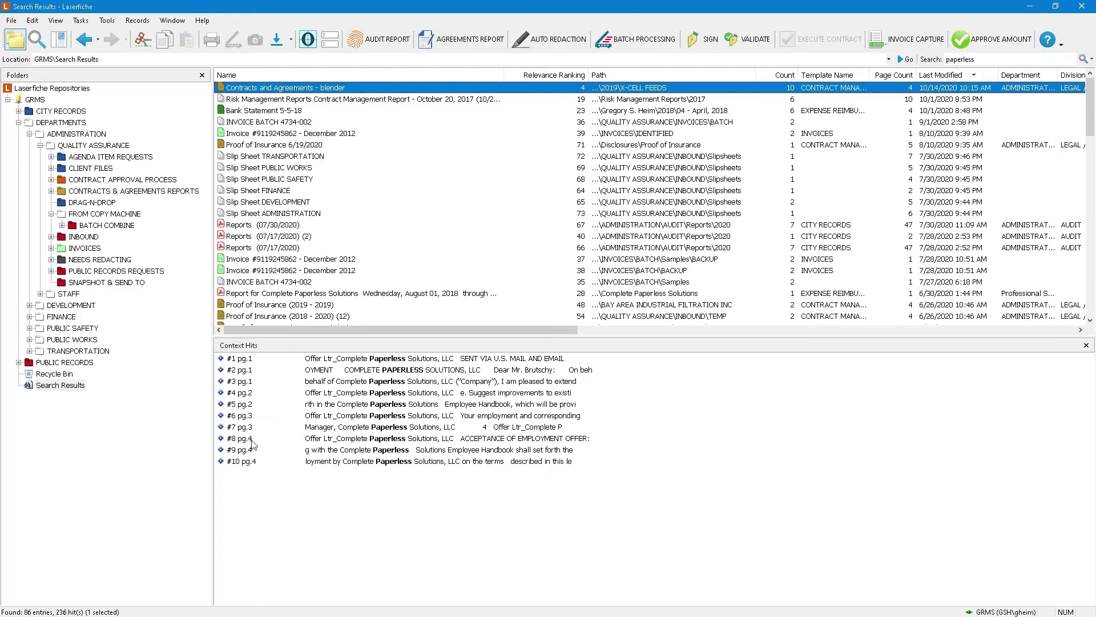
{"action": "left_click", "coordinate": [270, 320]}
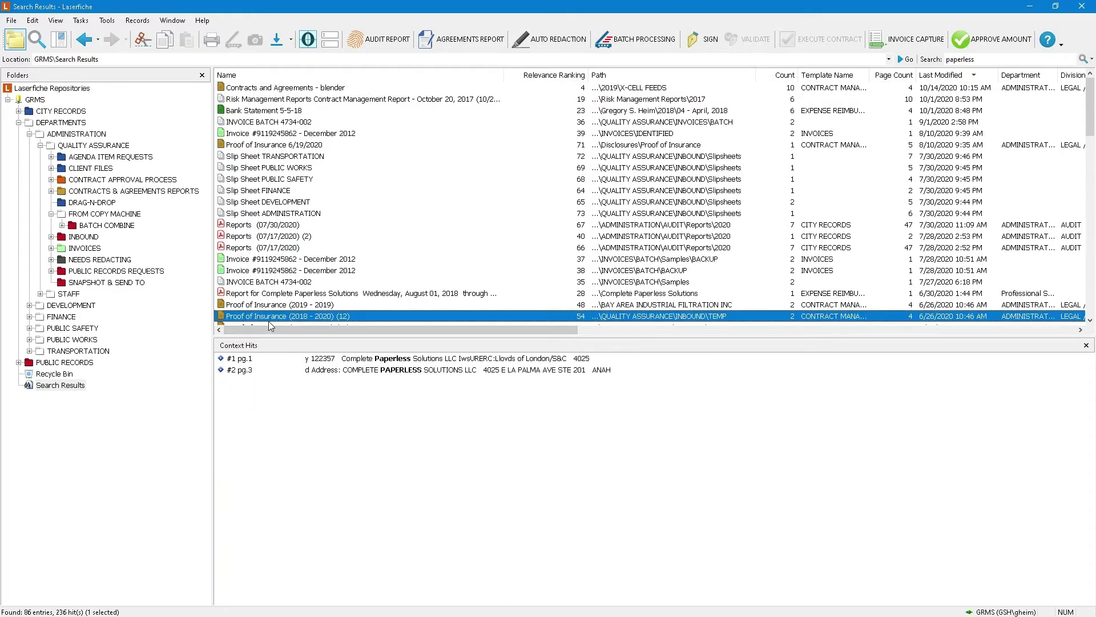
{"action": "left_click", "coordinate": [268, 304]}
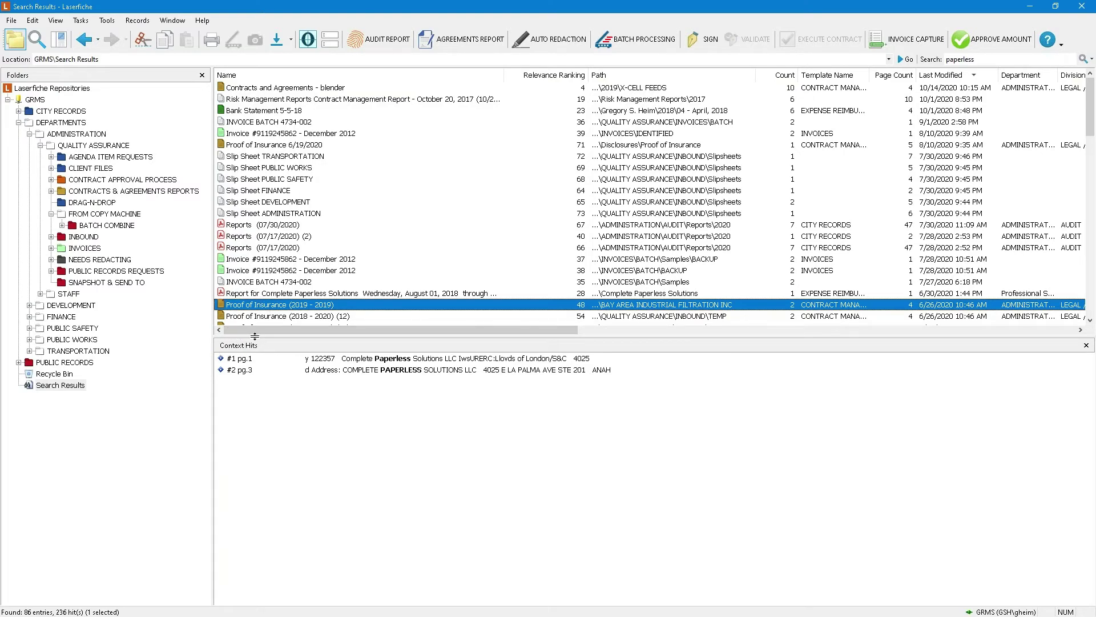
{"action": "left_click", "coordinate": [269, 247]}
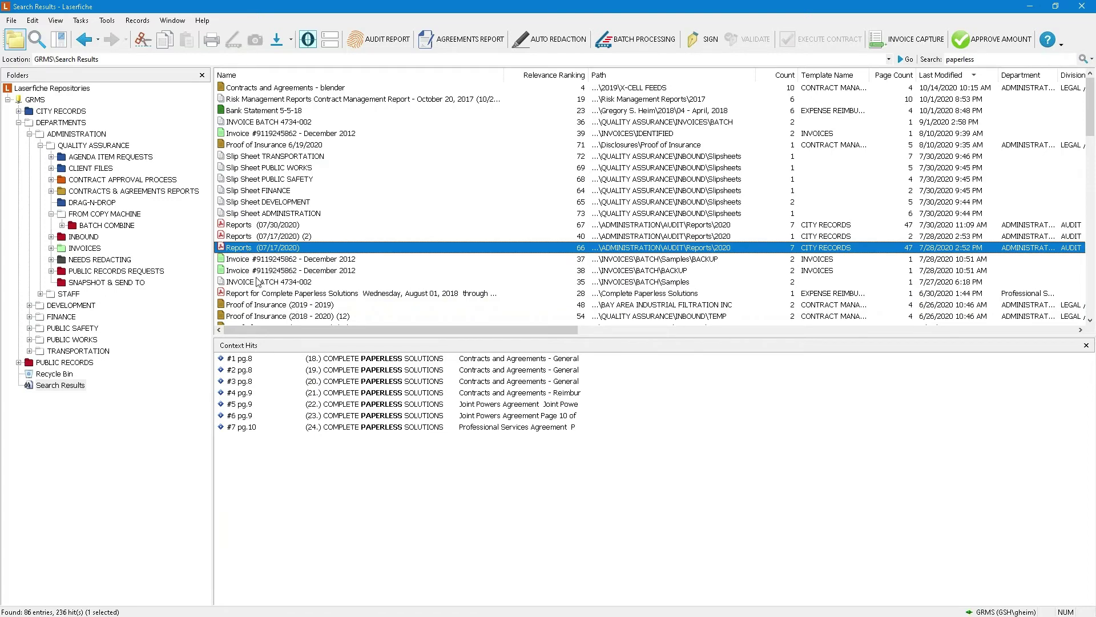
{"action": "left_click", "coordinate": [253, 168]}
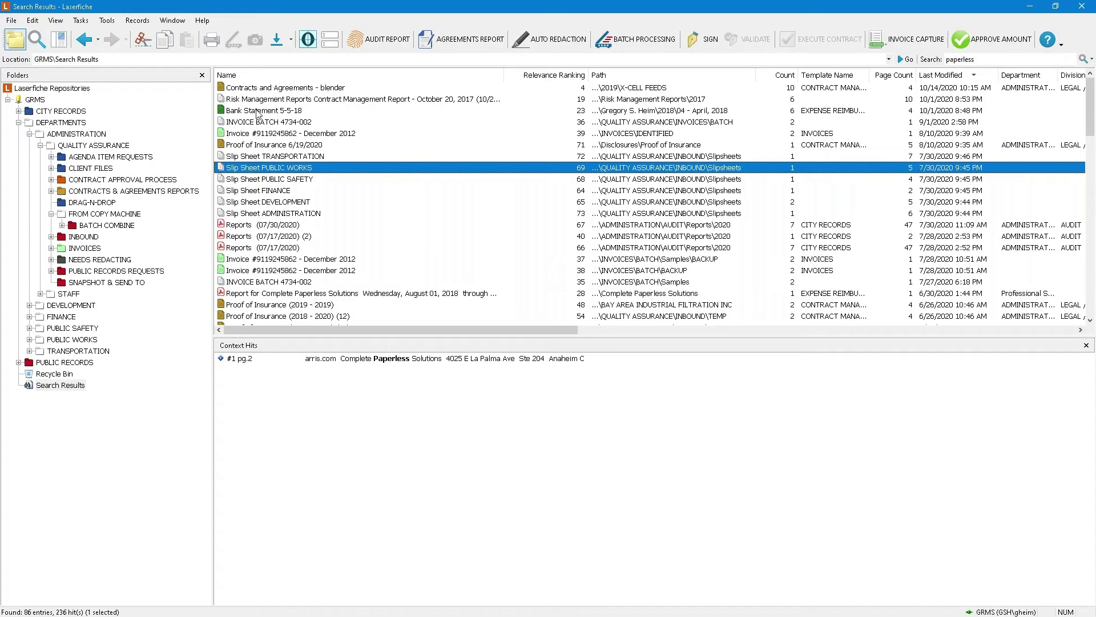
{"action": "left_click", "coordinate": [260, 88]}
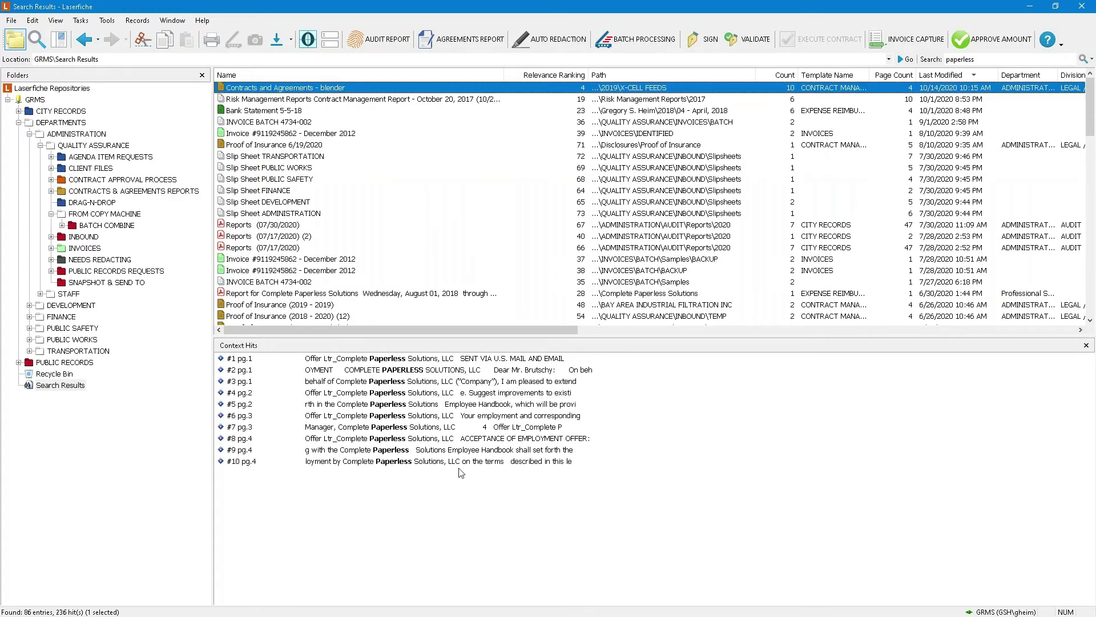
Open Contracts and Agreements - blender from a page 4 context hit and inspect the highlighted word "Paperless" up close
{"action": "left_click", "coordinate": [242, 451]}
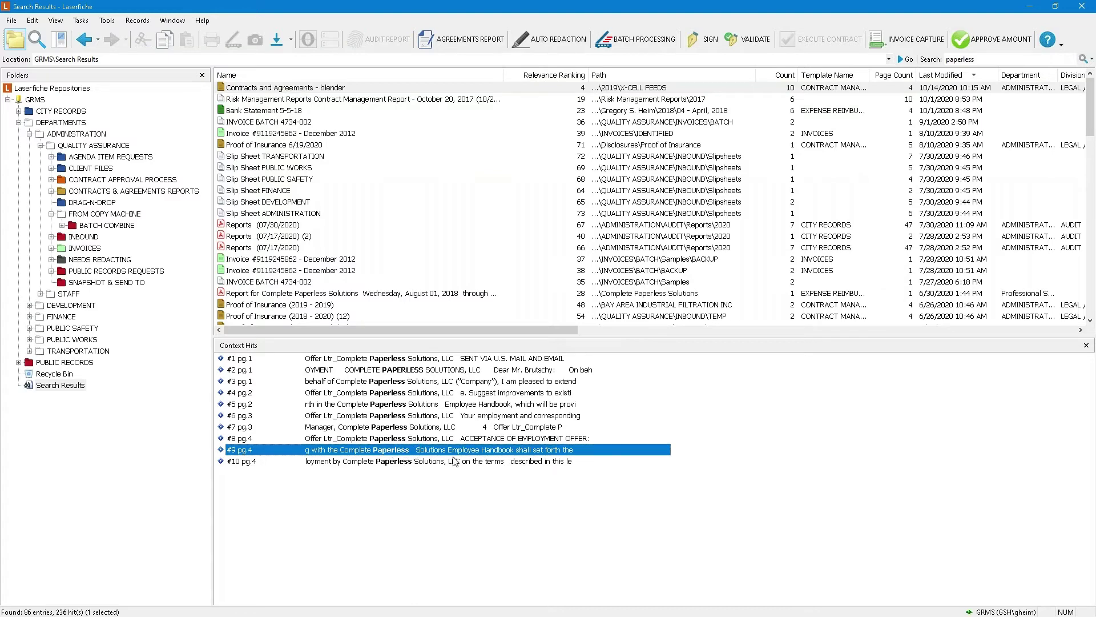
{"action": "double_click", "coordinate": [544, 448]}
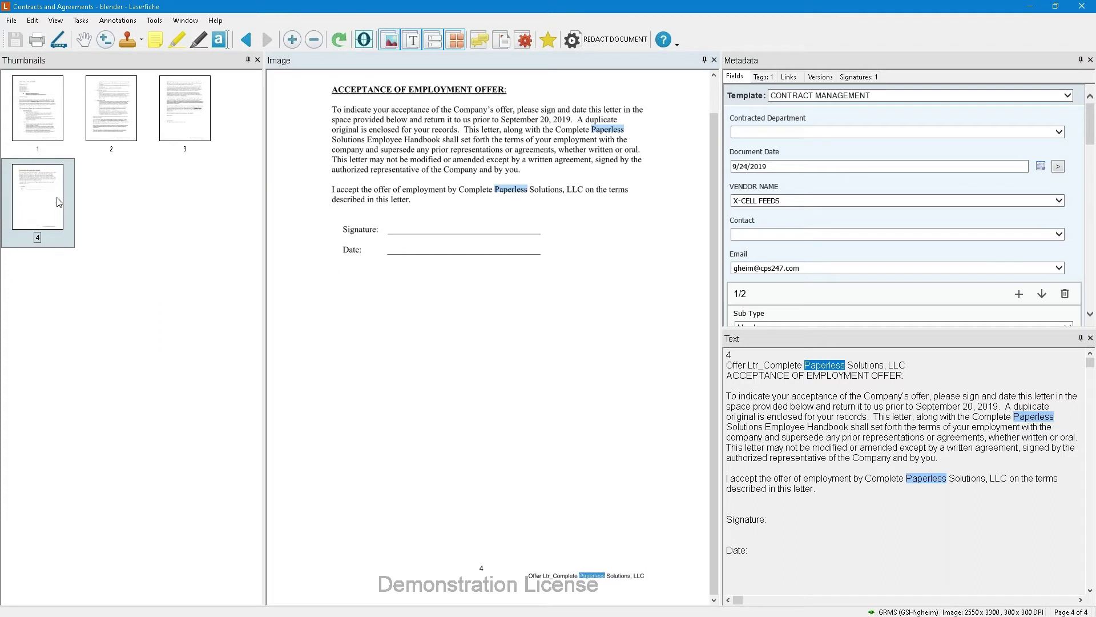
{"action": "left_click_drag", "start_coordinate": [564, 106], "coordinate": [639, 137]}
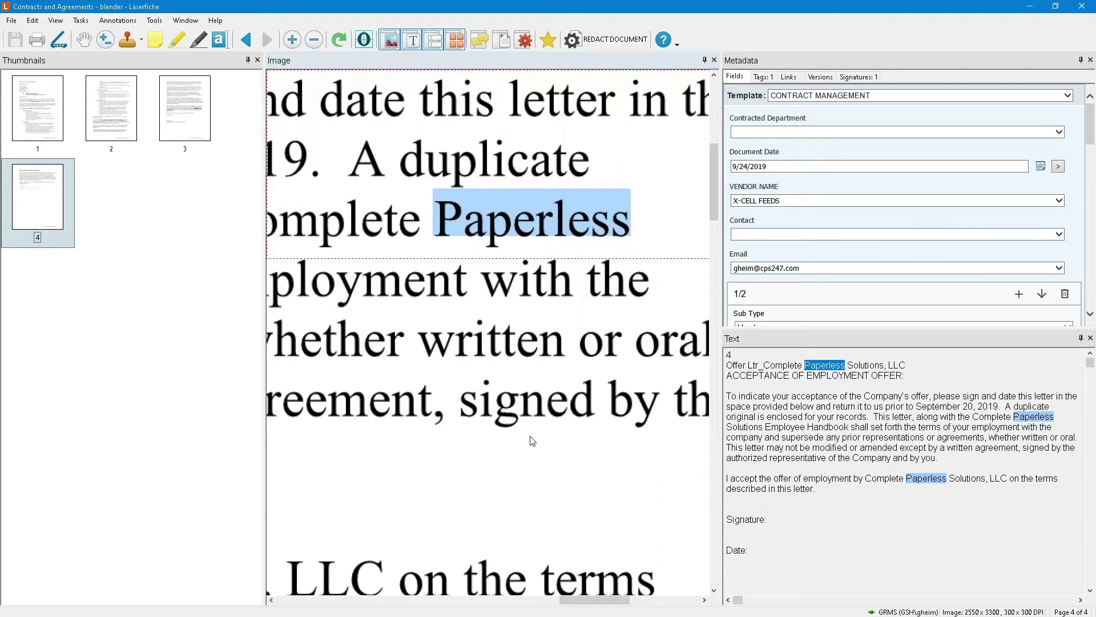
{"action": "scroll", "coordinate": [532, 441], "scroll_direction": "down", "scroll_amount": 3}
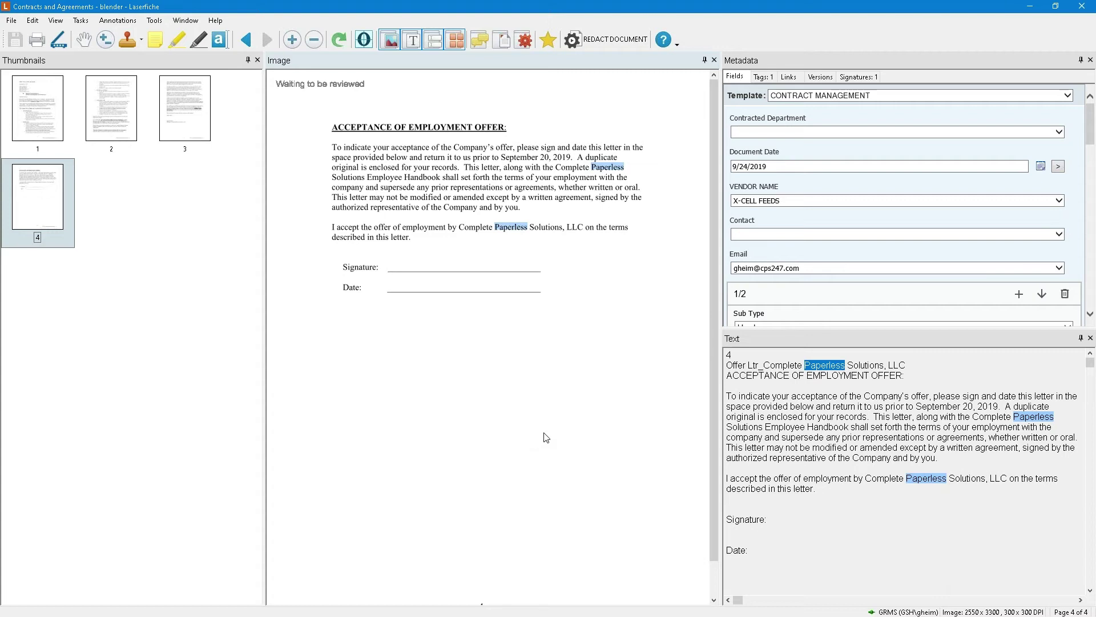
Close the document's Text pane and narrow the Thumbnails pane to give the image more room
{"action": "left_click", "coordinate": [1091, 338]}
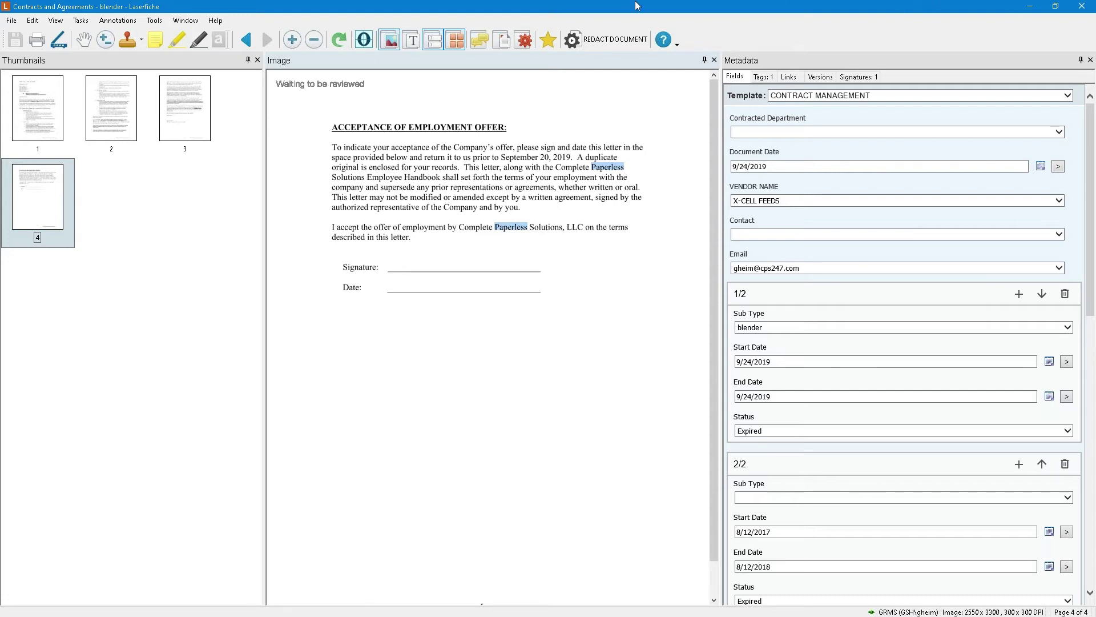
{"action": "left_click_drag", "start_coordinate": [264, 200], "coordinate": [232, 200]}
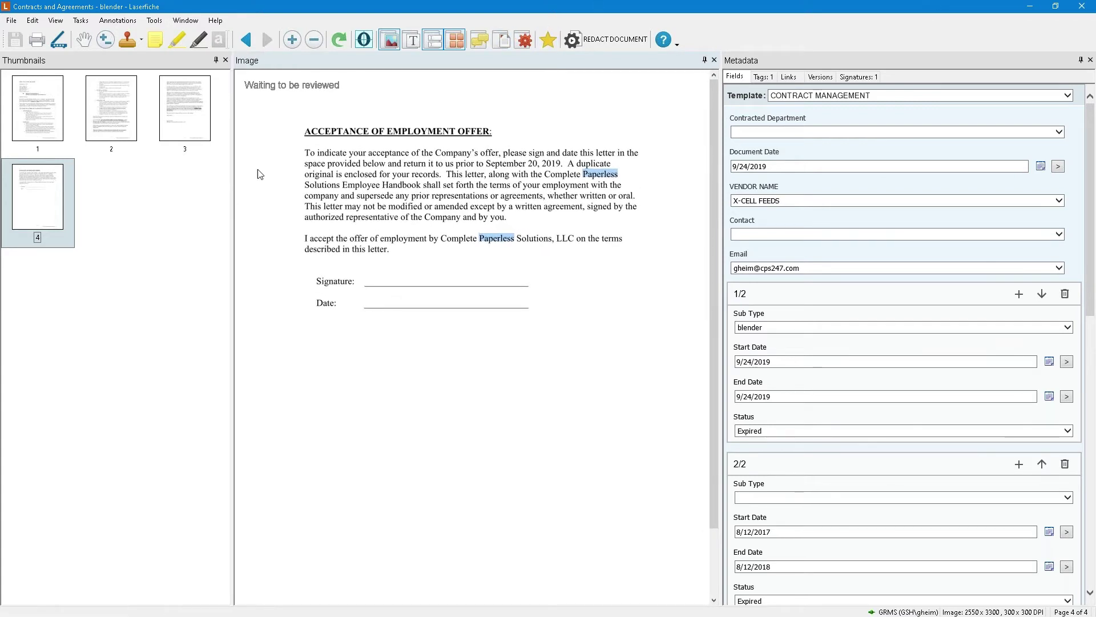
Review which panes can be shown or hidden for the document, including their shortcuts and the default layout option
{"action": "left_click", "coordinate": [53, 22]}
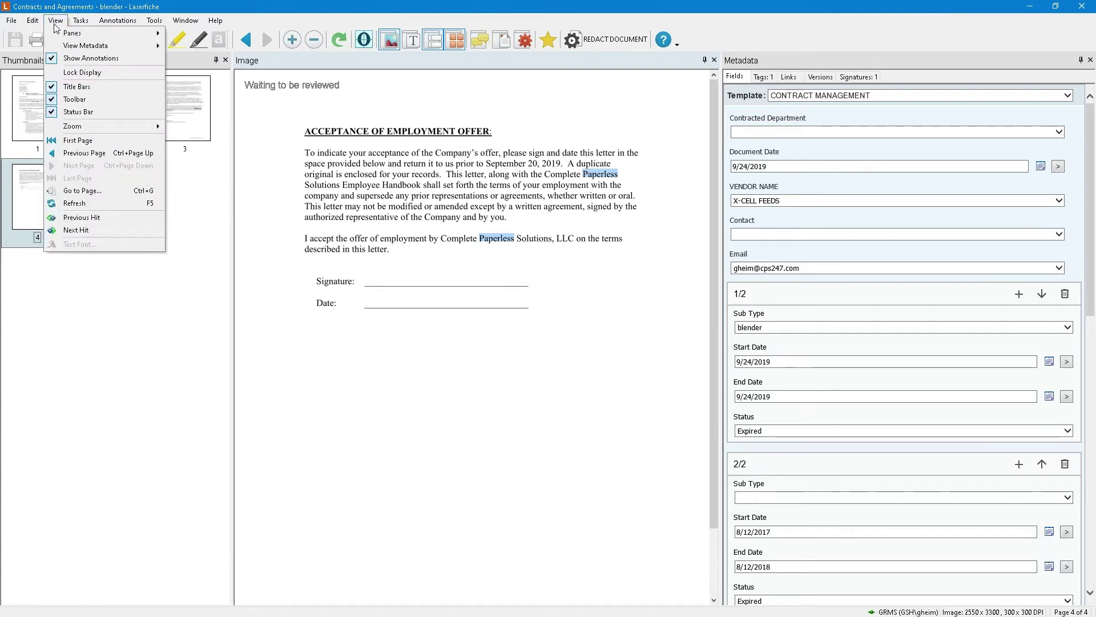
{"action": "mouse_move", "coordinate": [60, 36]}
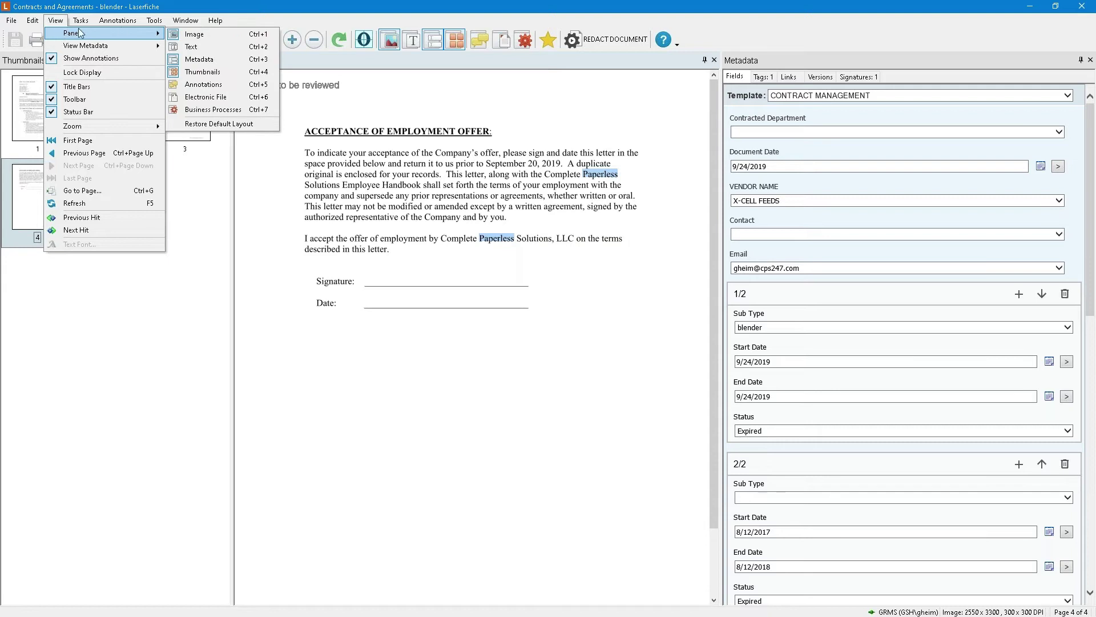
{"action": "left_click", "coordinate": [80, 20]}
{"action": "left_click", "coordinate": [81, 20]}
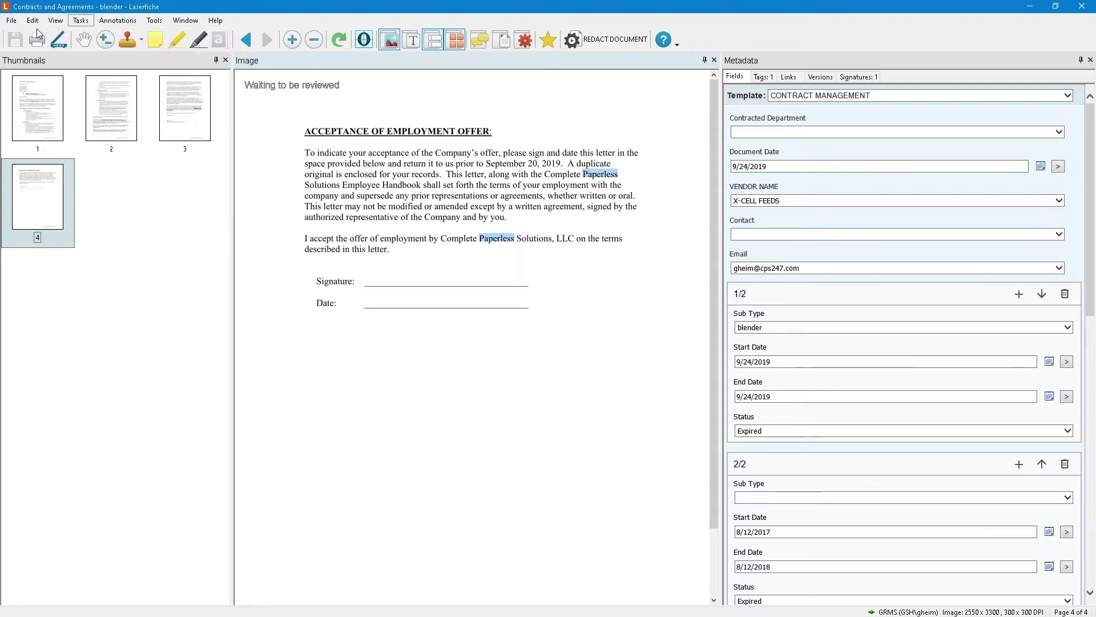
{"action": "left_click", "coordinate": [61, 20]}
{"action": "mouse_move", "coordinate": [71, 35]}
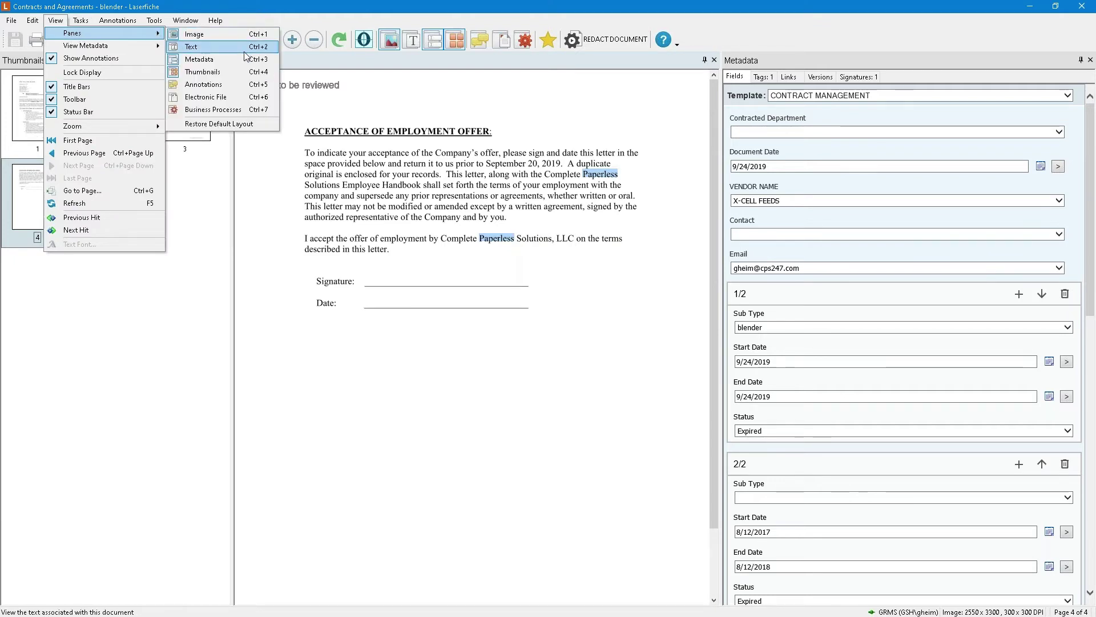
{"action": "left_click", "coordinate": [295, 195]}
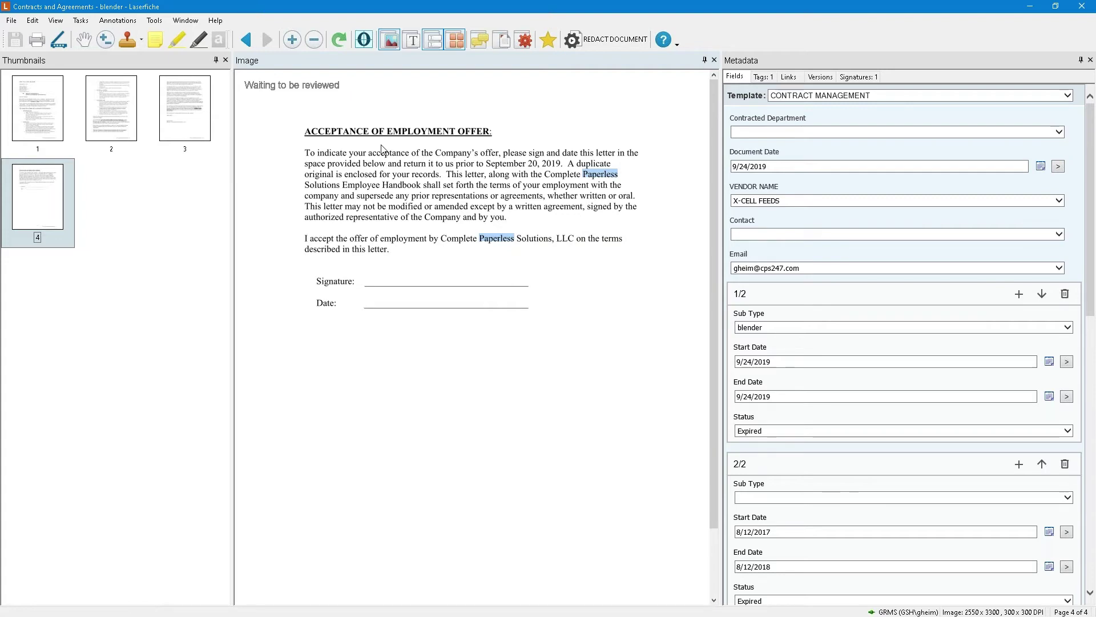
{"action": "key", "text": "ctrl+1"}
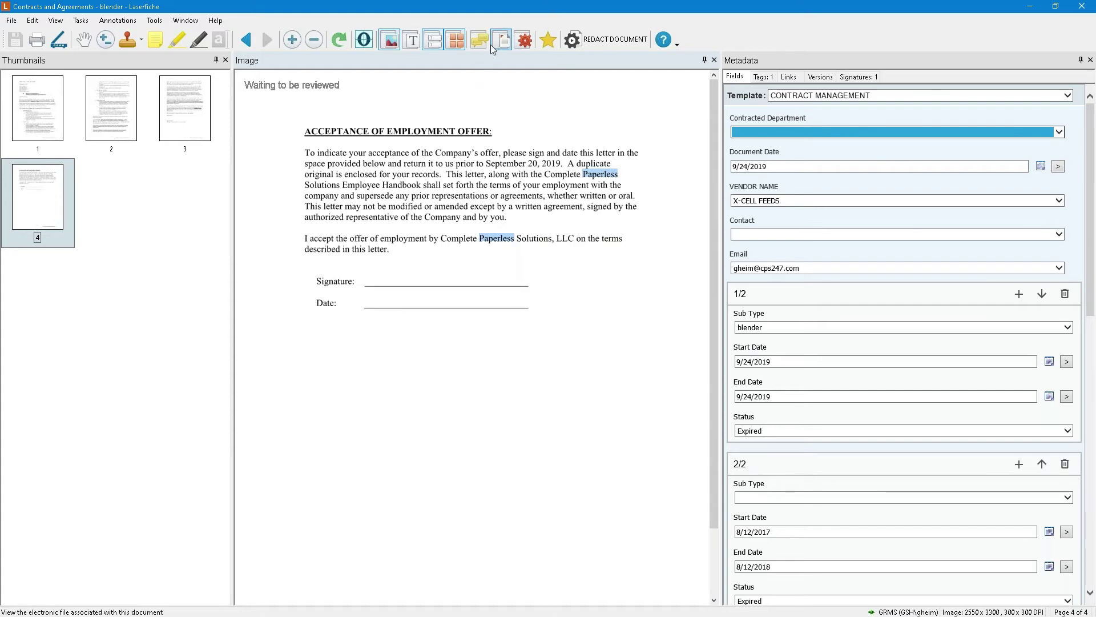
Show the Text and Electronic File panes for the contract document and close the document
{"action": "left_click", "coordinate": [411, 39]}
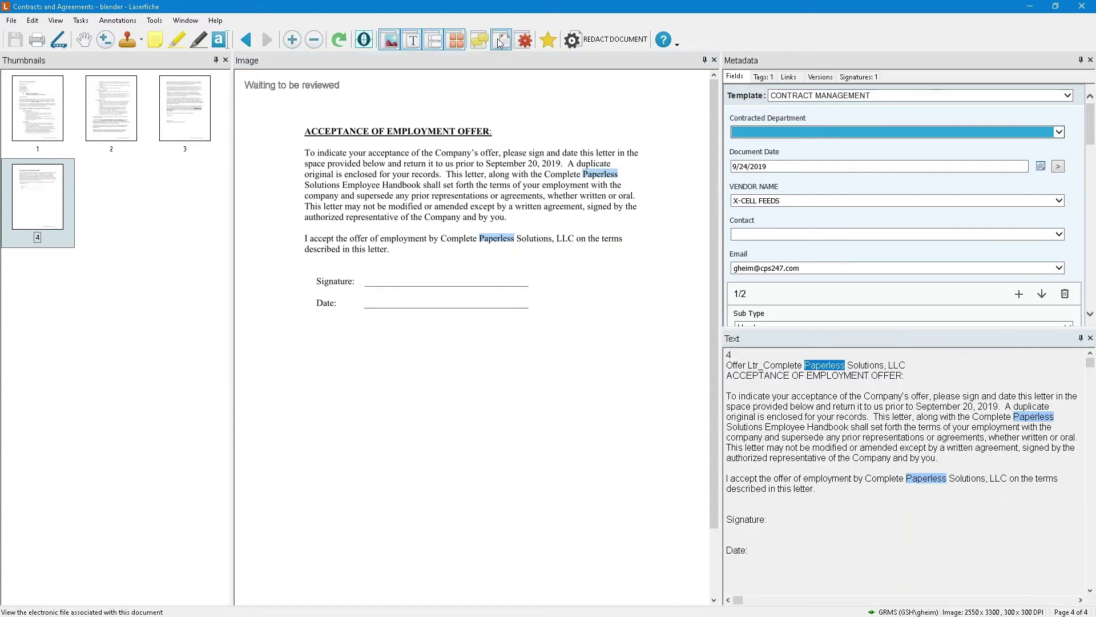
{"action": "left_click", "coordinate": [500, 40]}
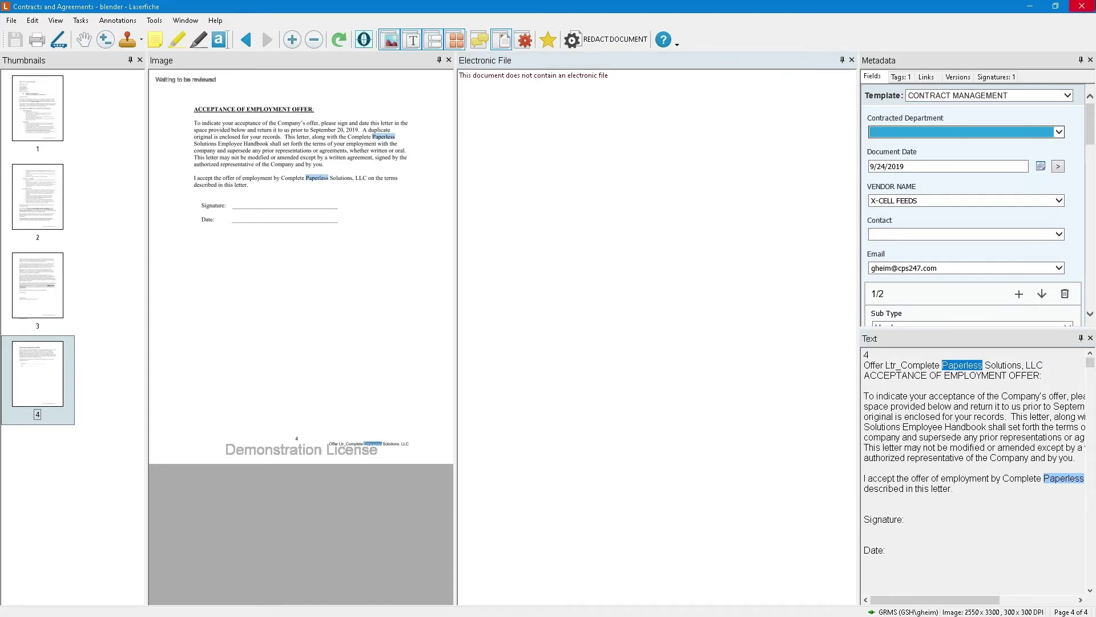
{"action": "left_click", "coordinate": [1083, 7]}
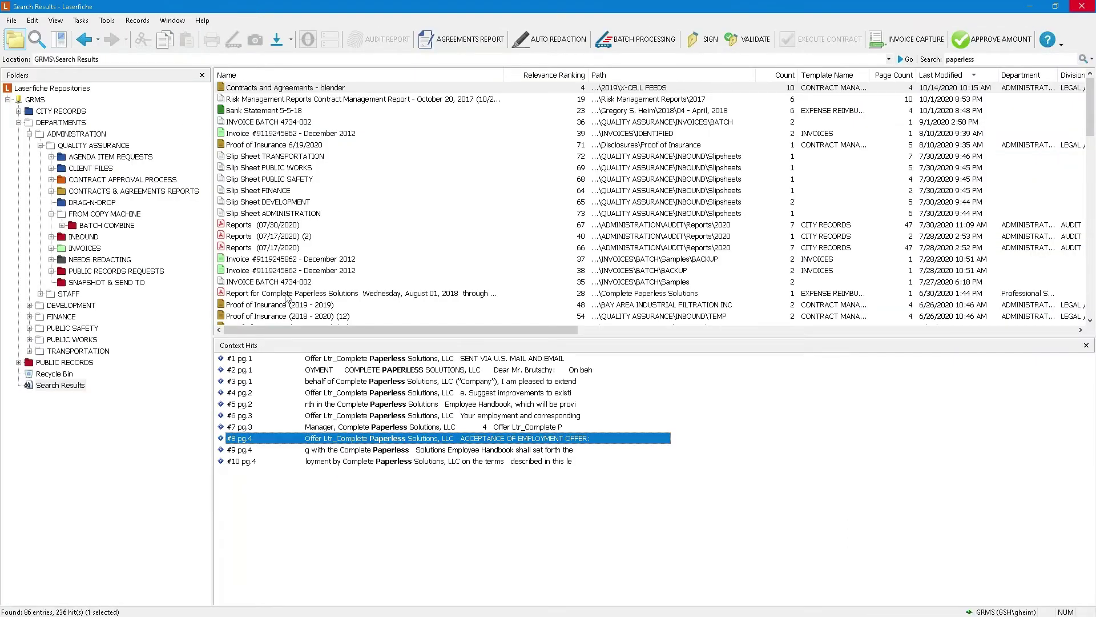
Open the Reports (07/30/2020) document from the search results and show its Image pane beside the electronic file
{"action": "left_click", "coordinate": [248, 226]}
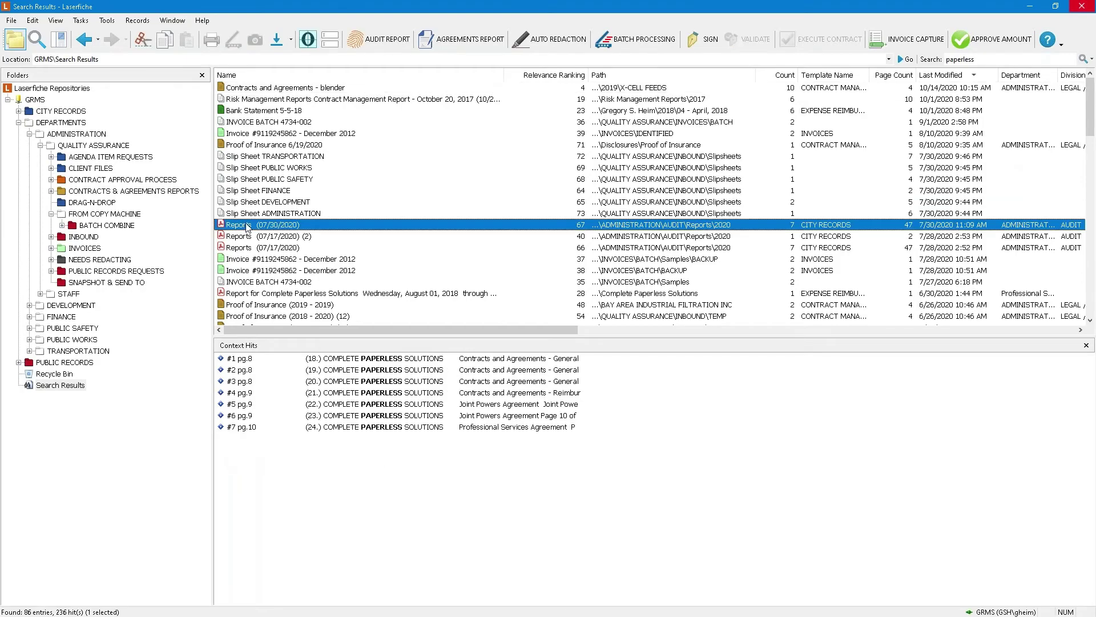
{"action": "double_click", "coordinate": [248, 226]}
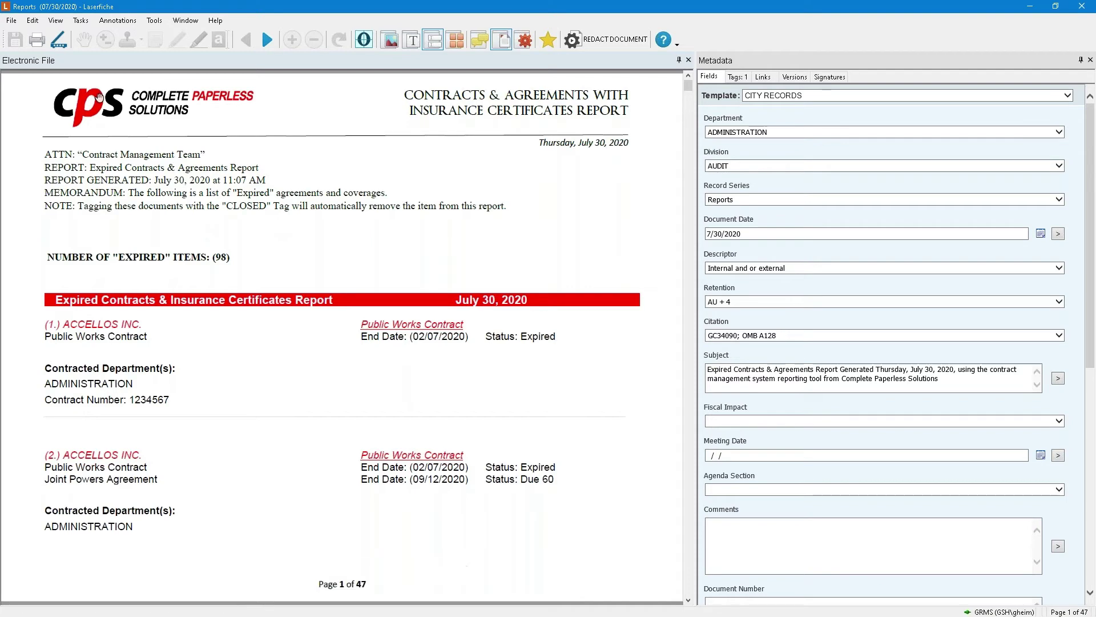
{"action": "left_click", "coordinate": [395, 40]}
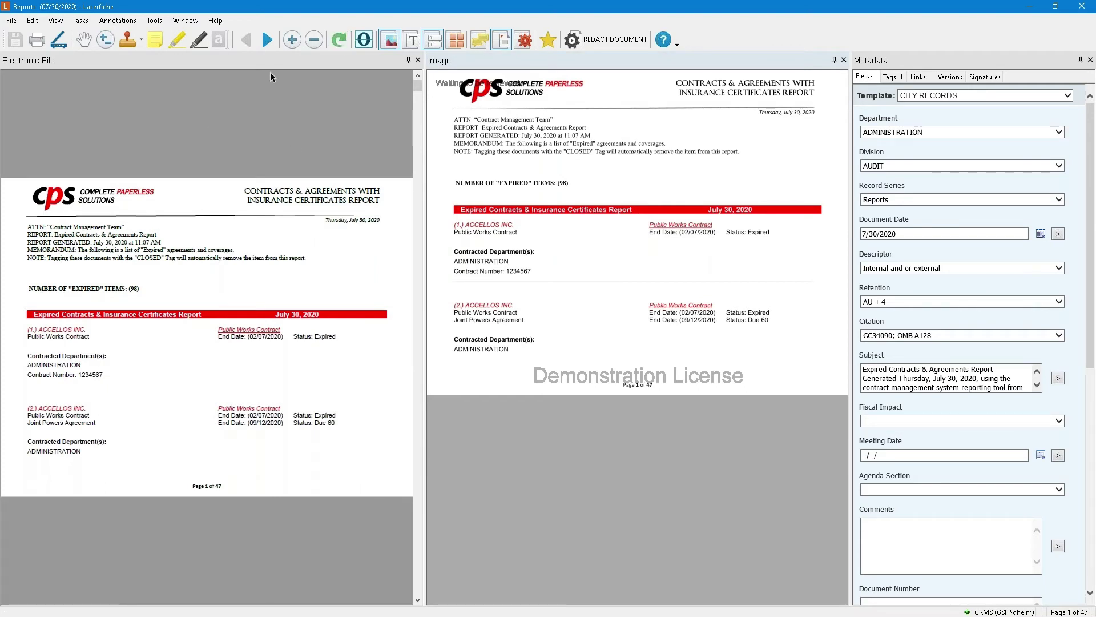
Dock the Electronic File and Image panes together as tabs in one area and bring the Image pane to the front
{"action": "double_click", "coordinate": [146, 60]}
{"action": "mouse_move", "coordinate": [599, 170]}
{"action": "left_mouse_down"}
{"action": "mouse_move", "coordinate": [529, 285]}
{"action": "mouse_move", "coordinate": [386, 341]}
{"action": "mouse_move", "coordinate": [91, 330]}
{"action": "mouse_move", "coordinate": [15, 338]}
{"action": "mouse_move", "coordinate": [91, 331]}
{"action": "mouse_move", "coordinate": [335, 354]}
{"action": "mouse_move", "coordinate": [329, 331]}
{"action": "mouse_move", "coordinate": [345, 304]}
{"action": "mouse_move", "coordinate": [361, 331]}
{"action": "mouse_move", "coordinate": [348, 348]}
{"action": "mouse_move", "coordinate": [332, 325]}
{"action": "mouse_move", "coordinate": [352, 313]}
{"action": "mouse_move", "coordinate": [354, 340]}
{"action": "mouse_move", "coordinate": [326, 327]}
{"action": "mouse_move", "coordinate": [345, 304]}
{"action": "mouse_move", "coordinate": [348, 331]}
{"action": "left_mouse_up"}
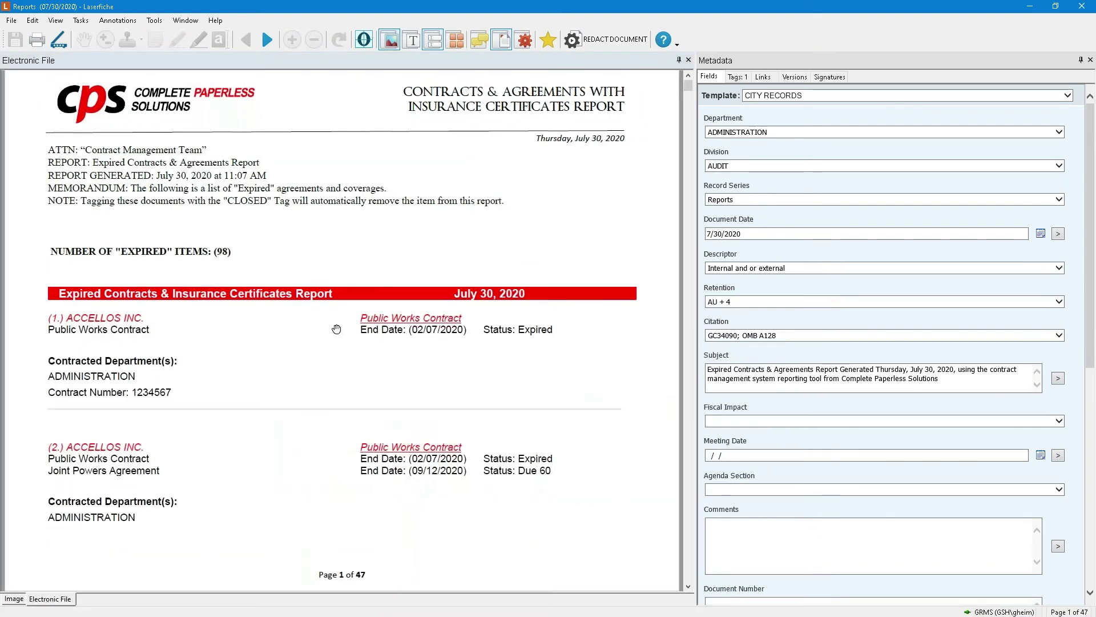
{"action": "left_click", "coordinate": [12, 599]}
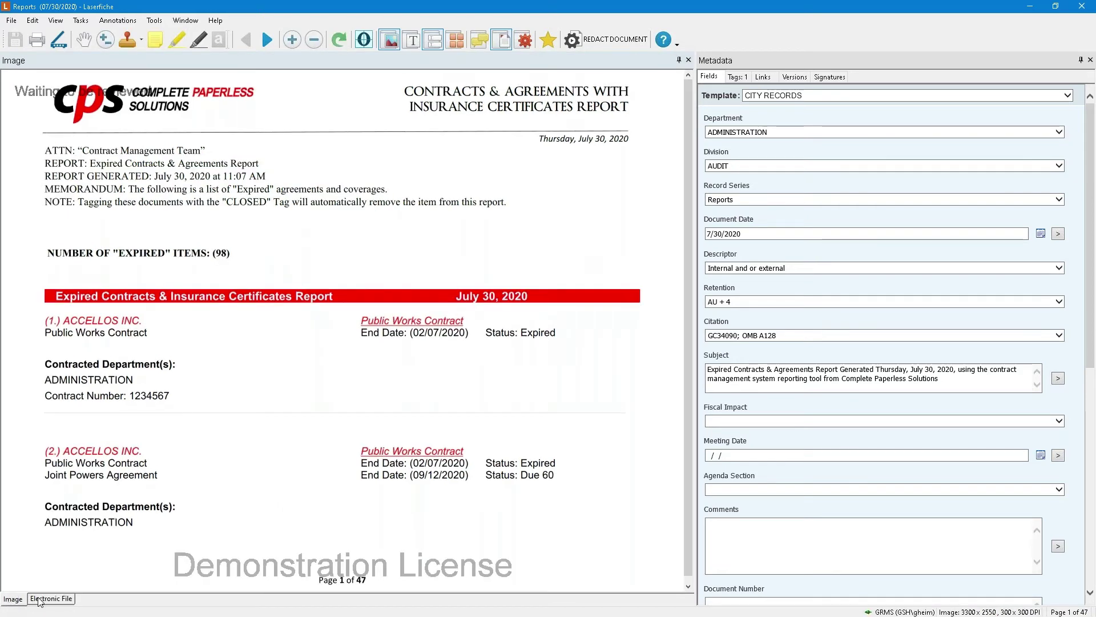
{"action": "left_click", "coordinate": [56, 601]}
{"action": "left_click", "coordinate": [13, 599]}
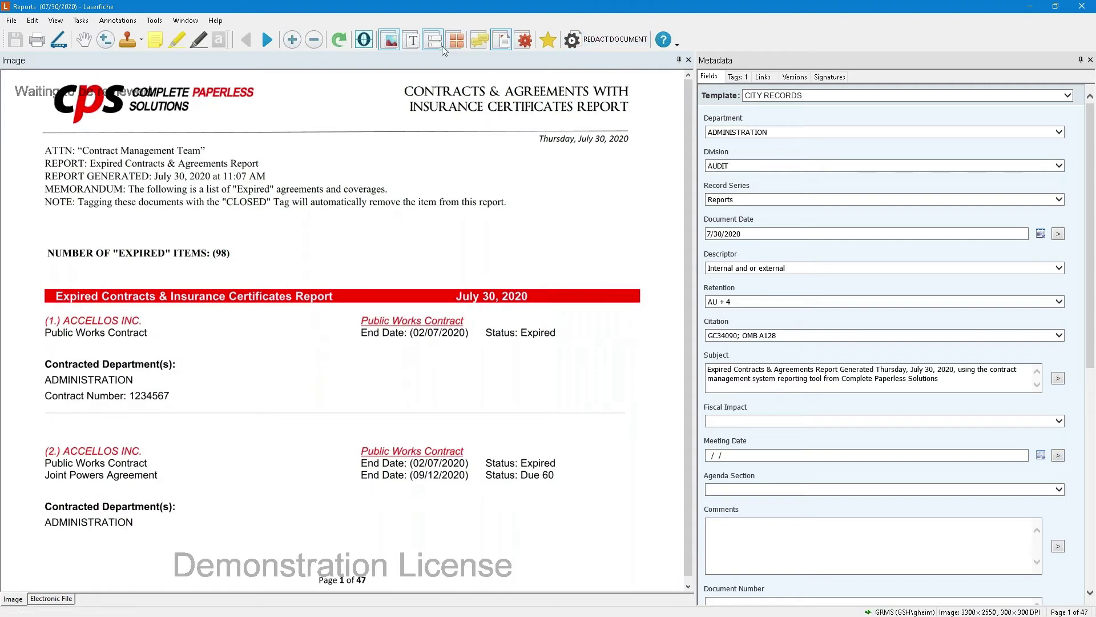
Show the Thumbnails pane docked below the other panes at reduced height, and show the Business Process, Text and Annotations panes
{"action": "left_click", "coordinate": [454, 44]}
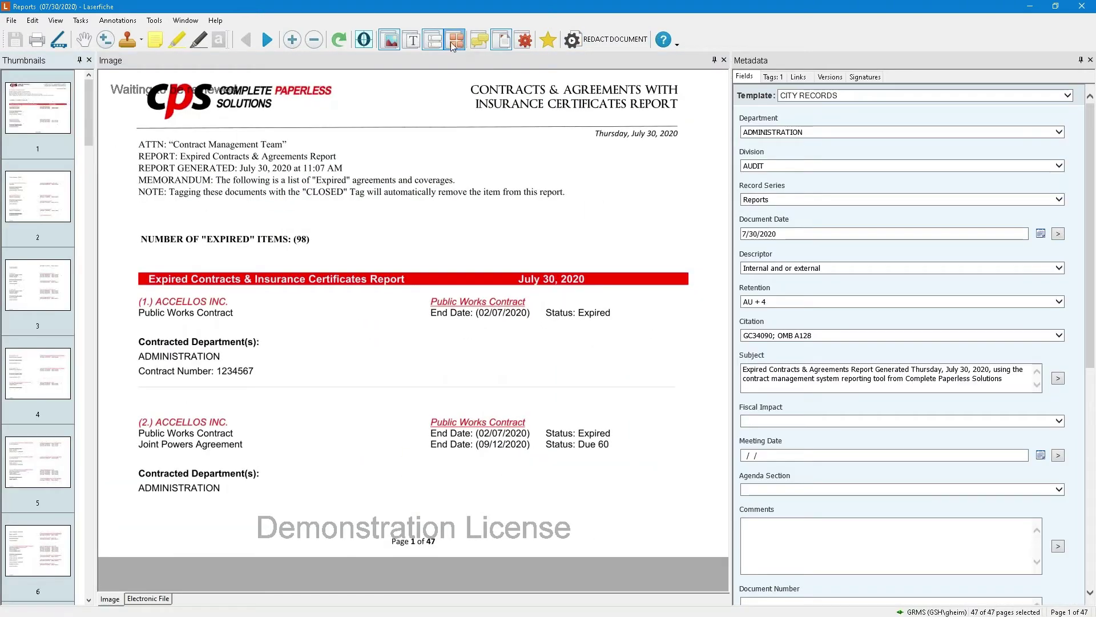
{"action": "left_click_drag", "start_coordinate": [55, 80], "coordinate": [550, 592]}
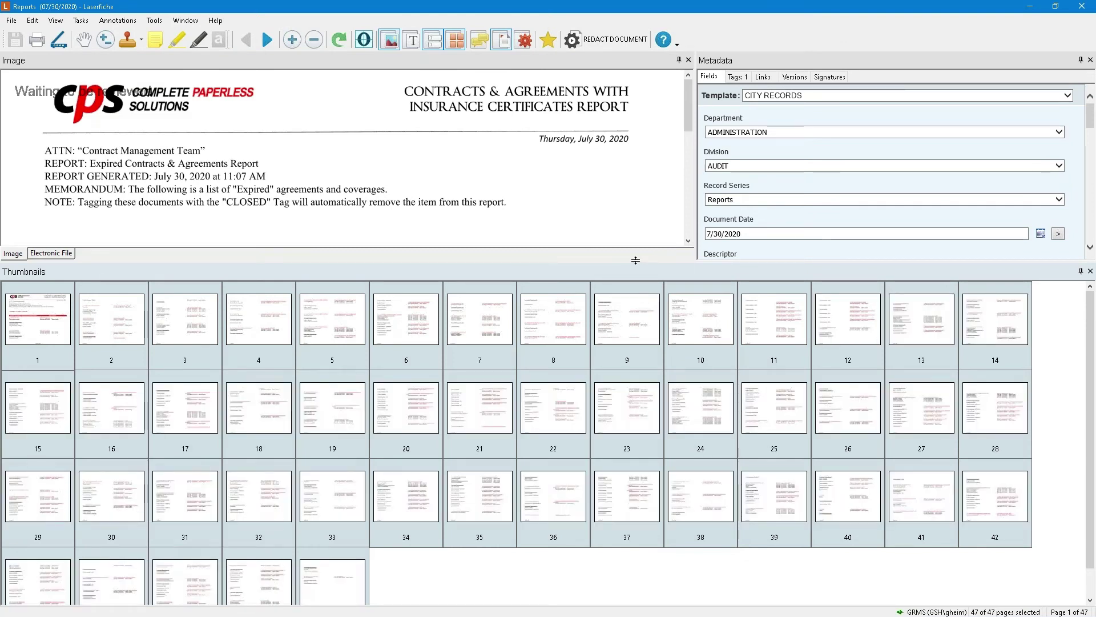
{"action": "left_click_drag", "start_coordinate": [634, 263], "coordinate": [645, 460]}
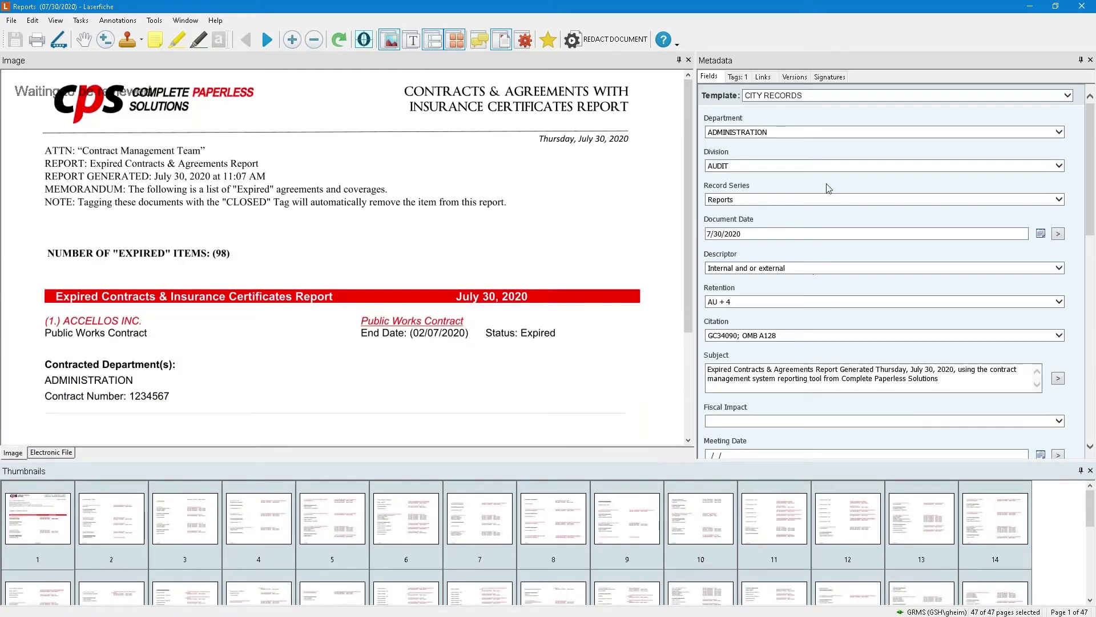
{"action": "left_click", "coordinate": [487, 44]}
{"action": "left_click", "coordinate": [416, 44]}
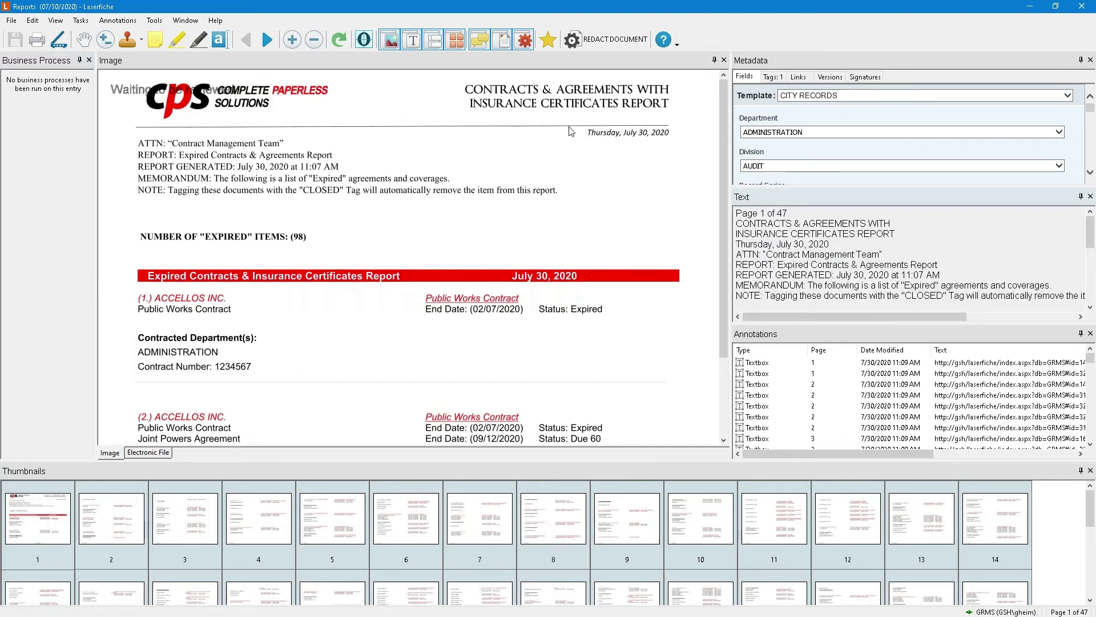
Restore the default pane layout for the Reports (07/30/2020) document
{"action": "left_click", "coordinate": [55, 22]}
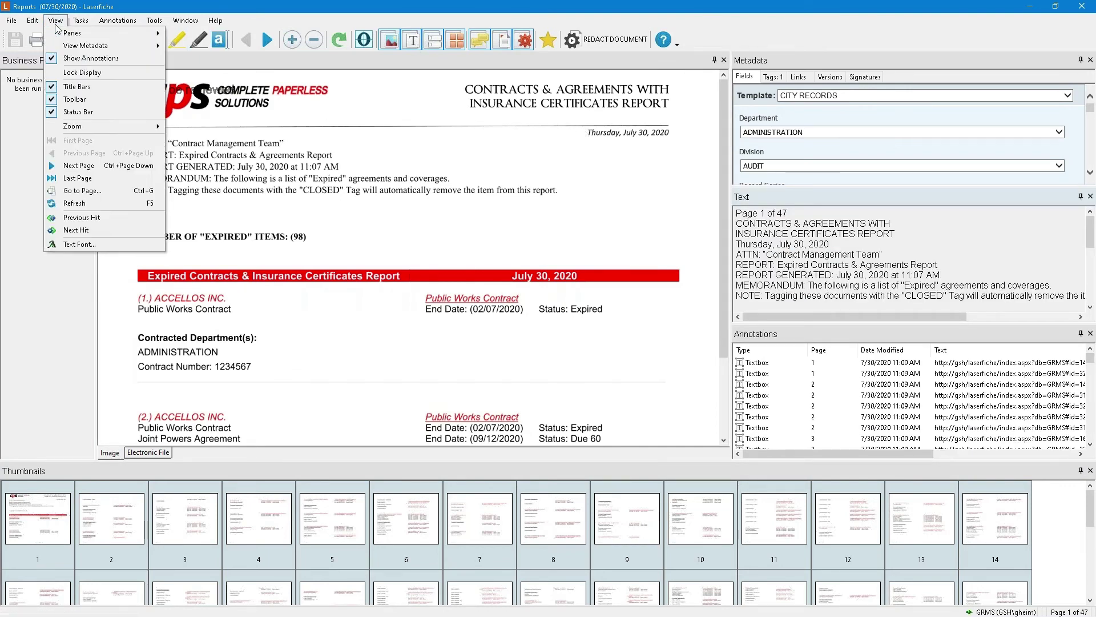
{"action": "mouse_move", "coordinate": [63, 38]}
{"action": "mouse_move", "coordinate": [56, 21]}
{"action": "mouse_move", "coordinate": [82, 38]}
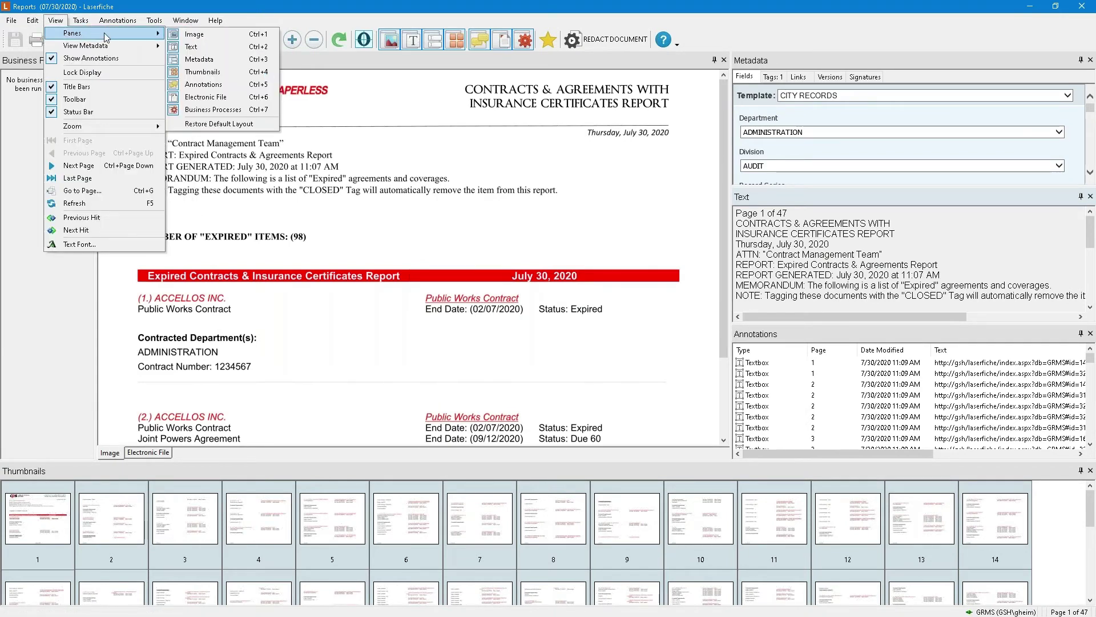
{"action": "left_click", "coordinate": [232, 131]}
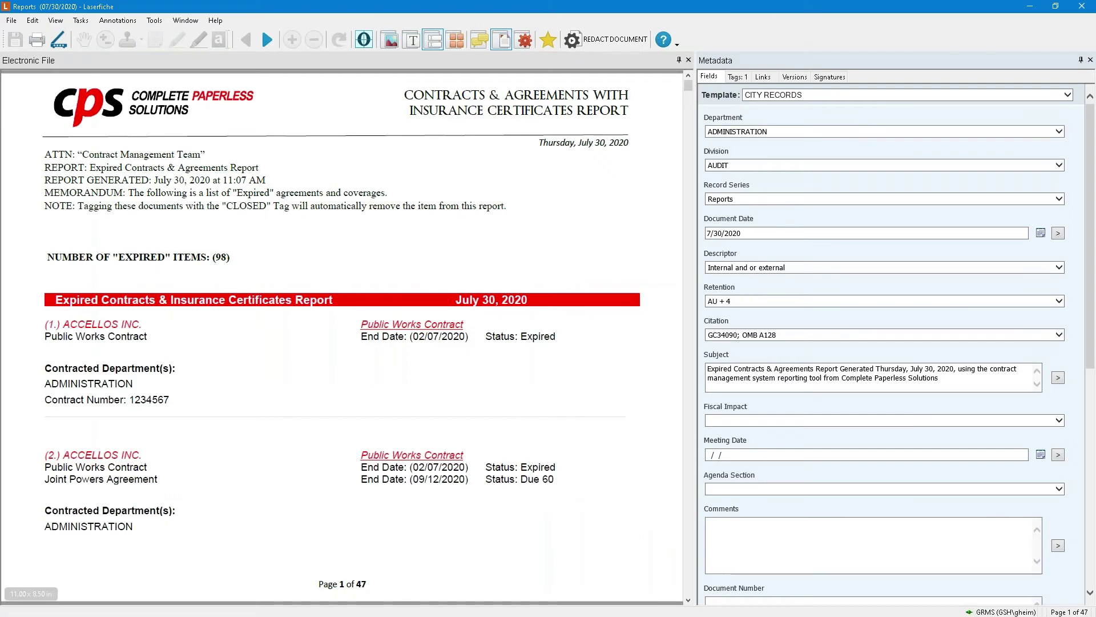
Show the Thumbnails pane, dock it to the left of the Electronic File pane, and close the report document
{"action": "left_click", "coordinate": [457, 40]}
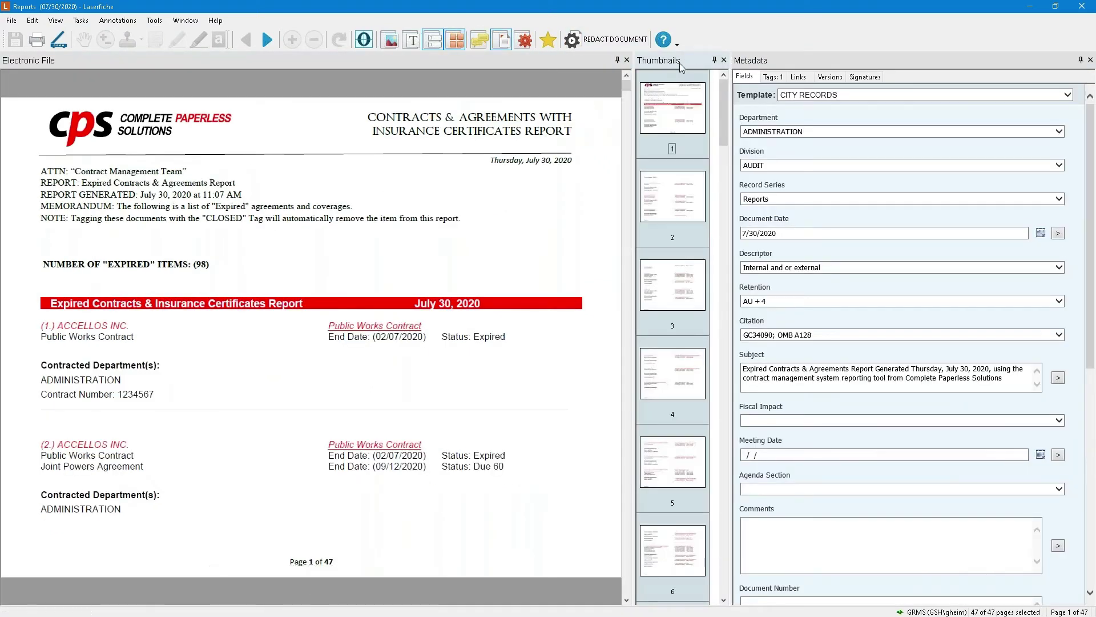
{"action": "left_click_drag", "start_coordinate": [659, 59], "coordinate": [78, 307]}
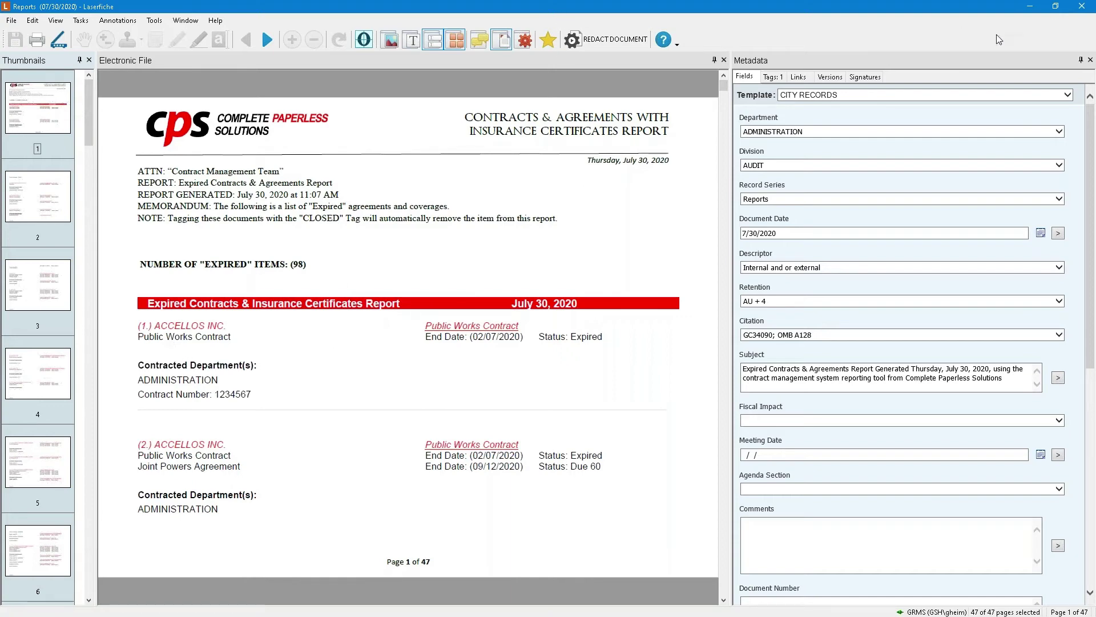
{"action": "left_click", "coordinate": [1081, 6]}
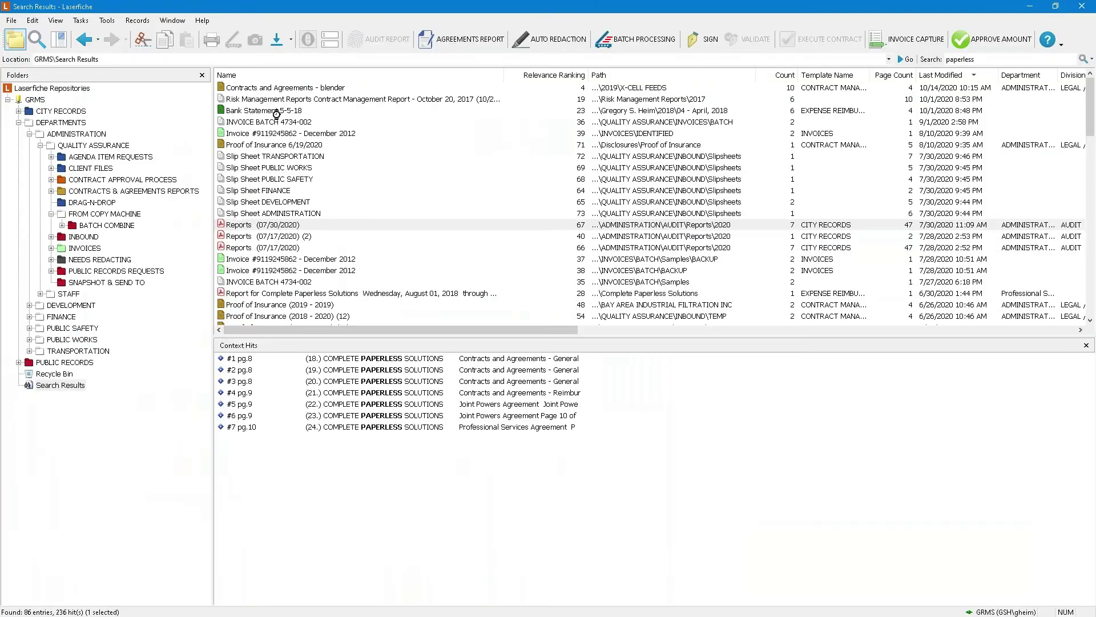
Open Contracts and Agreements - blender at context hit #6 on page 3 and close its empty Electronic File pane
{"action": "left_click", "coordinate": [262, 88]}
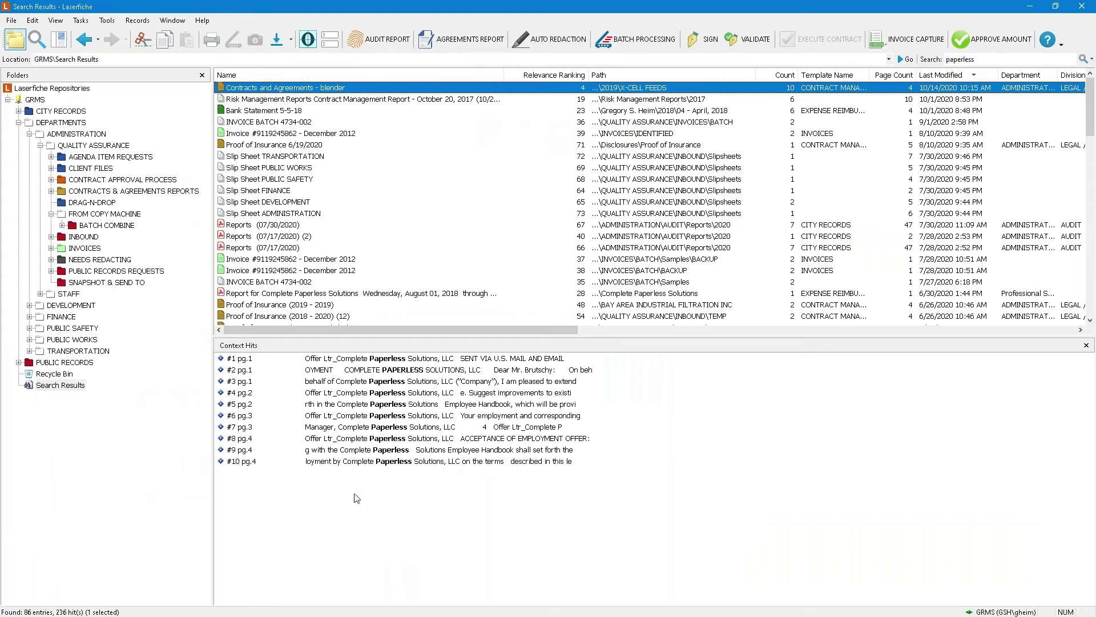
{"action": "left_click", "coordinate": [366, 415]}
{"action": "double_click", "coordinate": [366, 415]}
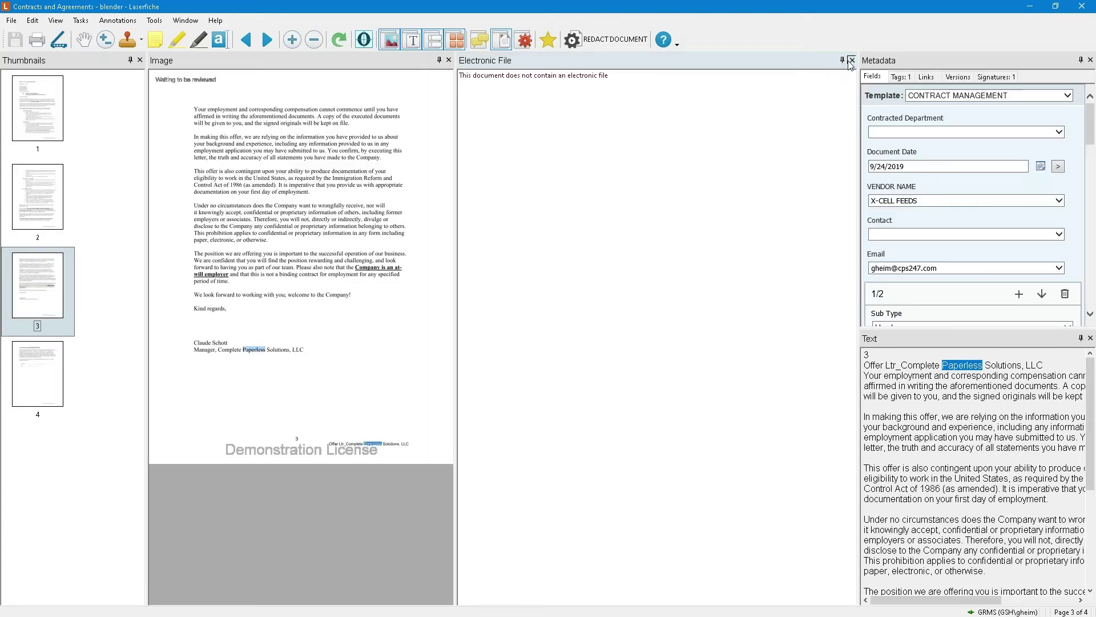
{"action": "left_click", "coordinate": [852, 60]}
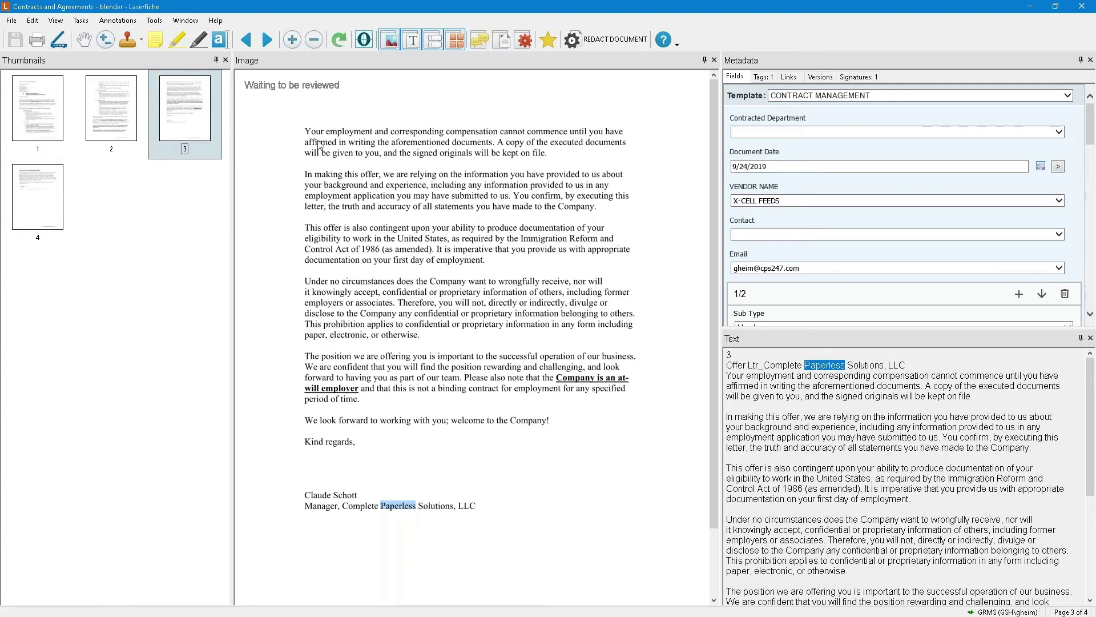
Zoom in on the opening paragraph and the paragraph starting "The position we are offering", and return to the page view
{"action": "left_click_drag", "start_coordinate": [295, 115], "coordinate": [491, 163]}
{"action": "left_click_drag", "start_coordinate": [585, 171], "coordinate": [638, 172]}
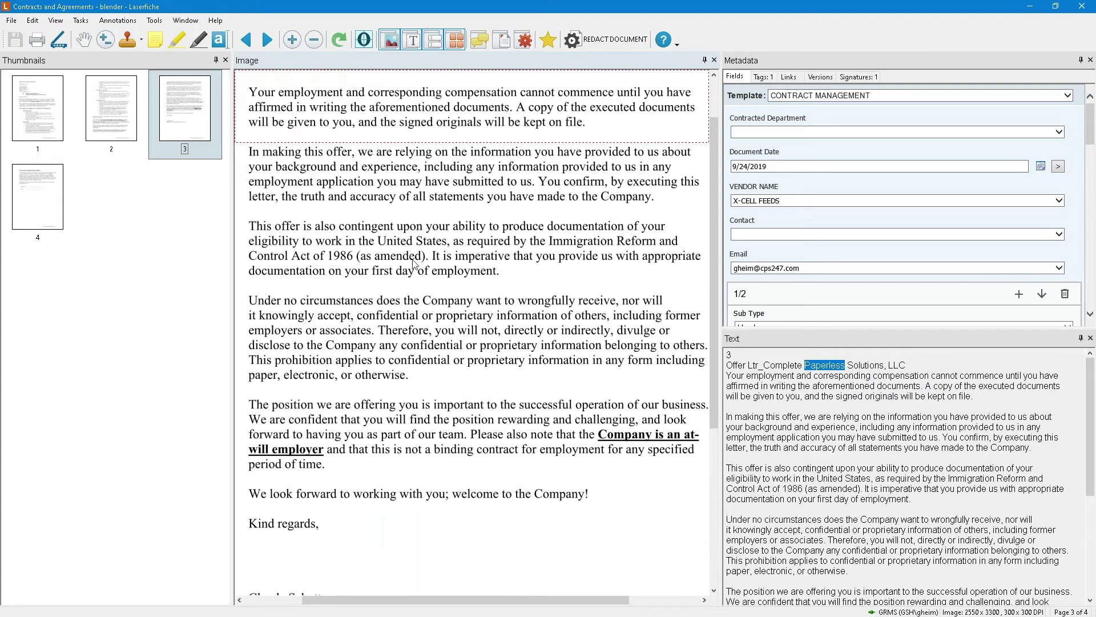
{"action": "left_click_drag", "start_coordinate": [244, 396], "coordinate": [325, 413]}
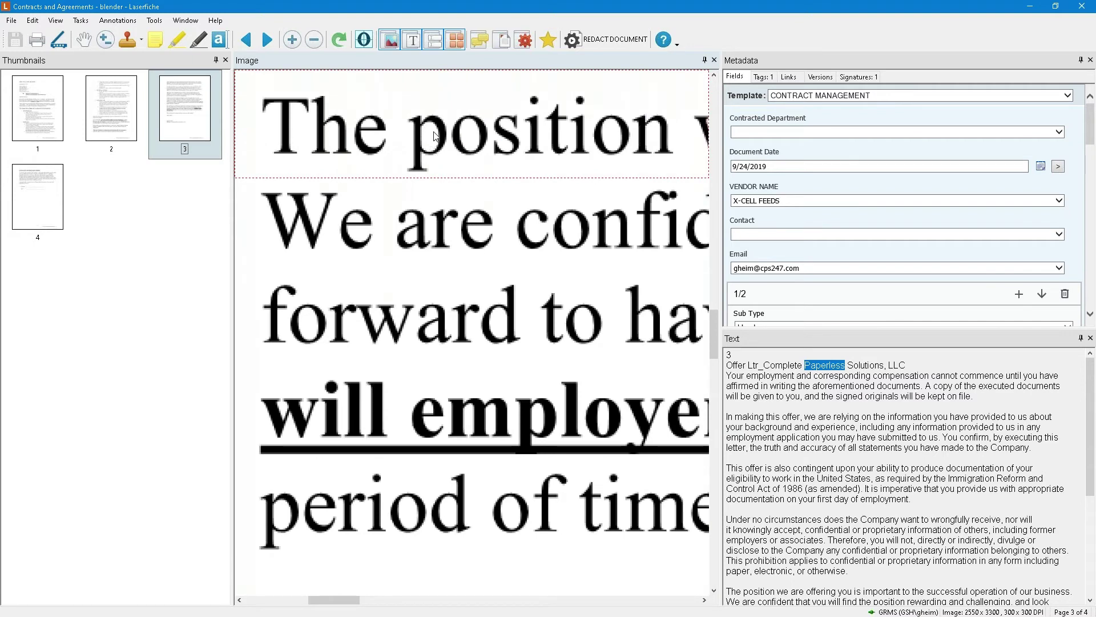
{"action": "scroll", "coordinate": [435, 136], "scroll_direction": "down", "scroll_amount": 5}
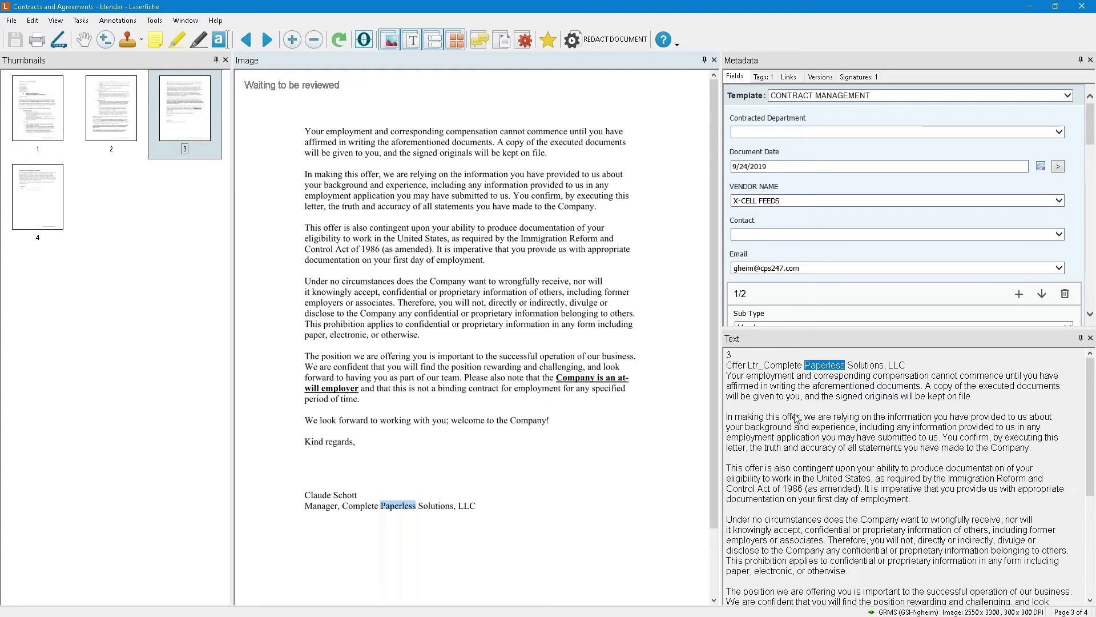
Copy the paragraph starting "Under no circumstances" from the page image, paste it into the untitled Notepad file, and minimize Notepad
{"action": "left_click_drag", "start_coordinate": [299, 272], "coordinate": [646, 349]}
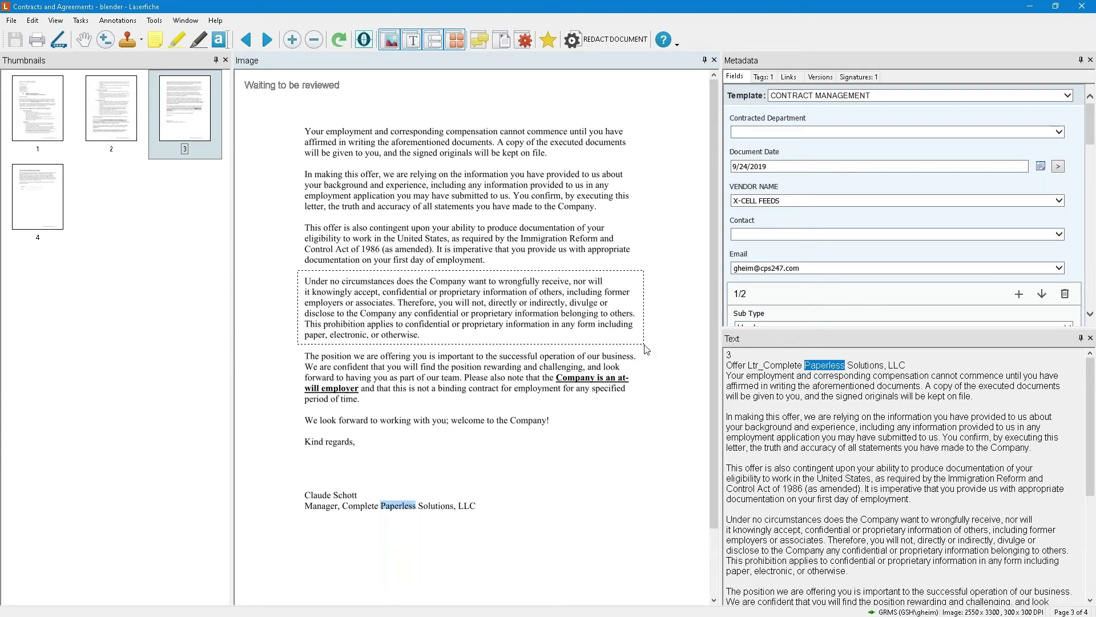
{"action": "left_click_drag", "start_coordinate": [647, 350], "coordinate": [647, 349]}
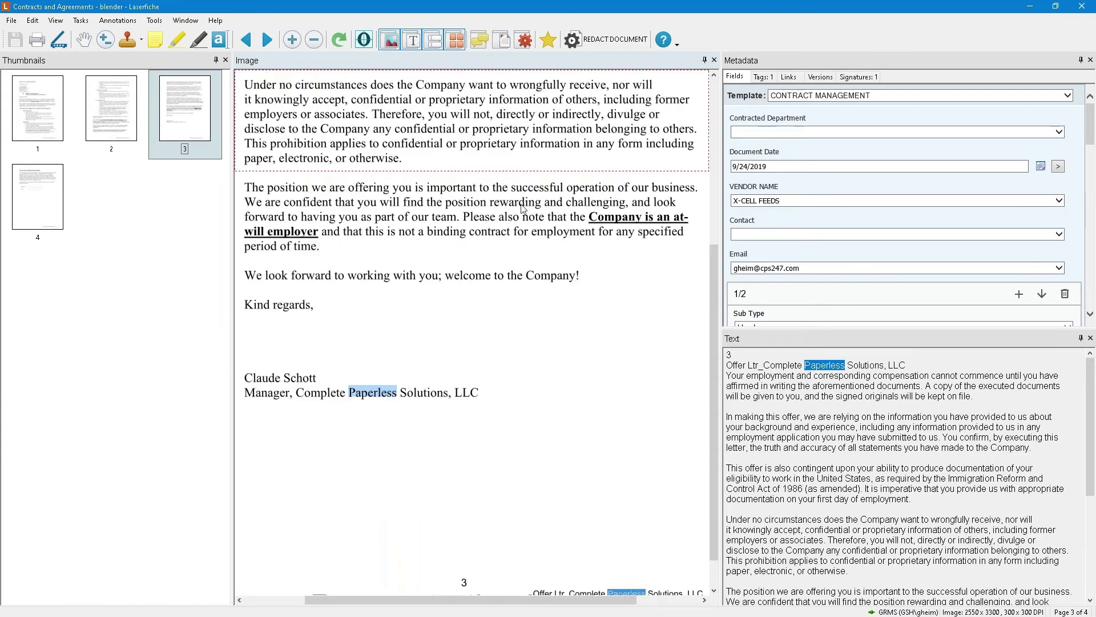
{"action": "right_click", "coordinate": [514, 132]}
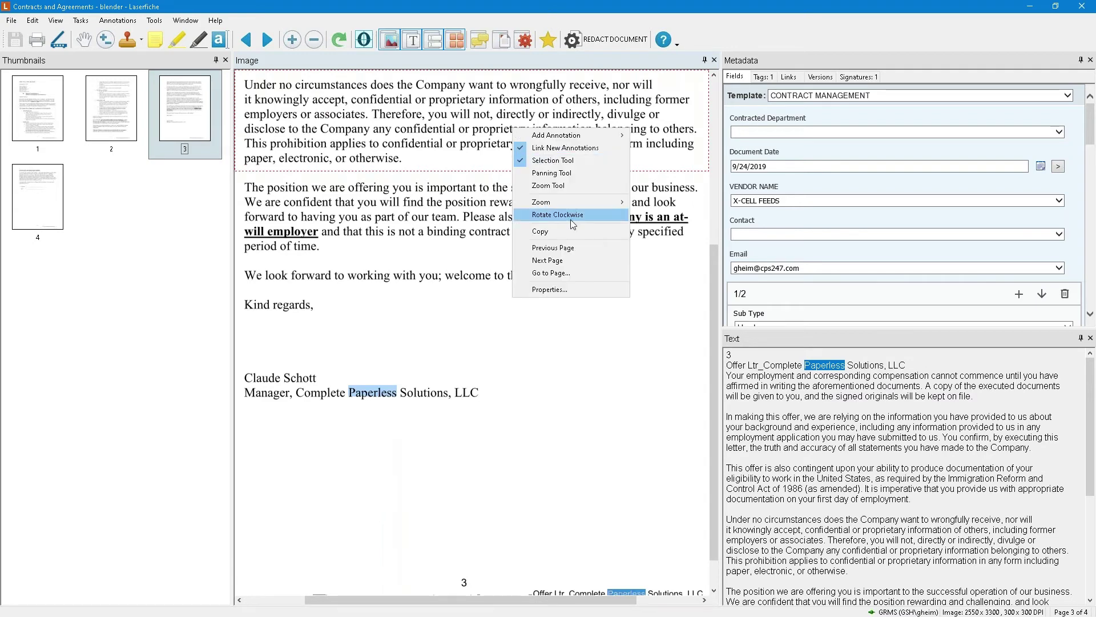
{"action": "left_click", "coordinate": [541, 232]}
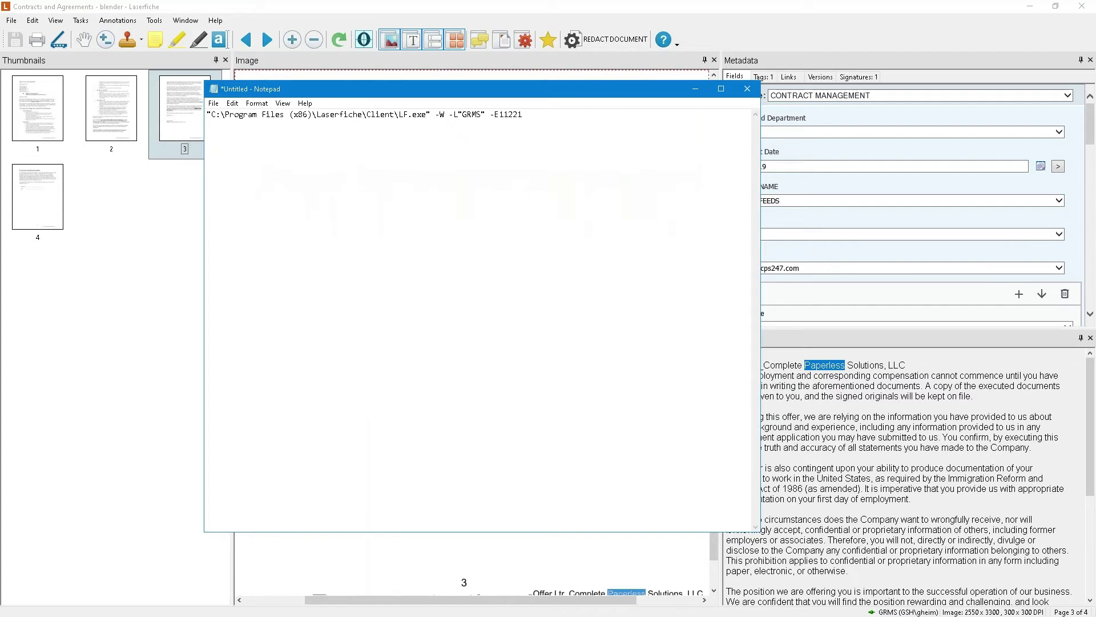
{"action": "key", "text": "ctrl+v"}
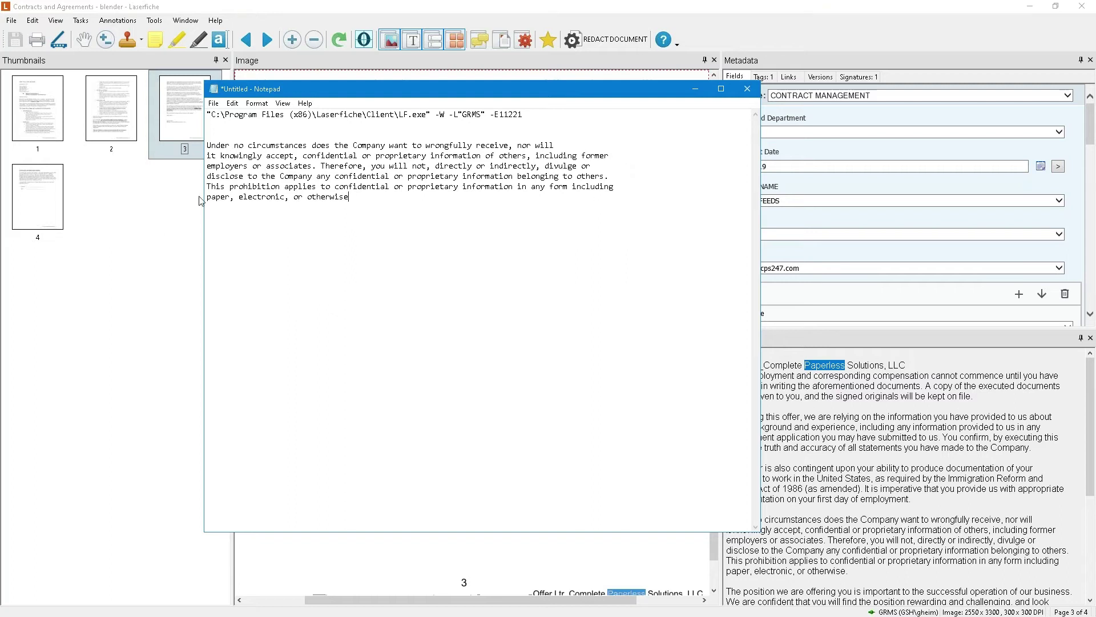
{"action": "left_click", "coordinate": [695, 89]}
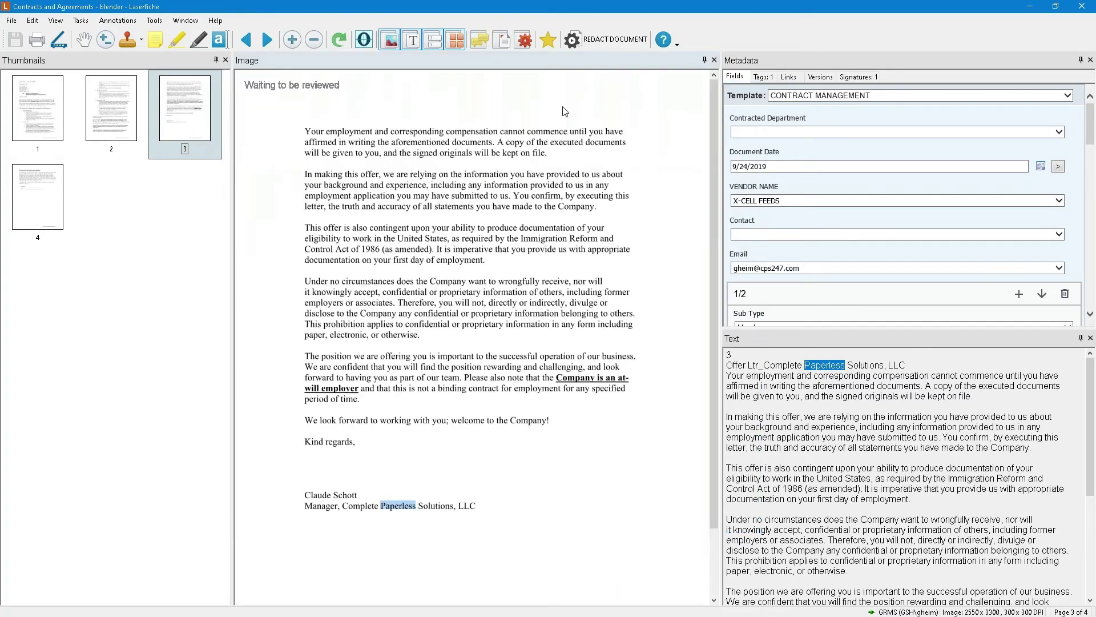
Mark the opening paragraph on the page image and close the Text pane
{"action": "left_click_drag", "start_coordinate": [284, 107], "coordinate": [647, 163]}
{"action": "left_click", "coordinate": [1091, 338]}
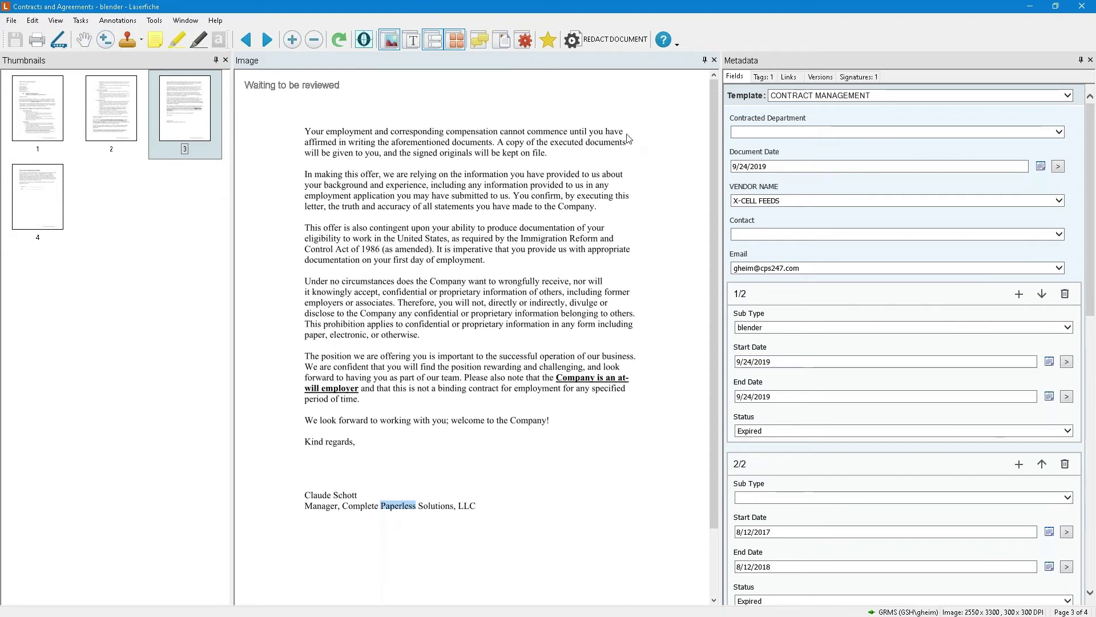
Customize the document toolbar by adding the Previous Document command between the star and Redact Document commands
{"action": "right_click", "coordinate": [564, 41]}
{"action": "left_click", "coordinate": [596, 58]}
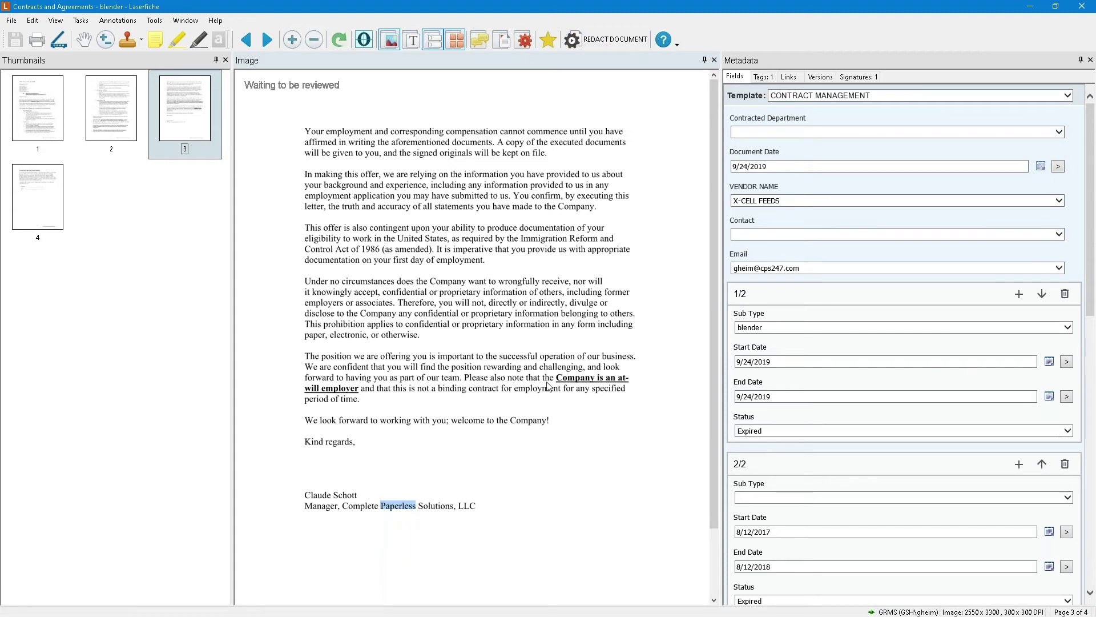
{"action": "left_click", "coordinate": [496, 226]}
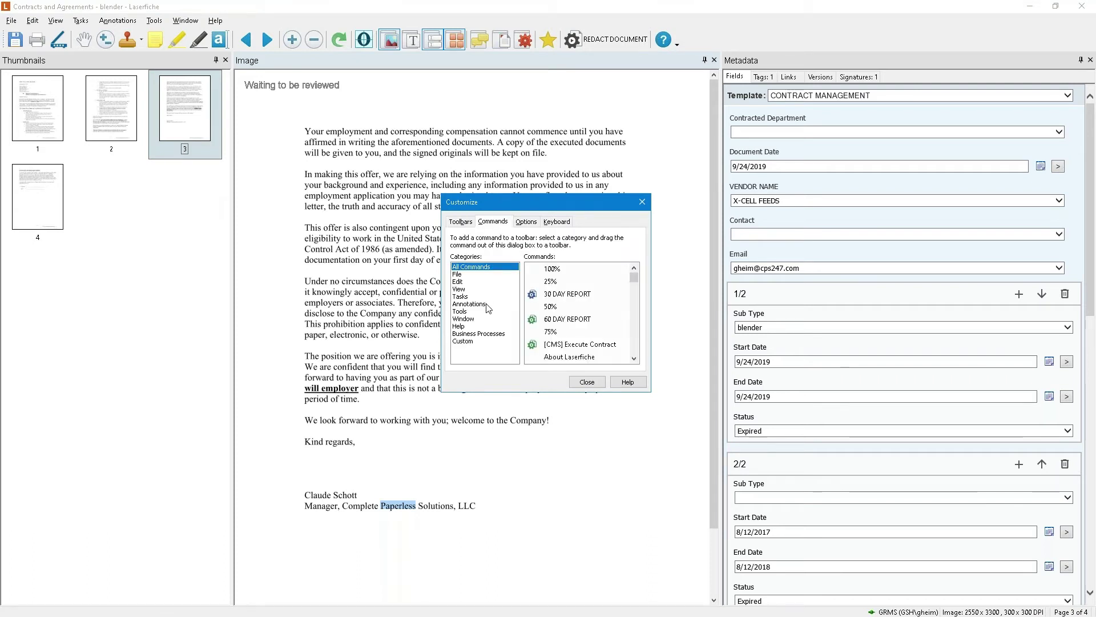
{"action": "left_click_drag", "start_coordinate": [634, 278], "coordinate": [635, 324]}
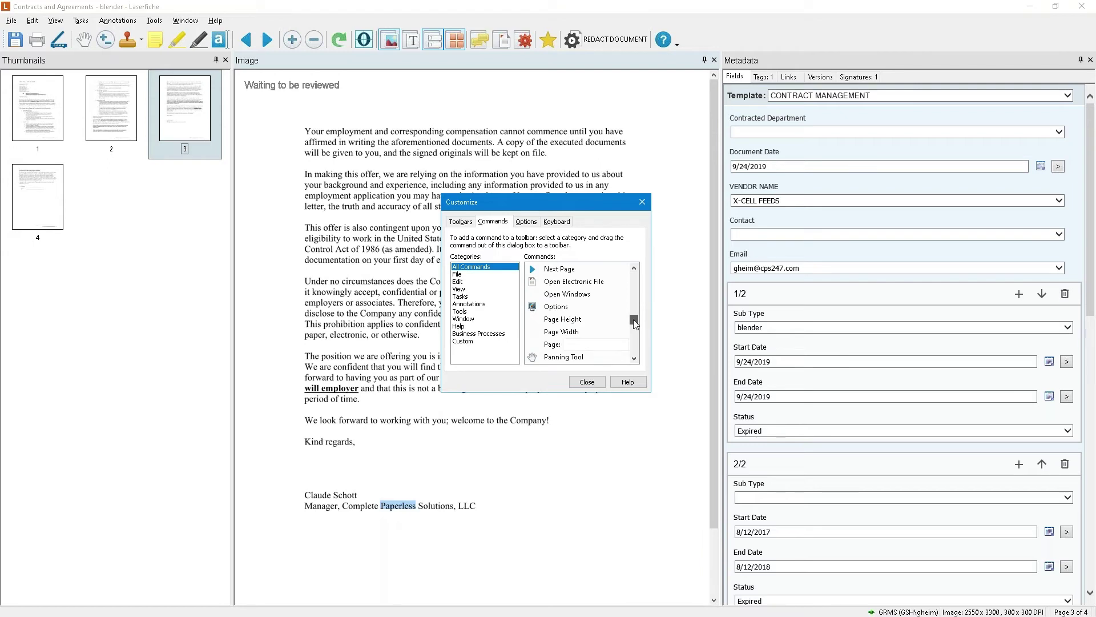
{"action": "left_click_drag", "start_coordinate": [635, 323], "coordinate": [634, 323]}
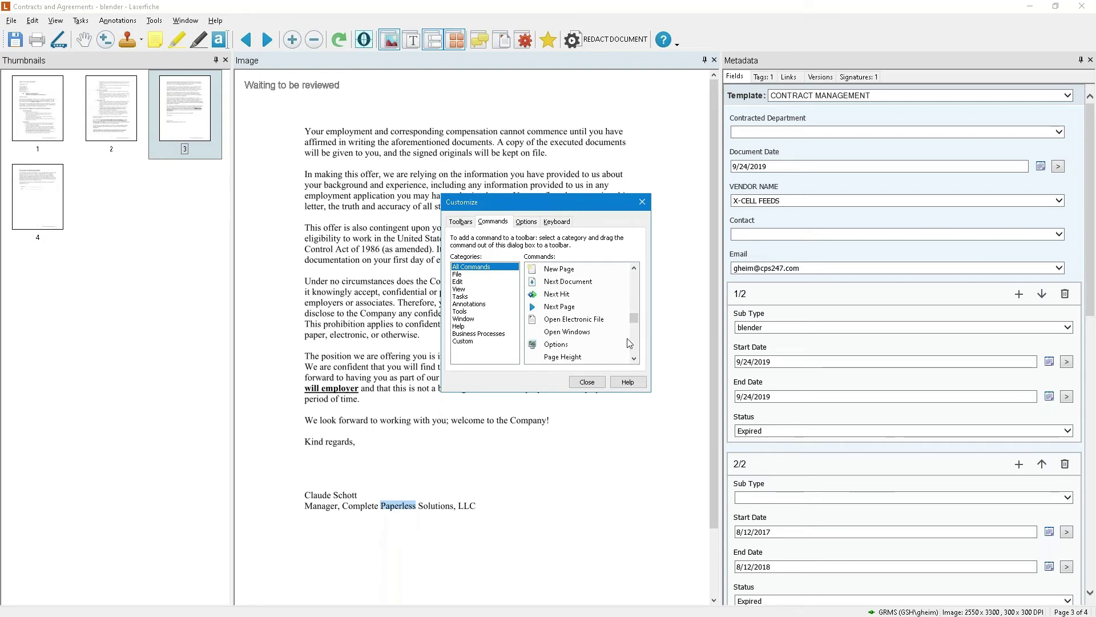
{"action": "scroll", "coordinate": [630, 343], "scroll_direction": "down", "scroll_amount": 2}
{"action": "mouse_move", "coordinate": [594, 346]}
{"action": "left_mouse_down"}
{"action": "mouse_move", "coordinate": [612, 43]}
{"action": "mouse_move", "coordinate": [572, 61]}
{"action": "mouse_move", "coordinate": [574, 45]}
{"action": "left_mouse_up"}
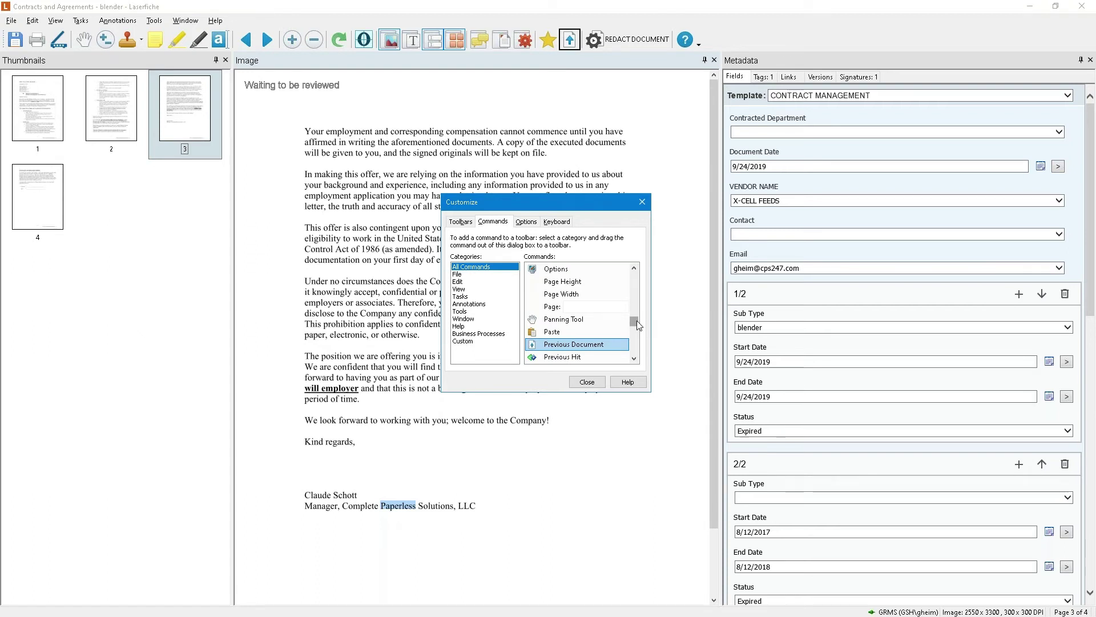
Add the Next Document command to the toolbar directly before Previous Document
{"action": "scroll", "coordinate": [638, 325], "scroll_direction": "down", "scroll_amount": 1}
{"action": "mouse_move", "coordinate": [638, 325]}
{"action": "left_mouse_down"}
{"action": "mouse_move", "coordinate": [633, 308]}
{"action": "mouse_move", "coordinate": [635, 319]}
{"action": "left_mouse_up"}
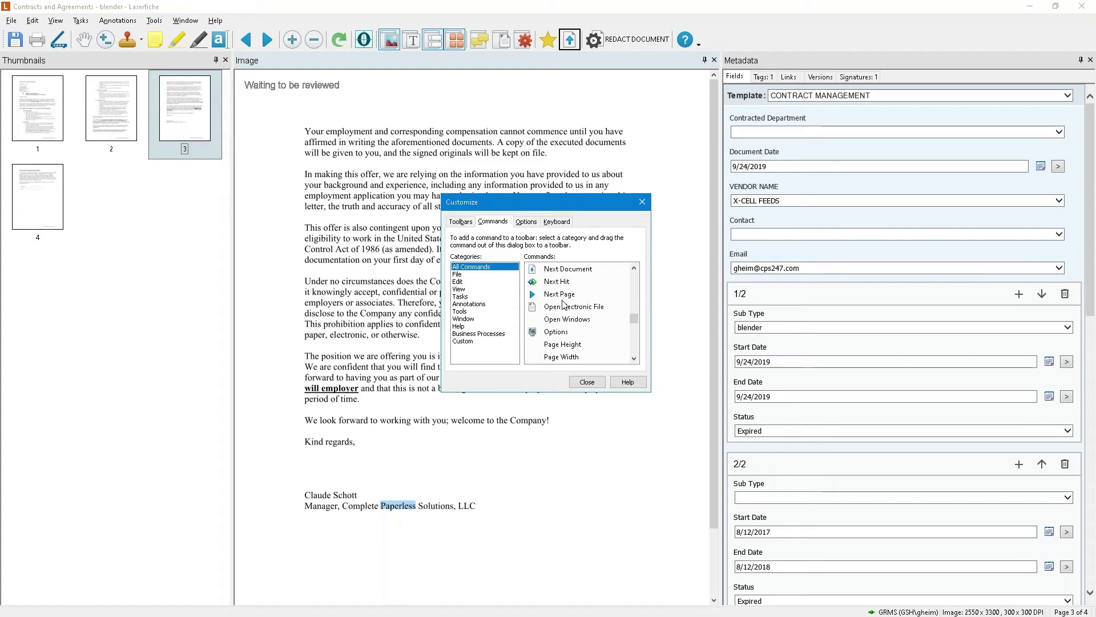
{"action": "left_click_drag", "start_coordinate": [561, 268], "coordinate": [569, 40]}
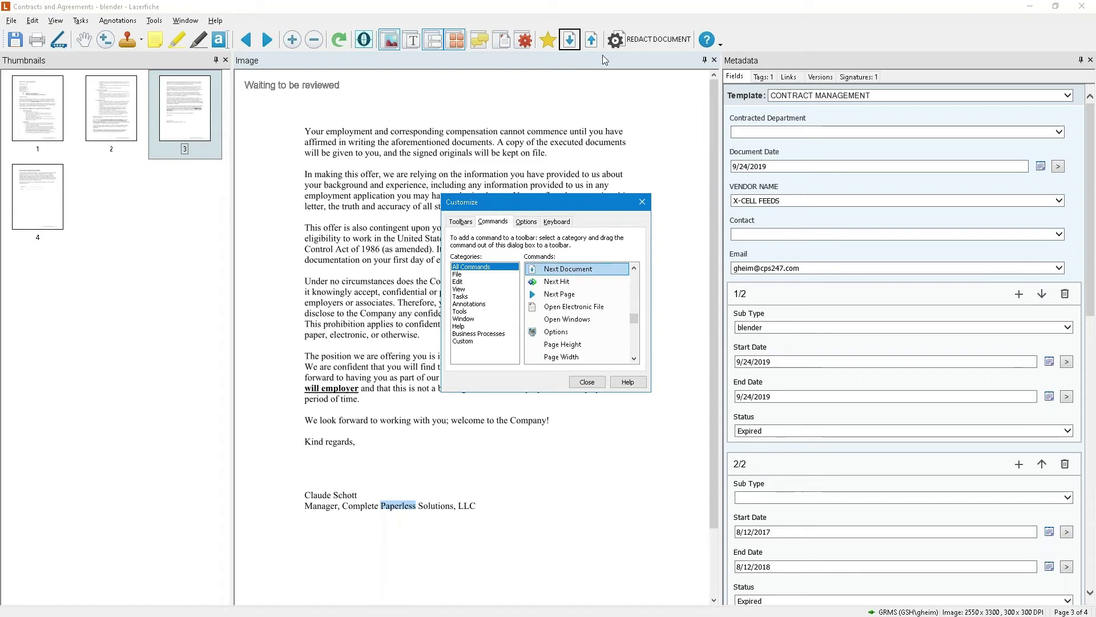
Begin a new toolbar group at the Next Document command and finish the customization
{"action": "right_click", "coordinate": [575, 41]}
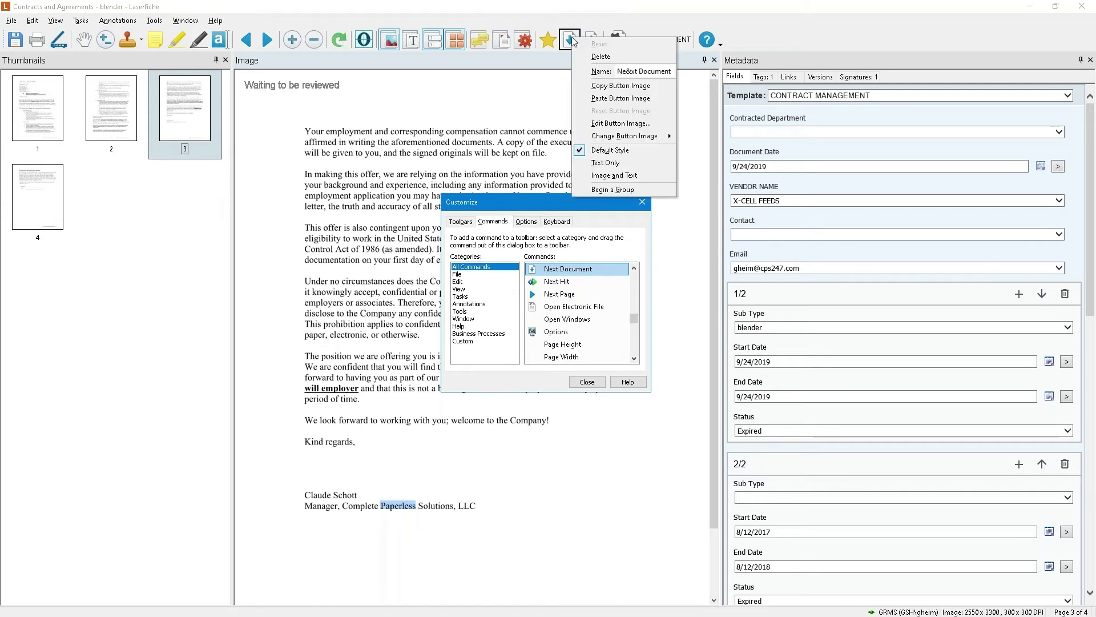
{"action": "left_click", "coordinate": [610, 189]}
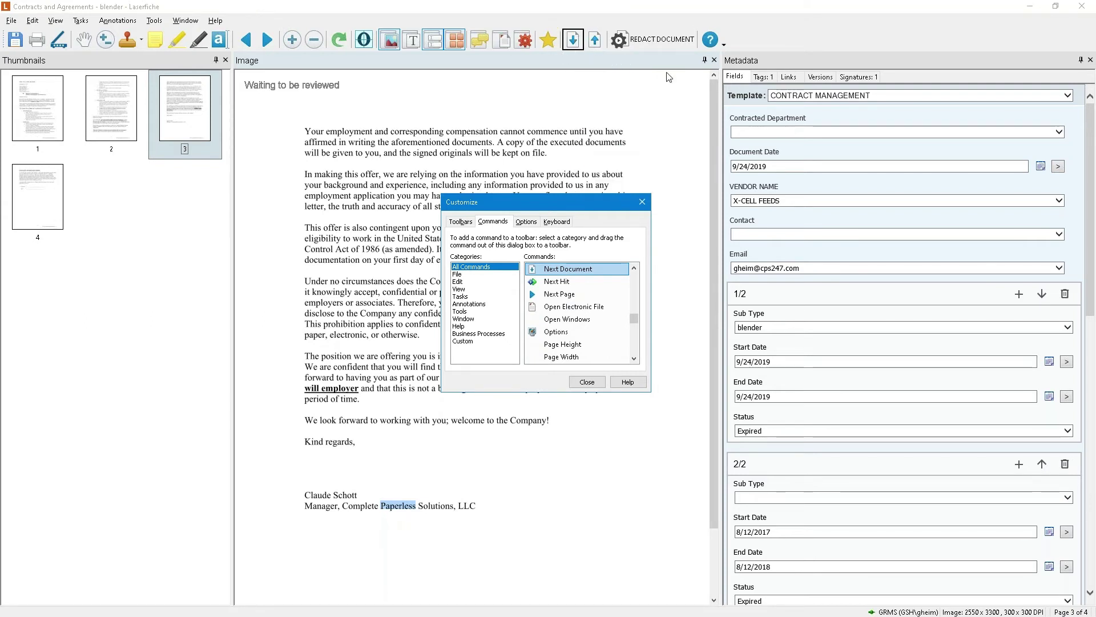
{"action": "left_click", "coordinate": [587, 381]}
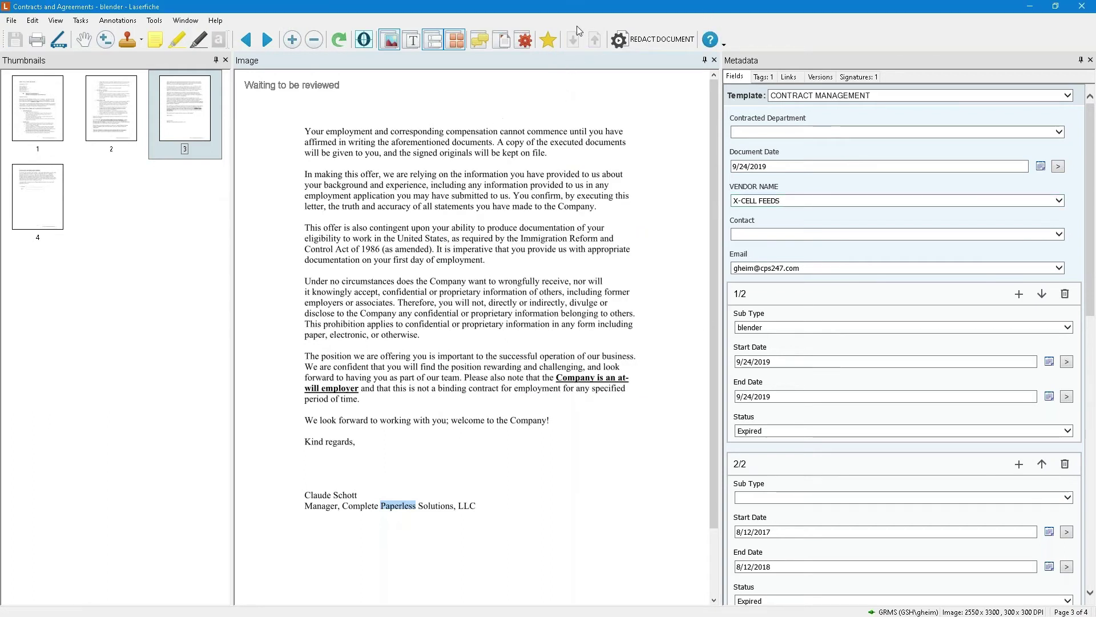
Close the contract document and select Contracts and Agreements - blender in the search results
{"action": "left_click", "coordinate": [1082, 6]}
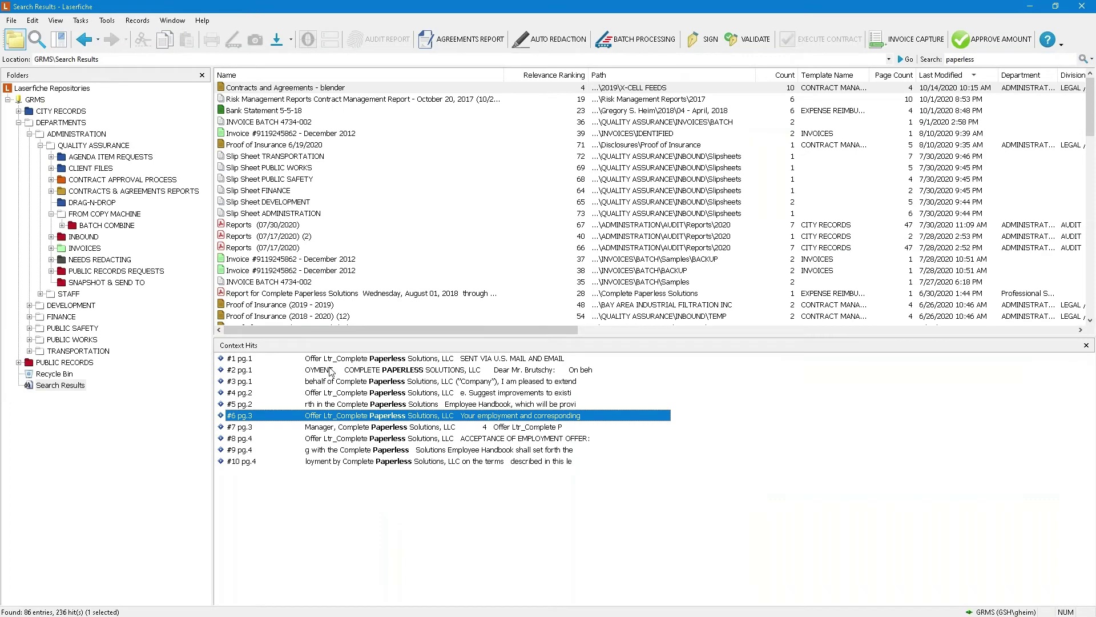
{"action": "left_click", "coordinate": [236, 91]}
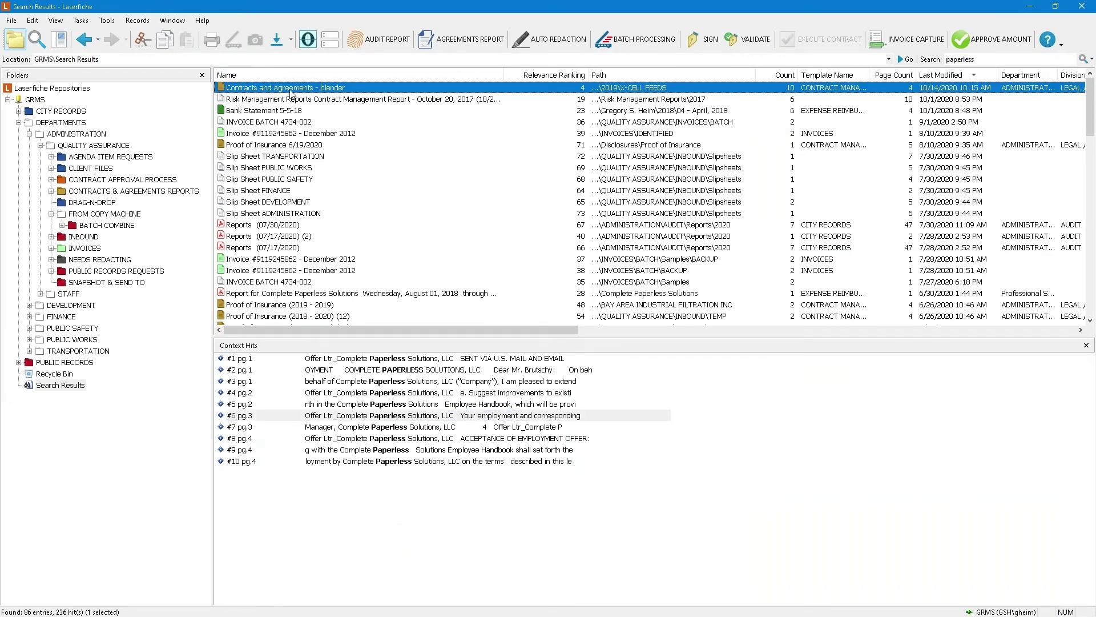
Open Contracts and Agreements - blender and advance through the following search-result documents with the Next Document command
{"action": "double_click", "coordinate": [310, 91]}
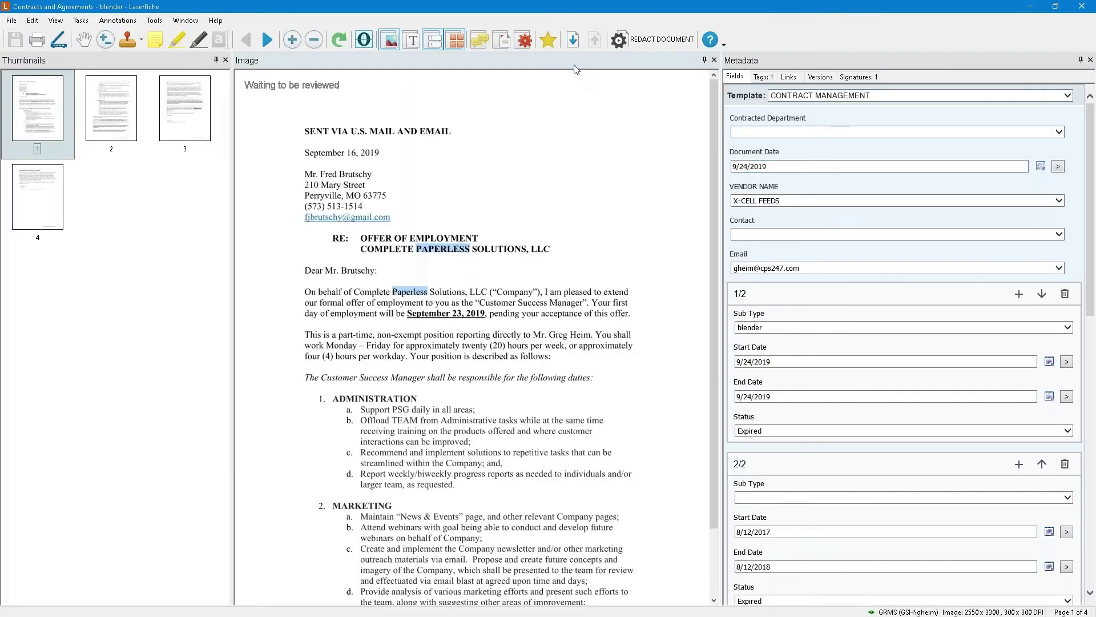
{"action": "left_click", "coordinate": [575, 42]}
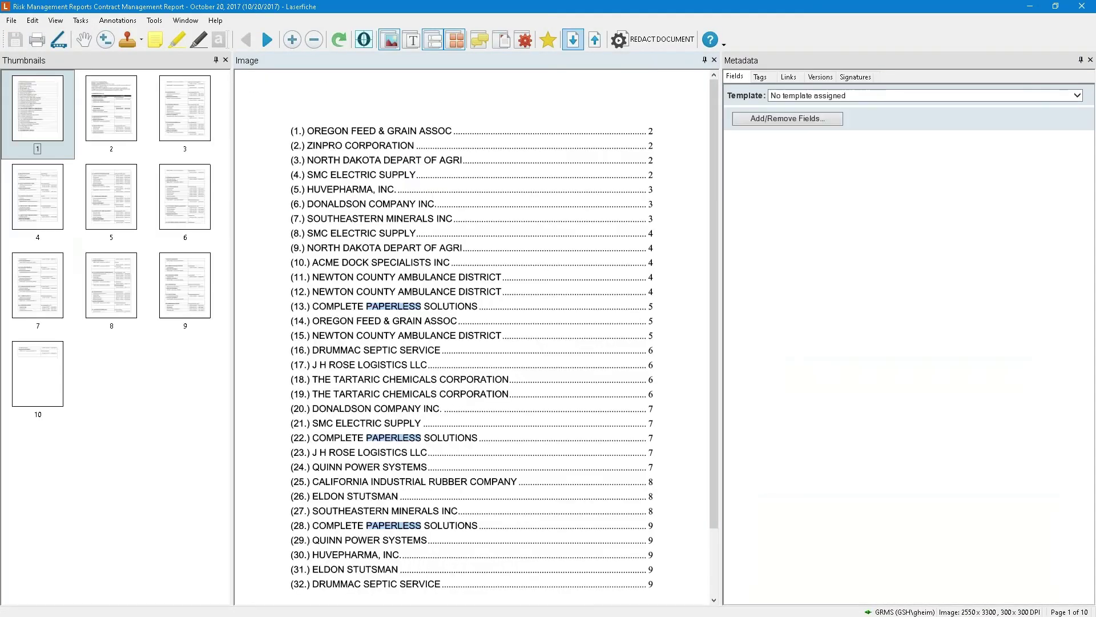
{"action": "left_click", "coordinate": [575, 42]}
{"action": "left_click", "coordinate": [574, 41]}
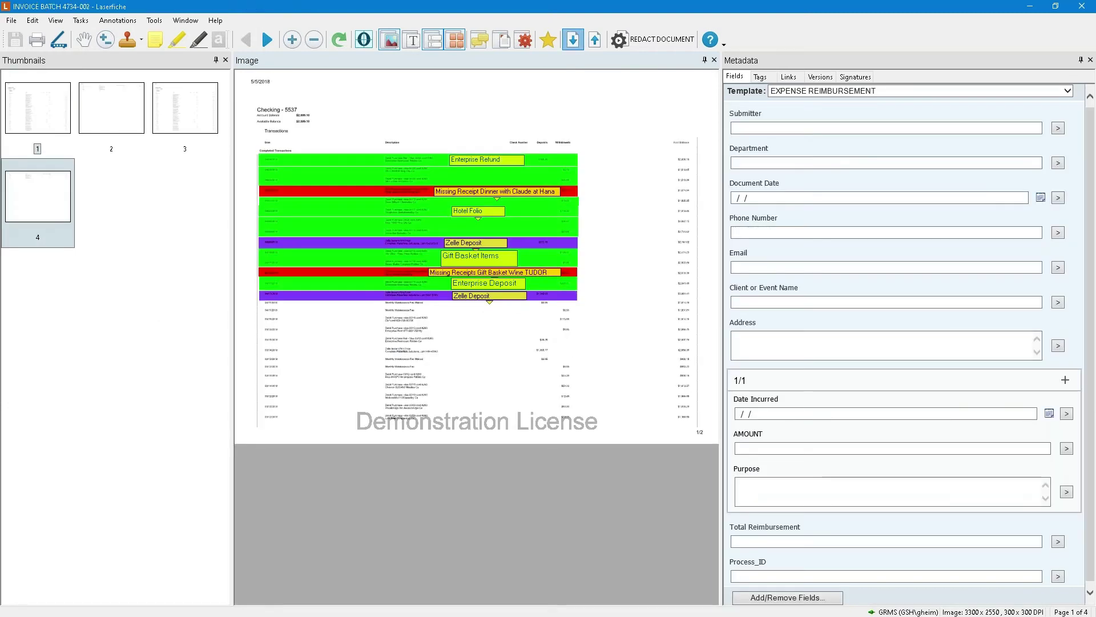
{"action": "left_click", "coordinate": [574, 39]}
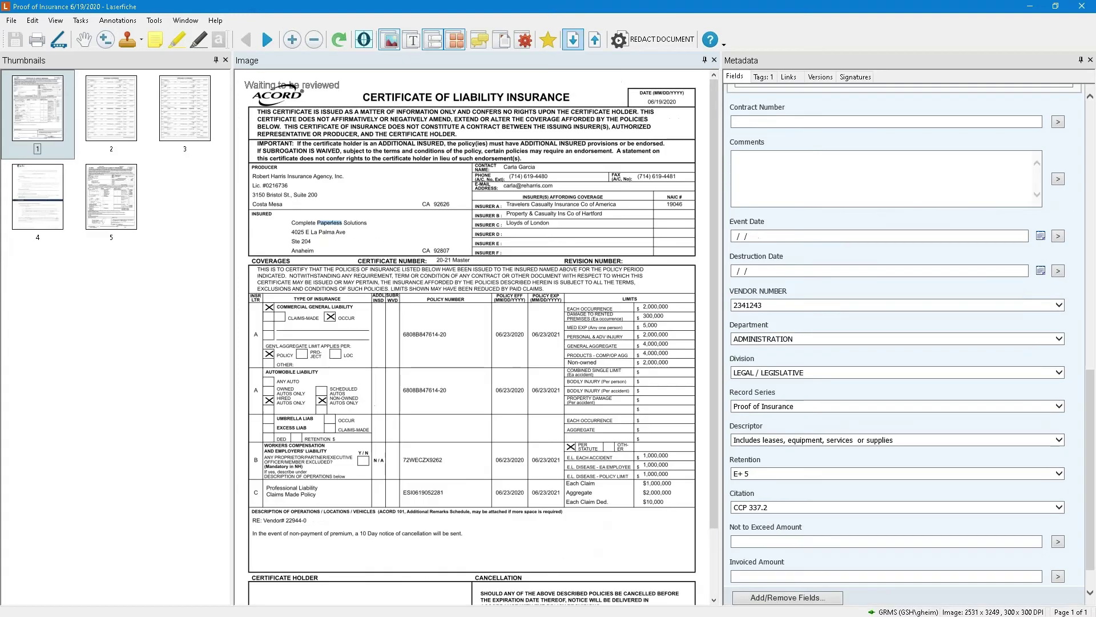
{"action": "left_click", "coordinate": [573, 40]}
{"action": "left_click", "coordinate": [600, 45]}
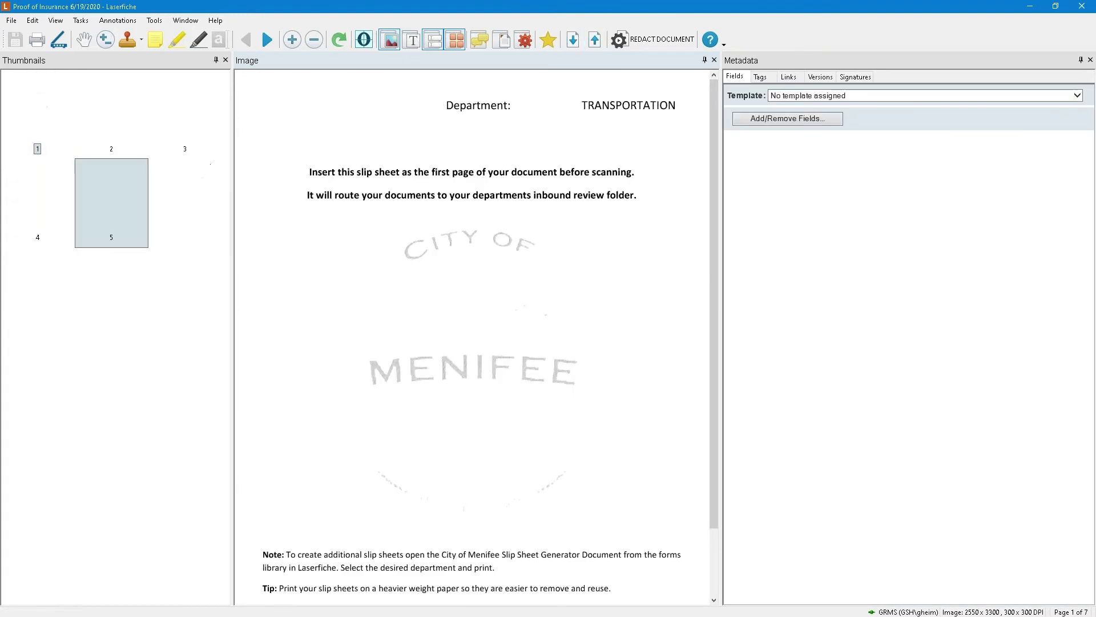
Restore the viewer beside the search results, advance to Slip Sheet PUBLIC SAFETY, and select that entry in the results
{"action": "left_click", "coordinate": [1055, 7]}
{"action": "left_click", "coordinate": [392, 11]}
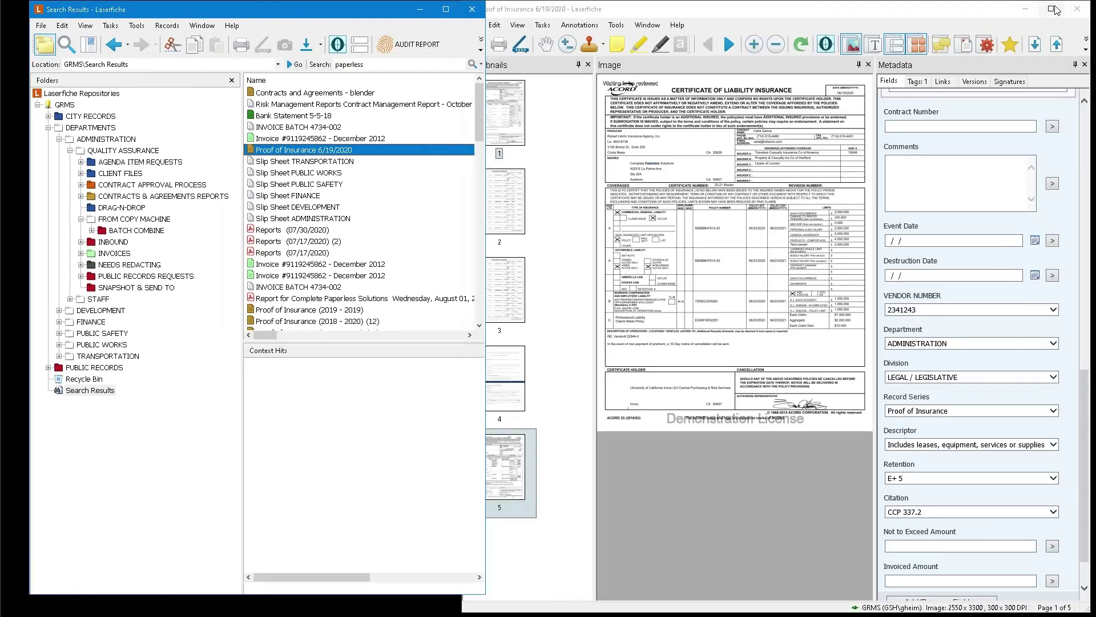
{"action": "left_click", "coordinate": [1056, 7]}
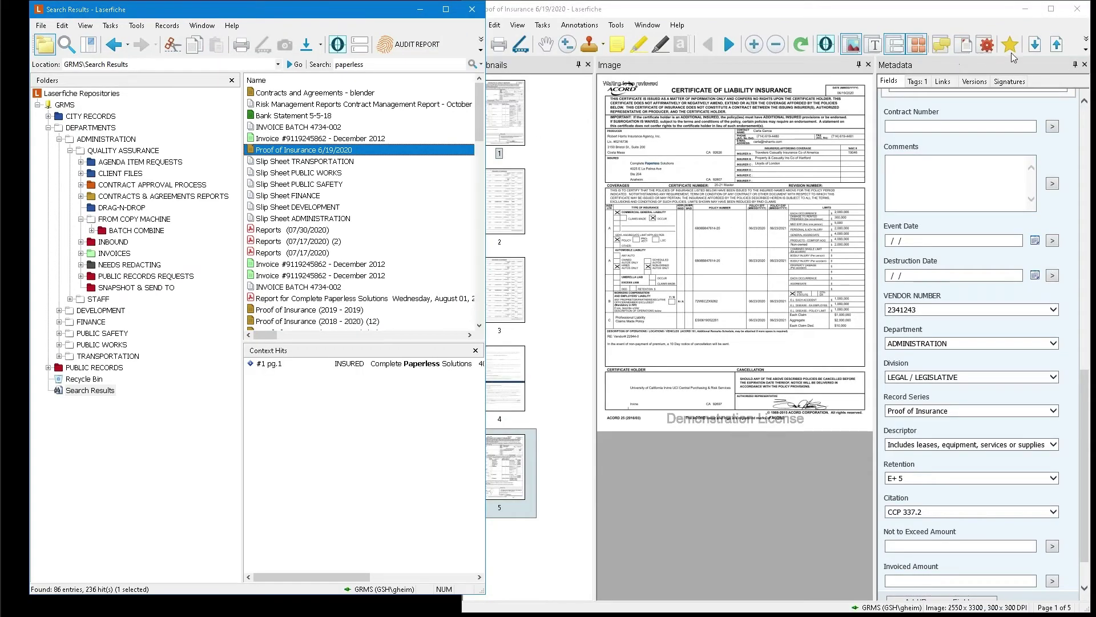
{"action": "left_click", "coordinate": [1034, 46]}
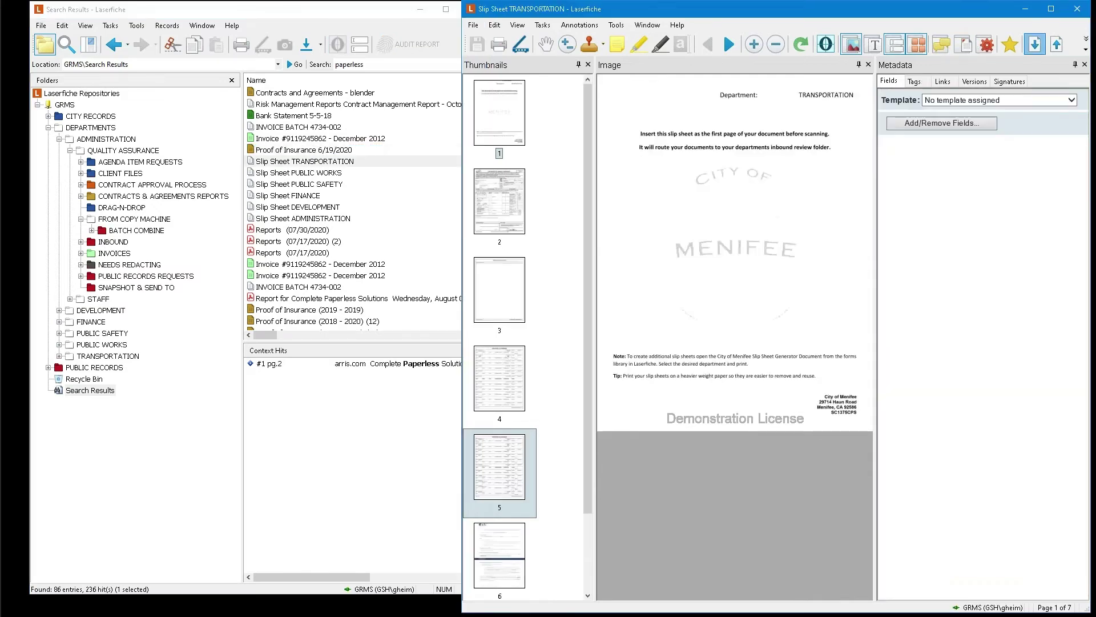
{"action": "left_click", "coordinate": [1034, 45]}
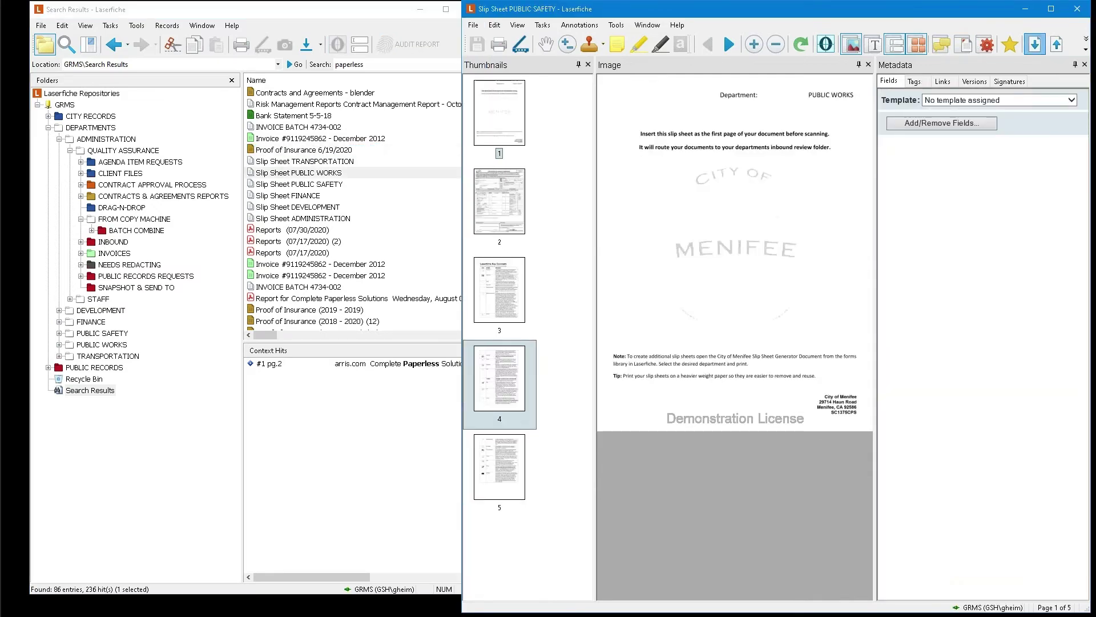
{"action": "left_click", "coordinate": [285, 195]}
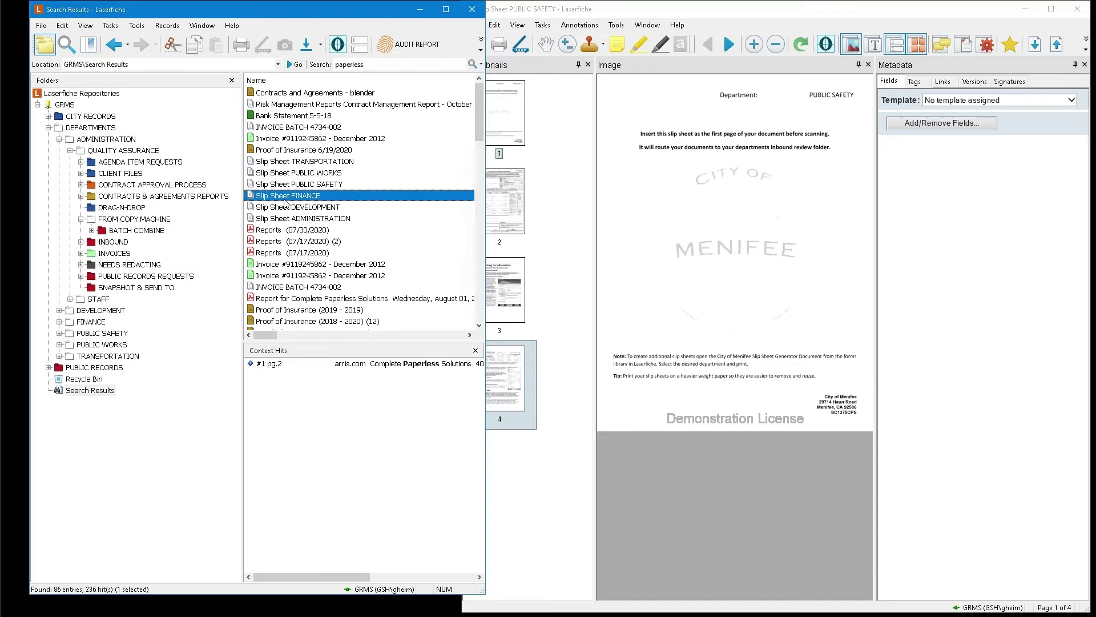
{"action": "left_click", "coordinate": [284, 186]}
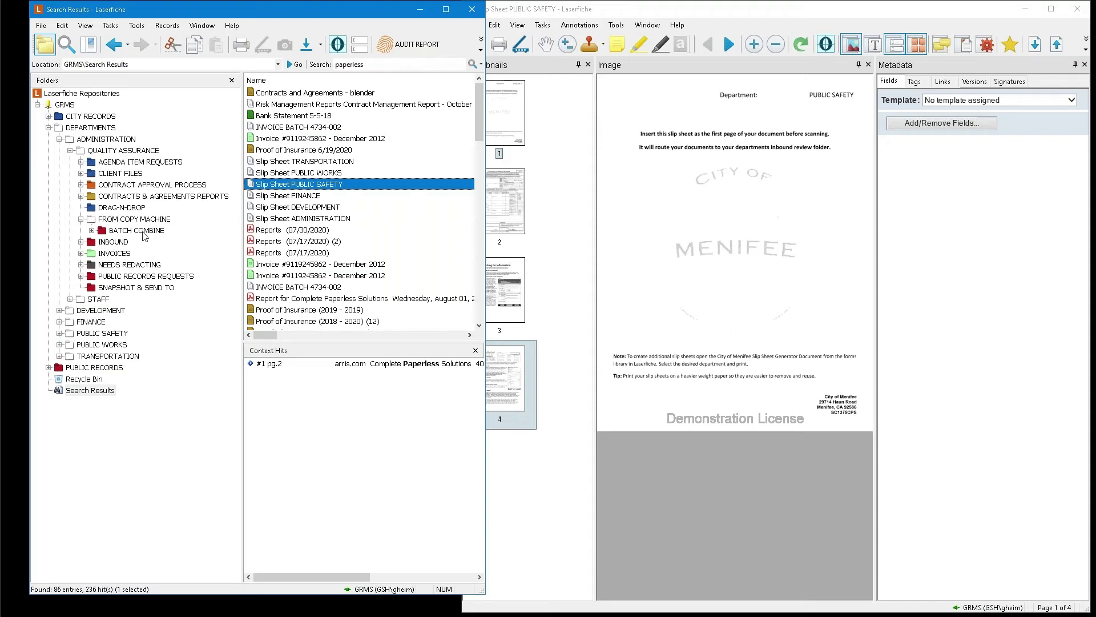
Open SAMPLE 1 from the FROM COPY MACHINE folder for viewing and close it again
{"action": "left_click", "coordinate": [137, 220]}
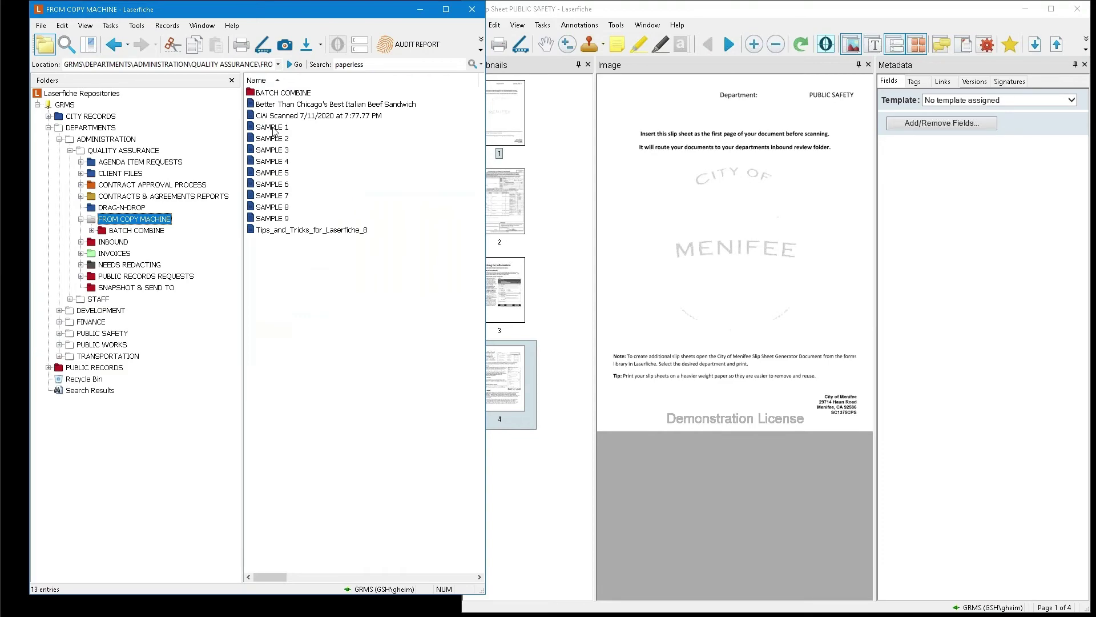
{"action": "left_click", "coordinate": [274, 128]}
{"action": "double_click", "coordinate": [274, 130]}
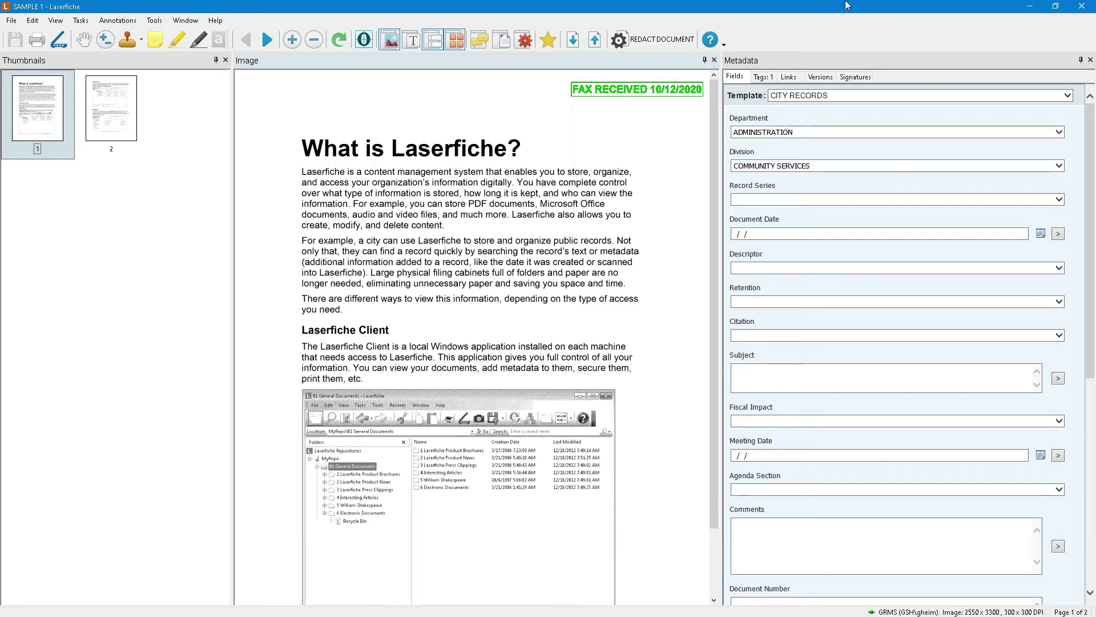
{"action": "left_click", "coordinate": [1085, 8]}
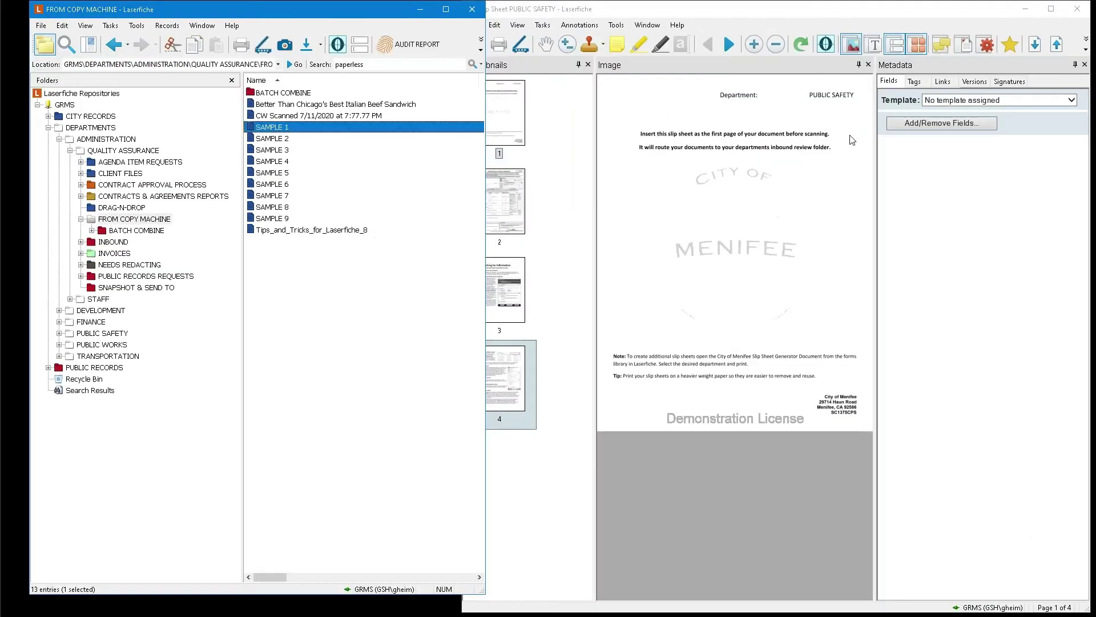
Close the slip sheet document and the Marketing folder window, and maximize the repository window
{"action": "left_click", "coordinate": [1069, 14]}
{"action": "left_click", "coordinate": [1077, 8]}
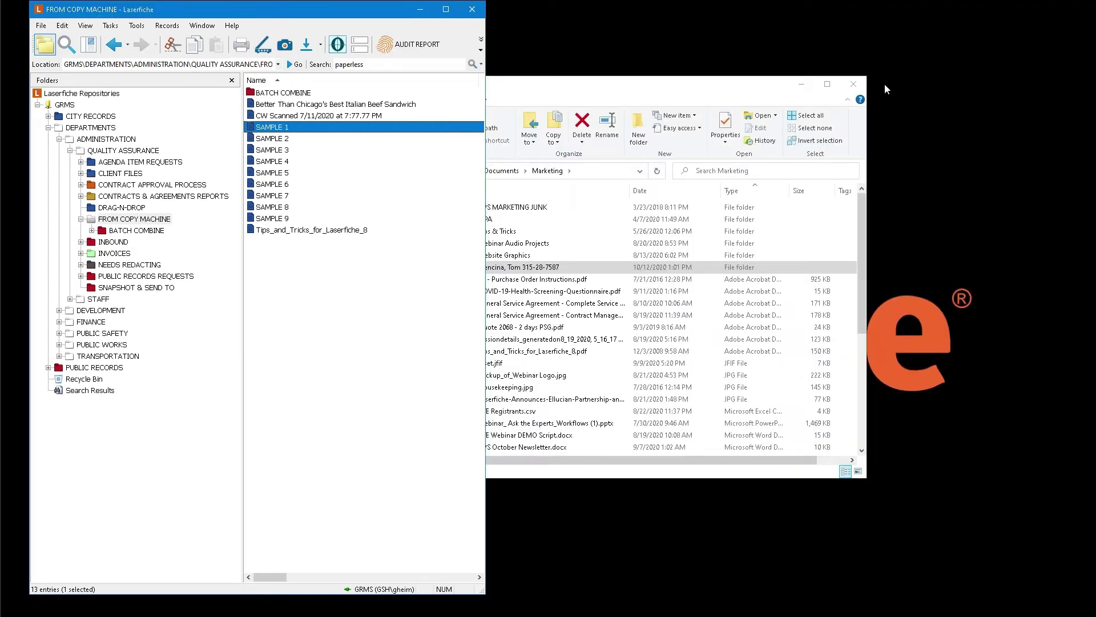
{"action": "left_click", "coordinate": [827, 84]}
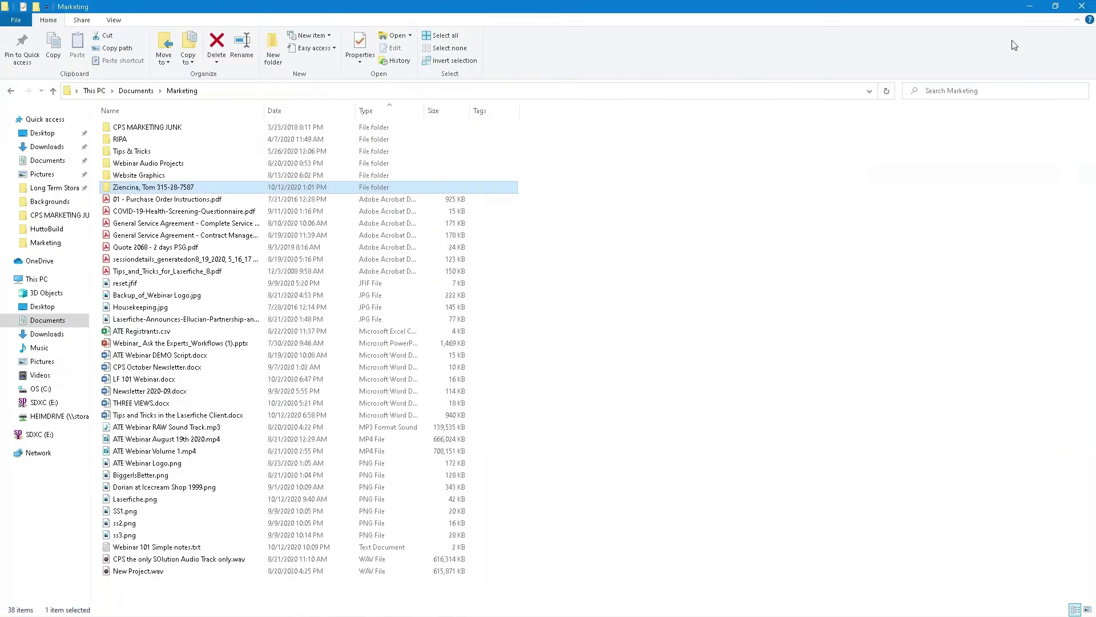
{"action": "left_click", "coordinate": [1082, 6]}
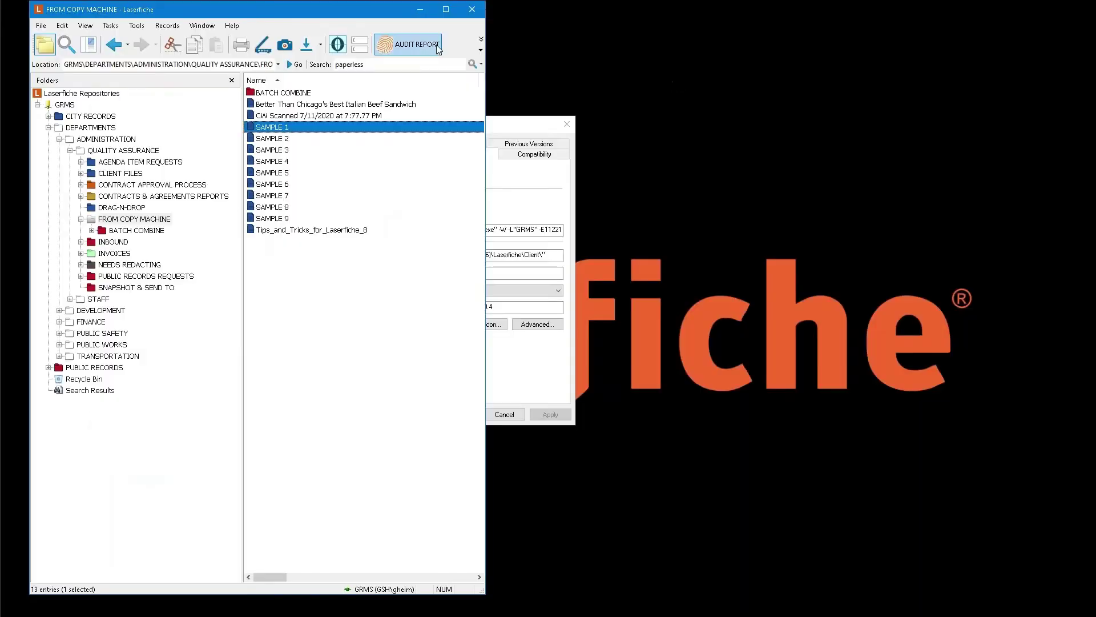
{"action": "left_click", "coordinate": [447, 9]}
Open the scanned batch document in the BATCH COMBINE folder and maximize its viewer
{"action": "double_click", "coordinate": [273, 89]}
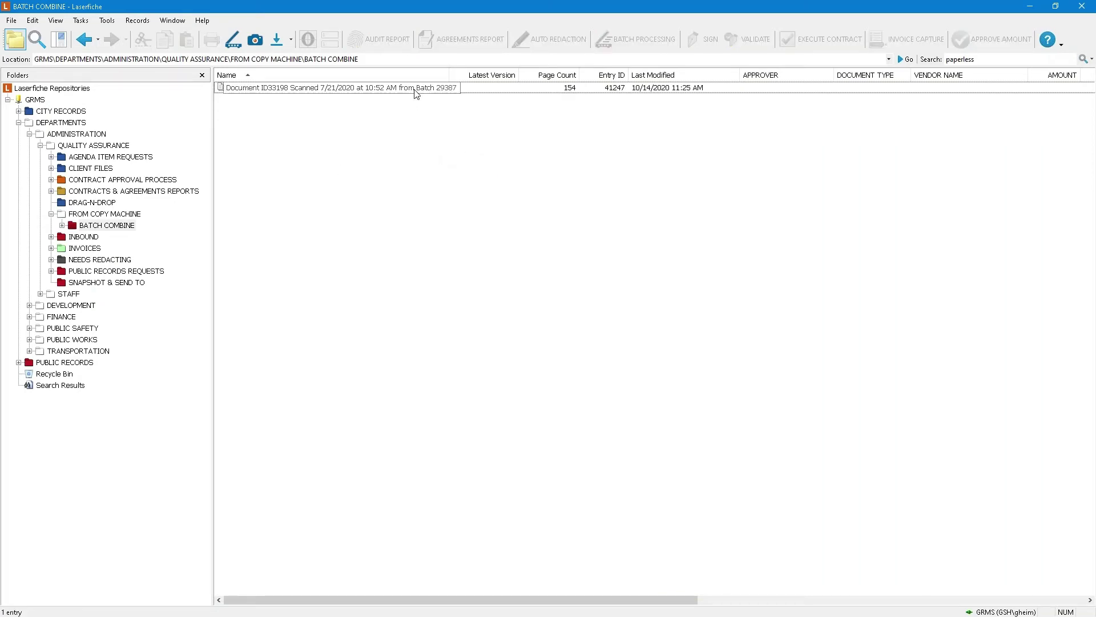
{"action": "double_click", "coordinate": [415, 89]}
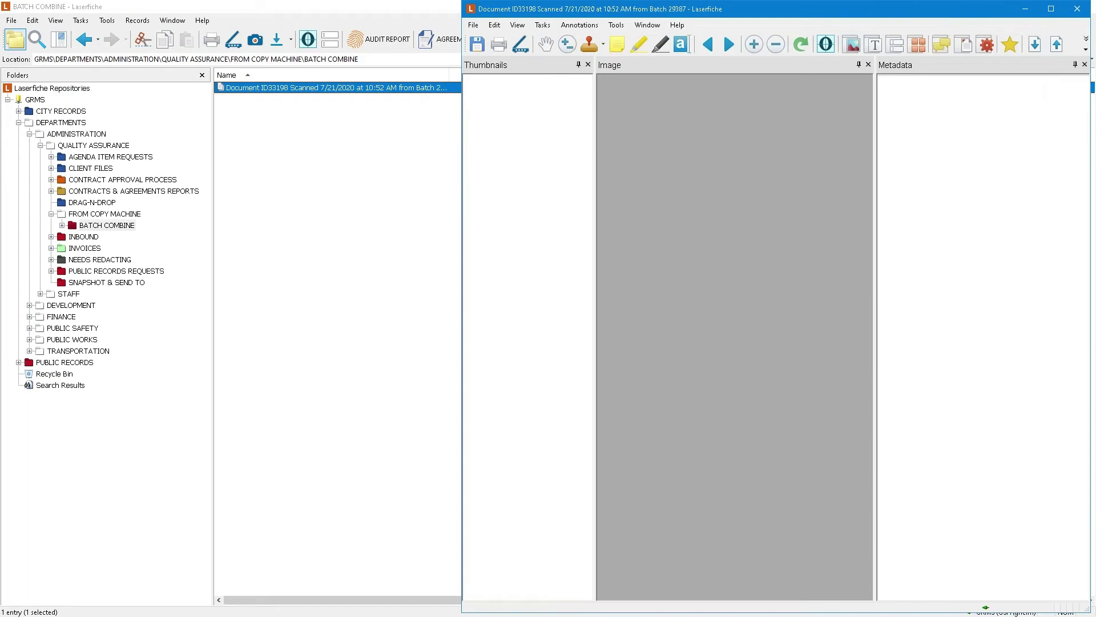
{"action": "left_click", "coordinate": [1050, 8]}
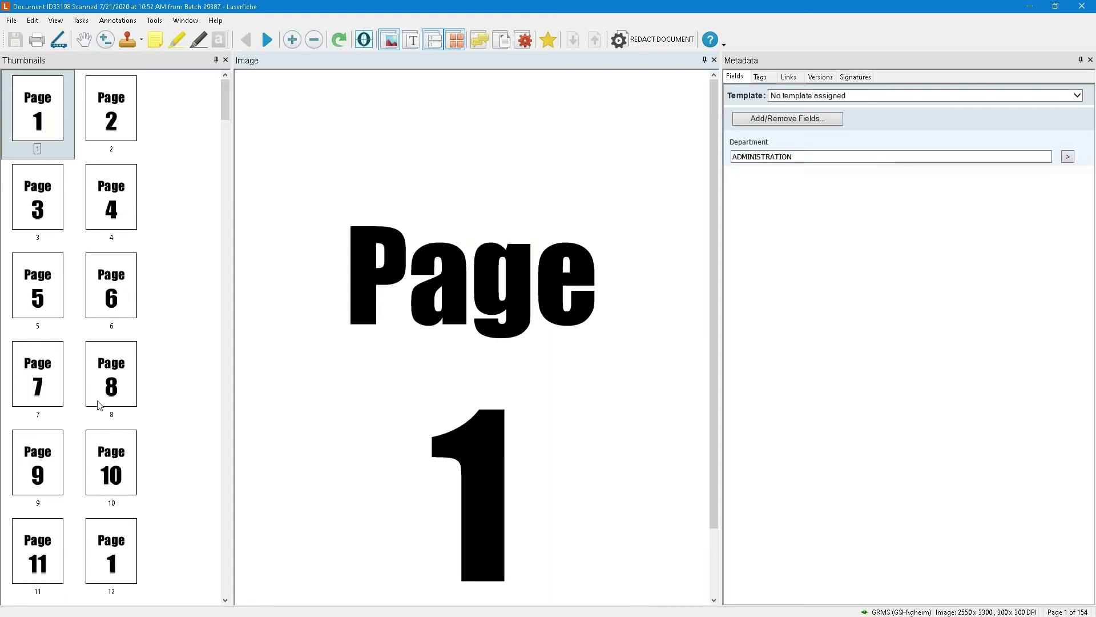
Split pages 1 to 11 of the batch into a new BATCH COMBINE document named Documents 1
{"action": "left_click", "coordinate": [35, 550], "text": "shift"}
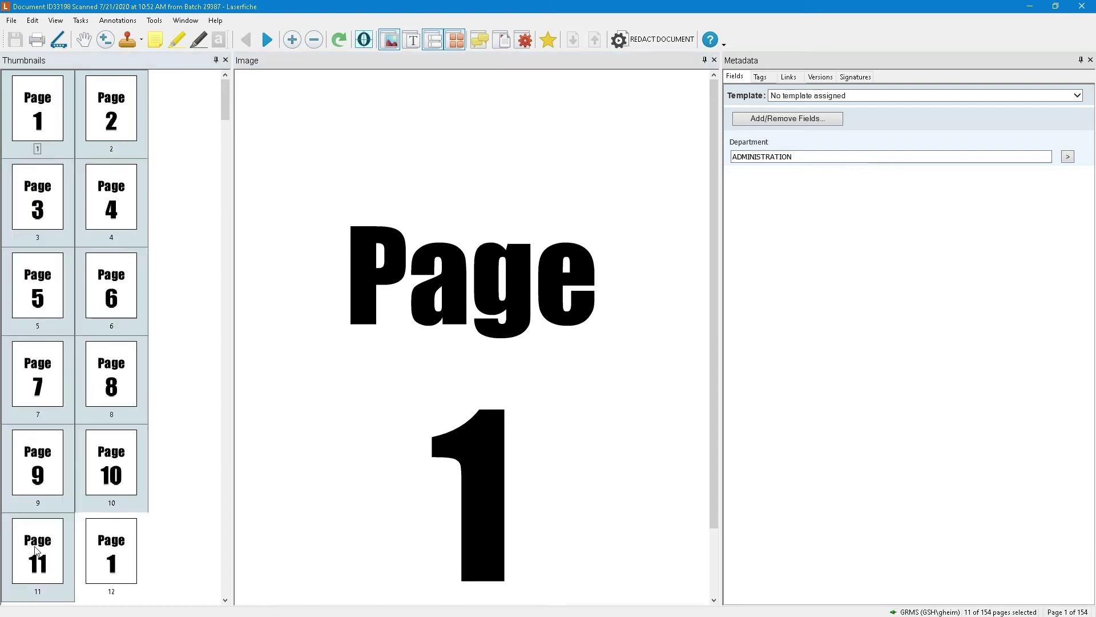
{"action": "right_click", "coordinate": [35, 550]}
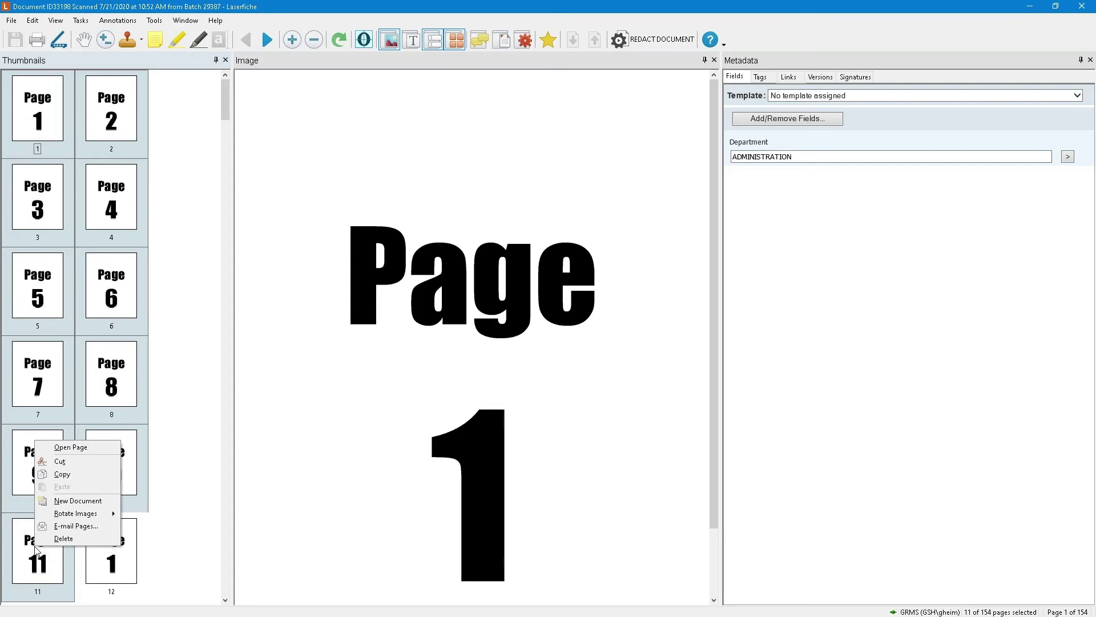
{"action": "left_click", "coordinate": [74, 500]}
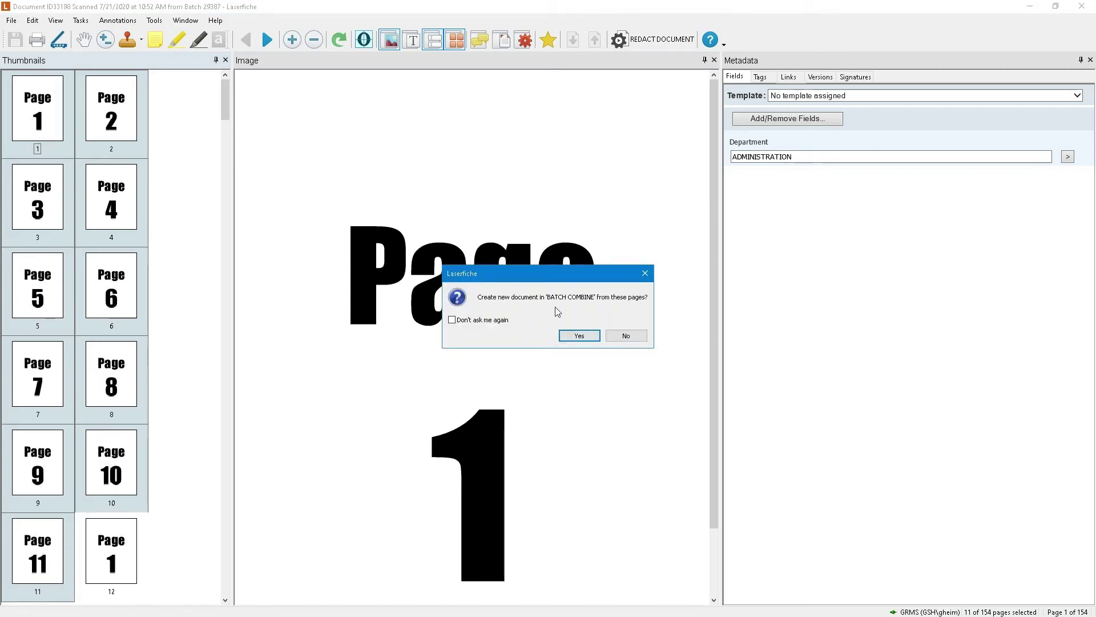
{"action": "left_click", "coordinate": [579, 336]}
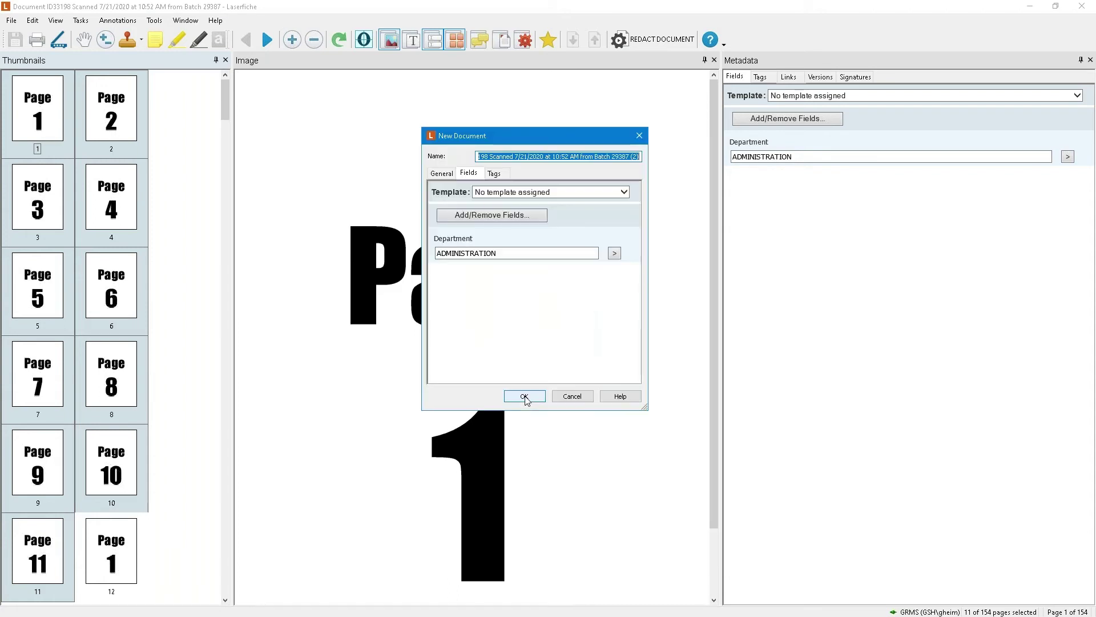
{"action": "type", "text": "Documents 1"}
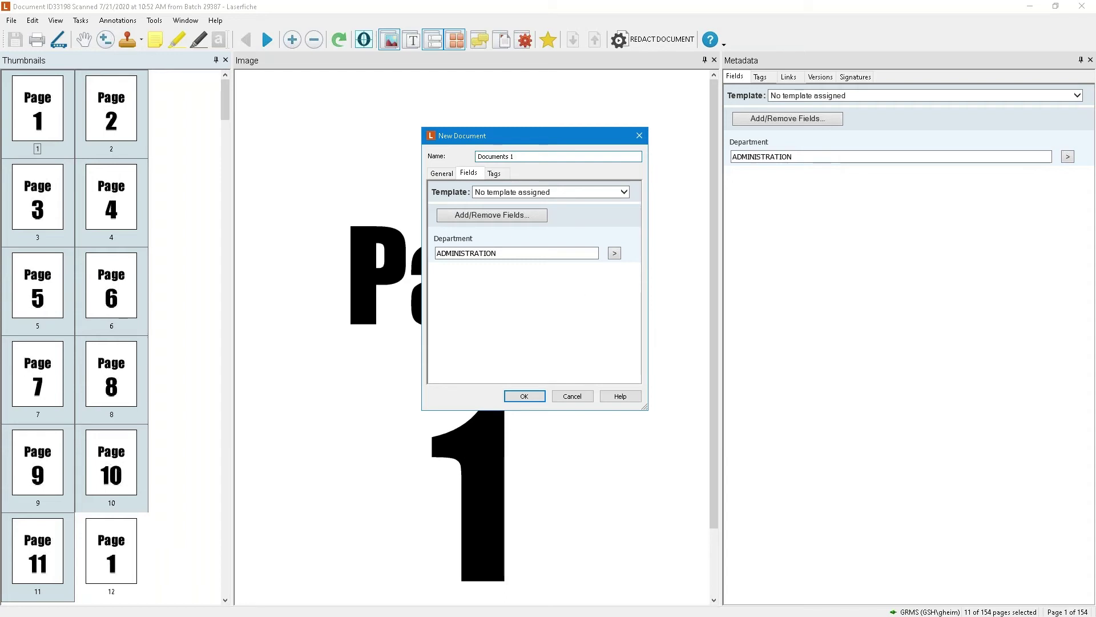
{"action": "left_click", "coordinate": [527, 398]}
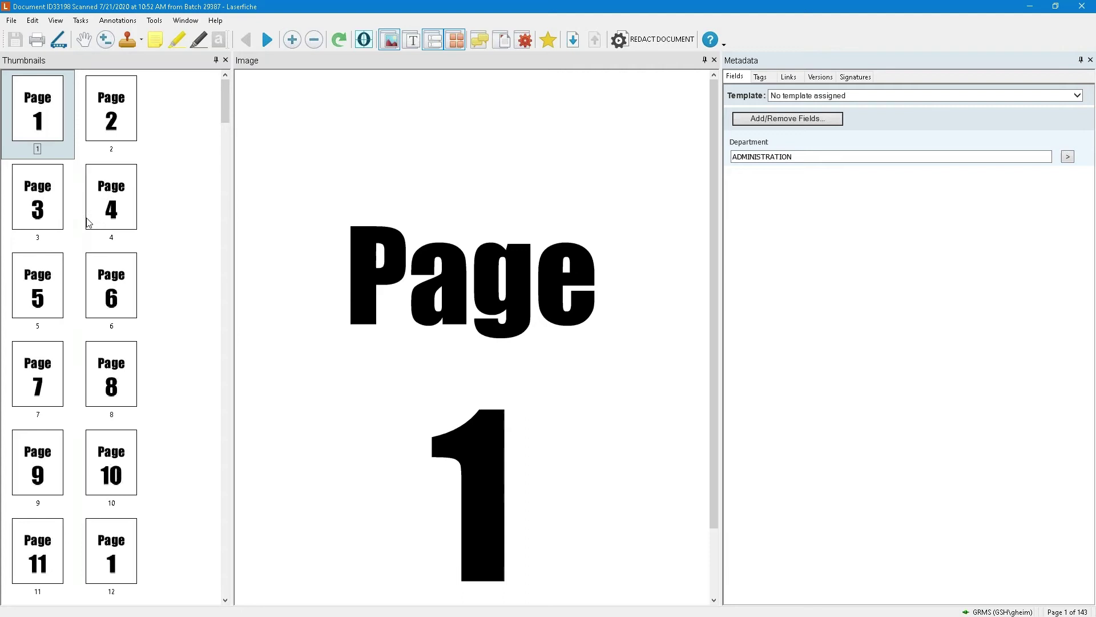
Split pages 1 to 11 of the remaining batch into another new document named Doc 2
{"action": "left_click", "coordinate": [38, 547], "text": "shift"}
{"action": "right_click", "coordinate": [38, 545]}
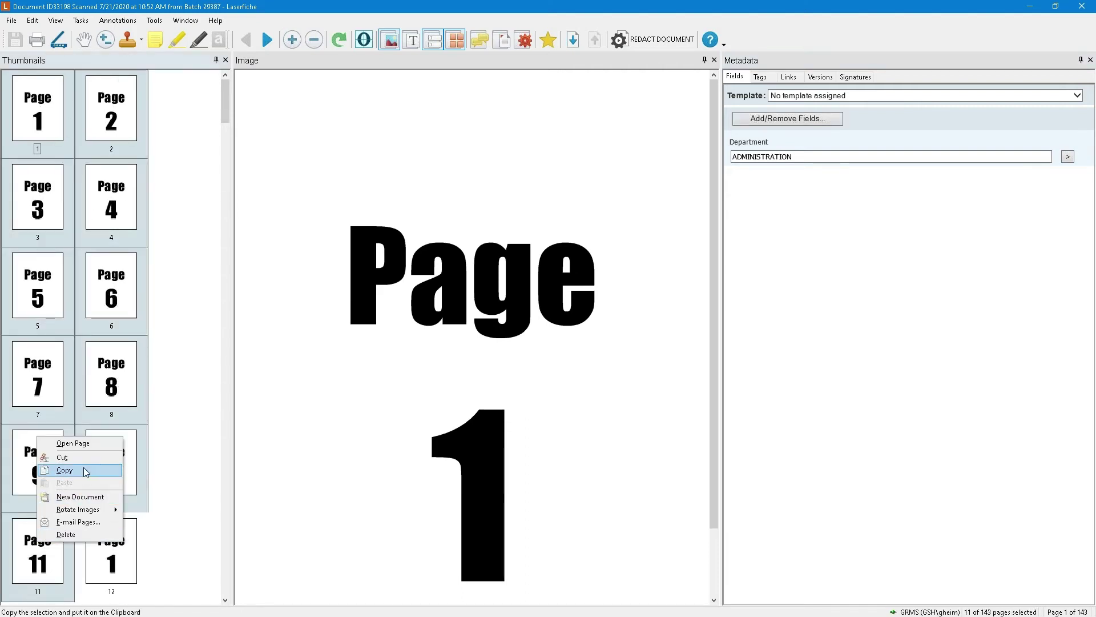
{"action": "left_click", "coordinate": [80, 497]}
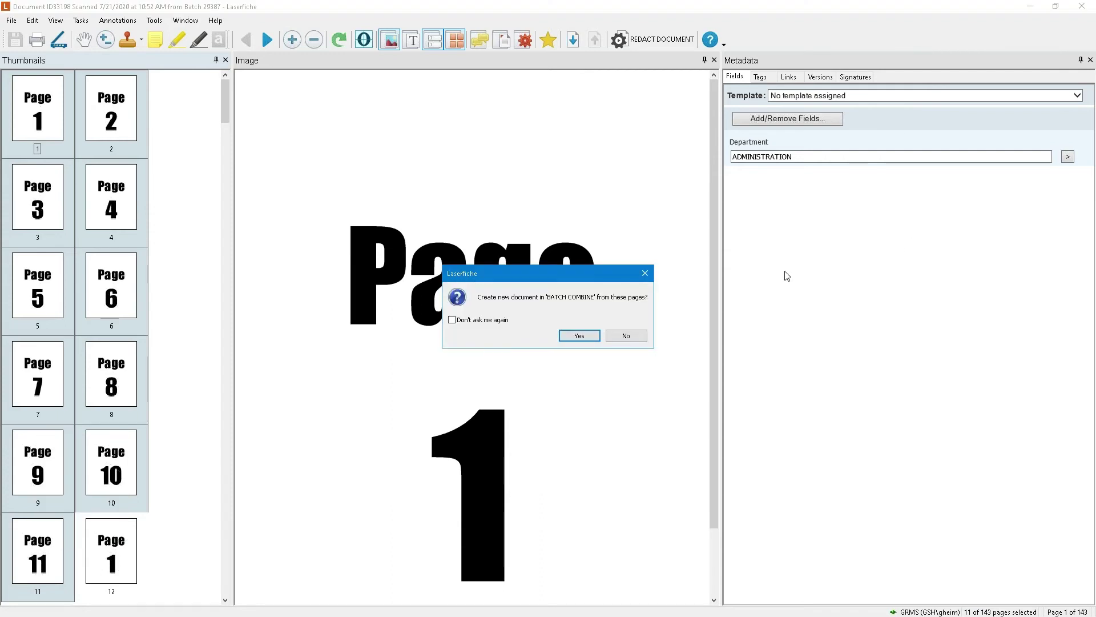
{"action": "left_click", "coordinate": [580, 336]}
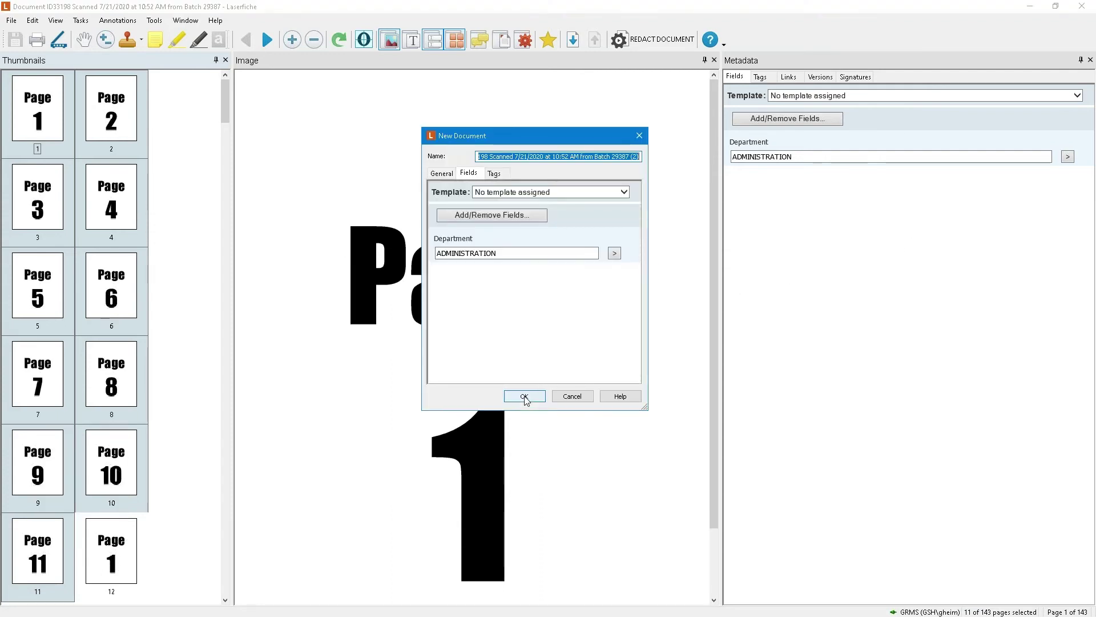
{"action": "type", "text": "Doc 2"}
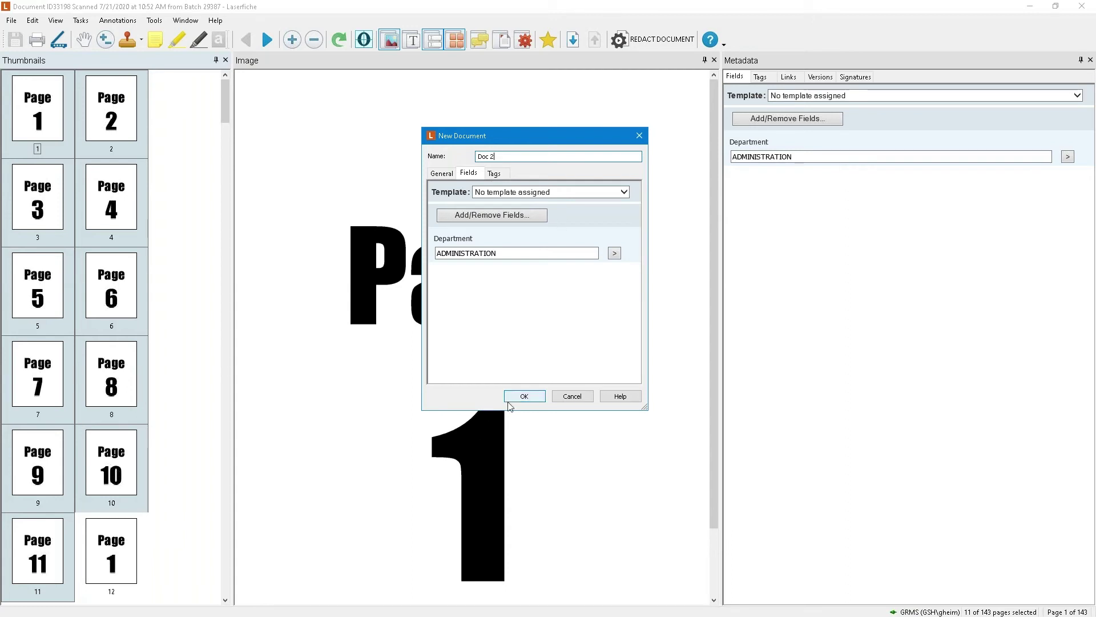
{"action": "left_click", "coordinate": [524, 395]}
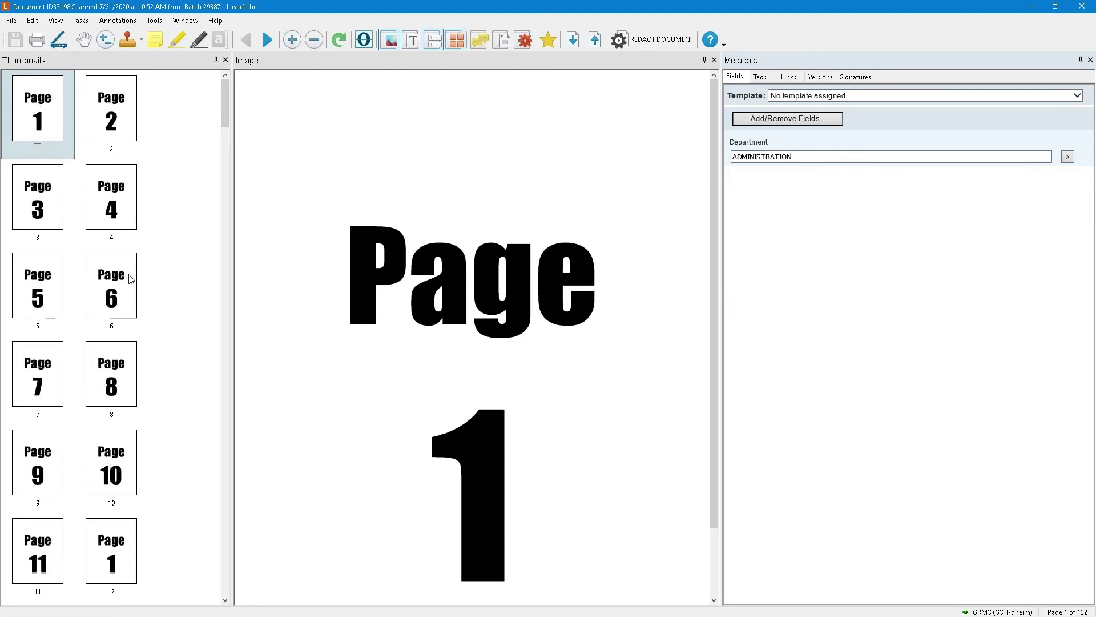
Split batch pages 12 to 14, 43, 44, 46, 48, 59, 62 and 63 into a new BATCH COMBINE document named Doc 3
{"action": "scroll", "coordinate": [147, 373], "scroll_direction": "down", "scroll_amount": 5}
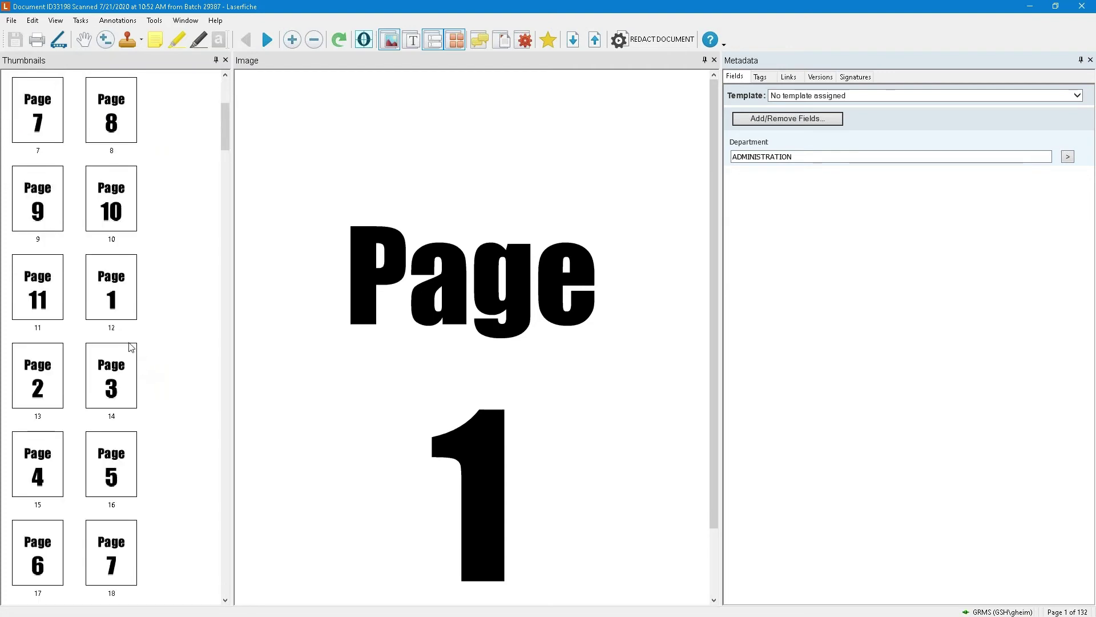
{"action": "left_click", "coordinate": [120, 302]}
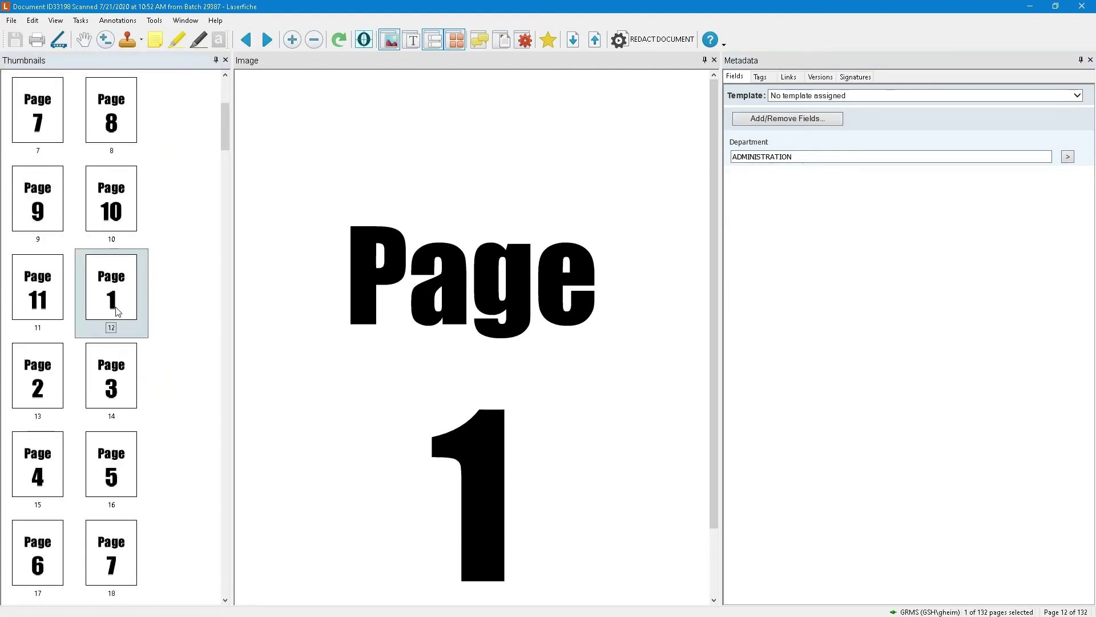
{"action": "left_click", "coordinate": [115, 386], "text": "shift"}
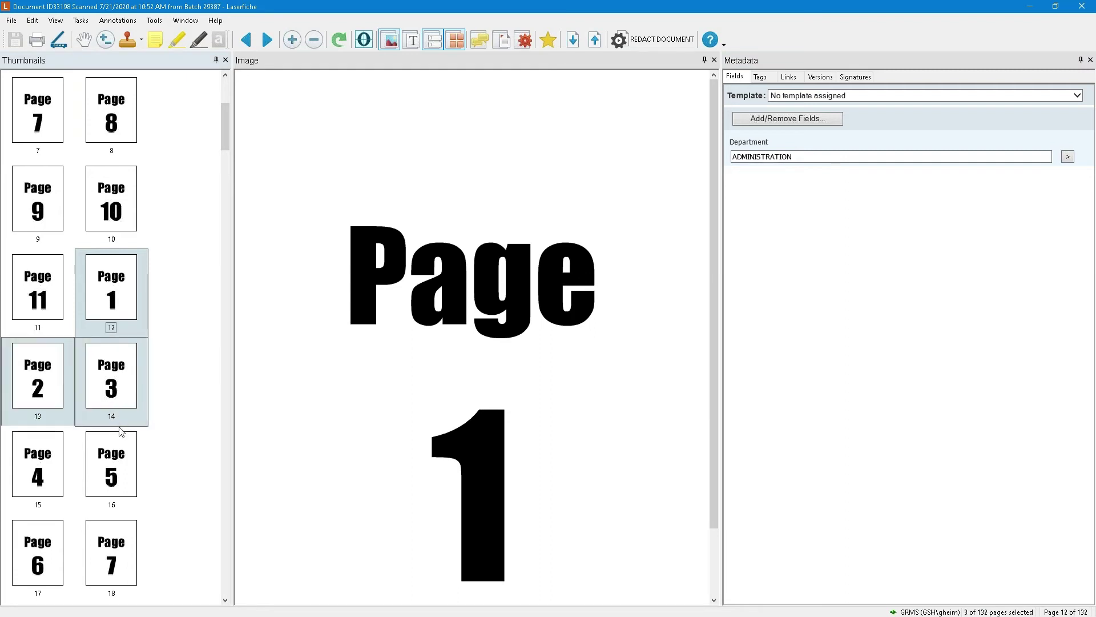
{"action": "scroll", "coordinate": [116, 460], "scroll_direction": "down", "scroll_amount": 12}
{"action": "scroll", "coordinate": [116, 460], "scroll_direction": "down", "scroll_amount": 12}
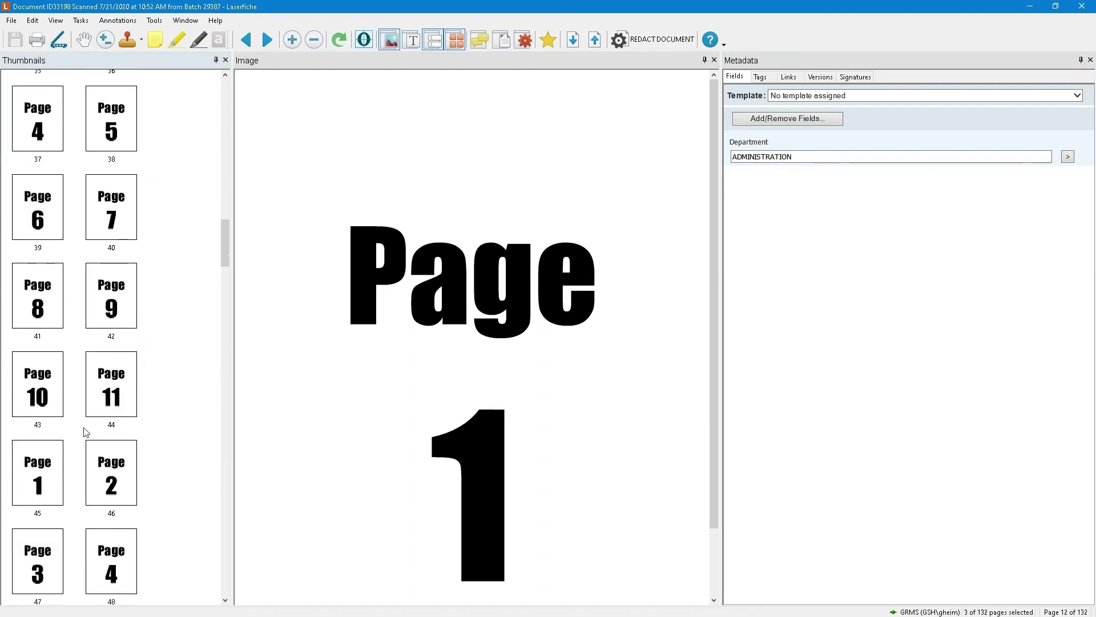
{"action": "left_click", "coordinate": [51, 400], "text": "ctrl"}
{"action": "left_click", "coordinate": [114, 403], "text": "ctrl"}
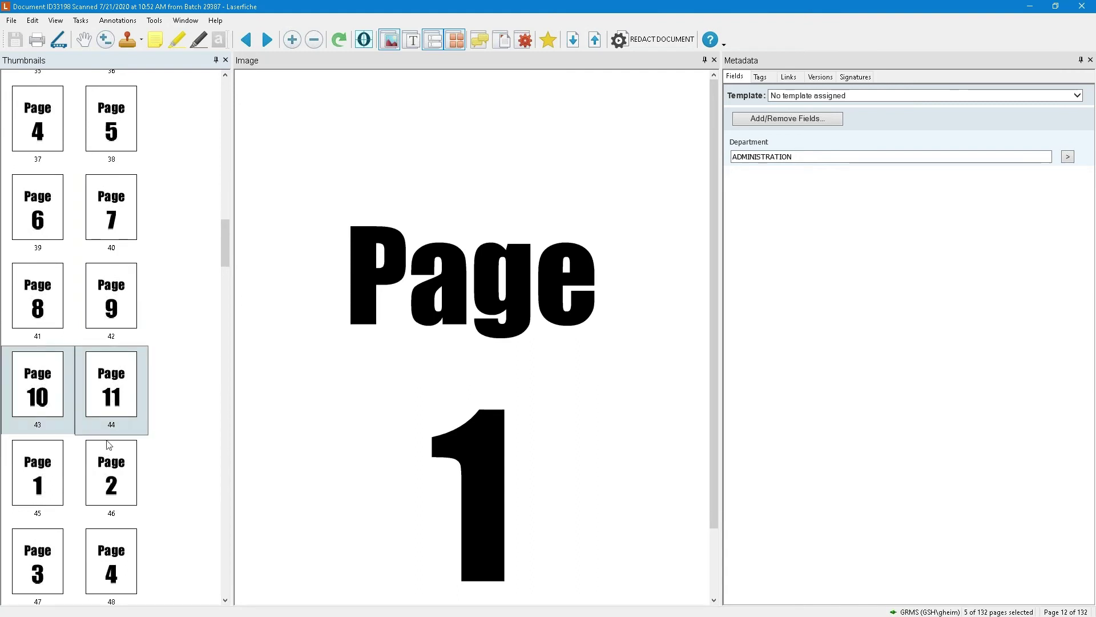
{"action": "left_click", "coordinate": [107, 490], "text": "ctrl"}
{"action": "left_click", "coordinate": [107, 557], "text": "ctrl"}
{"action": "scroll", "coordinate": [105, 553], "scroll_direction": "down", "scroll_amount": 11}
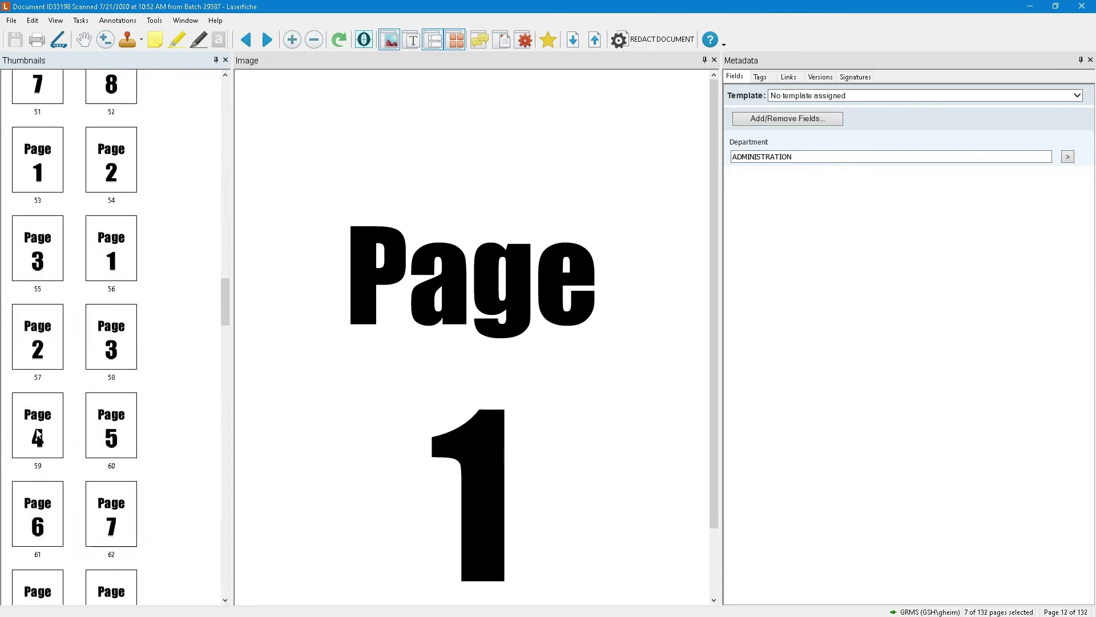
{"action": "left_click", "coordinate": [36, 434], "text": "ctrl"}
{"action": "left_click", "coordinate": [97, 523], "text": "ctrl"}
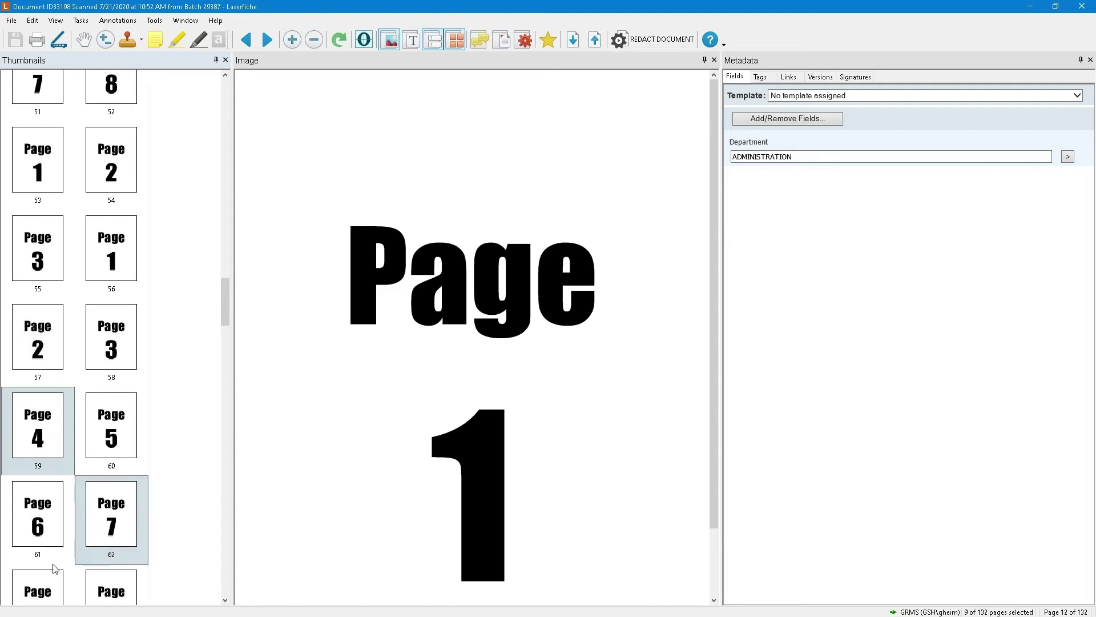
{"action": "left_click", "coordinate": [49, 598], "text": "ctrl"}
{"action": "right_click", "coordinate": [121, 491]}
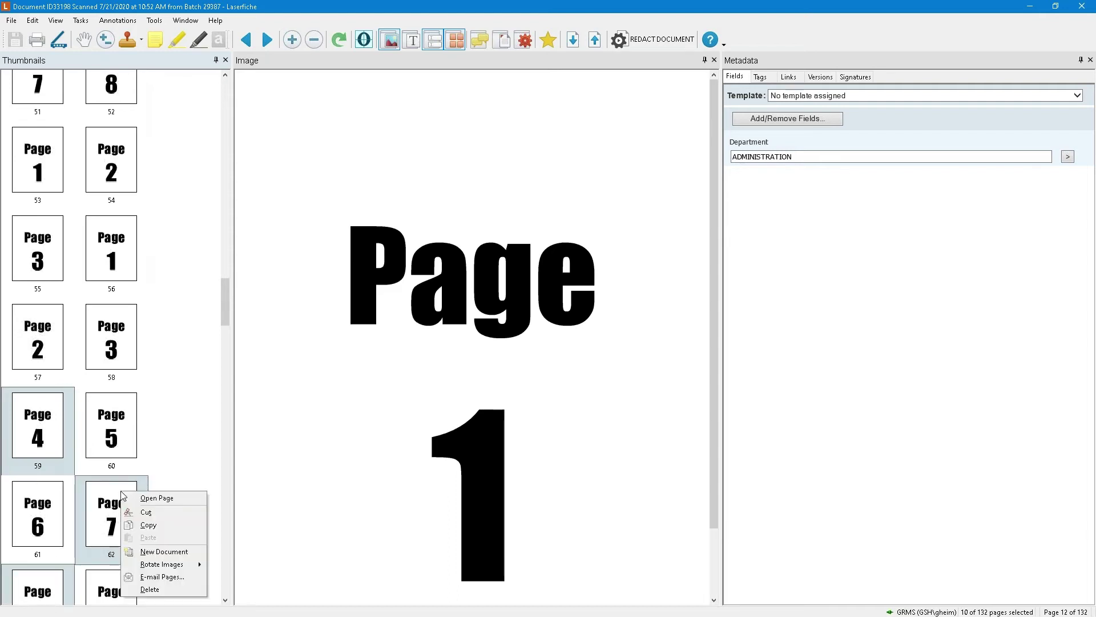
{"action": "left_click", "coordinate": [155, 551]}
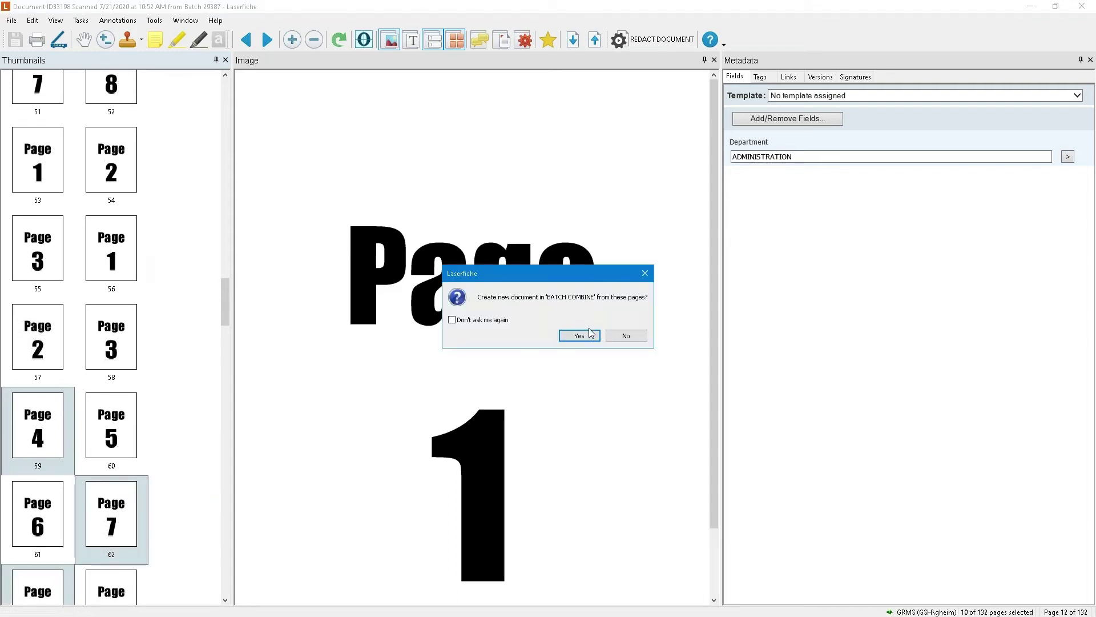
{"action": "left_click", "coordinate": [584, 341]}
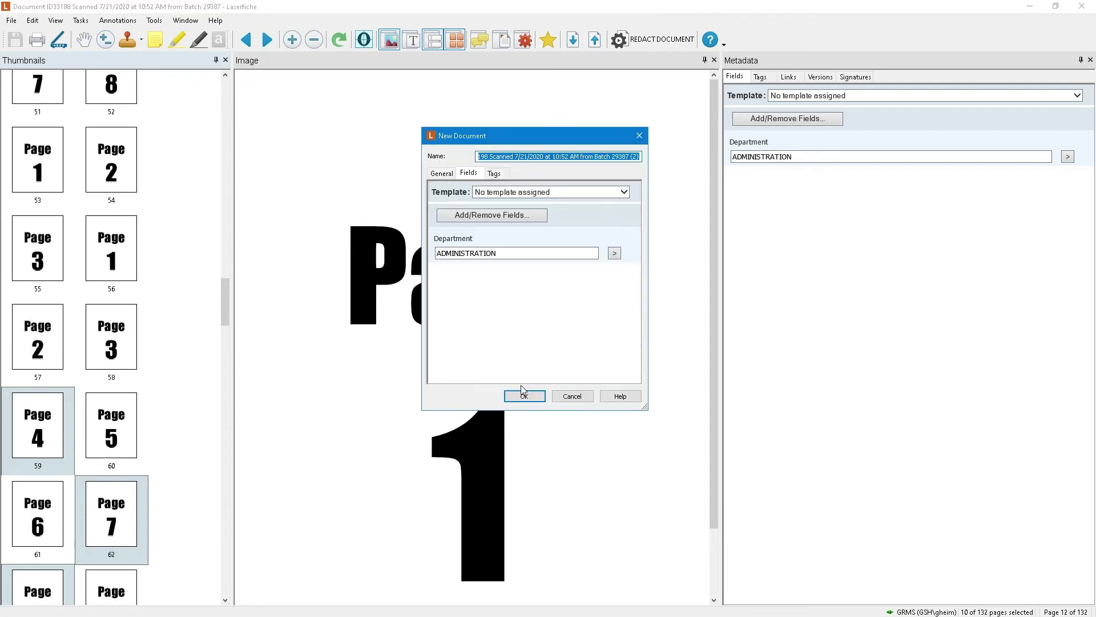
{"action": "type", "text": "Doc 3"}
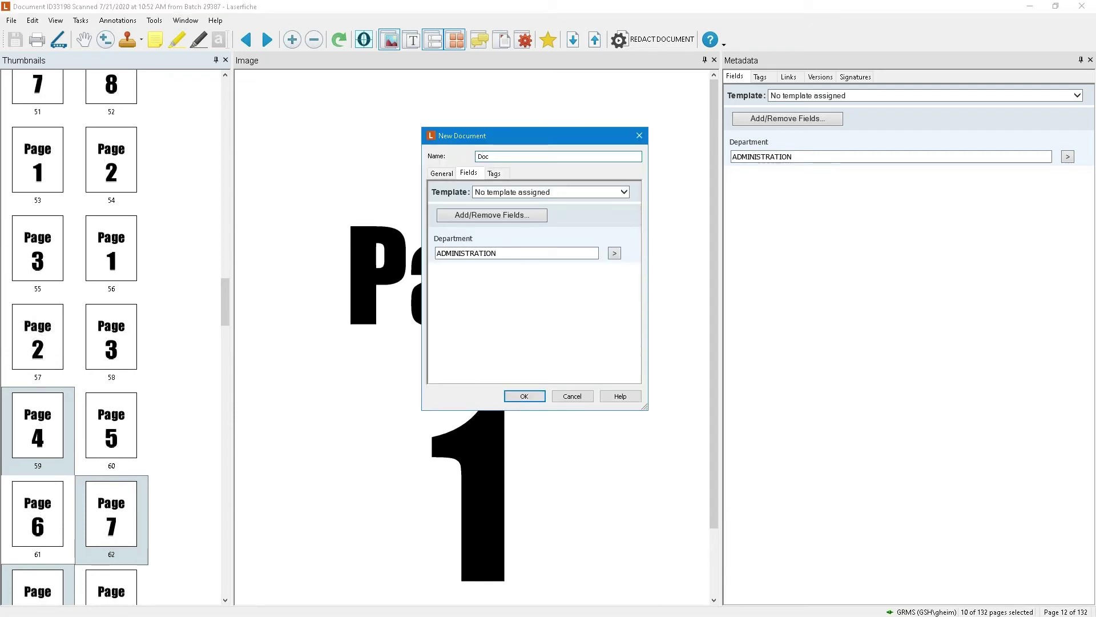
{"action": "left_click", "coordinate": [524, 397]}
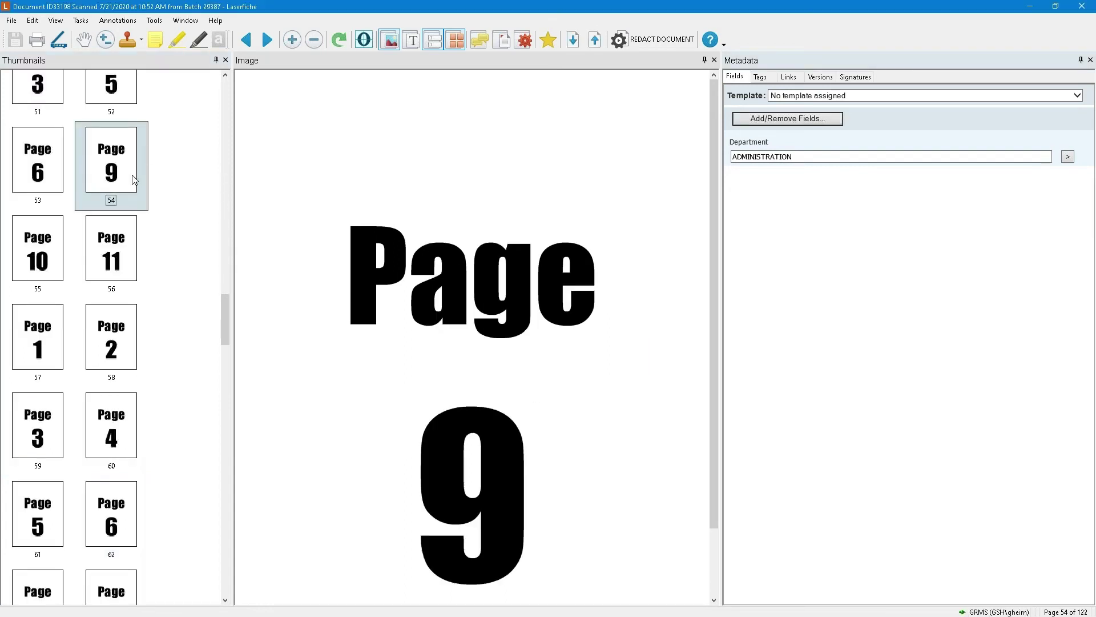
Move the first page of the remaining batch to between pages 7 and 8
{"action": "left_click_drag", "start_coordinate": [225, 318], "coordinate": [225, 105]}
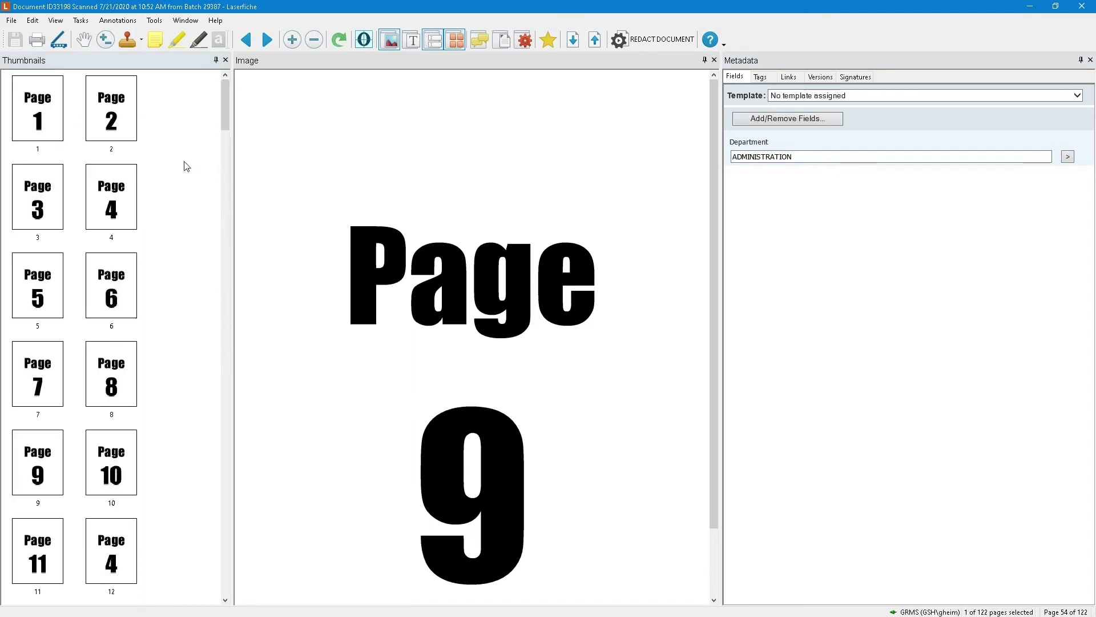
{"action": "left_click_drag", "start_coordinate": [39, 104], "coordinate": [86, 366]}
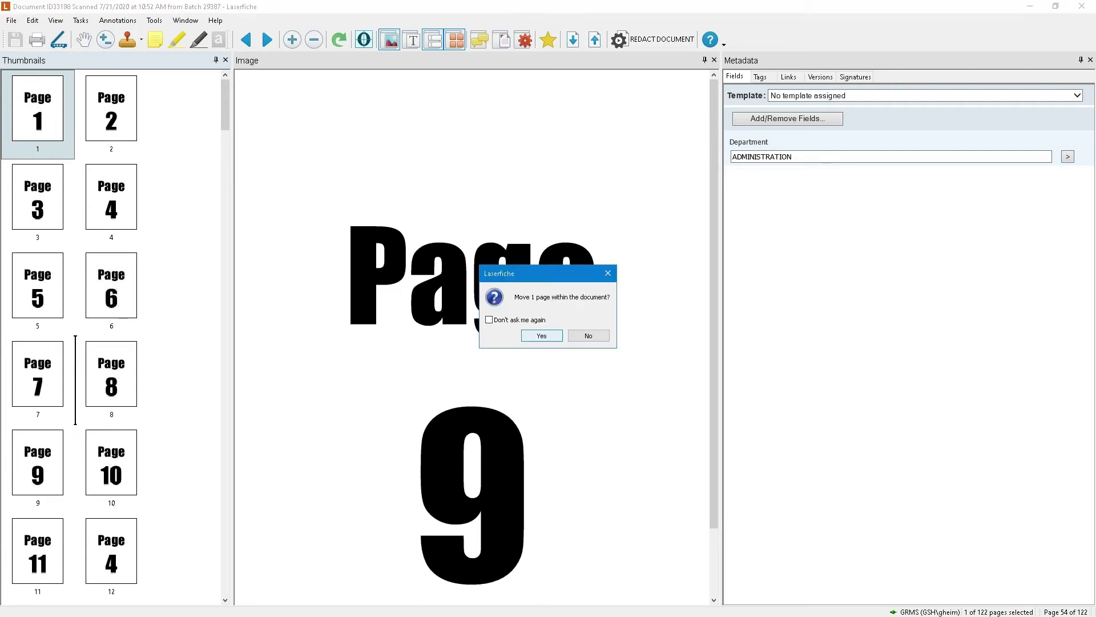
{"action": "left_click", "coordinate": [541, 336]}
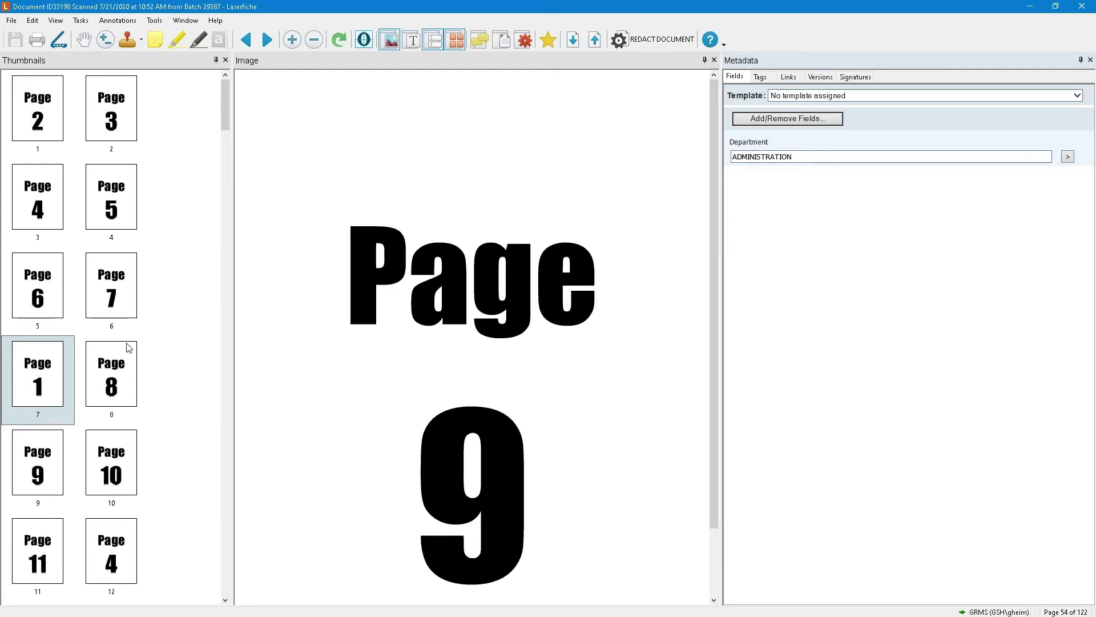
Move the noncontiguous pages 2, 4 and 6 together to between pages 25 and 26 of the batch
{"action": "left_click", "coordinate": [108, 129]}
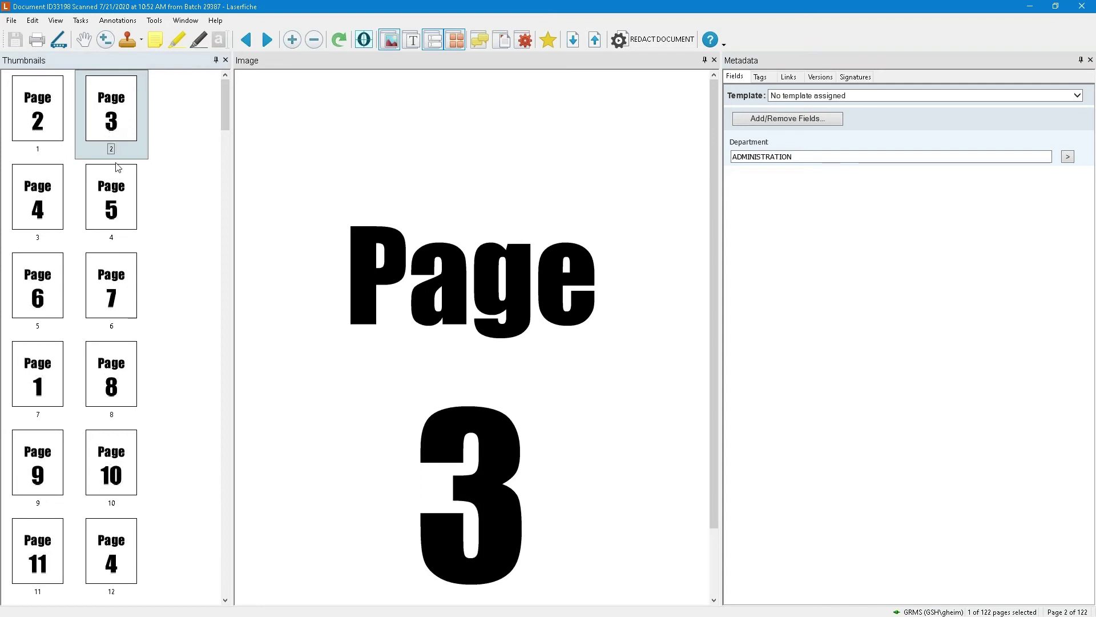
{"action": "left_click", "coordinate": [125, 218], "text": "ctrl"}
{"action": "left_click", "coordinate": [105, 285], "text": "ctrl"}
{"action": "left_click_drag", "start_coordinate": [146, 155], "coordinate": [78, 556]}
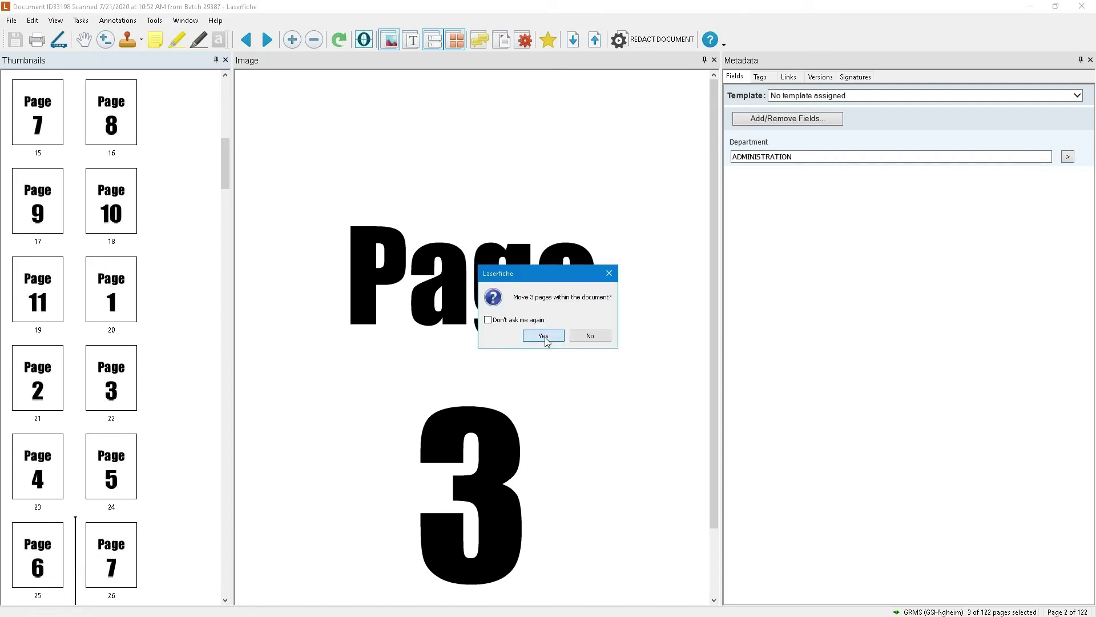
{"action": "left_click", "coordinate": [546, 337]}
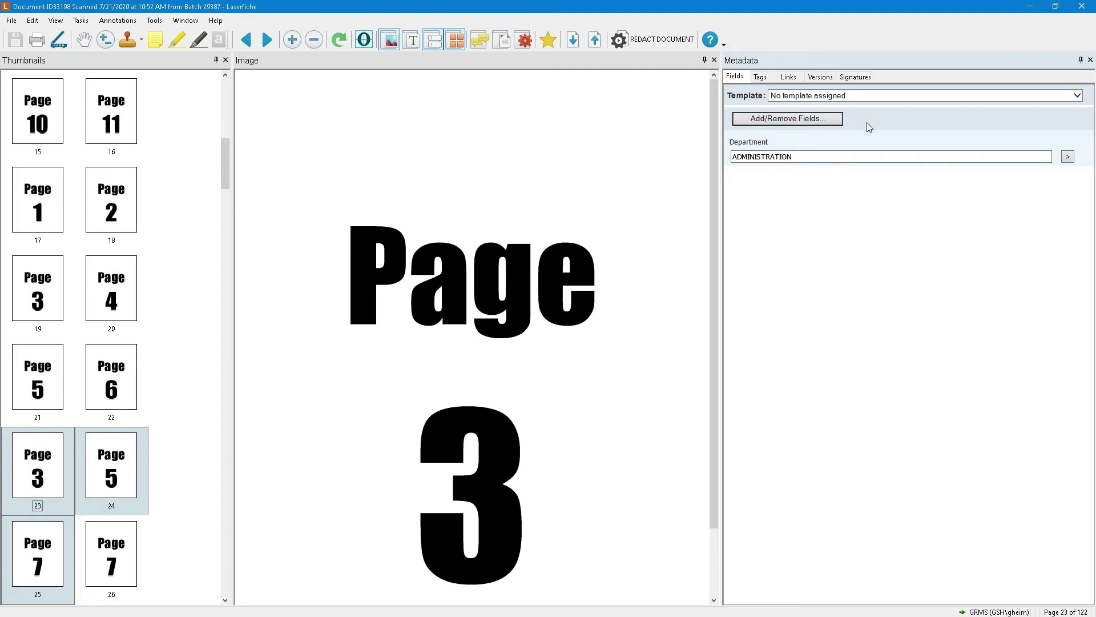
Close the batch document and open the Batch File Samples folder under INBOUND
{"action": "left_click", "coordinate": [1082, 6]}
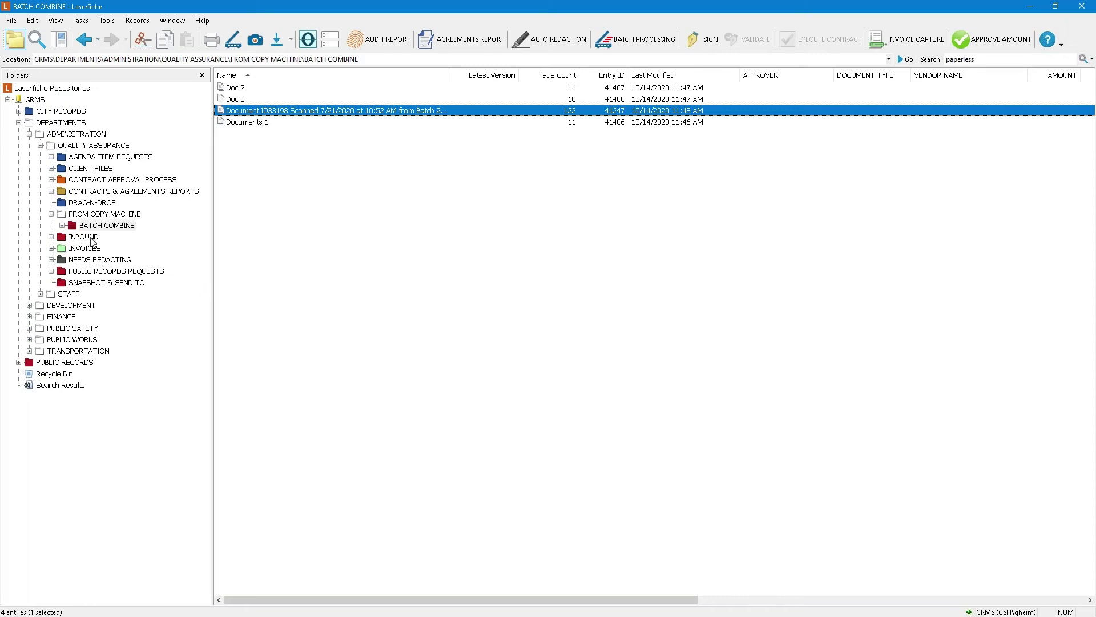
{"action": "left_click", "coordinate": [99, 216]}
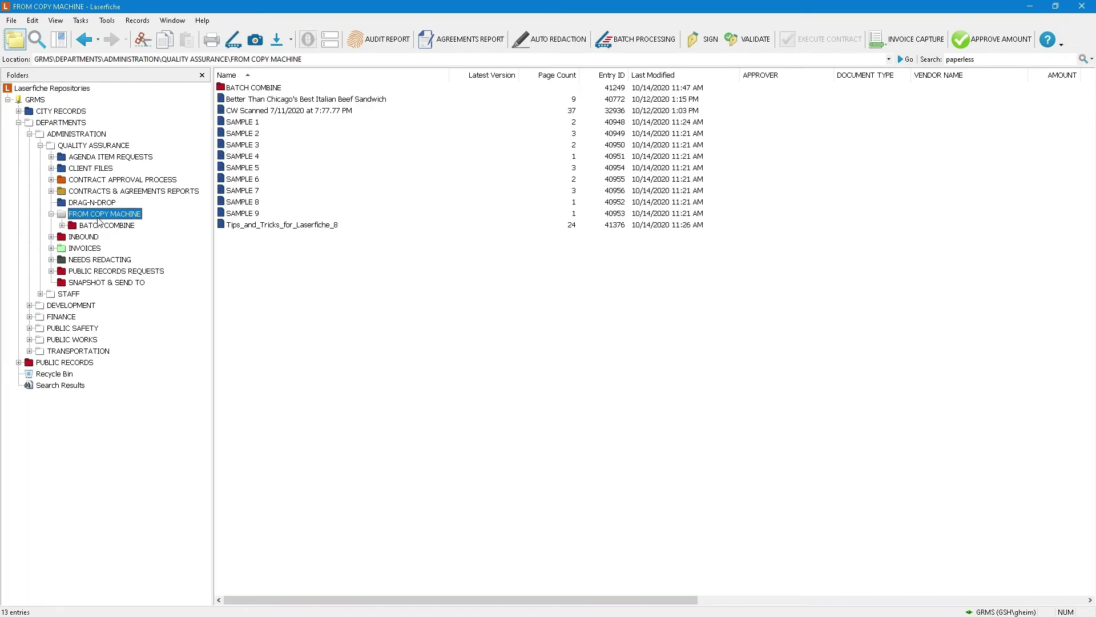
{"action": "left_click", "coordinate": [72, 237]}
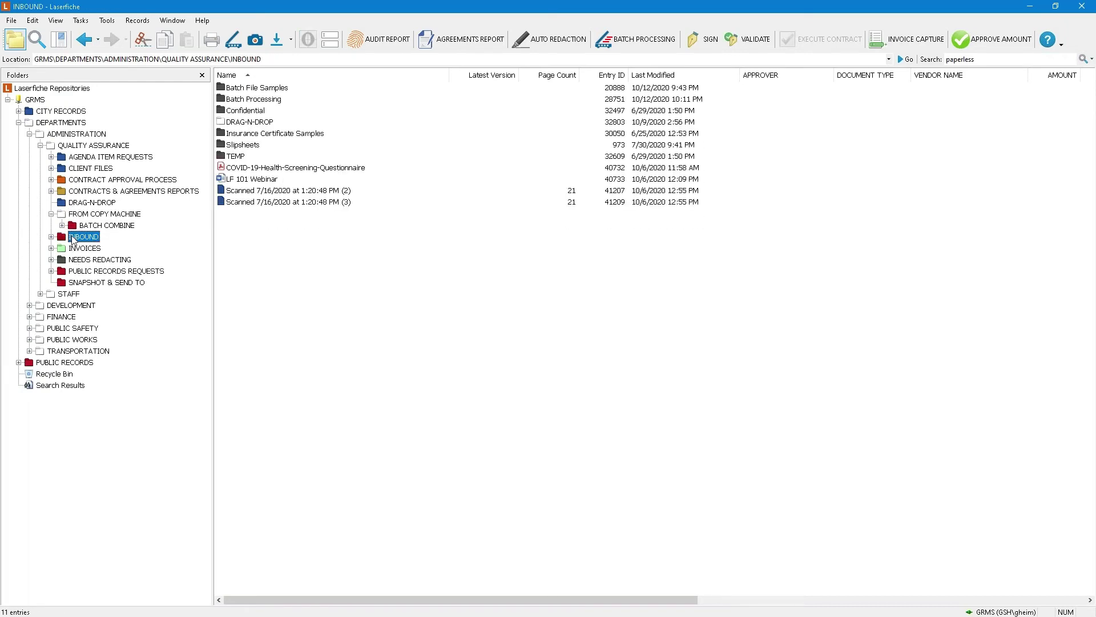
{"action": "left_click", "coordinate": [265, 92]}
{"action": "double_click", "coordinate": [265, 91]}
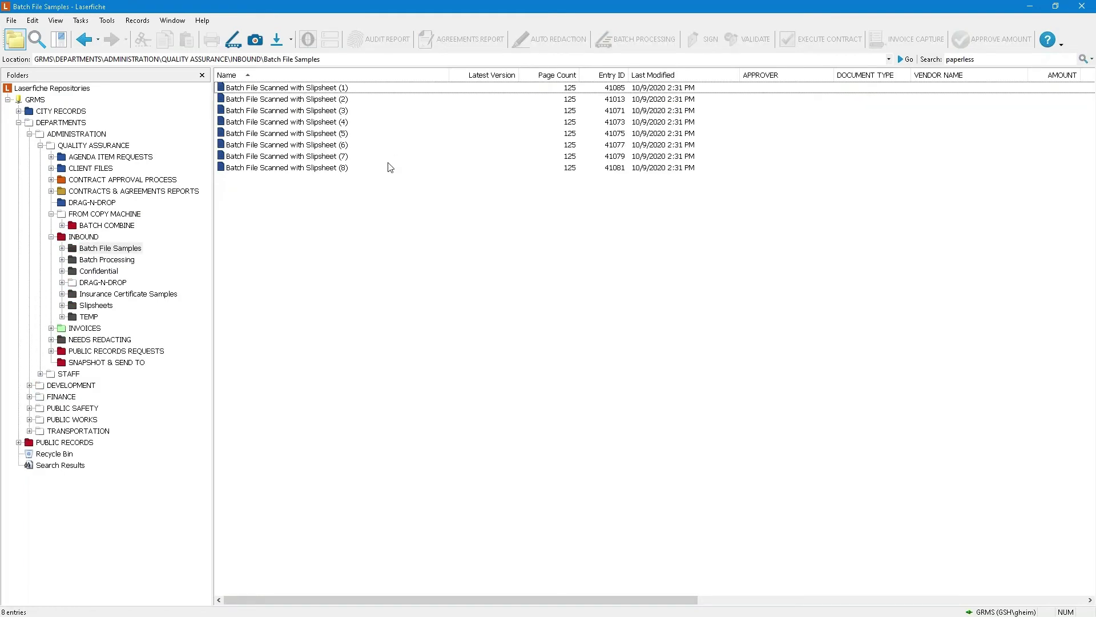
Open Batch File Scanned with Slipsheet (8), examine where its slip sheets separate the documents, and close it
{"action": "double_click", "coordinate": [284, 171]}
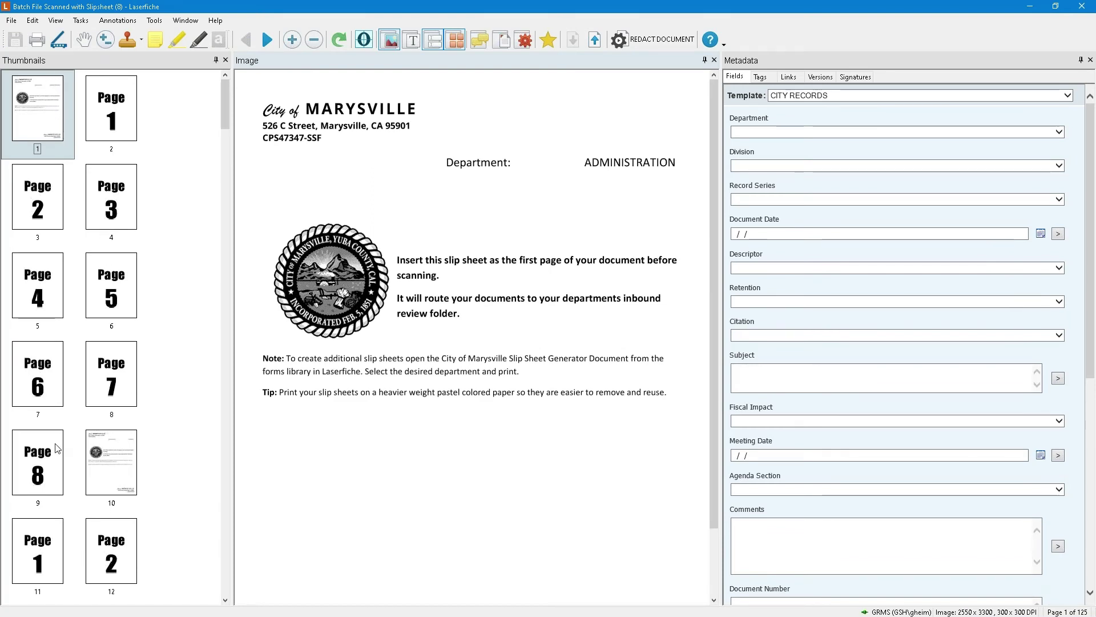
{"action": "left_click", "coordinate": [43, 112]}
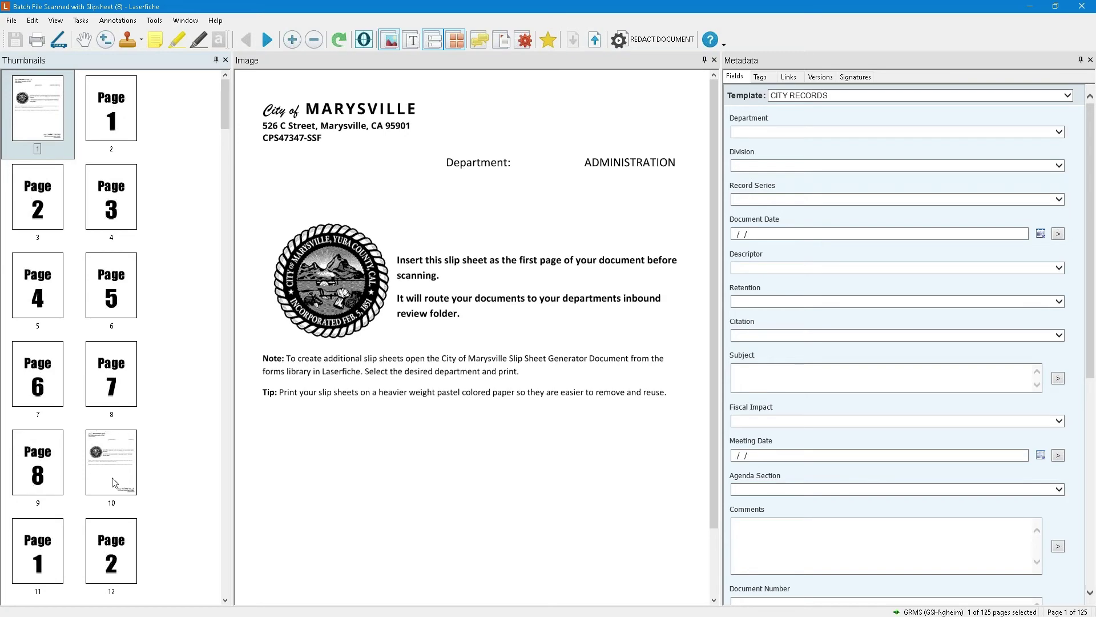
{"action": "scroll", "coordinate": [112, 483], "scroll_direction": "down", "scroll_amount": 3}
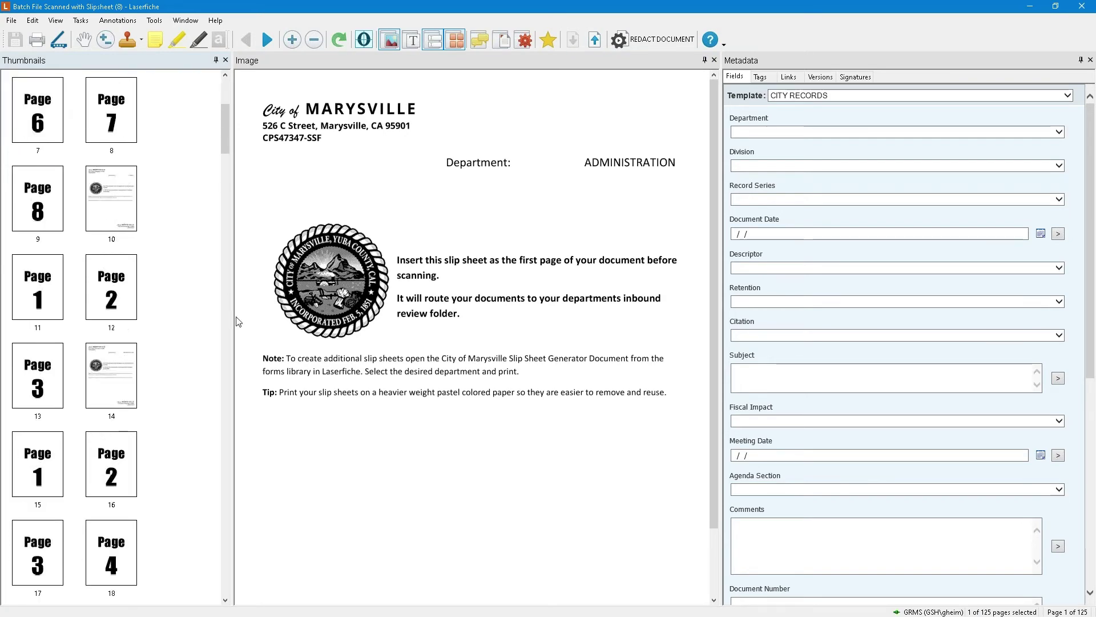
{"action": "left_click", "coordinate": [1082, 6]}
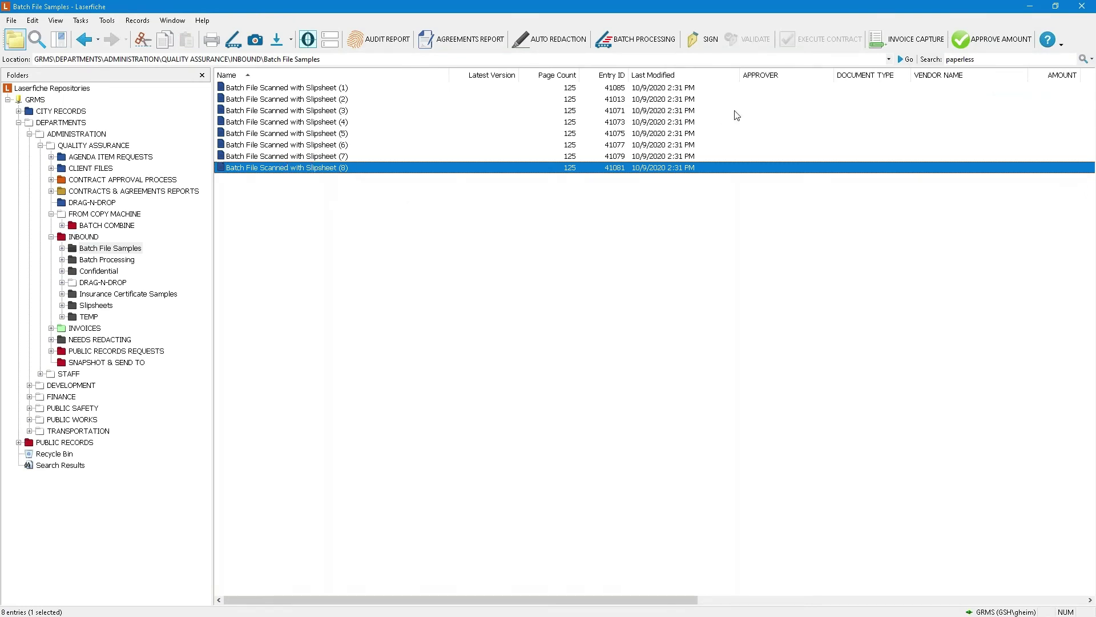
Run the Batch Processing business process on Batch File Scanned with Slipsheet (8)
{"action": "left_click", "coordinate": [653, 43]}
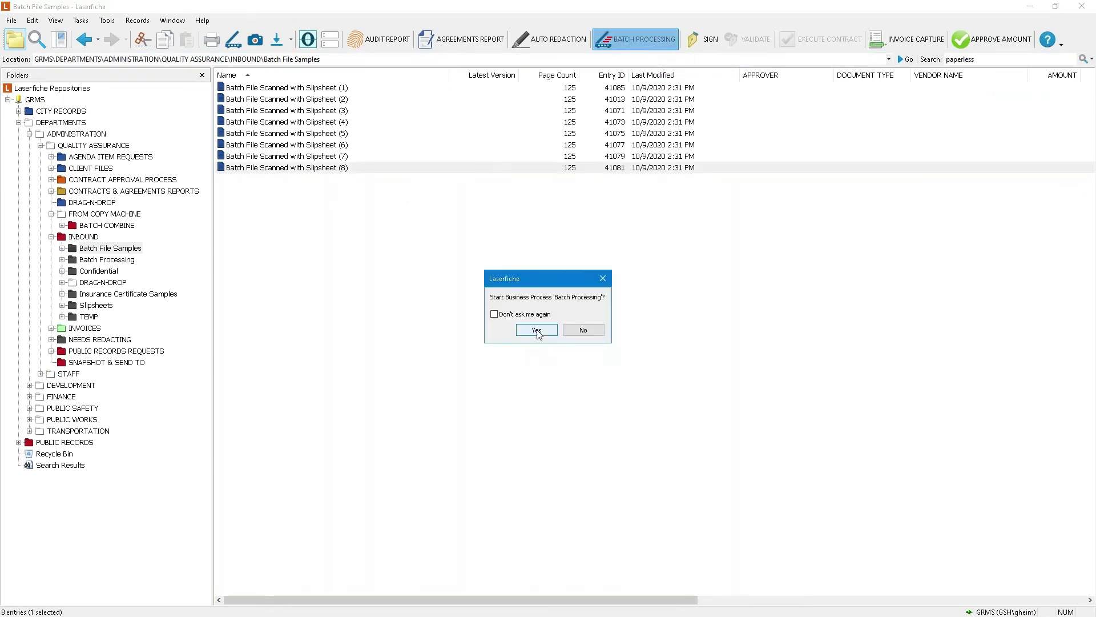
{"action": "left_click", "coordinate": [536, 331]}
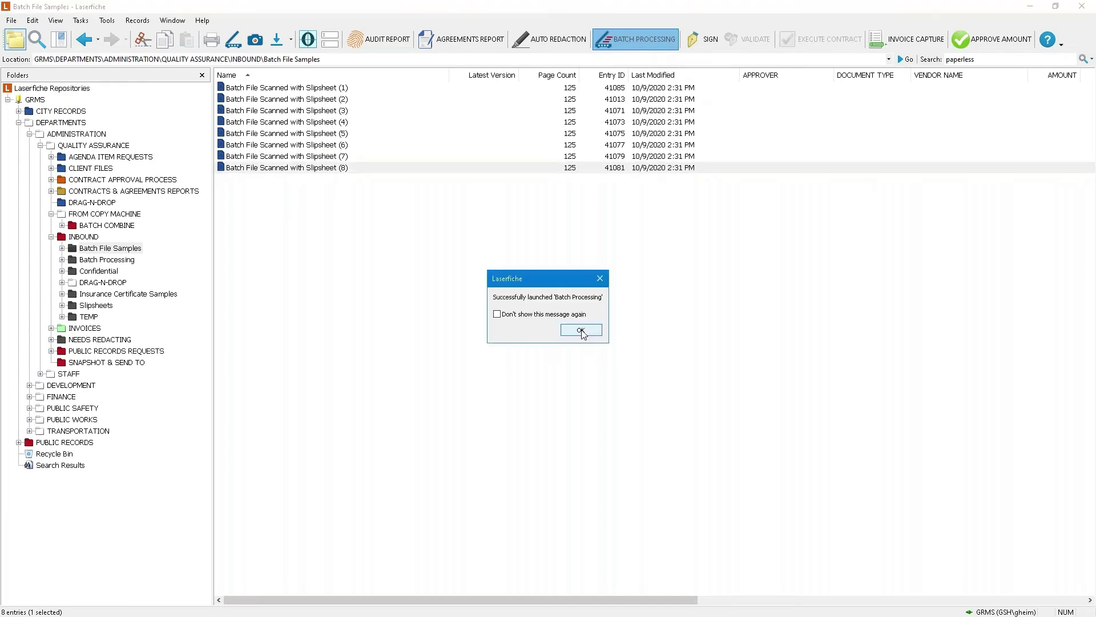
{"action": "left_click", "coordinate": [582, 331]}
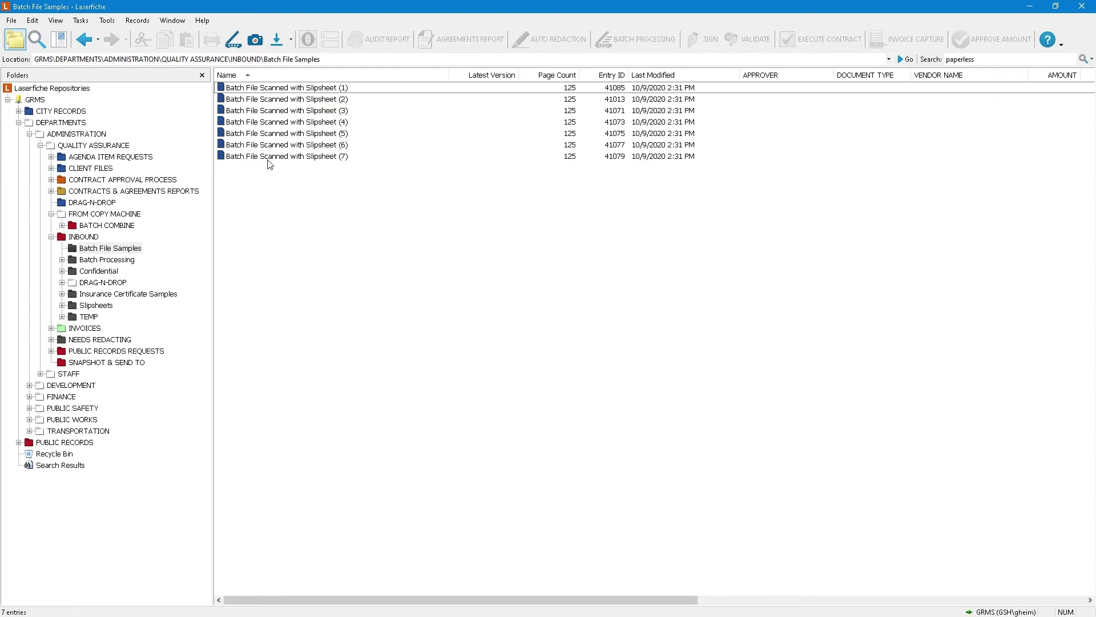
Sort the Batch Processing folder by last modified date, newest first, and open the Batch 41081 folder
{"action": "left_click", "coordinate": [104, 260]}
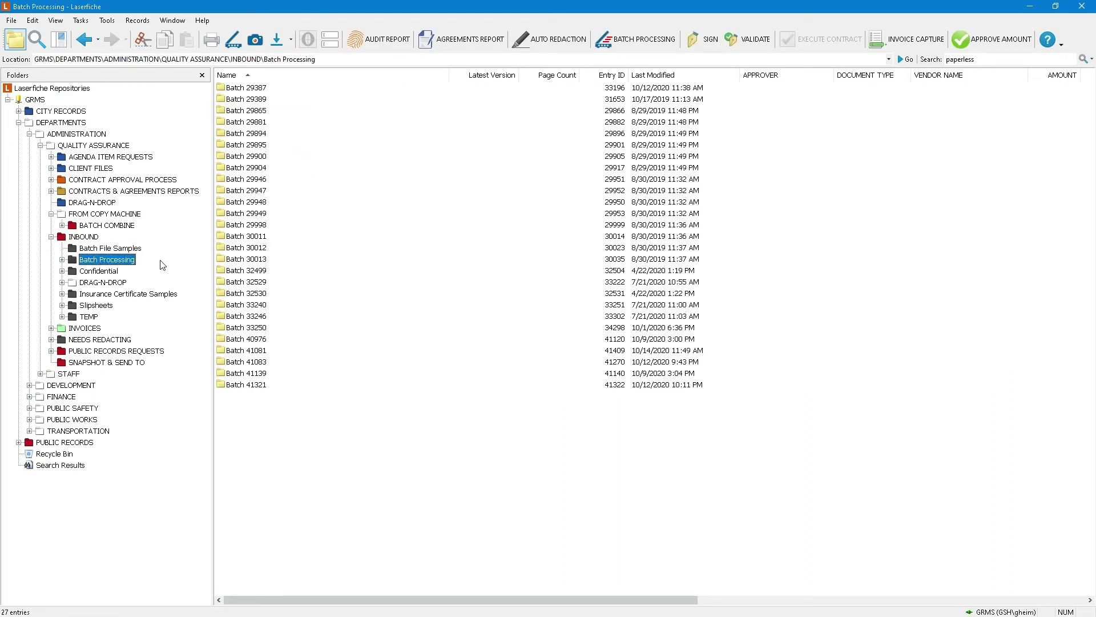
{"action": "left_click", "coordinate": [649, 76]}
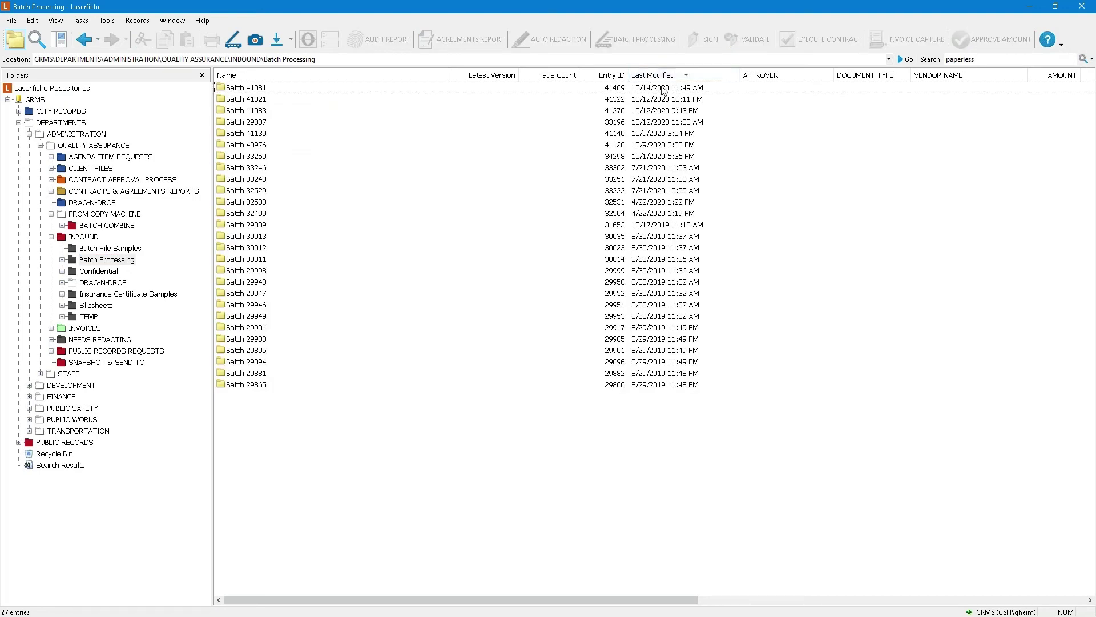
{"action": "double_click", "coordinate": [285, 89]}
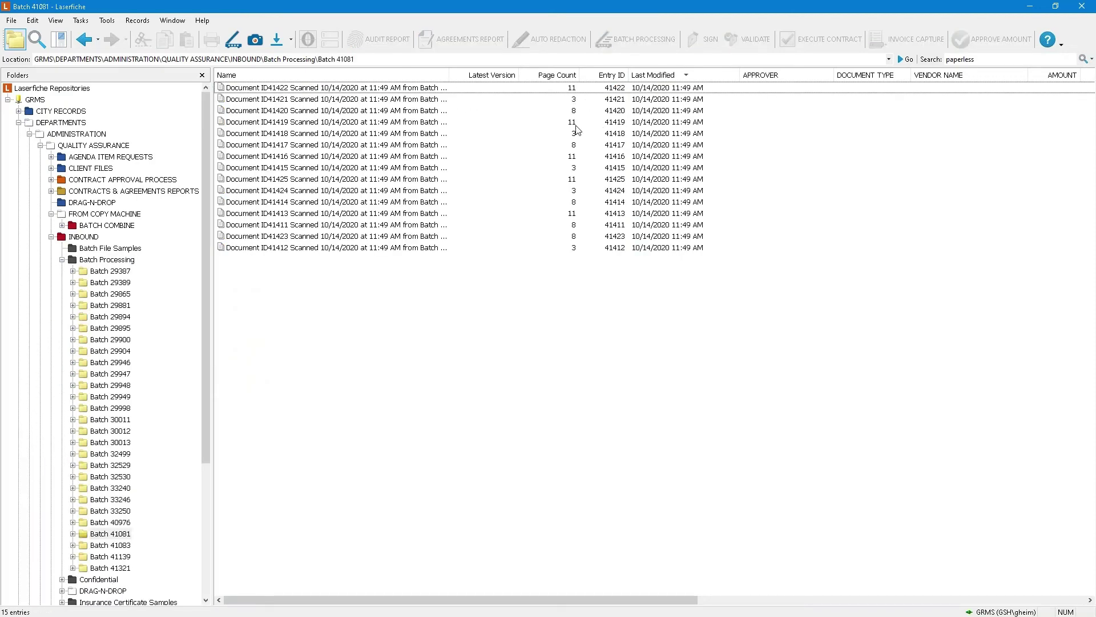
View the first document in Batch 41081, close it, and collapse the ADMINISTRATION folder in the folder tree
{"action": "double_click", "coordinate": [330, 89]}
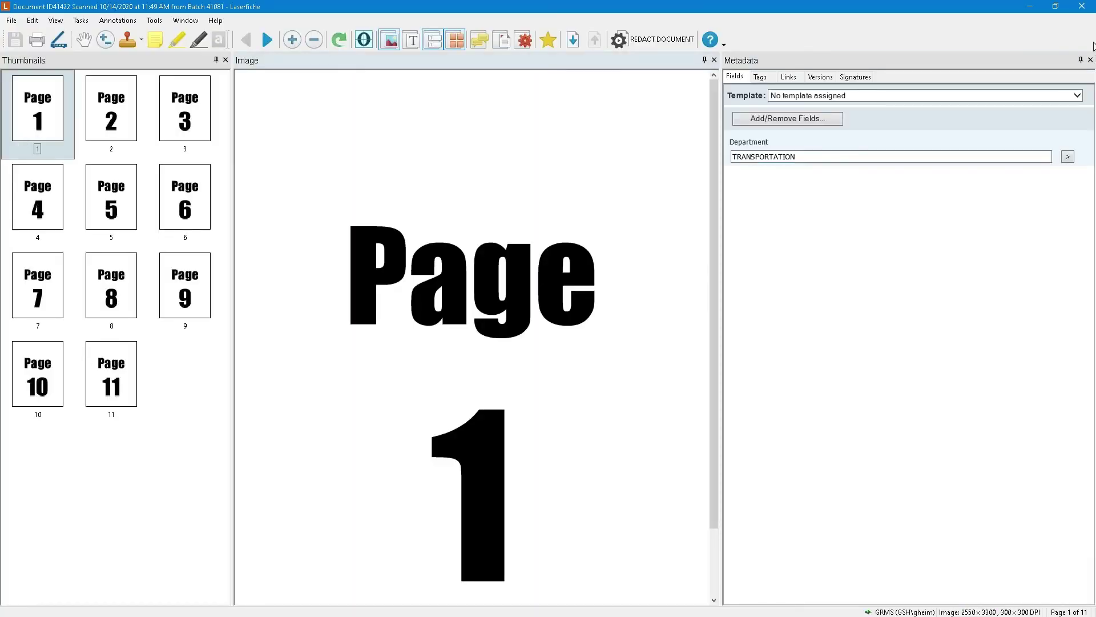
{"action": "left_click", "coordinate": [1083, 6]}
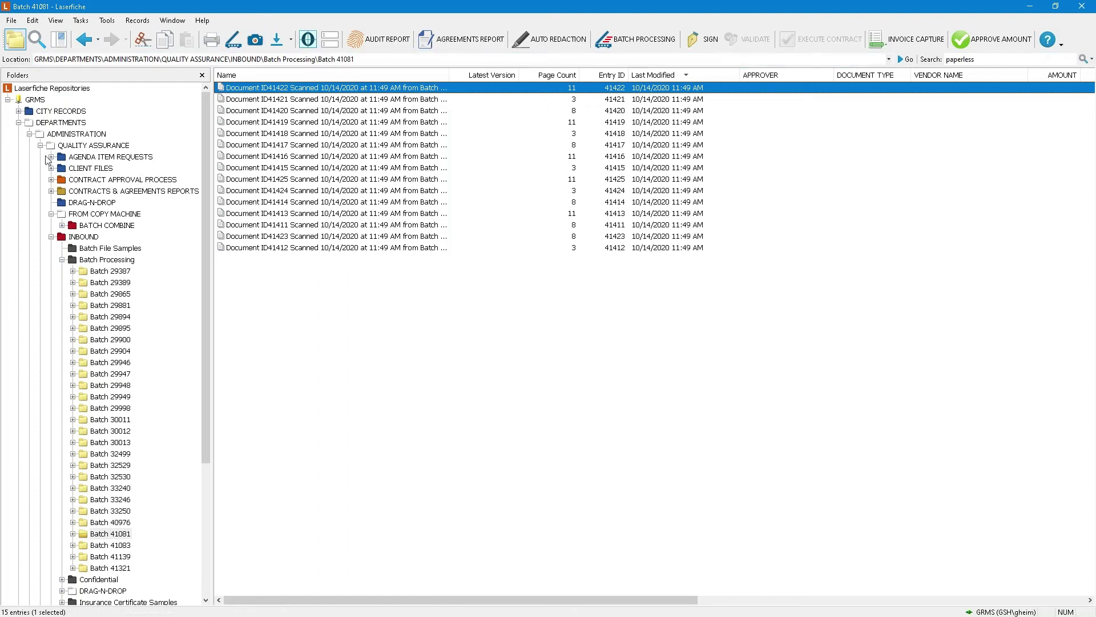
{"action": "left_click", "coordinate": [29, 134]}
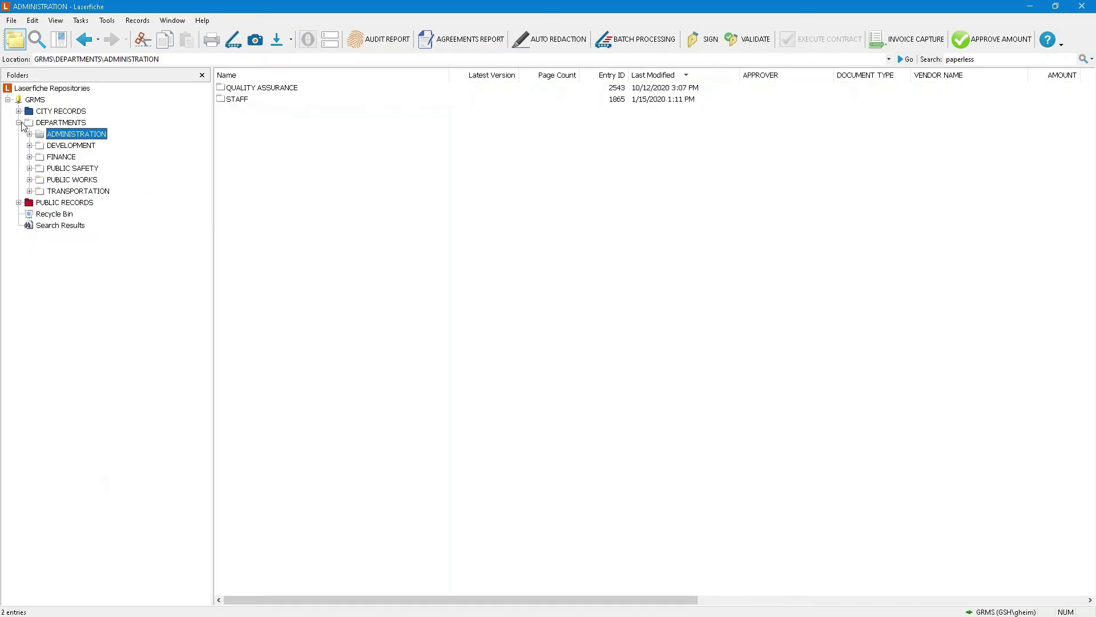
Collapse the DEPARTMENTS folder, open the search pane, and replace the Electronic File criteria with Text search criteria
{"action": "left_click", "coordinate": [20, 123]}
{"action": "left_click", "coordinate": [38, 38]}
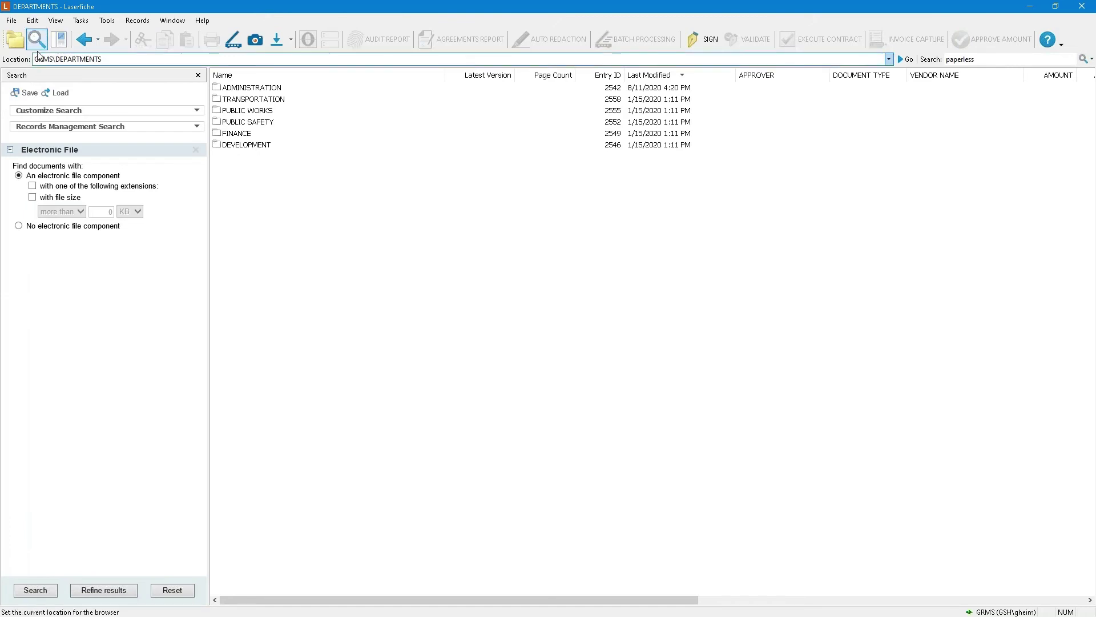
{"action": "left_click", "coordinate": [1005, 59]}
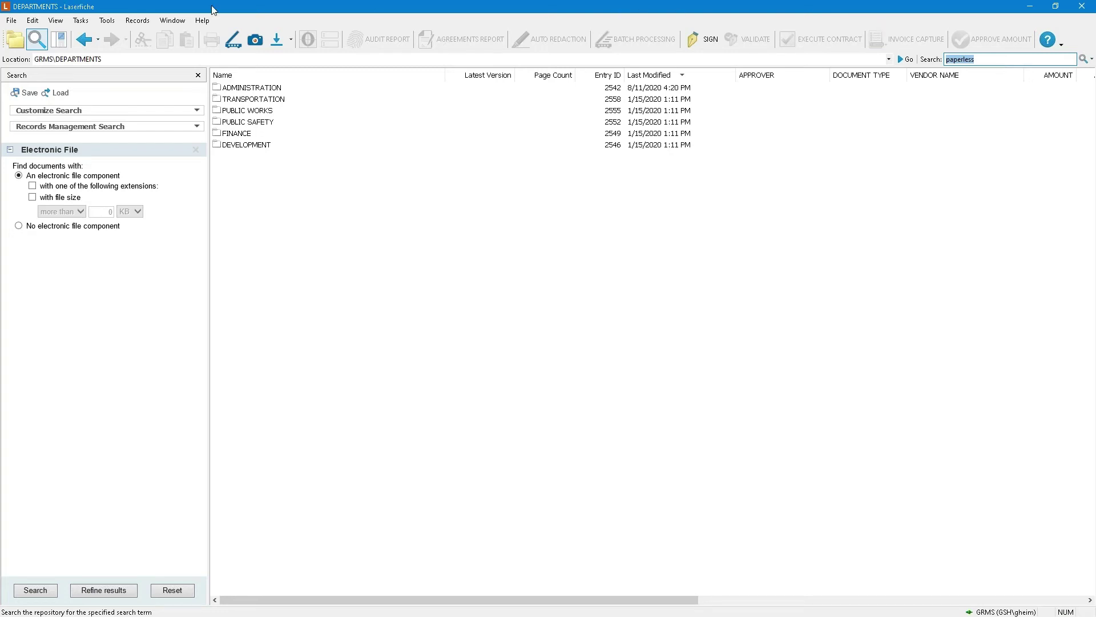
{"action": "left_click", "coordinate": [196, 150]}
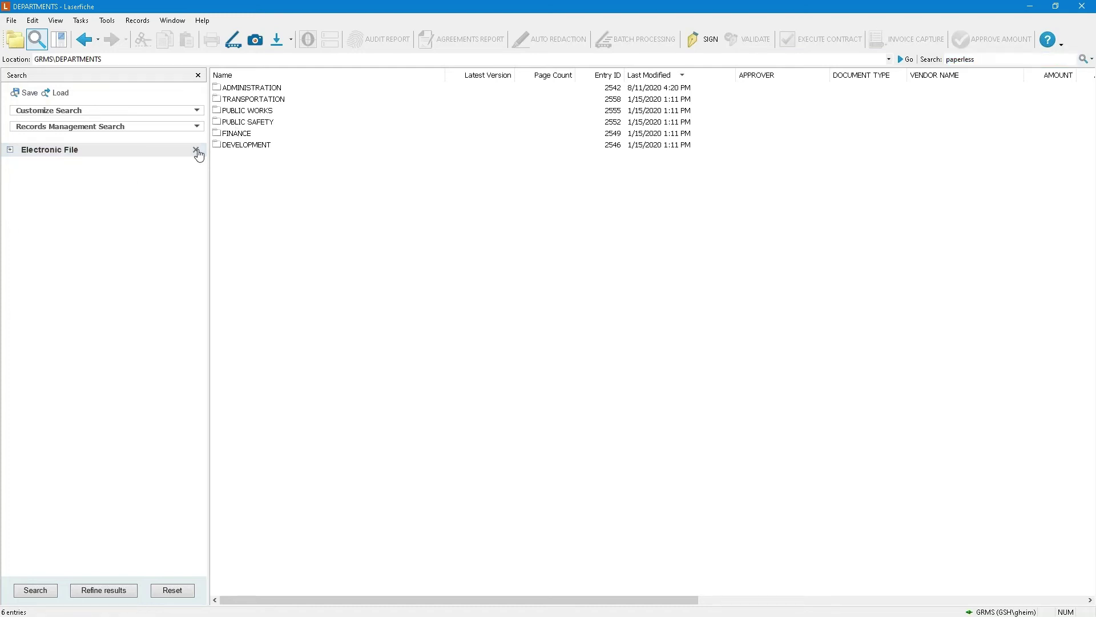
{"action": "left_click", "coordinate": [27, 112]}
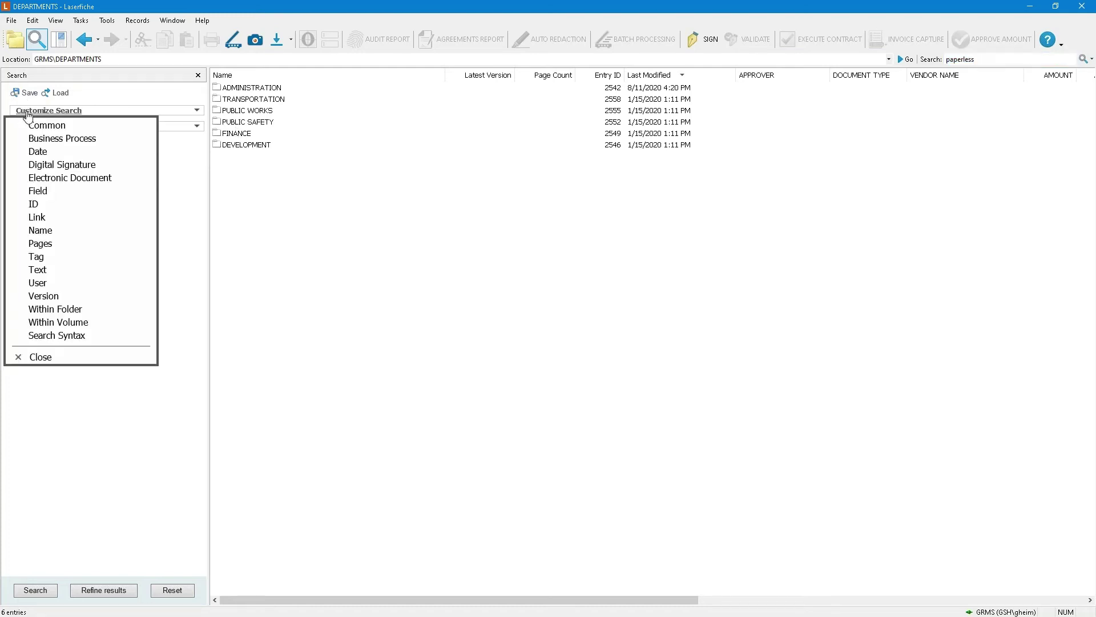
{"action": "left_click", "coordinate": [54, 270]}
{"action": "left_click", "coordinate": [43, 359]}
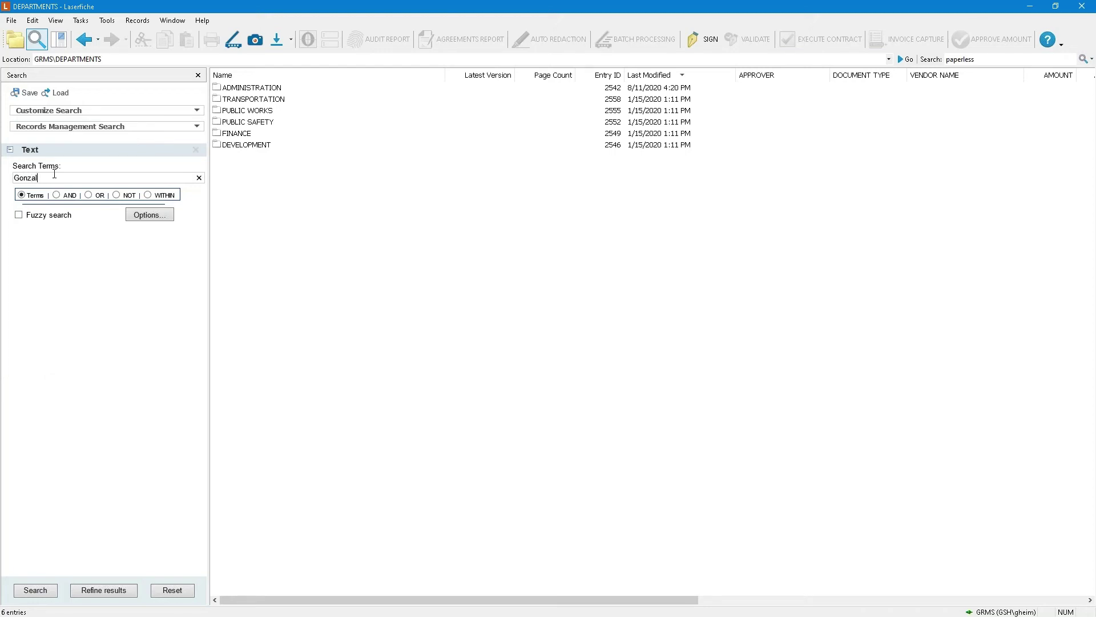
Search document text for a surname and examine the context hits of both Report for City of Gilroy results
{"action": "type", "text": "Gonzalez"}
{"action": "left_click", "coordinate": [33, 588]}
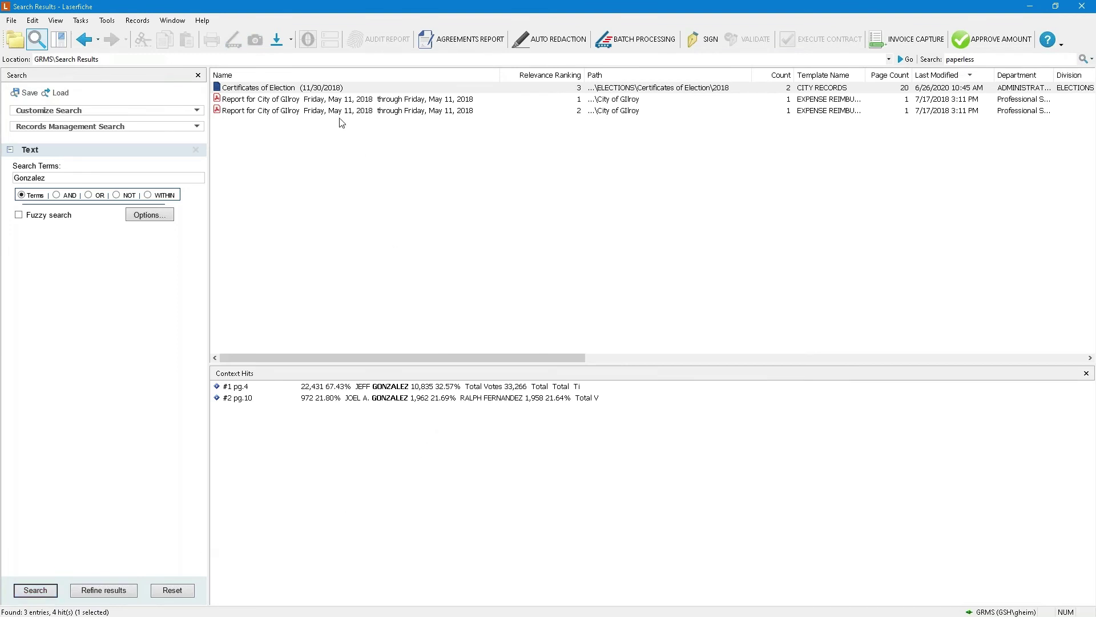
{"action": "left_click", "coordinate": [318, 99]}
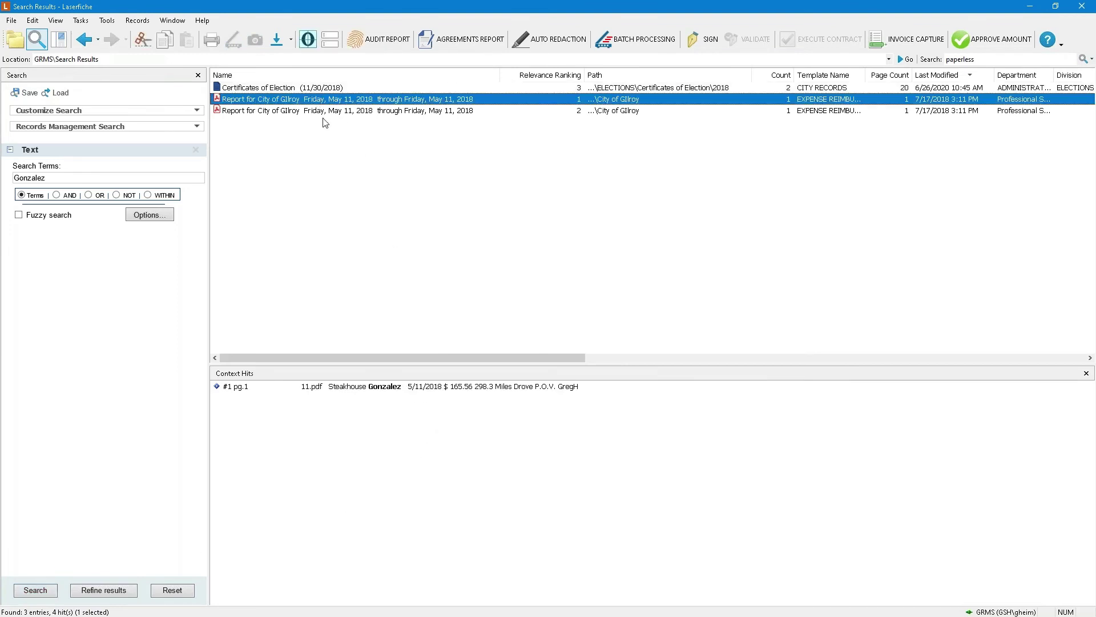
{"action": "left_click", "coordinate": [323, 112]}
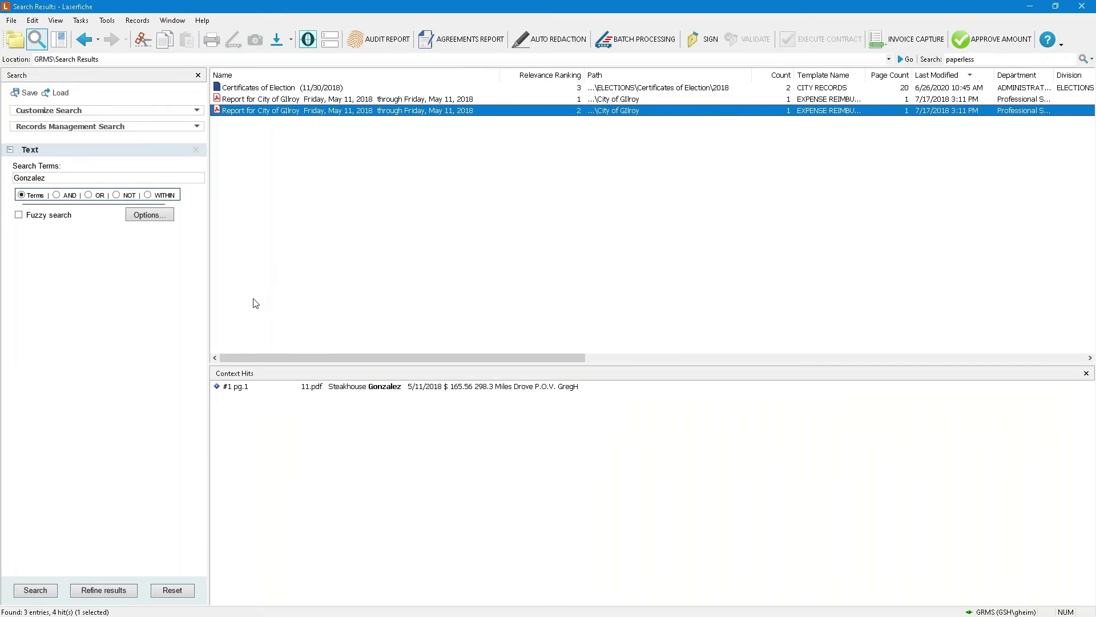
Rerun the surname search with fuzzy search enabled and examine the hits in Certificates of Election and Agenda Reports
{"action": "left_click", "coordinate": [19, 215]}
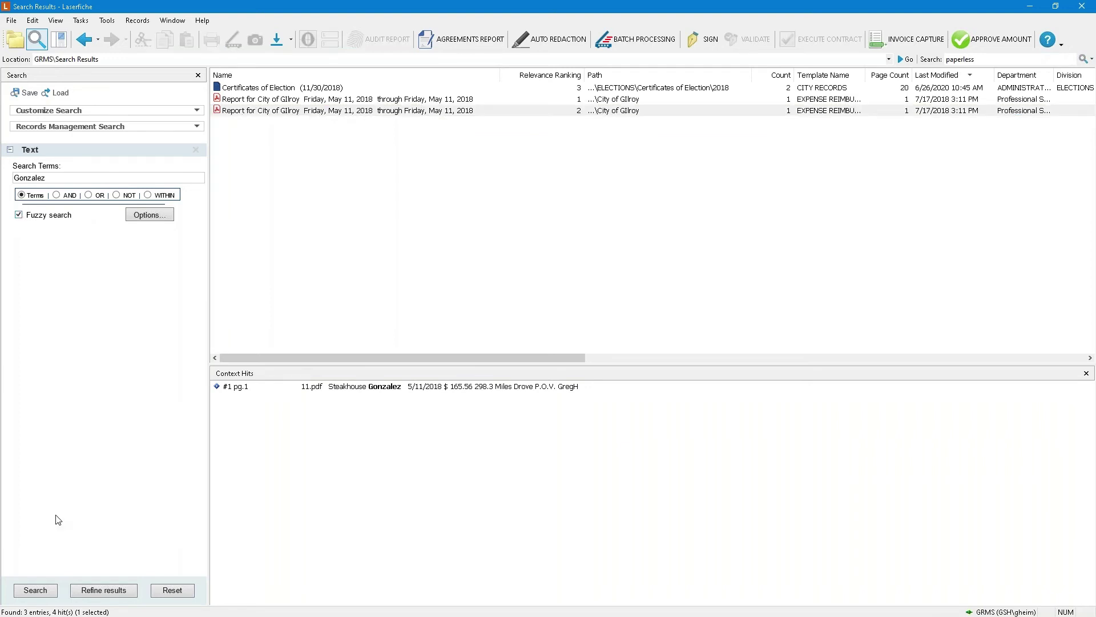
{"action": "left_click", "coordinate": [39, 594]}
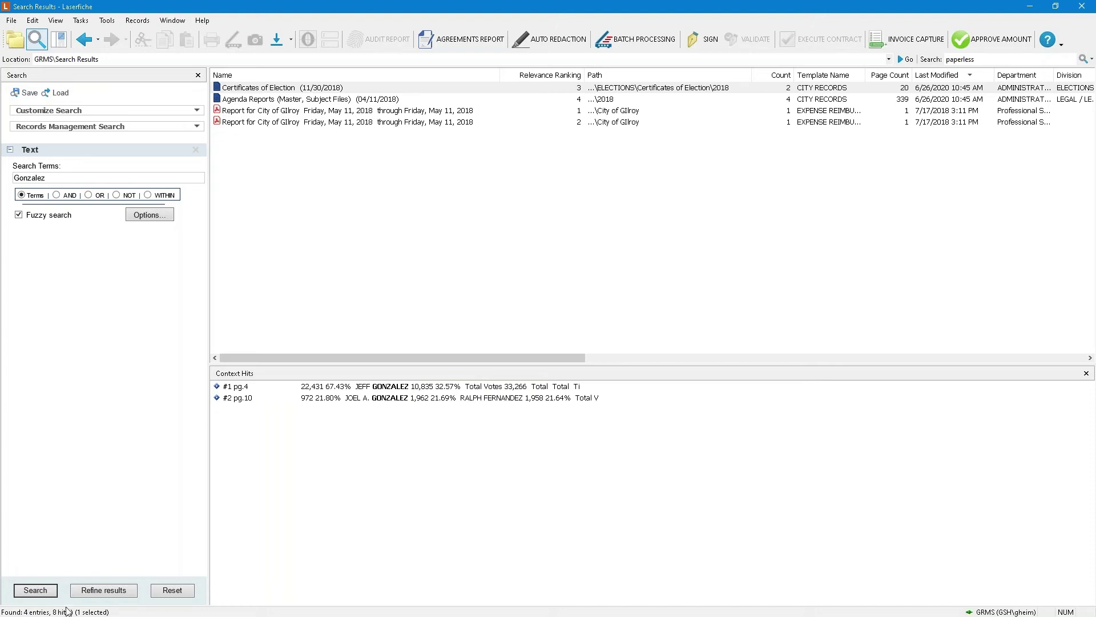
{"action": "left_click", "coordinate": [260, 88]}
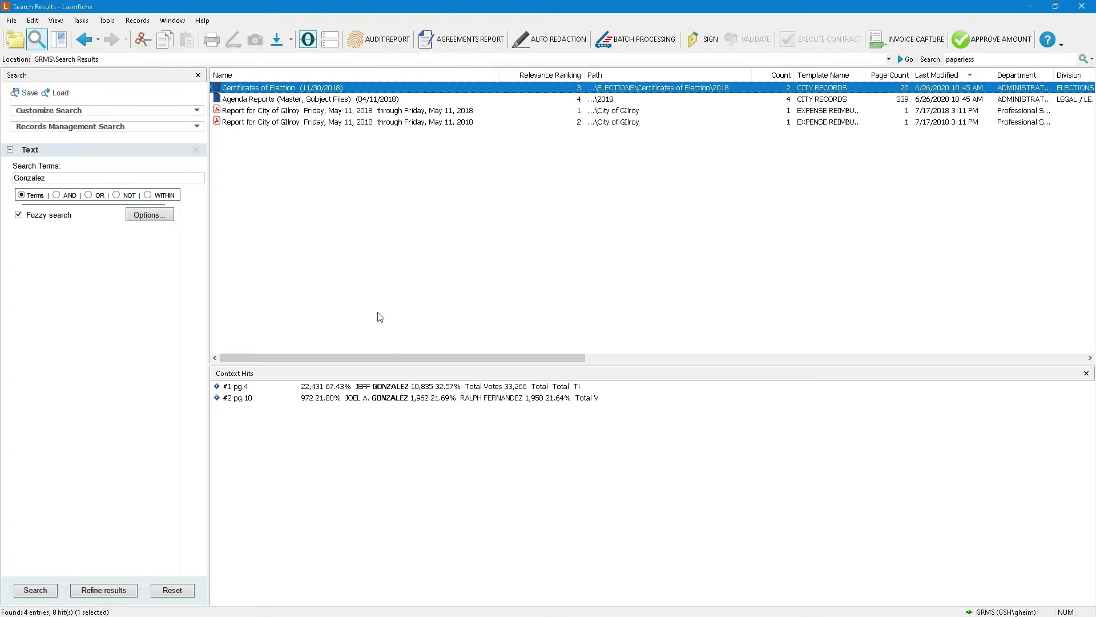
{"action": "left_click", "coordinate": [296, 100]}
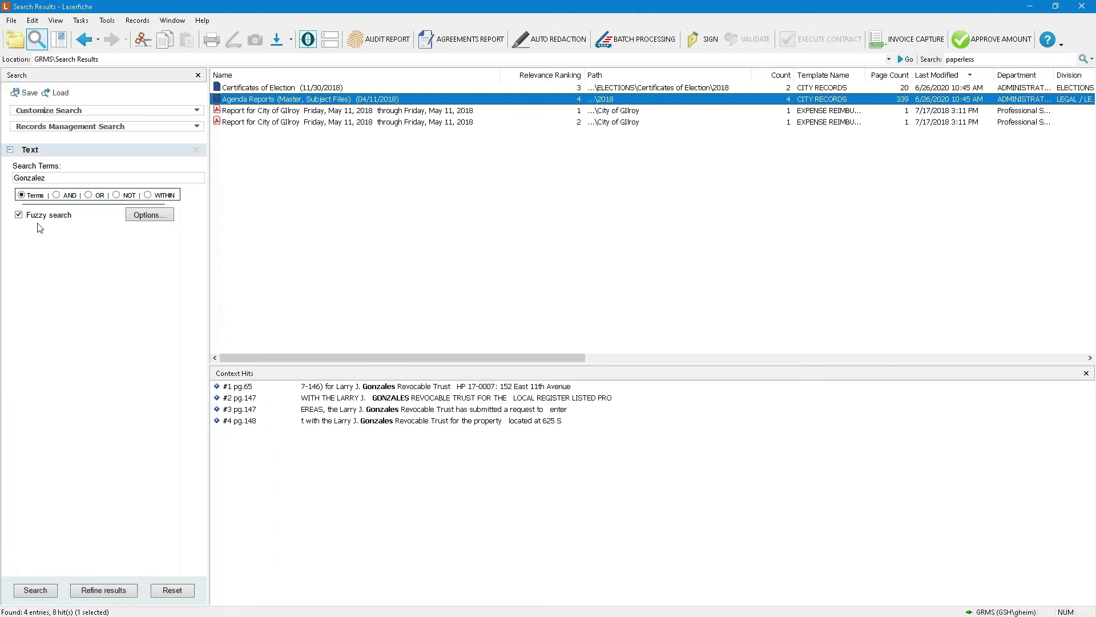
Check the fuzzy search options without changing them, turn fuzzy search off, and select the Certificates of Election result
{"action": "left_click", "coordinate": [154, 220]}
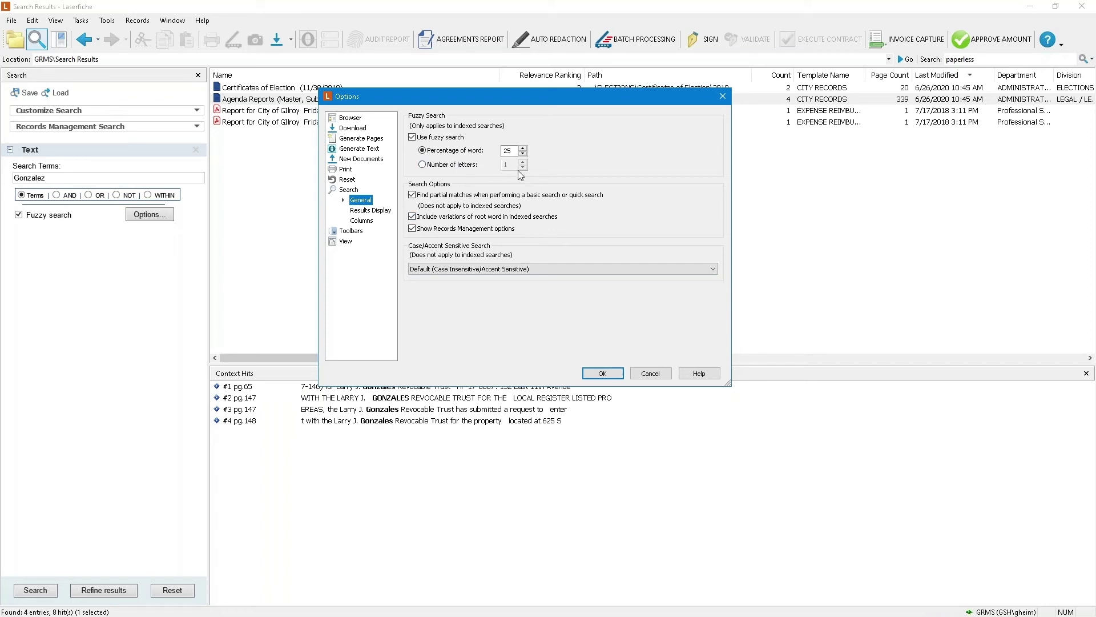
{"action": "left_click", "coordinate": [649, 373]}
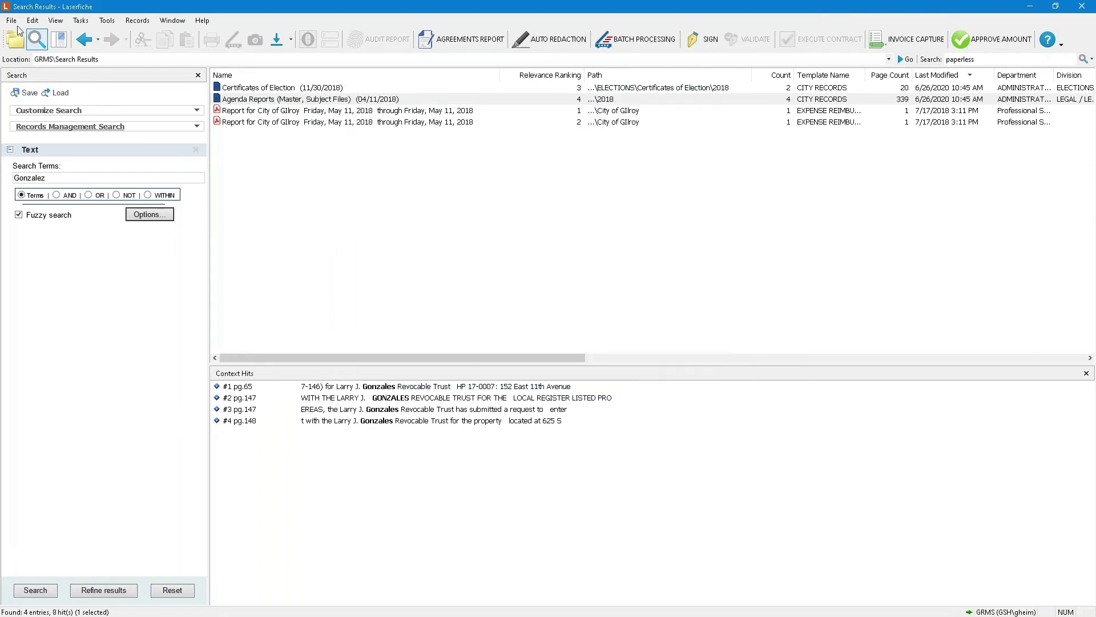
{"action": "left_click", "coordinate": [19, 215]}
{"action": "left_click", "coordinate": [240, 91]}
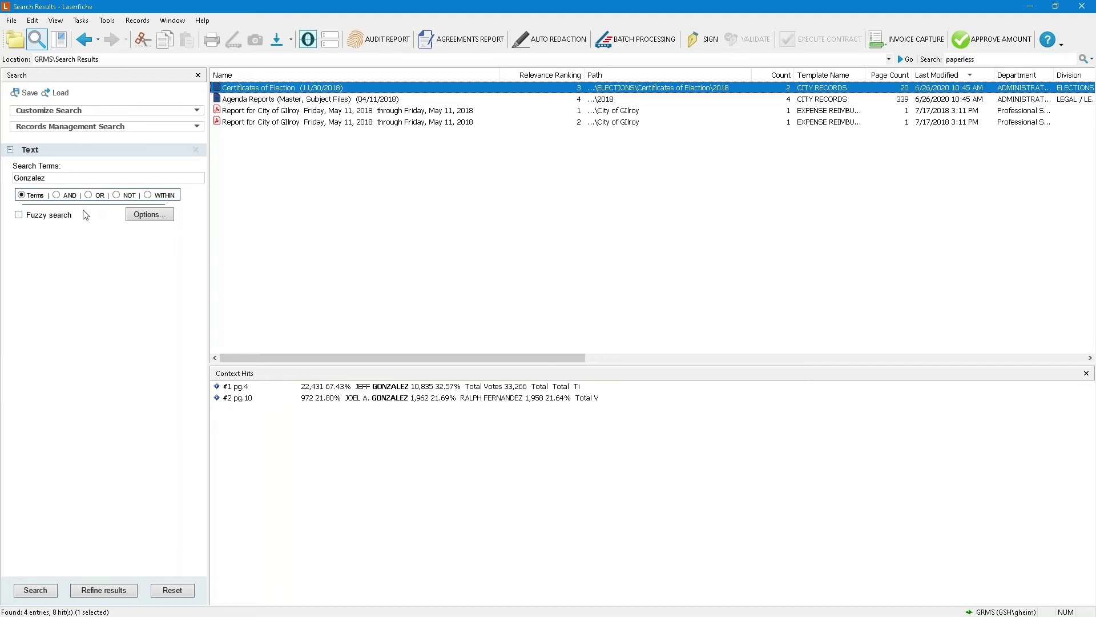
Search for text containing both the surname AND a first name, and examine the context hits on pages 4 and 10
{"action": "left_click", "coordinate": [56, 196]}
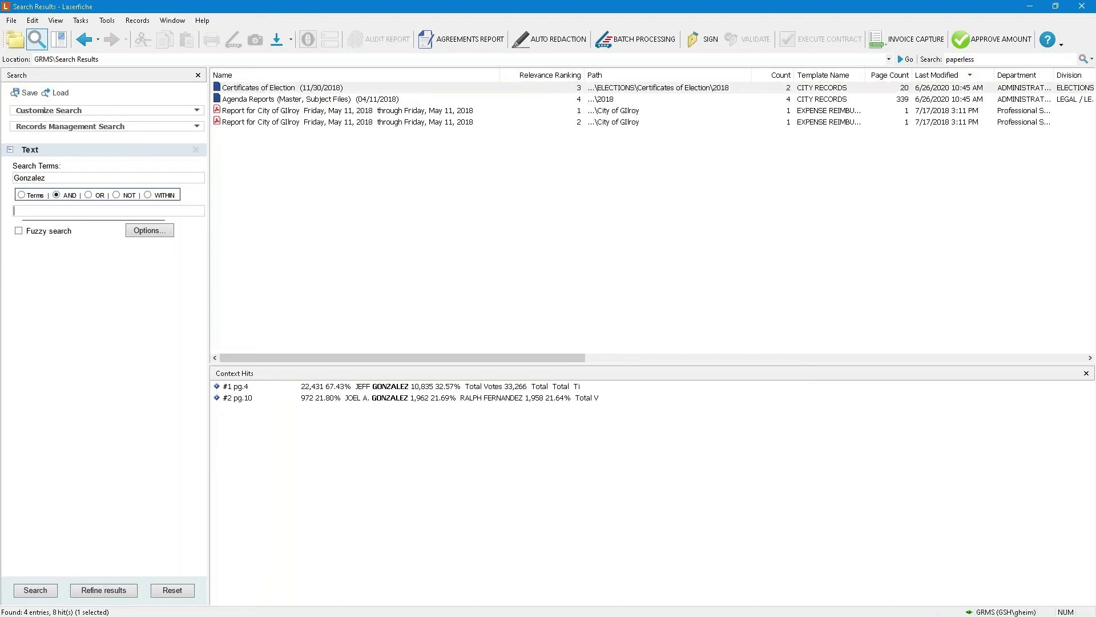
{"action": "type", "text": "ff"}
{"action": "left_click", "coordinate": [42, 598]}
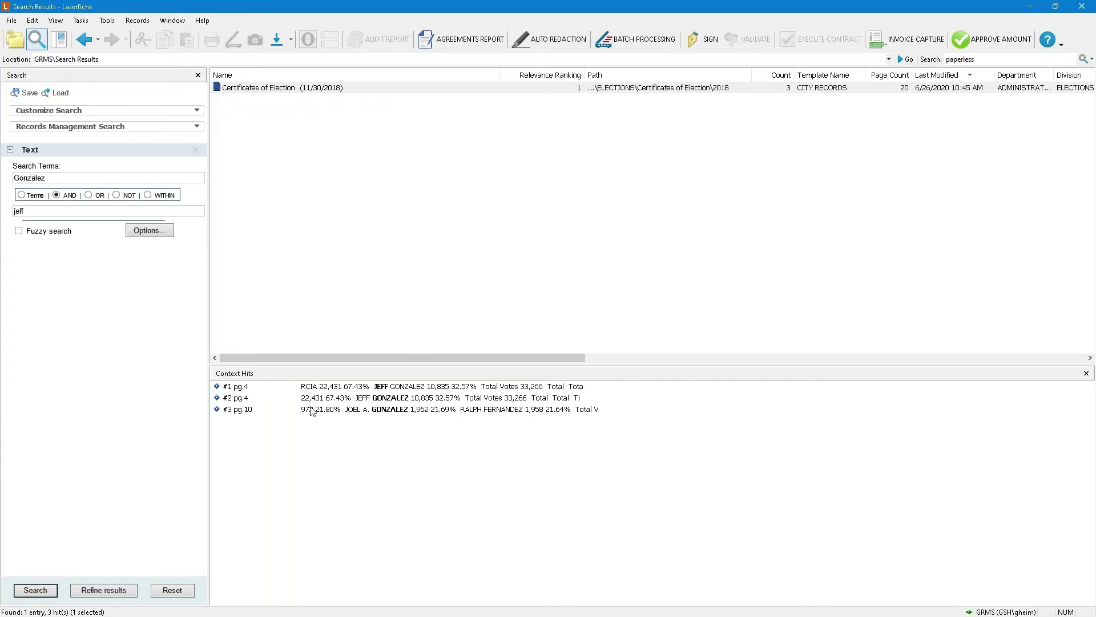
{"action": "left_click", "coordinate": [379, 401]}
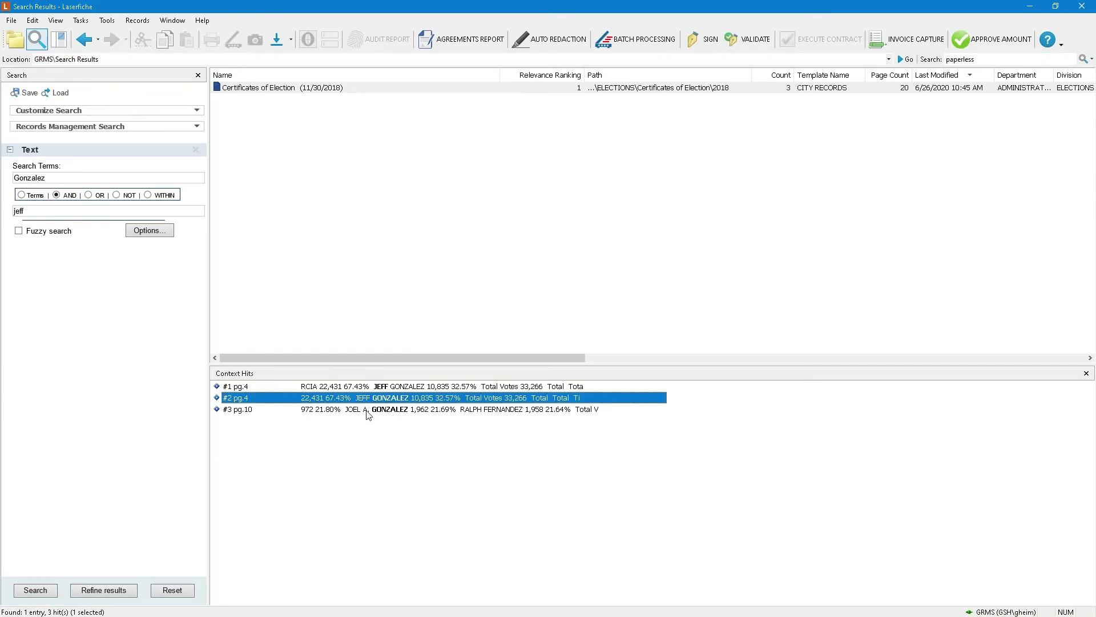
{"action": "left_click", "coordinate": [366, 411]}
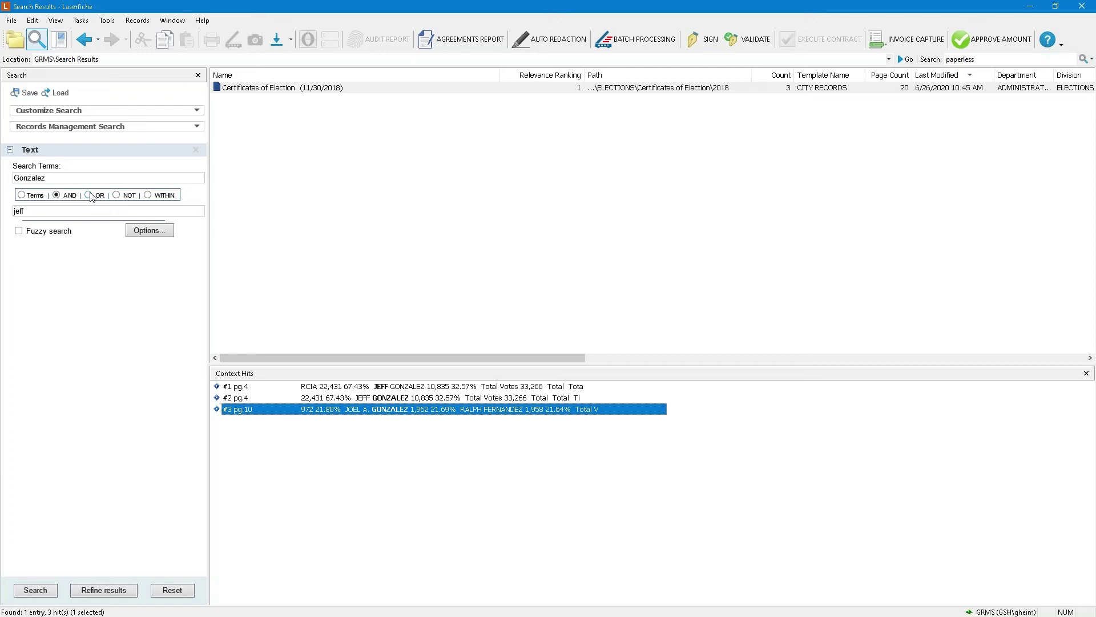
Search for the surname but NOT the first name, and repeat the search with fuzzy search enabled
{"action": "left_click", "coordinate": [119, 196]}
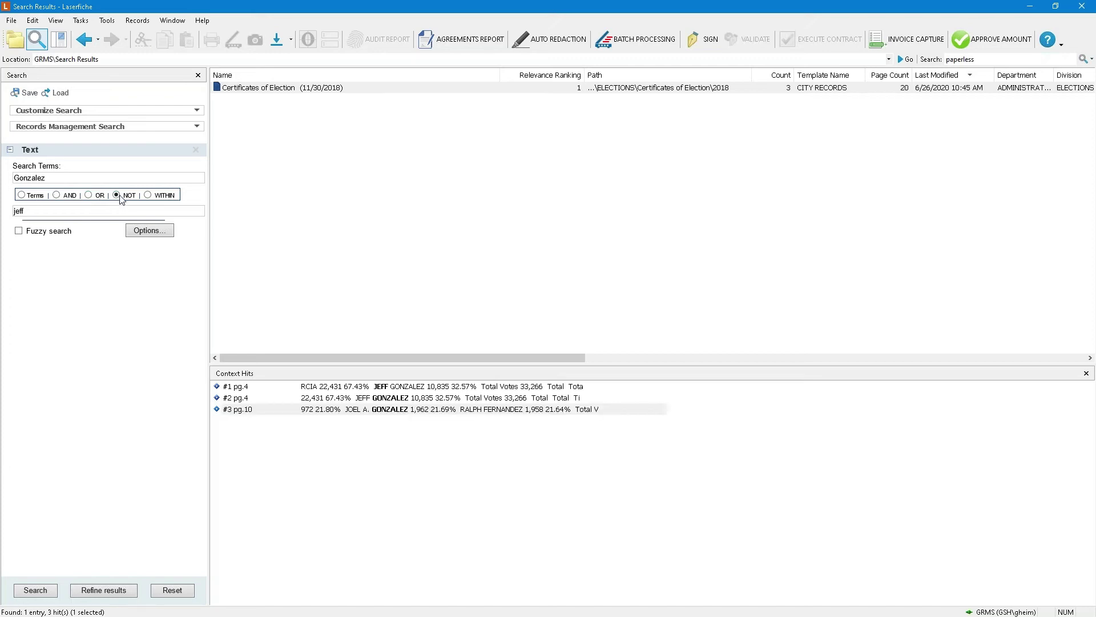
{"action": "left_click", "coordinate": [26, 596]}
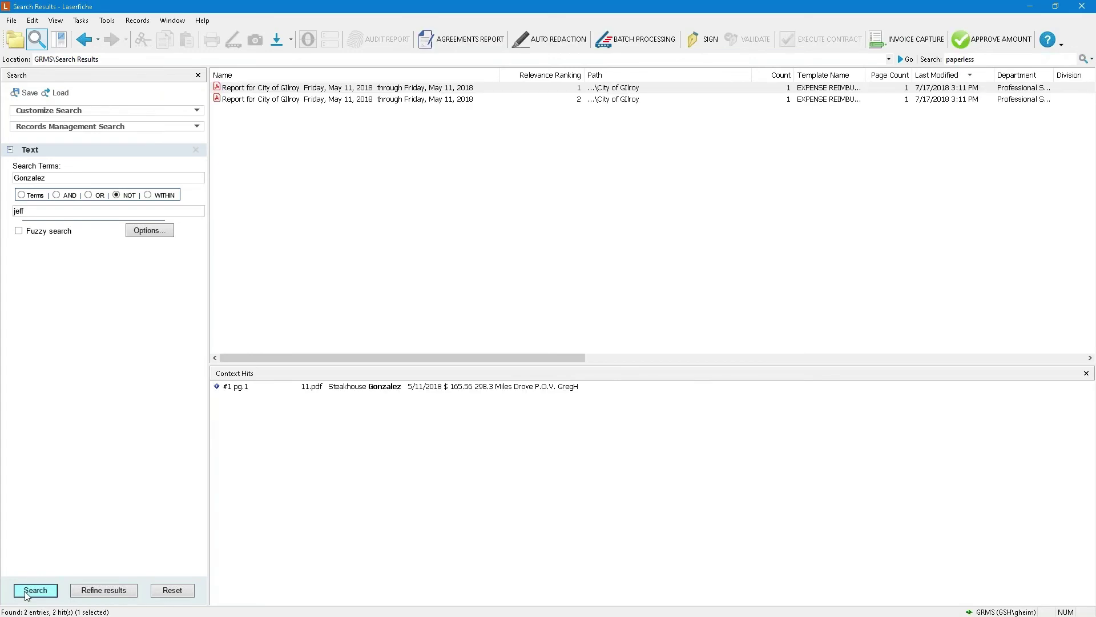
{"action": "left_click", "coordinate": [280, 102]}
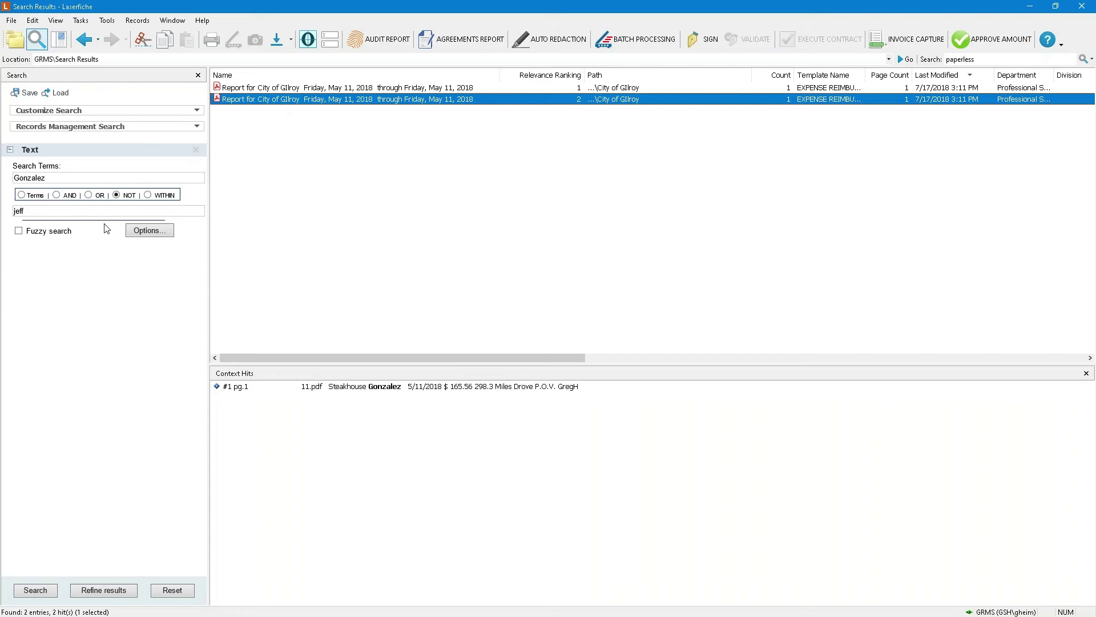
{"action": "left_click", "coordinate": [18, 231]}
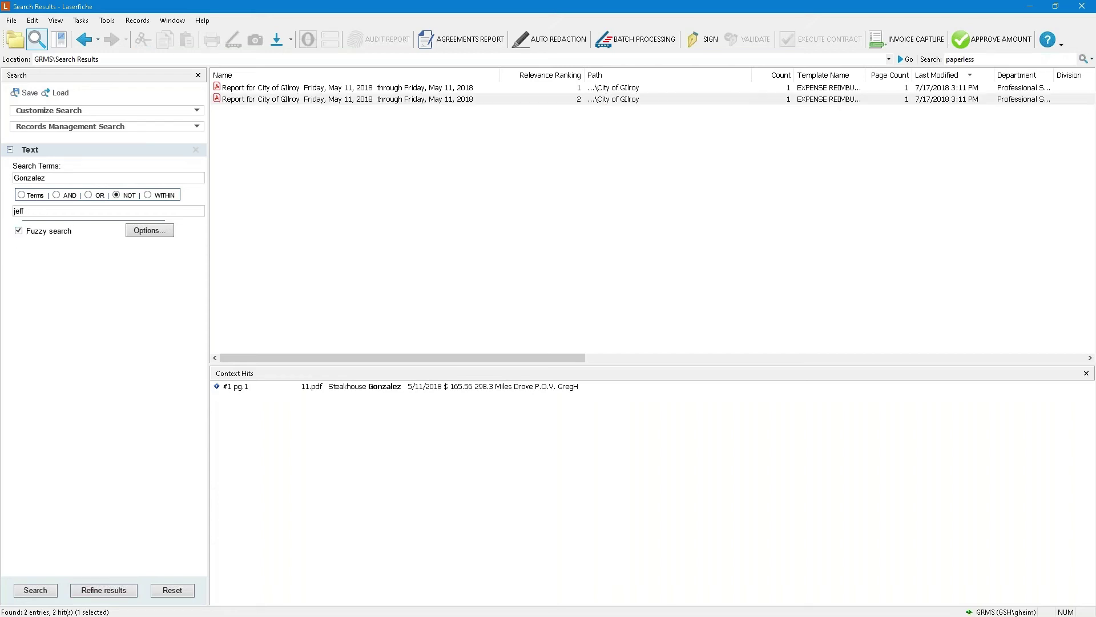
{"action": "left_click", "coordinate": [36, 590]}
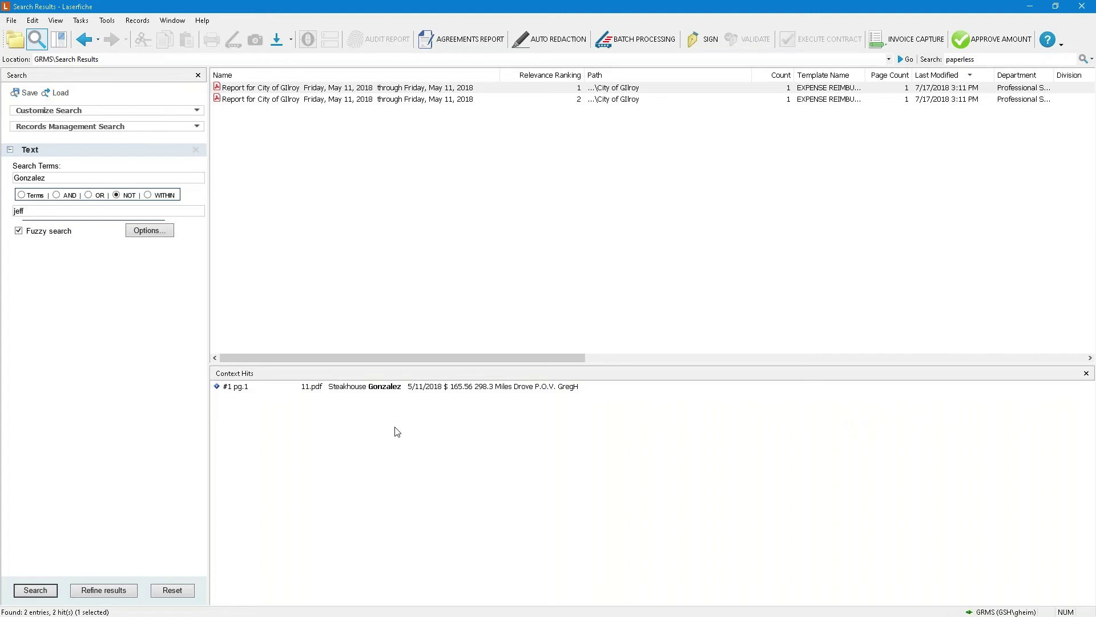
Search for the surname WITHIN 1 word of a different first name
{"action": "left_click", "coordinate": [148, 196]}
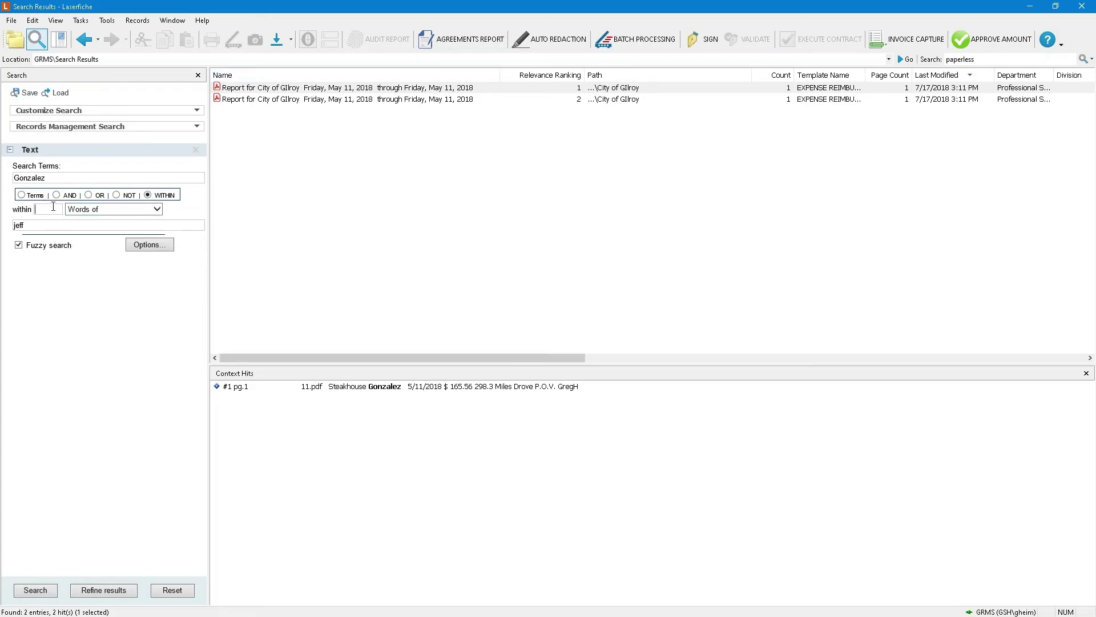
{"action": "type", "text": "1"}
{"action": "key", "text": "Tab"}
{"action": "type", "text": "joe"}
{"action": "left_click", "coordinate": [34, 591]}
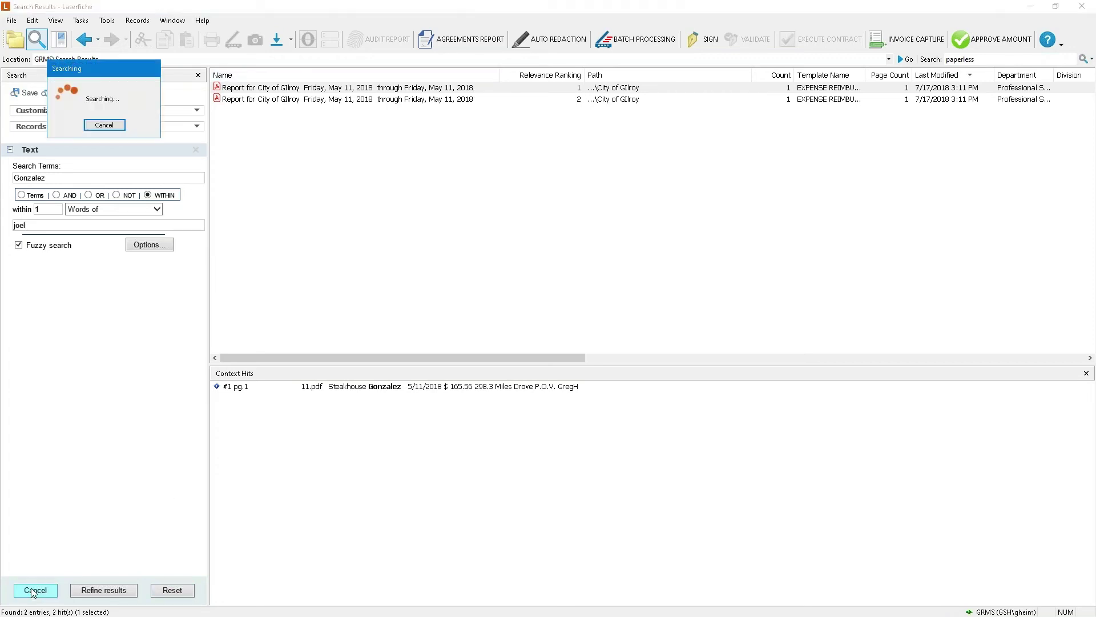
Widen the proximity to within 2 words and rerun the search
{"action": "double_click", "coordinate": [37, 209]}
{"action": "type", "text": "2"}
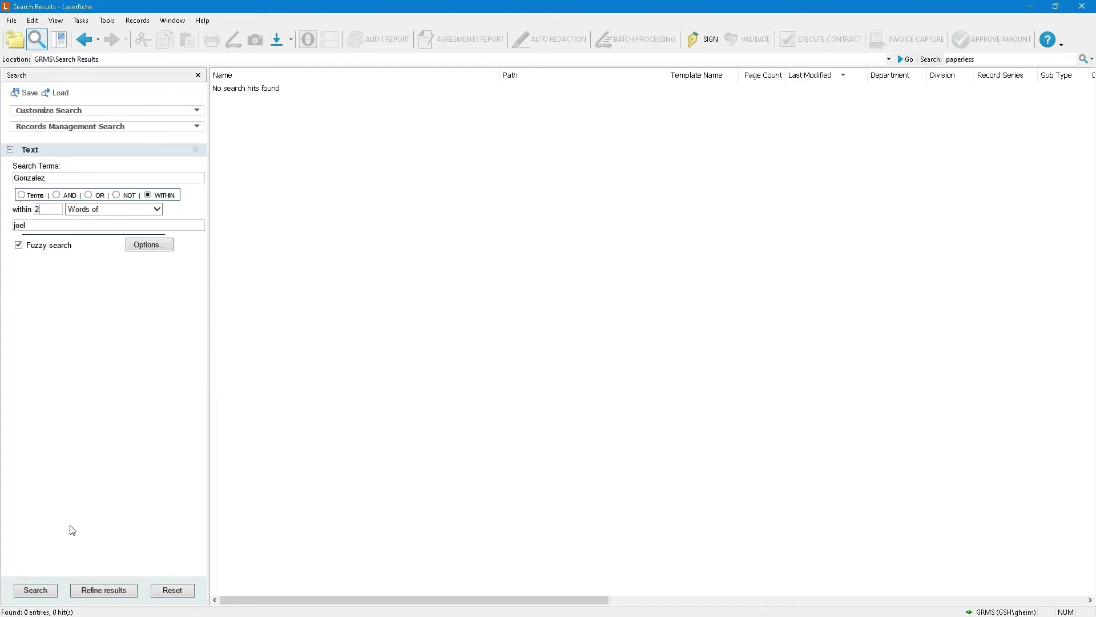
{"action": "left_click", "coordinate": [35, 594]}
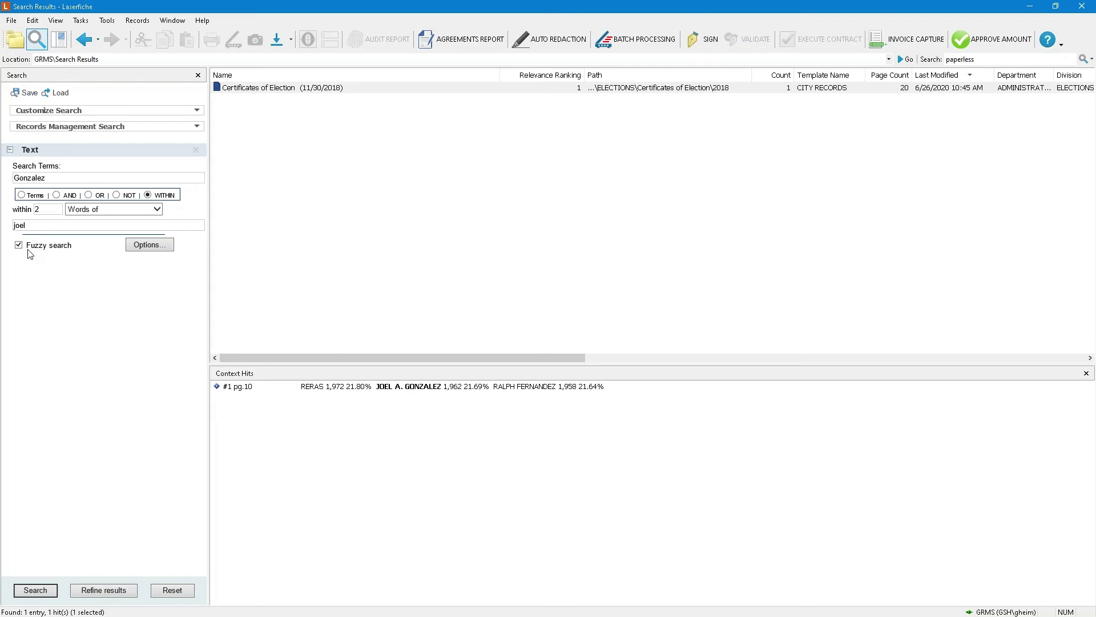
Collapse the Text criteria and add Name criteria to the search
{"action": "left_click", "coordinate": [11, 150]}
{"action": "left_click", "coordinate": [40, 111]}
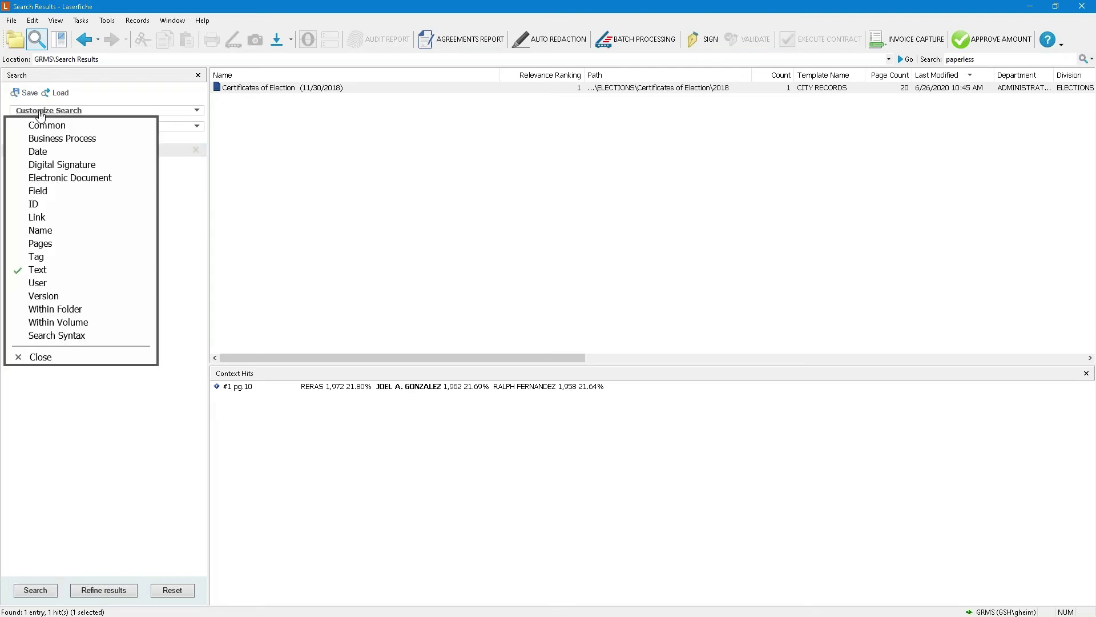
{"action": "left_click", "coordinate": [59, 236]}
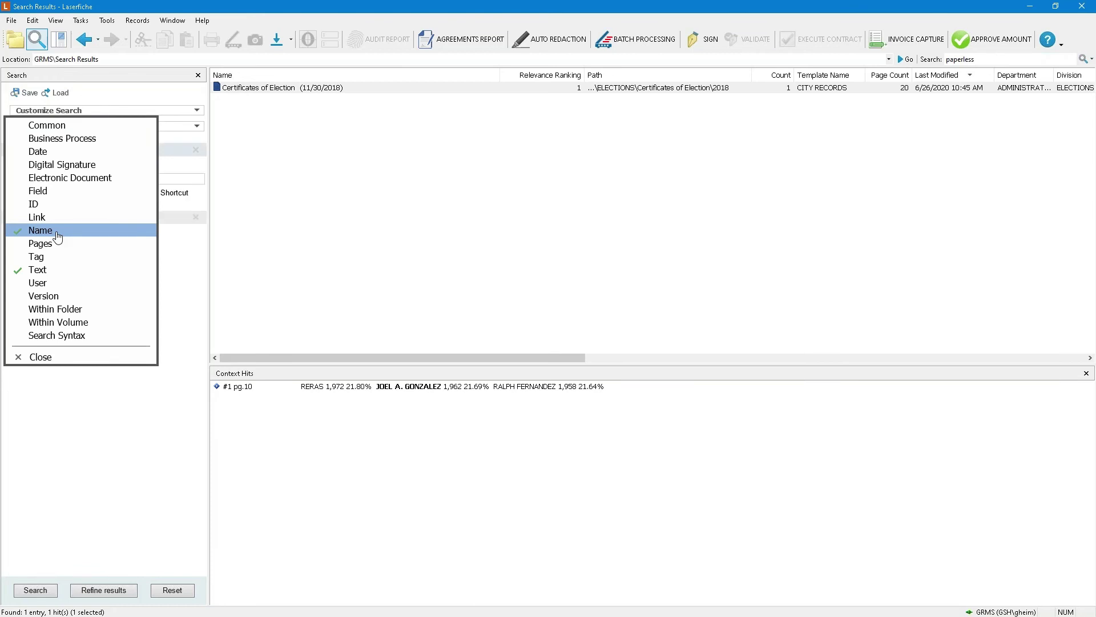
{"action": "left_click", "coordinate": [39, 358]}
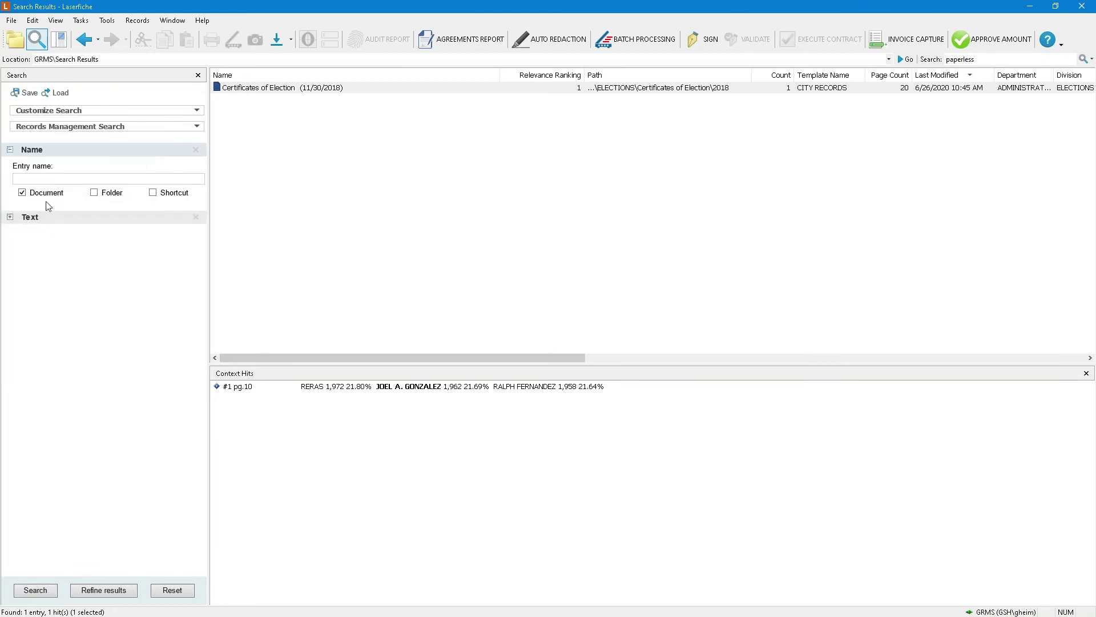
Search for documents with the entry name paperless
{"action": "type", "text": "ppaperless"}
{"action": "key", "text": "BackSpace"}
{"action": "left_click", "coordinate": [38, 593]}
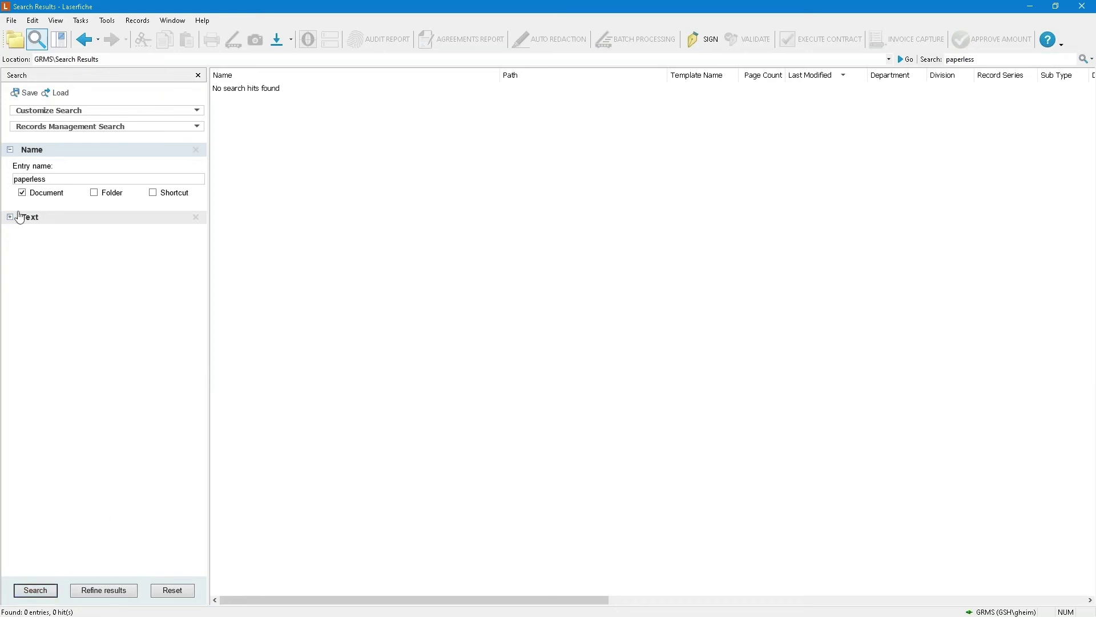
Put a leading wildcard before the entry name, search for *paperless, and select the go paperless document
{"action": "left_click", "coordinate": [16, 179]}
{"action": "type", "text": "*"}
{"action": "left_click", "coordinate": [35, 591]}
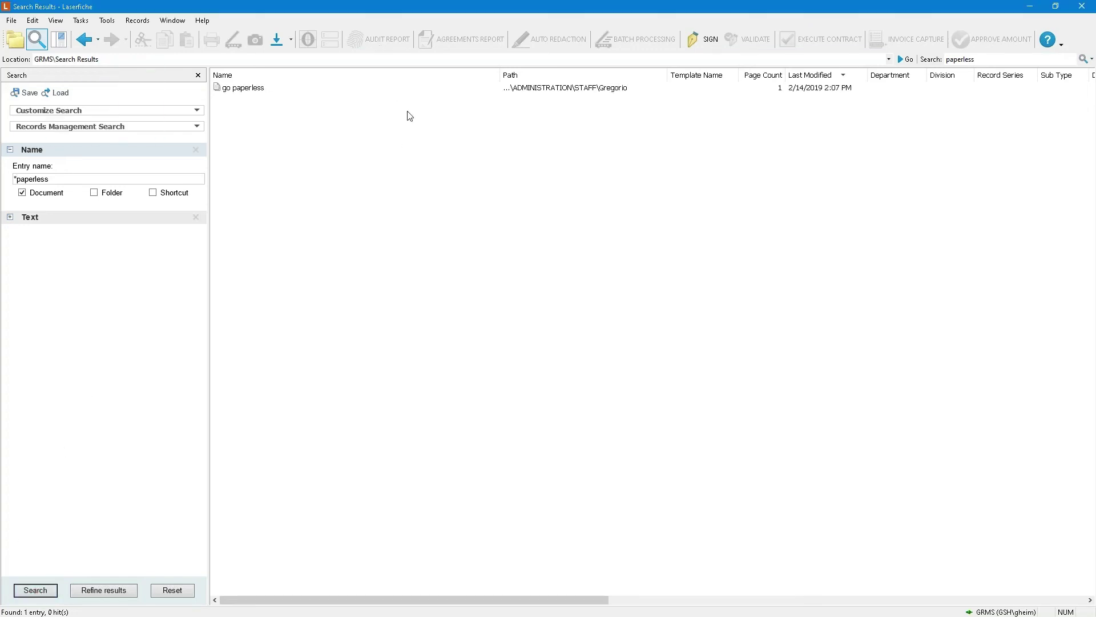
{"action": "left_click", "coordinate": [229, 91]}
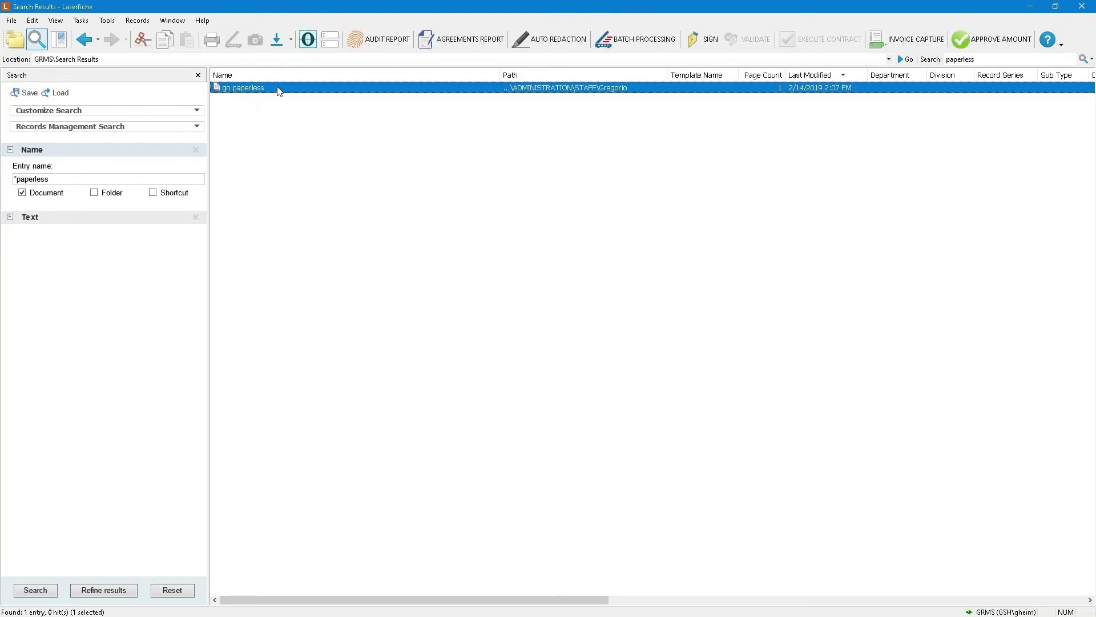
Add a trailing wildcard to search entry names for *paperless*, and look through the matching documents
{"action": "left_click", "coordinate": [72, 175]}
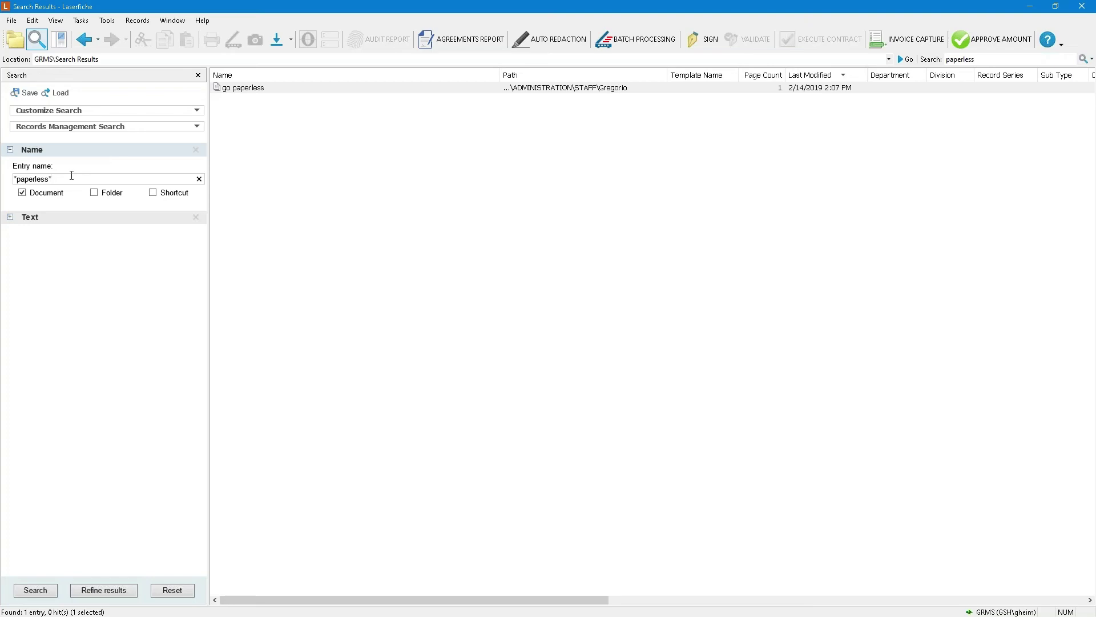
{"action": "left_click", "coordinate": [35, 592]}
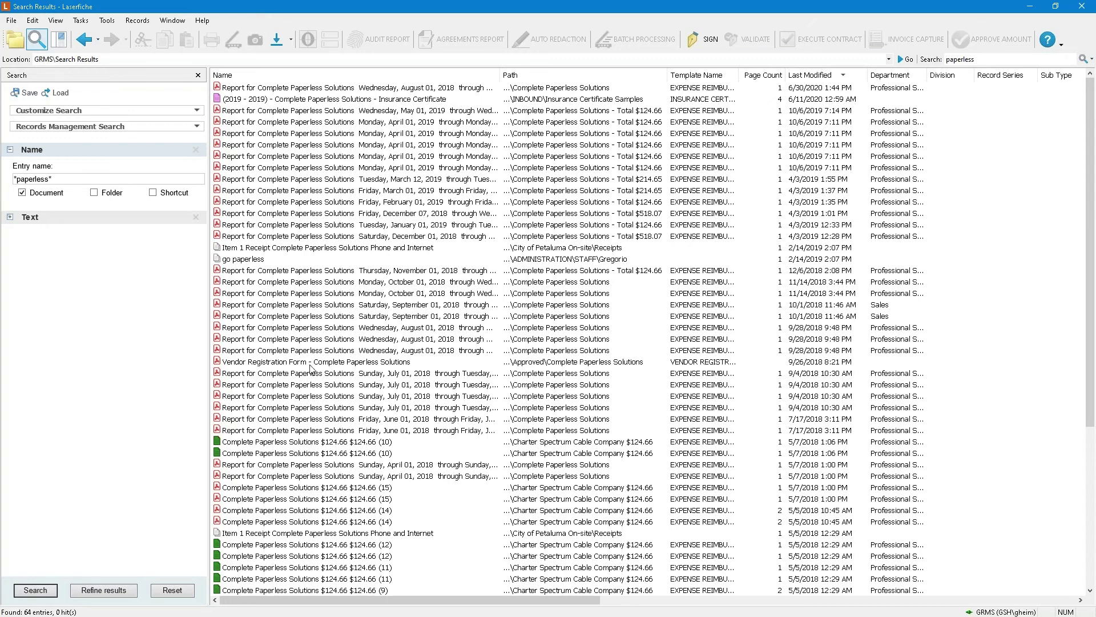
{"action": "scroll", "coordinate": [311, 368], "scroll_direction": "down", "scroll_amount": 6}
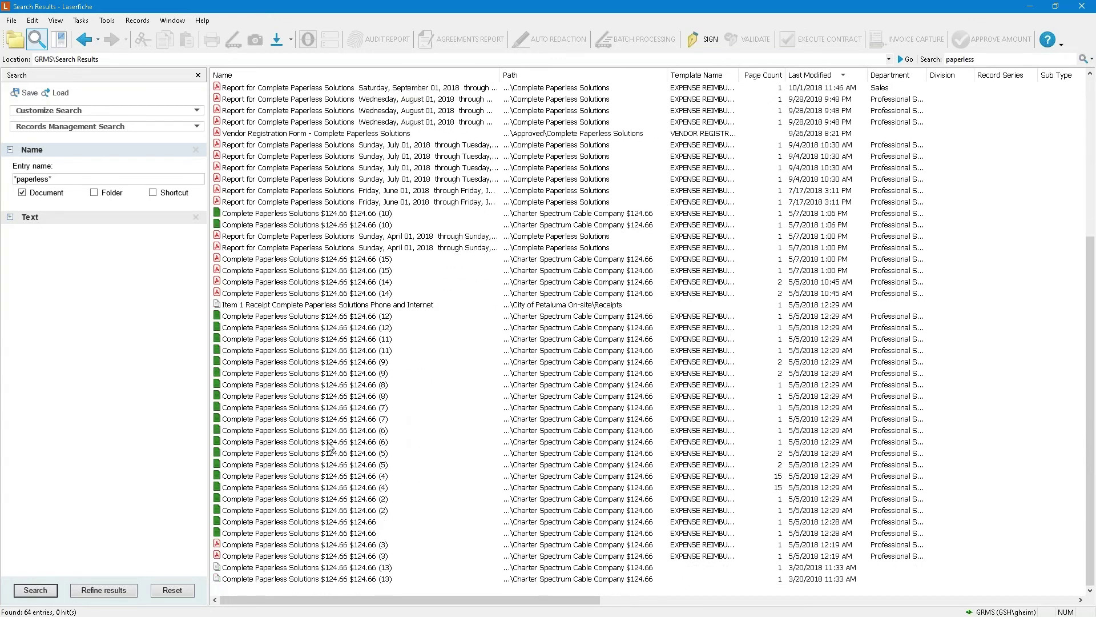
{"action": "scroll", "coordinate": [320, 477], "scroll_direction": "up", "scroll_amount": 4}
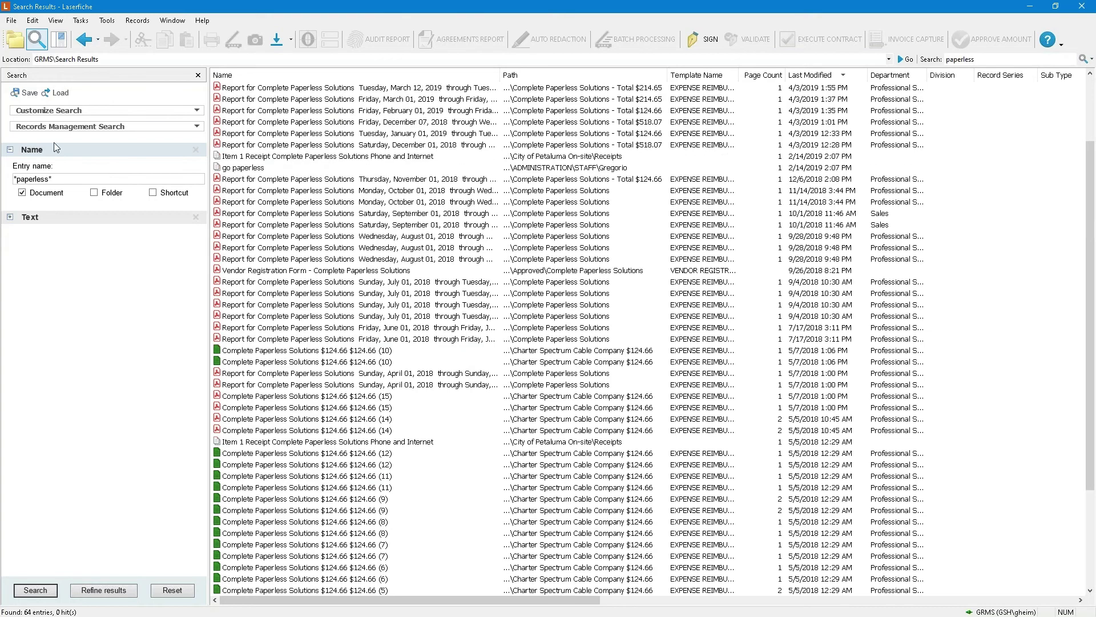
Rerun the entry name search as *paperless, followed by a search with two single-character wildcards, ??paperless
{"action": "left_click", "coordinate": [64, 181]}
{"action": "left_click", "coordinate": [36, 591]}
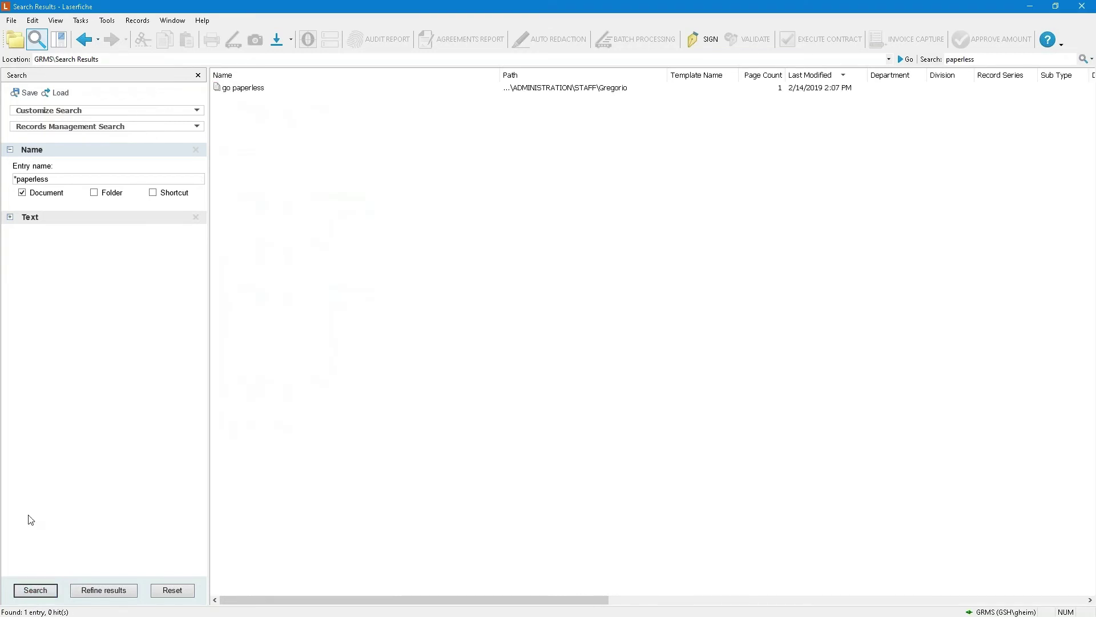
{"action": "left_click", "coordinate": [16, 178]}
{"action": "key", "text": "BackSpace"}
{"action": "type", "text": "??"}
{"action": "left_click", "coordinate": [35, 592]}
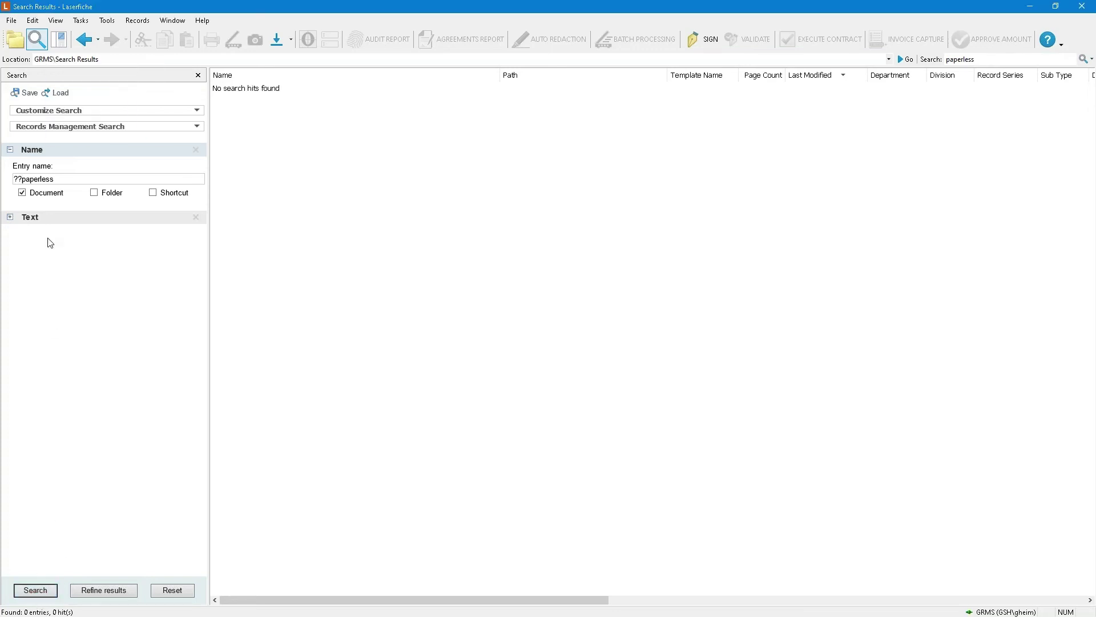
Add a third single-character wildcard and search for the entry name ???paperless
{"action": "left_click", "coordinate": [22, 179]}
{"action": "type", "text": "?"}
{"action": "left_click", "coordinate": [29, 594]}
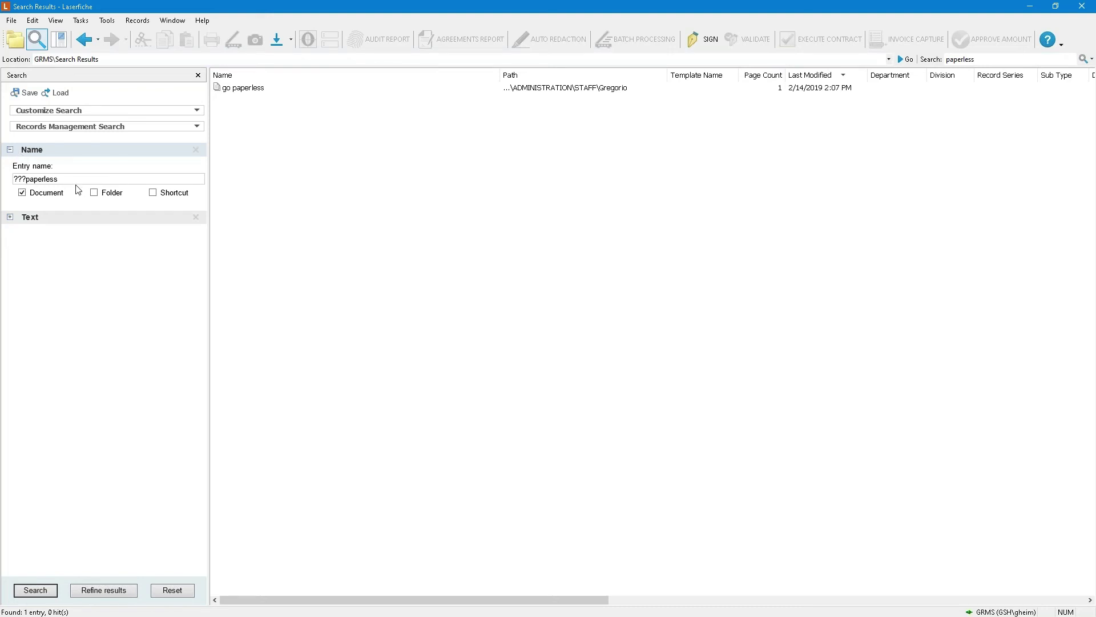
Remove the Name criteria from the search and add Tag and Date criteria instead
{"action": "left_click", "coordinate": [197, 154]}
{"action": "left_click", "coordinate": [76, 116]}
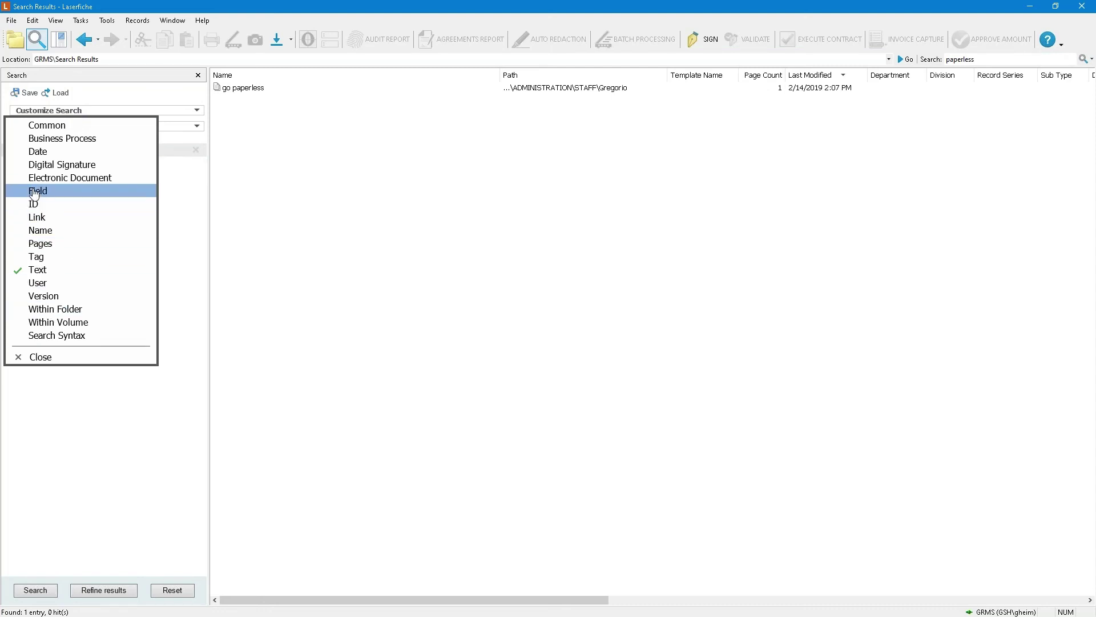
{"action": "left_click", "coordinate": [51, 258]}
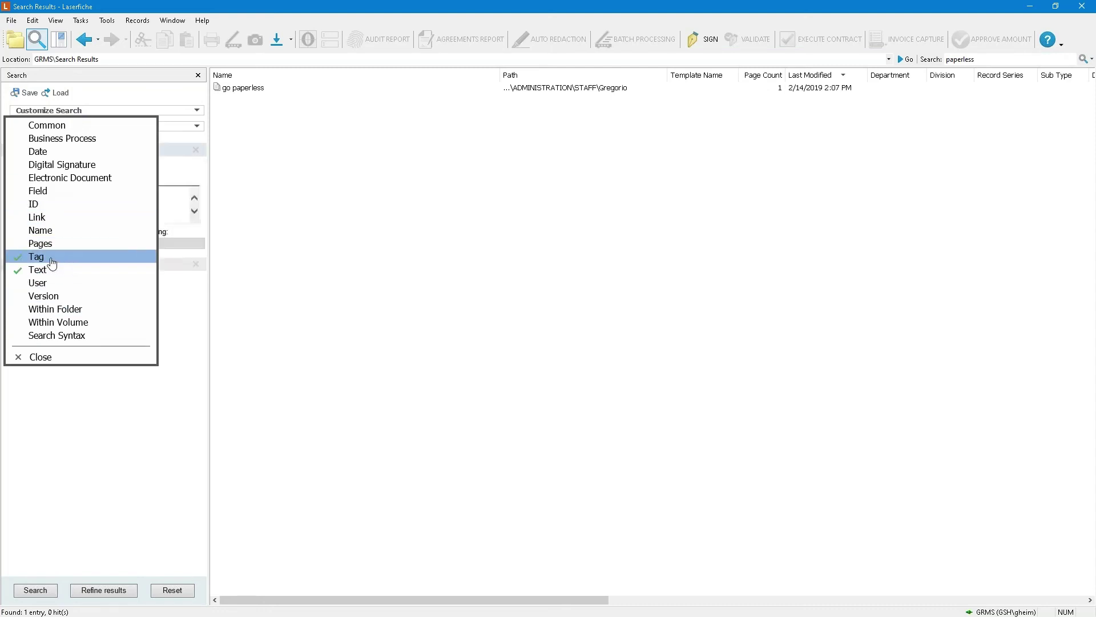
{"action": "left_click", "coordinate": [37, 152]}
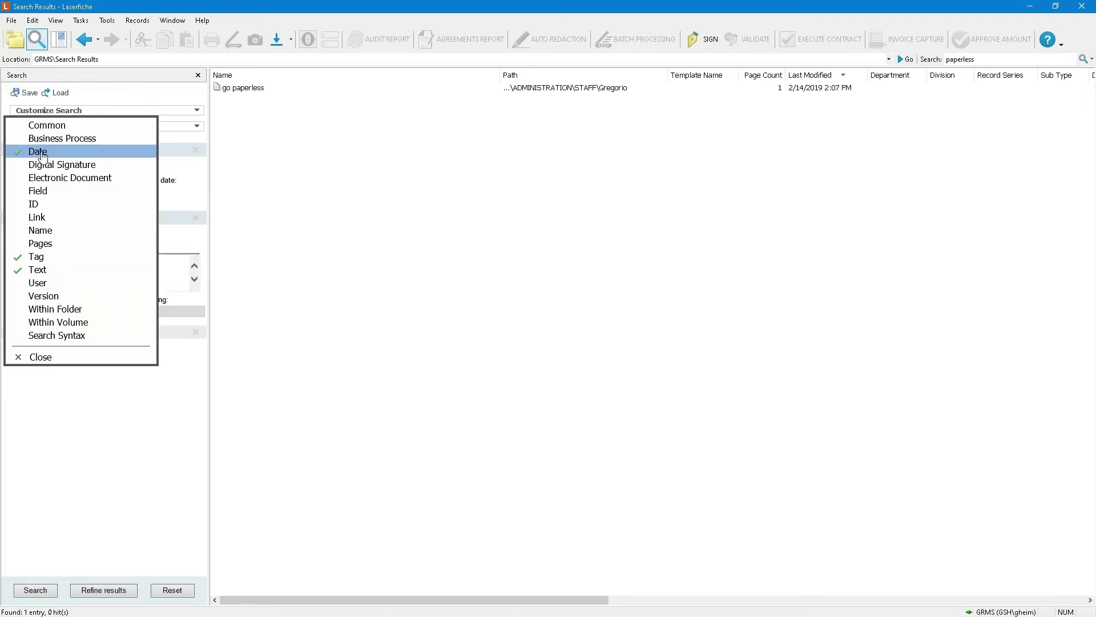
{"action": "left_click", "coordinate": [37, 360]}
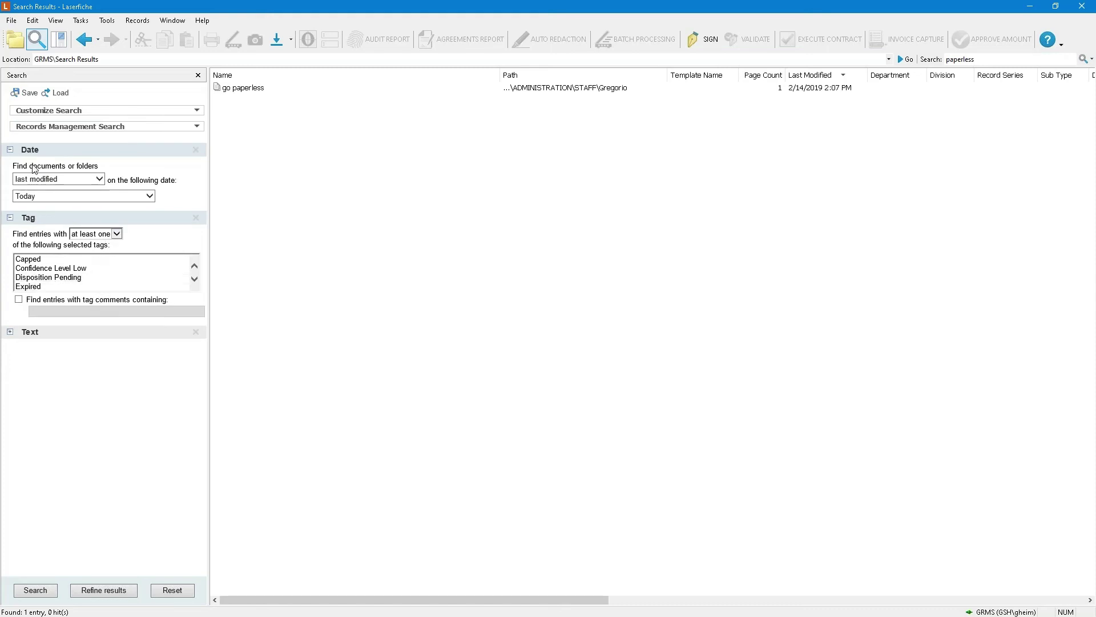
Replace the Date criteria with Field criteria in the search
{"action": "left_click", "coordinate": [193, 150]}
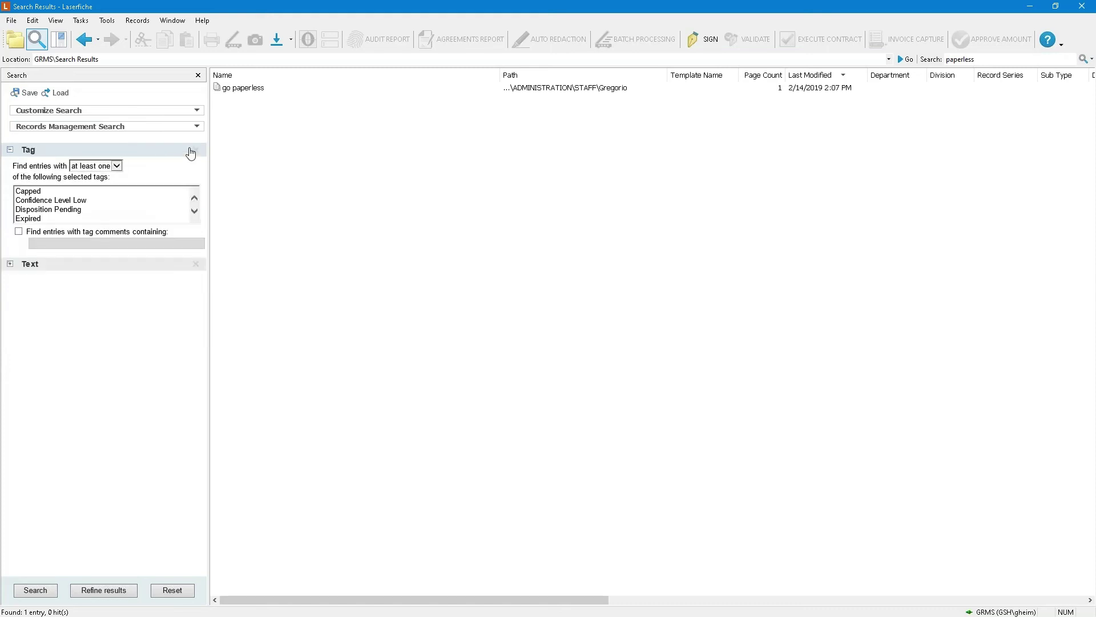
{"action": "left_click", "coordinate": [91, 114]}
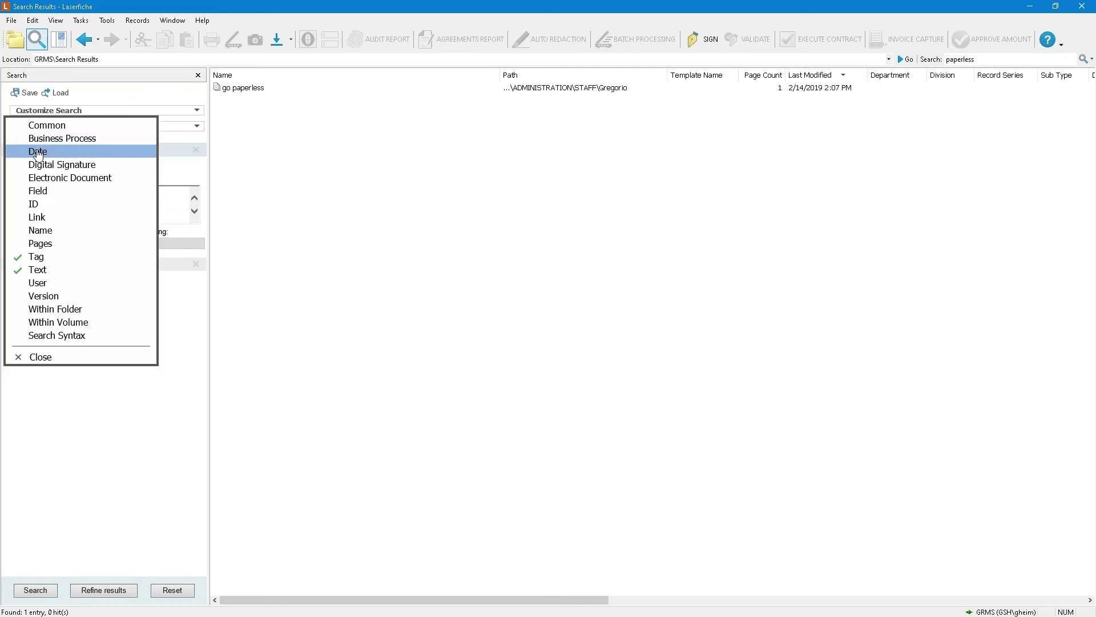
{"action": "left_click", "coordinate": [49, 194]}
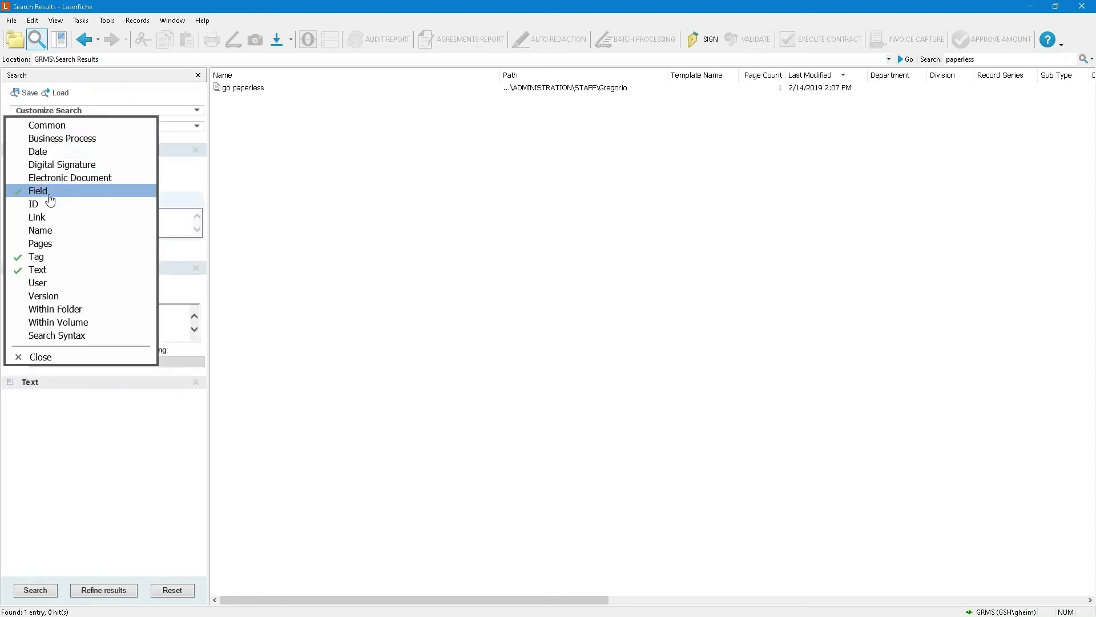
{"action": "left_click", "coordinate": [33, 360]}
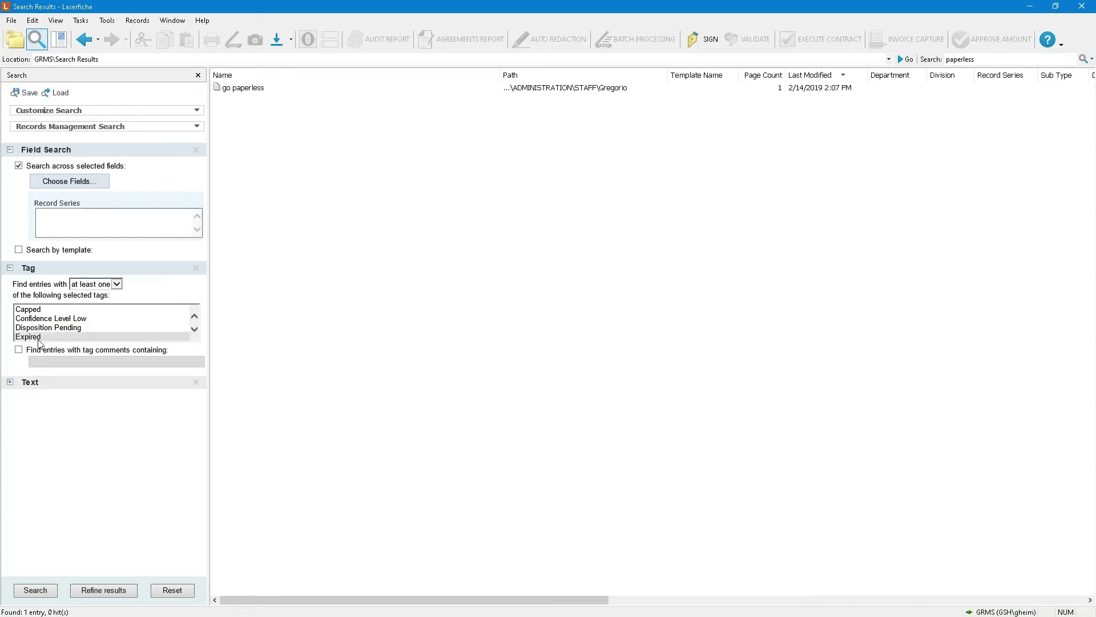
Select the Needs to be reviewed tag and run the search
{"action": "scroll", "coordinate": [30, 330], "scroll_direction": "down", "scroll_amount": 2}
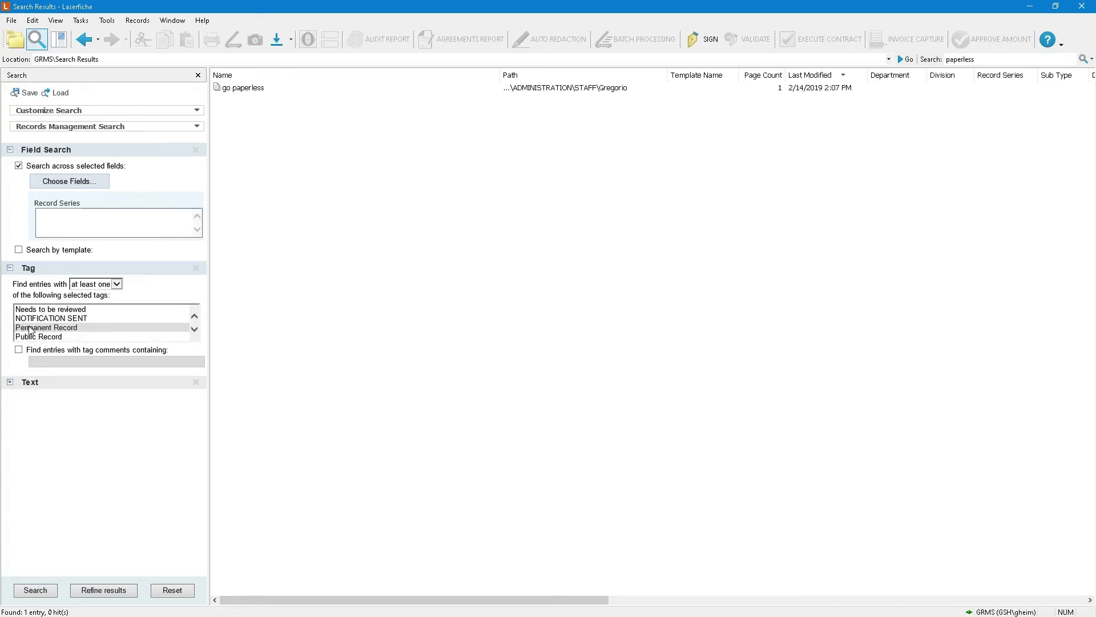
{"action": "left_click", "coordinate": [38, 312]}
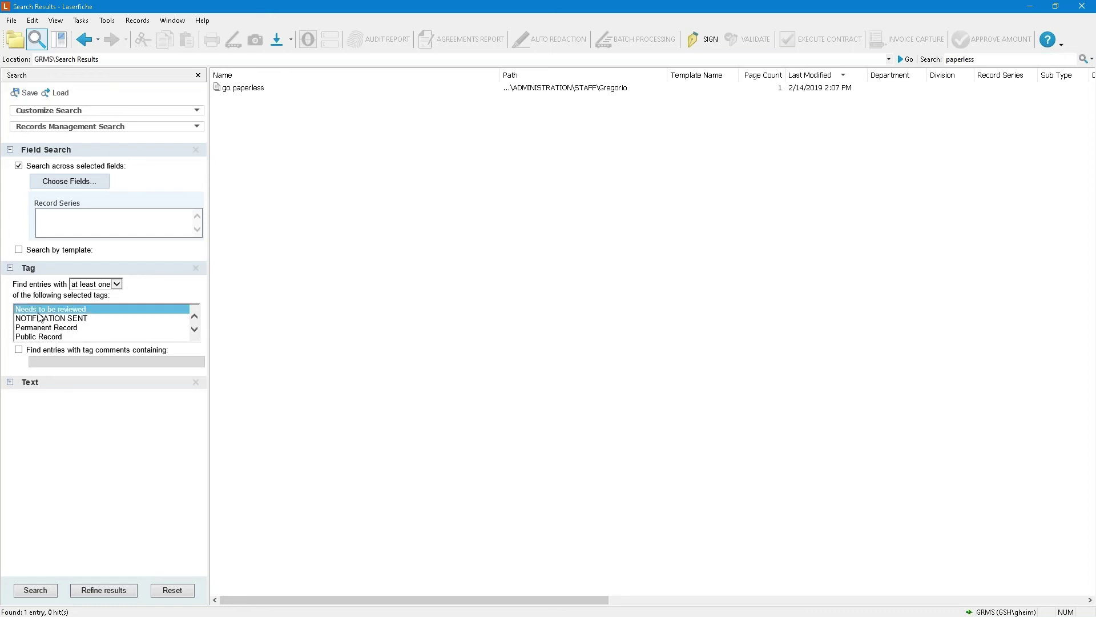
{"action": "left_click", "coordinate": [35, 590]}
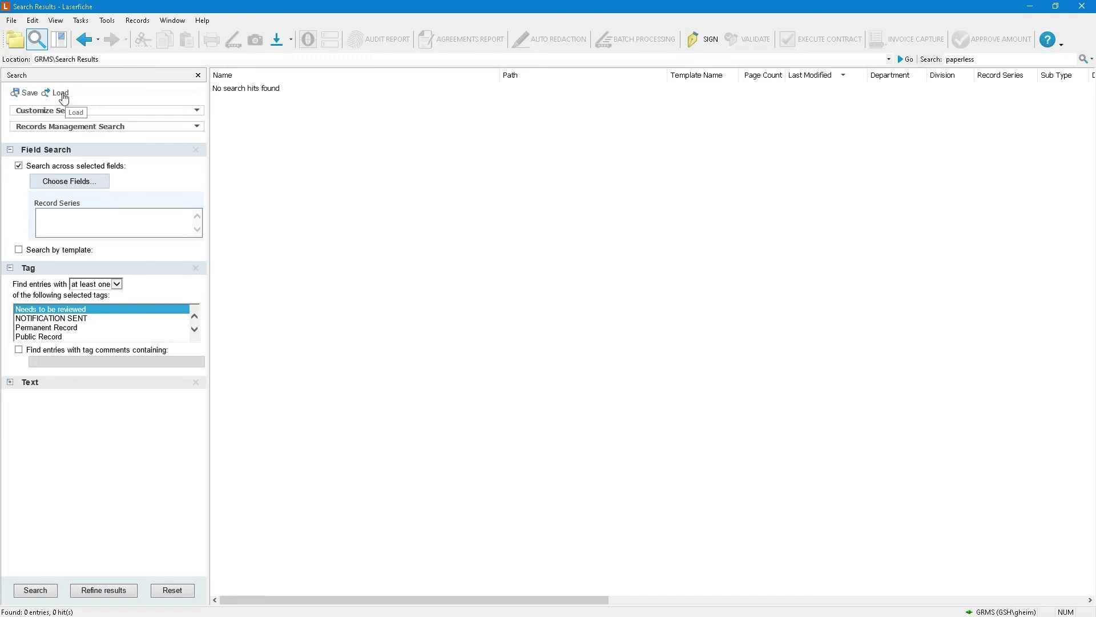
Load the saved search NEEDS TO BE REVIEWED, widen the search pane, and run the search
{"action": "left_click", "coordinate": [61, 93]}
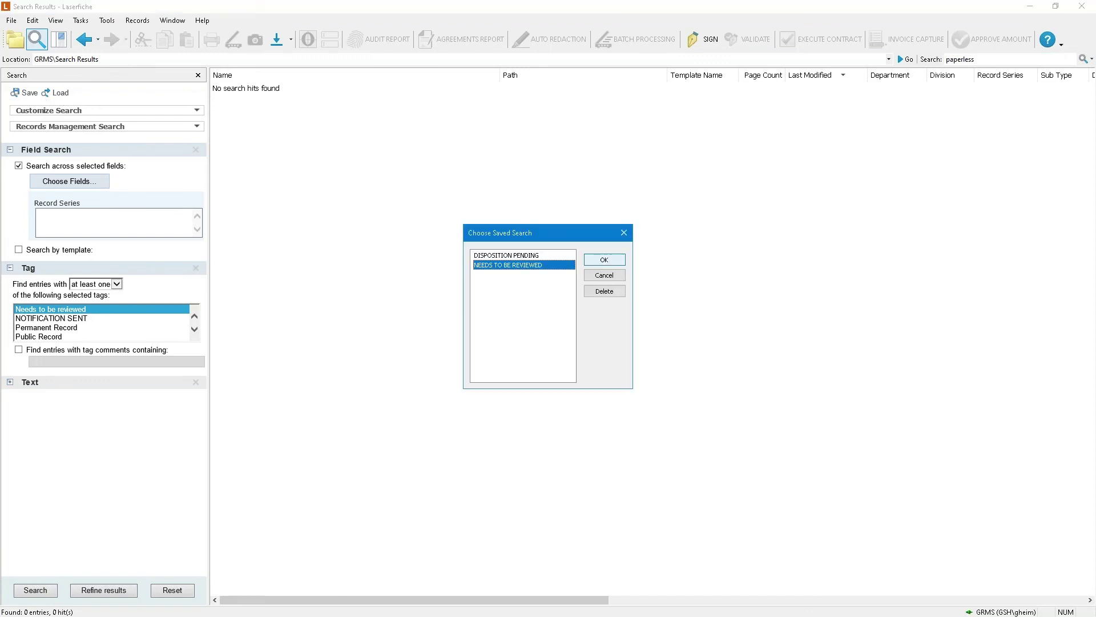
{"action": "left_click", "coordinate": [603, 260]}
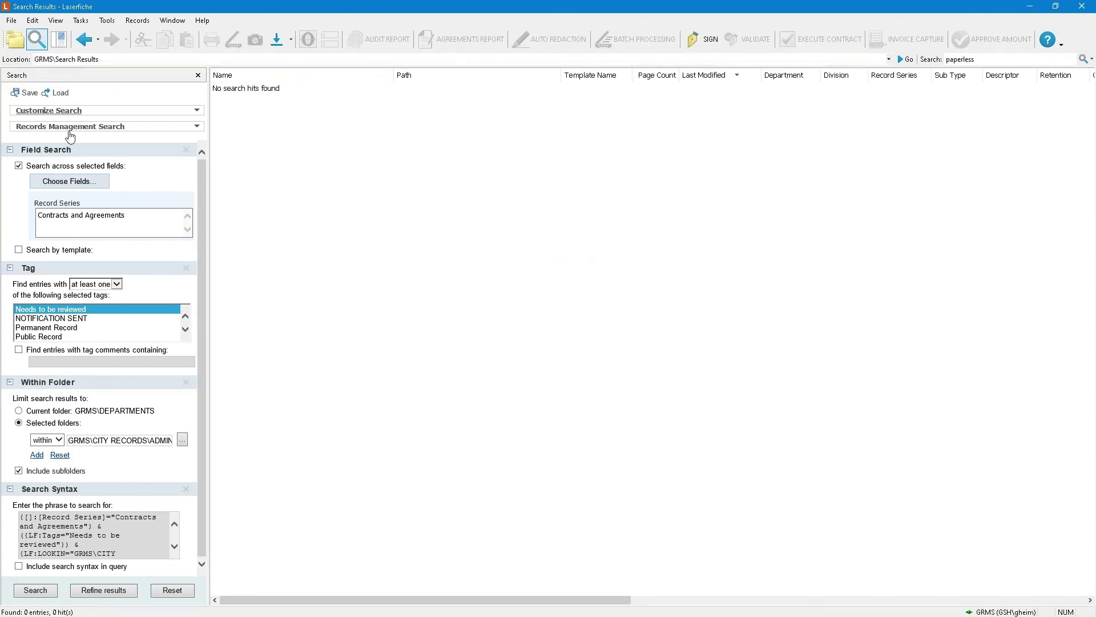
{"action": "left_click_drag", "start_coordinate": [211, 179], "coordinate": [279, 174]}
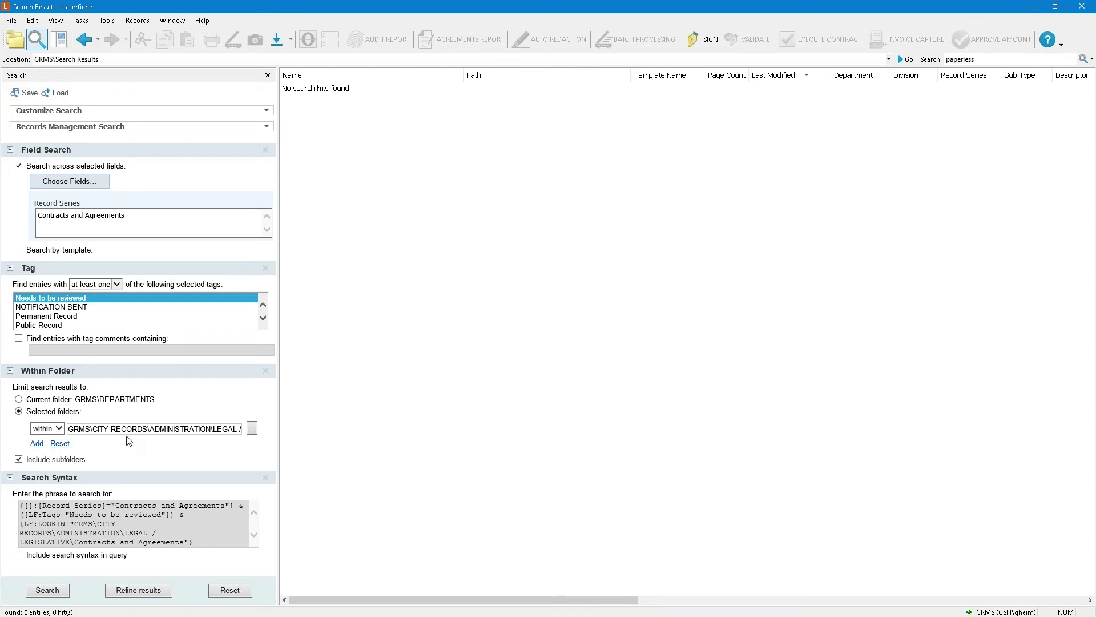
{"action": "left_click", "coordinate": [57, 594]}
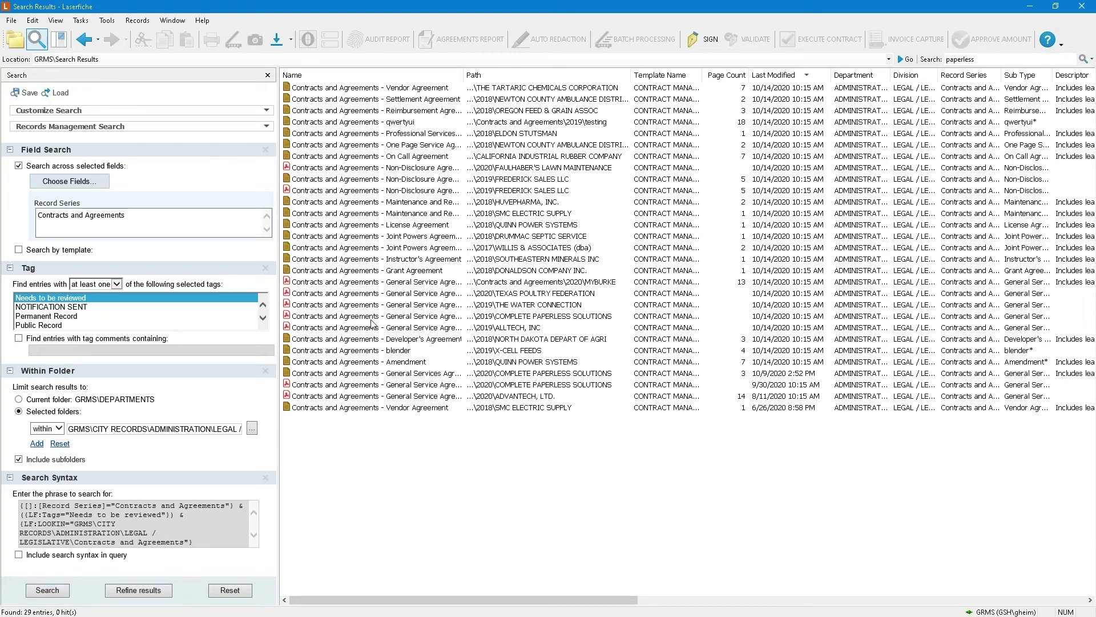
Open the first Vendor Agreement result and advance through the following documents to the On Call Agreement
{"action": "double_click", "coordinate": [322, 89]}
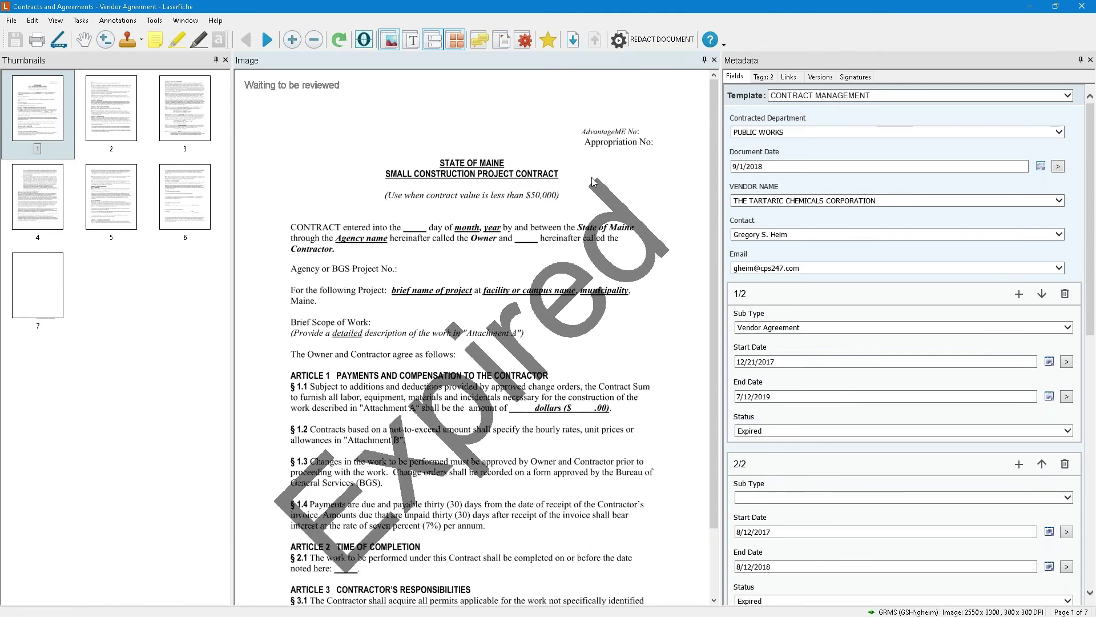
{"action": "key", "text": "alt+Right"}
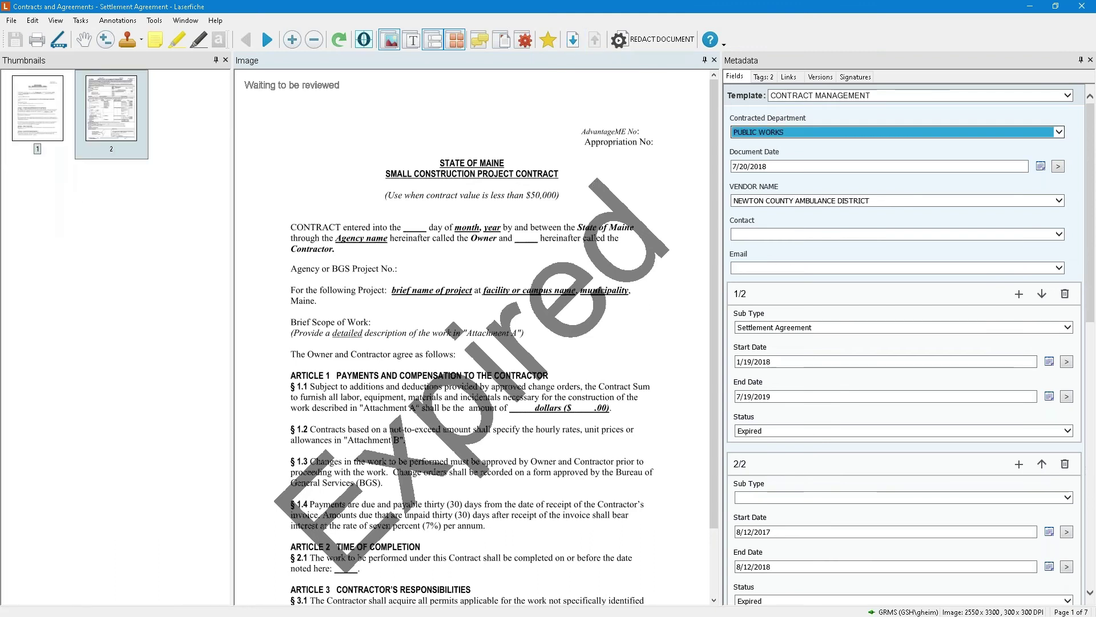
{"action": "key", "text": "alt+Right"}
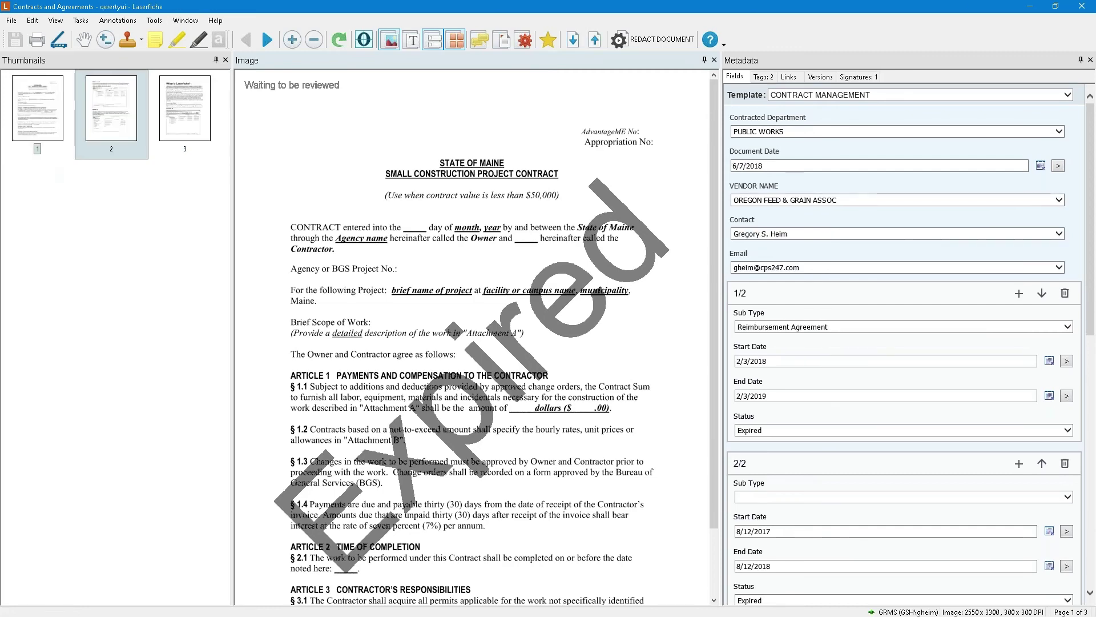
{"action": "key", "text": "alt+Right"}
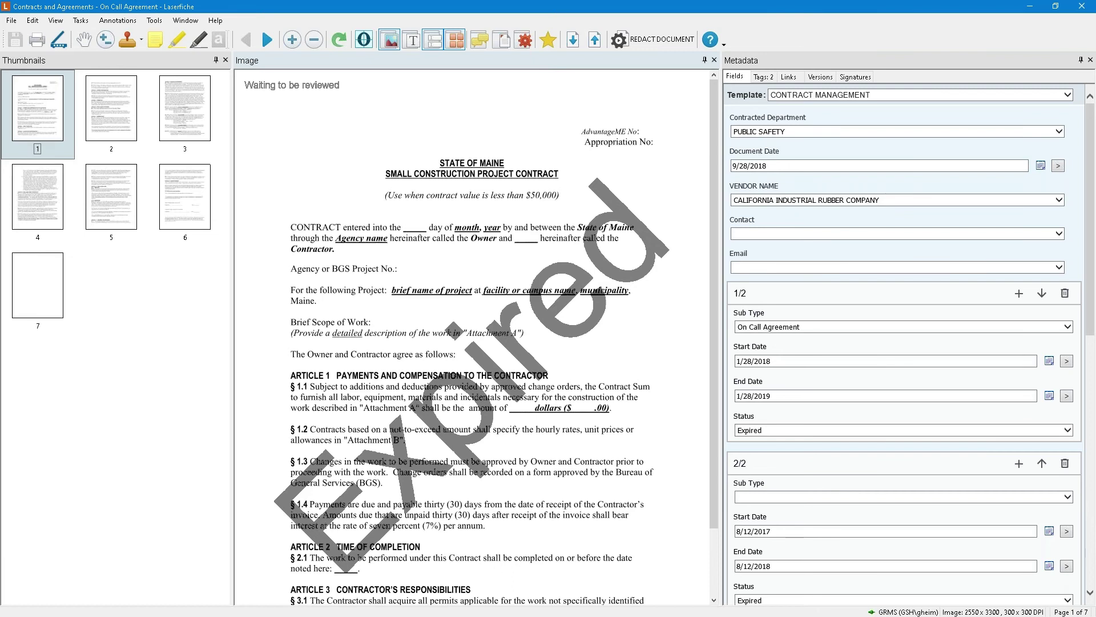
Try setting the contracted department to TRANSPORTATION and filling in the contact's name and e-mail, and close the document without saving the field changes
{"action": "key", "text": "Tab"}
{"action": "key", "text": "Tab"}
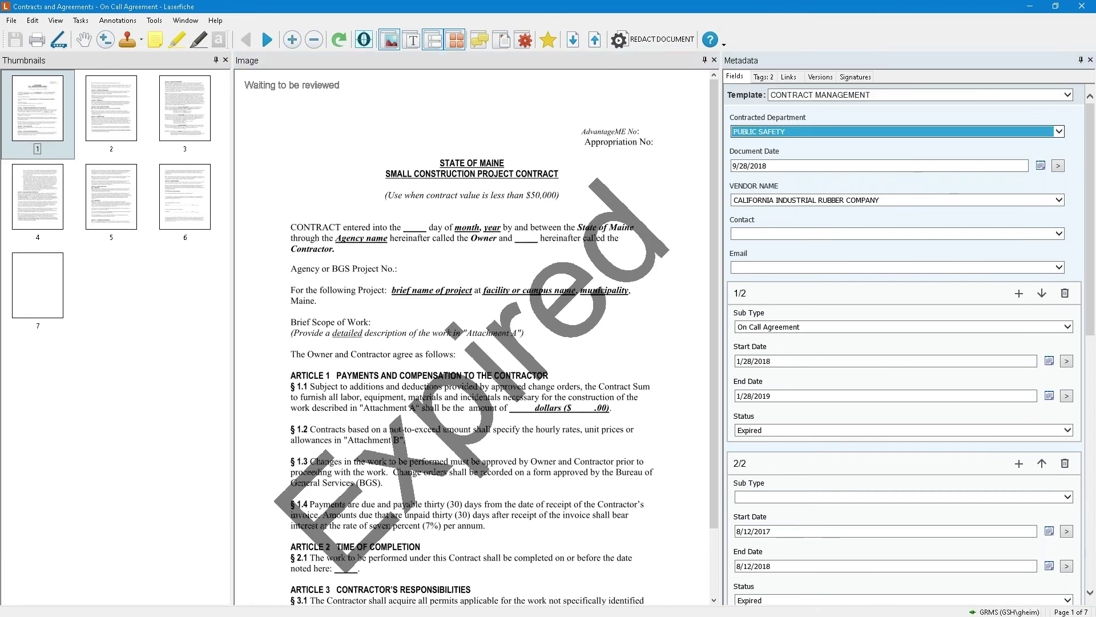
{"action": "key", "text": "Delete"}
{"action": "key", "text": "ctrl+z"}
{"action": "key", "text": "Tab"}
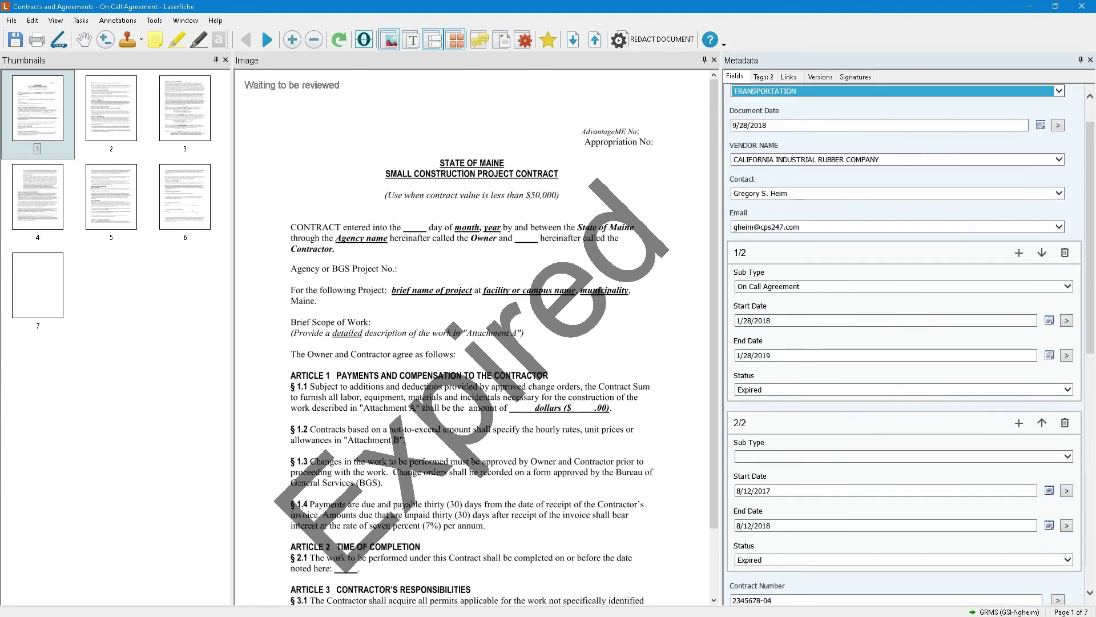
{"action": "left_click", "coordinate": [1082, 9]}
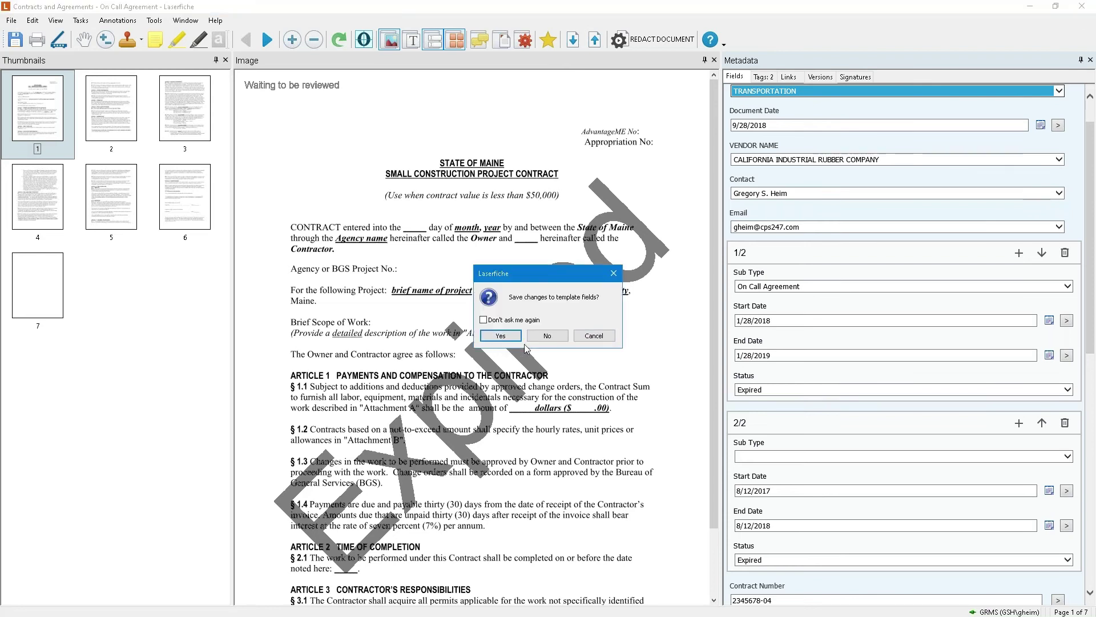
{"action": "left_click", "coordinate": [548, 336]}
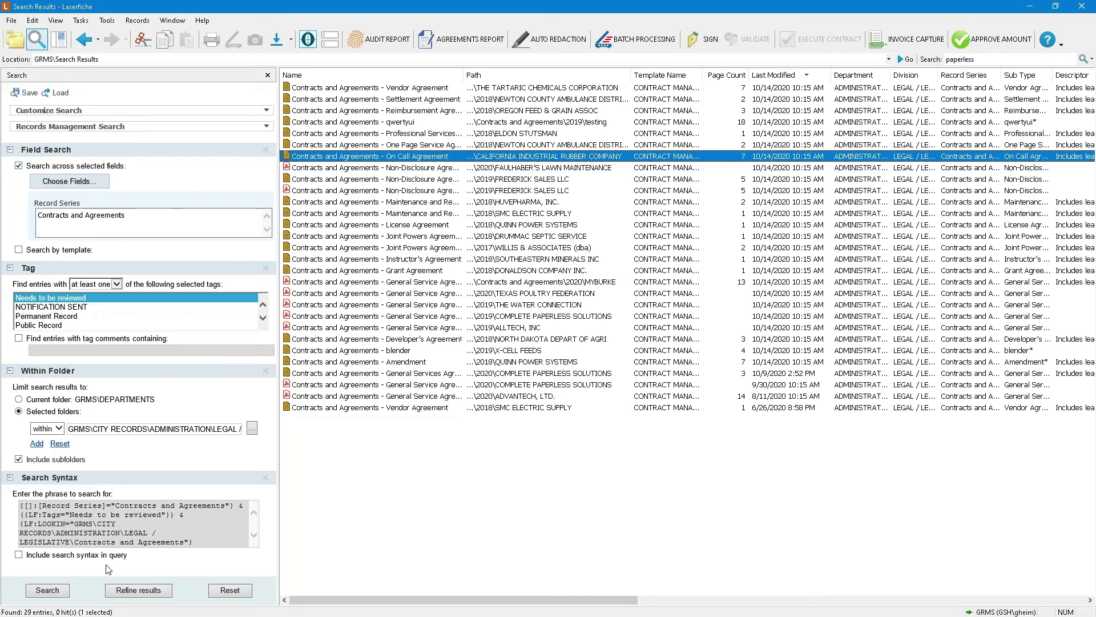
Remove the Field Search, Tag and Within Folder sections from the search pane, leaving only the Search Syntax section
{"action": "left_click_drag", "start_coordinate": [163, 543], "coordinate": [6, 500]}
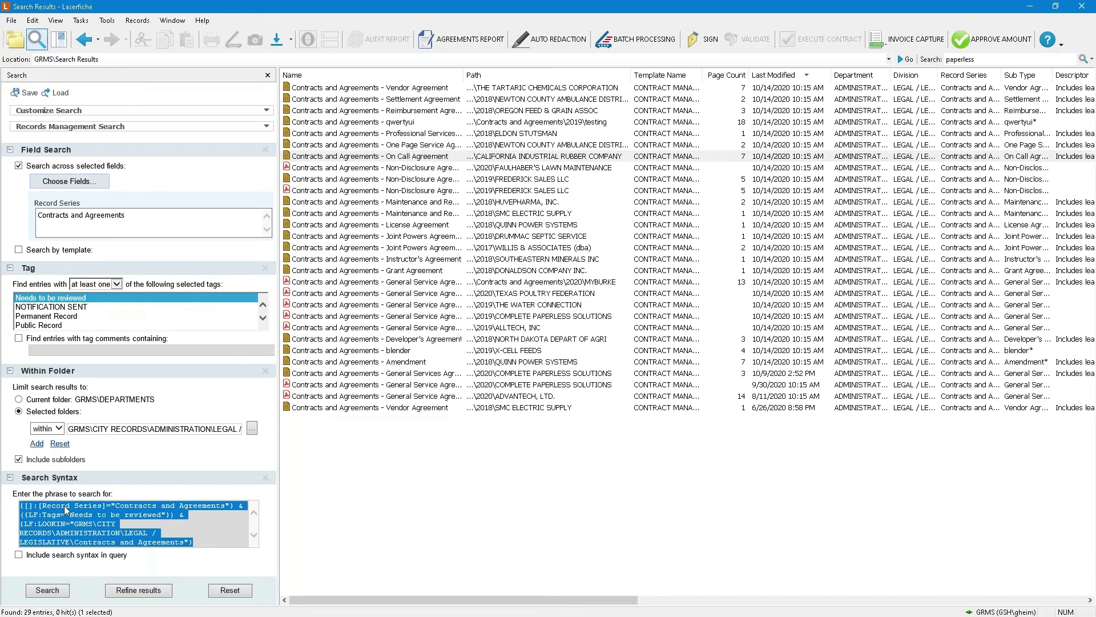
{"action": "left_click", "coordinate": [10, 372]}
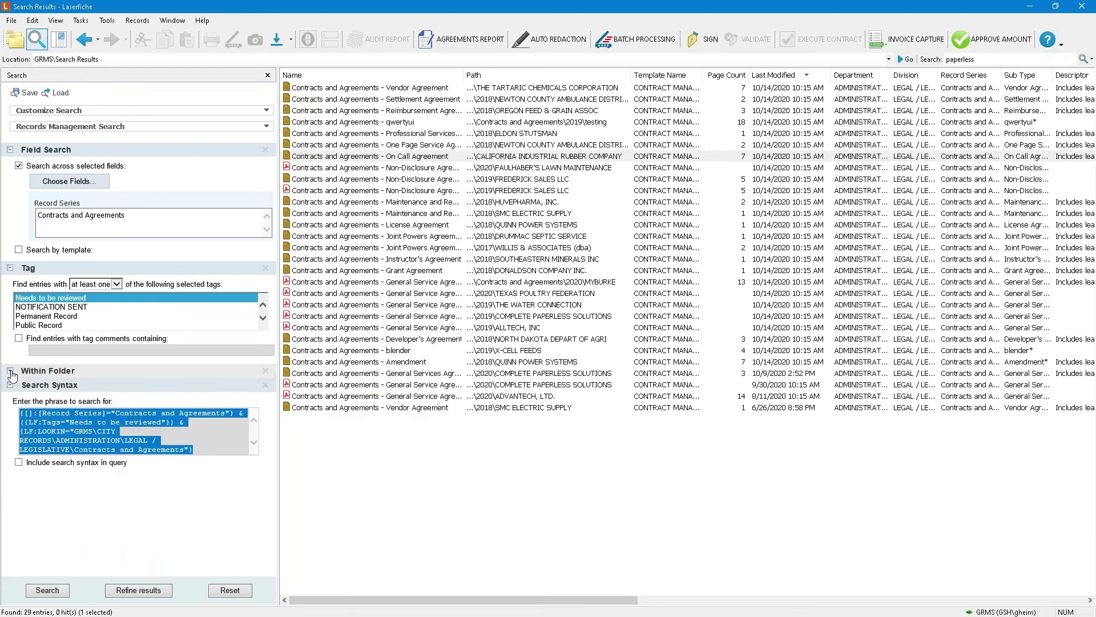
{"action": "left_click", "coordinate": [10, 268]}
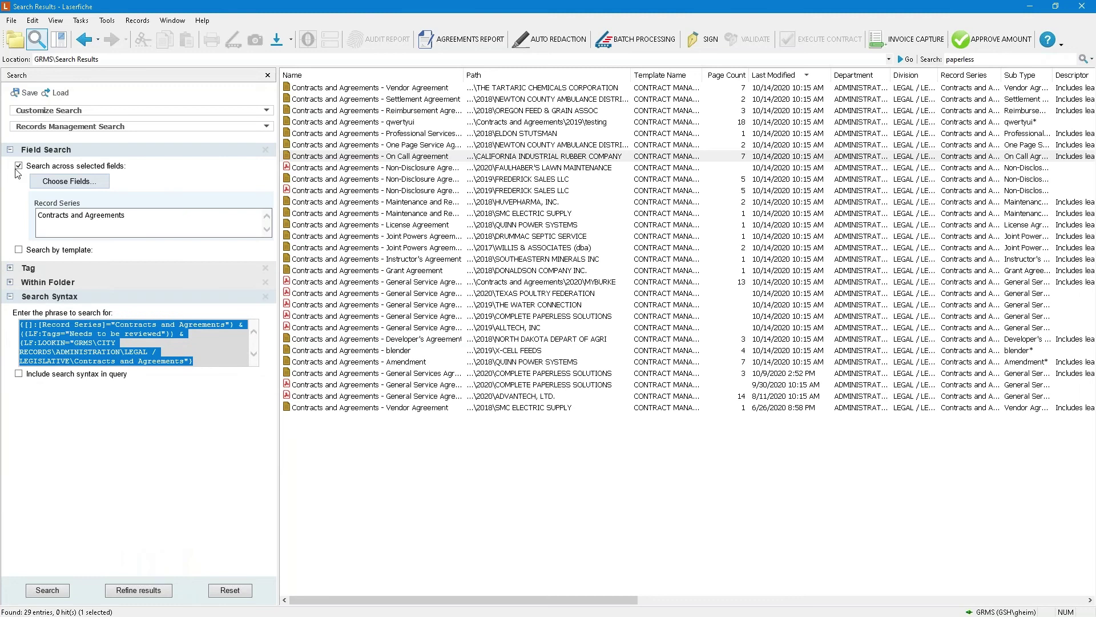
{"action": "left_click", "coordinate": [10, 150]}
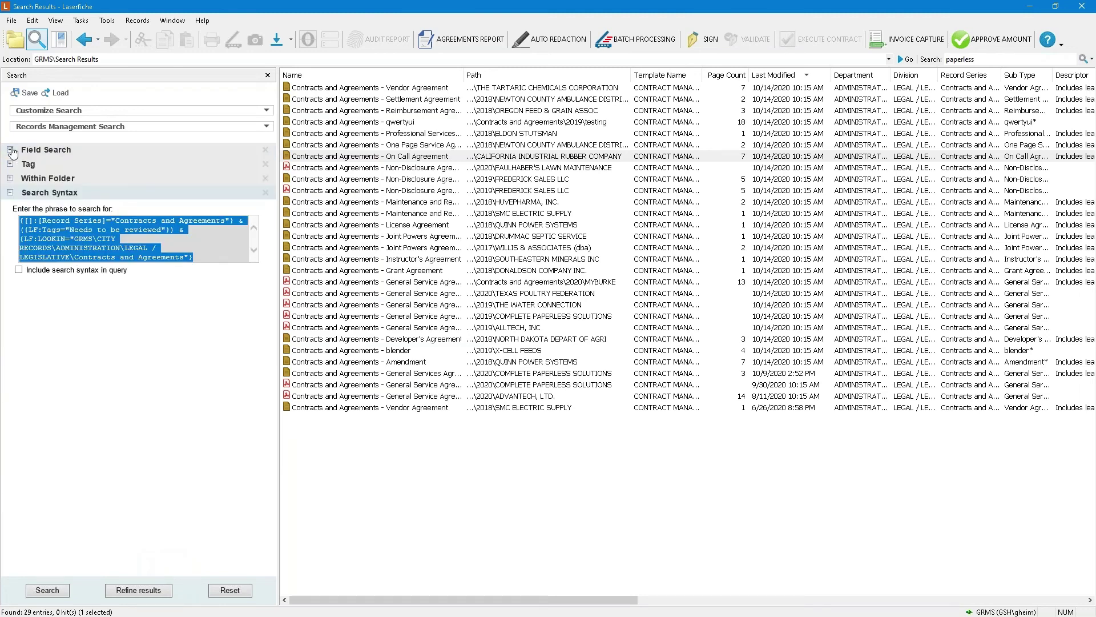
{"action": "left_click", "coordinate": [265, 149]}
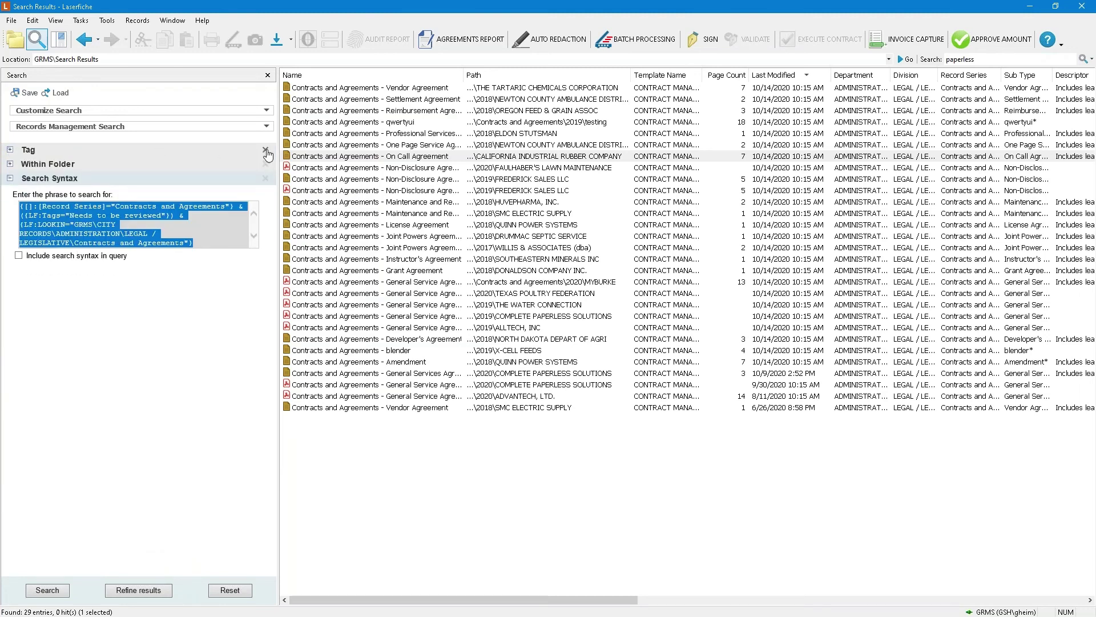
{"action": "left_click", "coordinate": [266, 150]}
{"action": "left_click", "coordinate": [265, 149]}
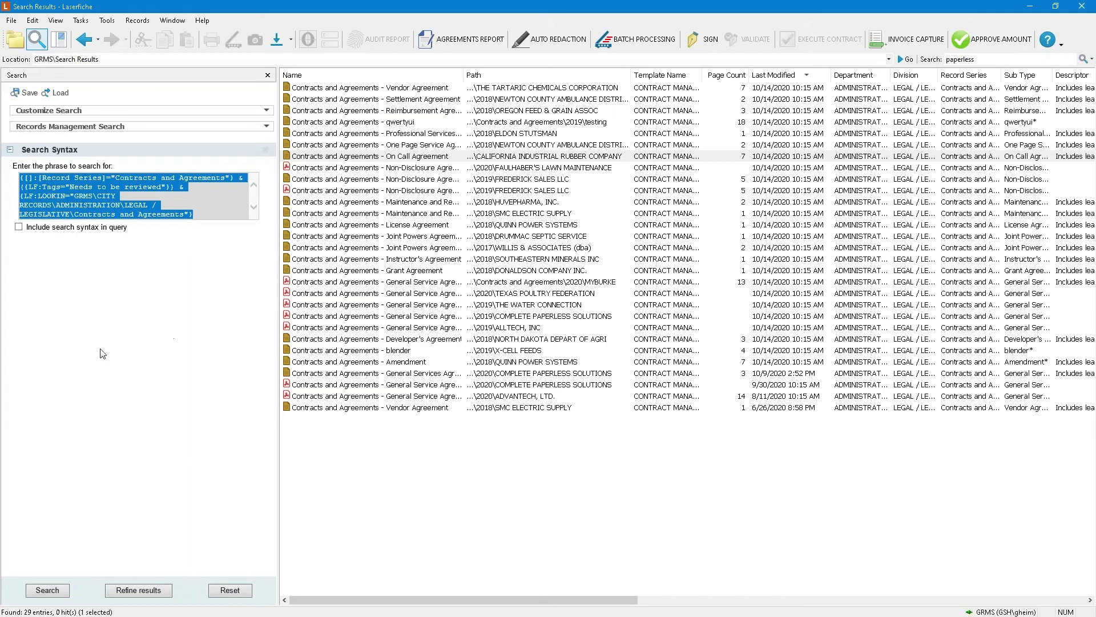
Include the existing search syntax in the query, run the search, and select the whole syntax phrase
{"action": "left_click", "coordinate": [18, 226]}
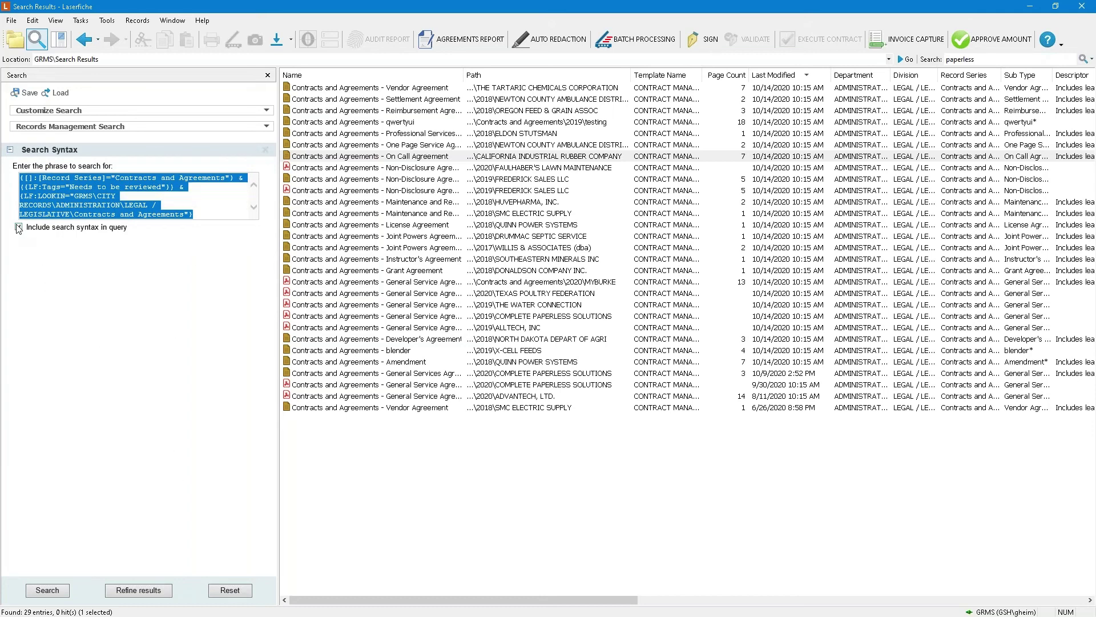
{"action": "left_click", "coordinate": [43, 591]}
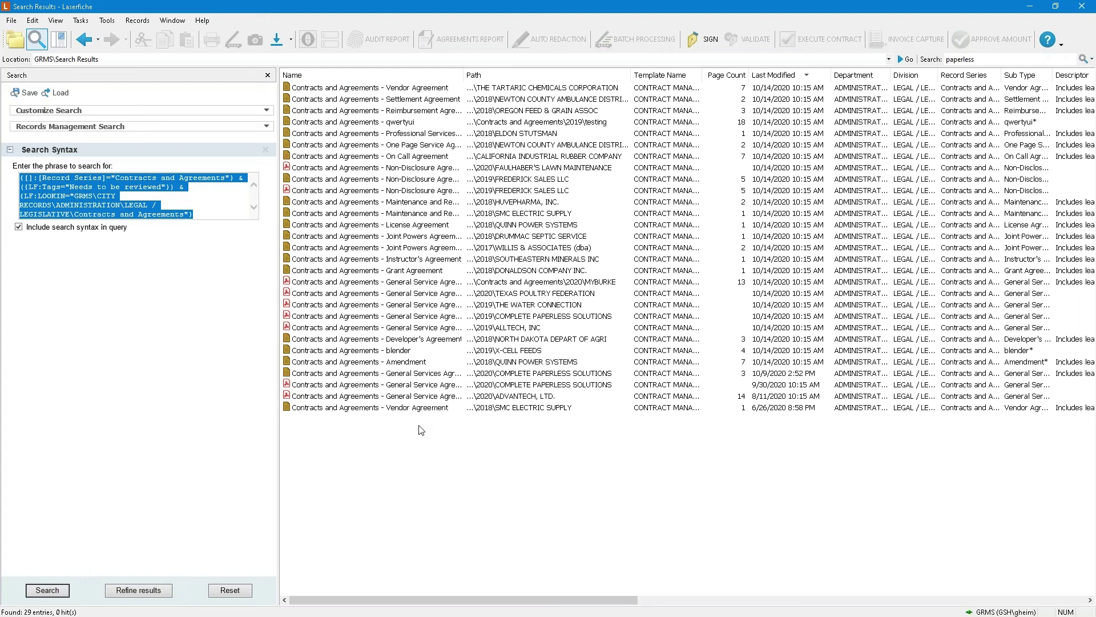
{"action": "left_click", "coordinate": [236, 201]}
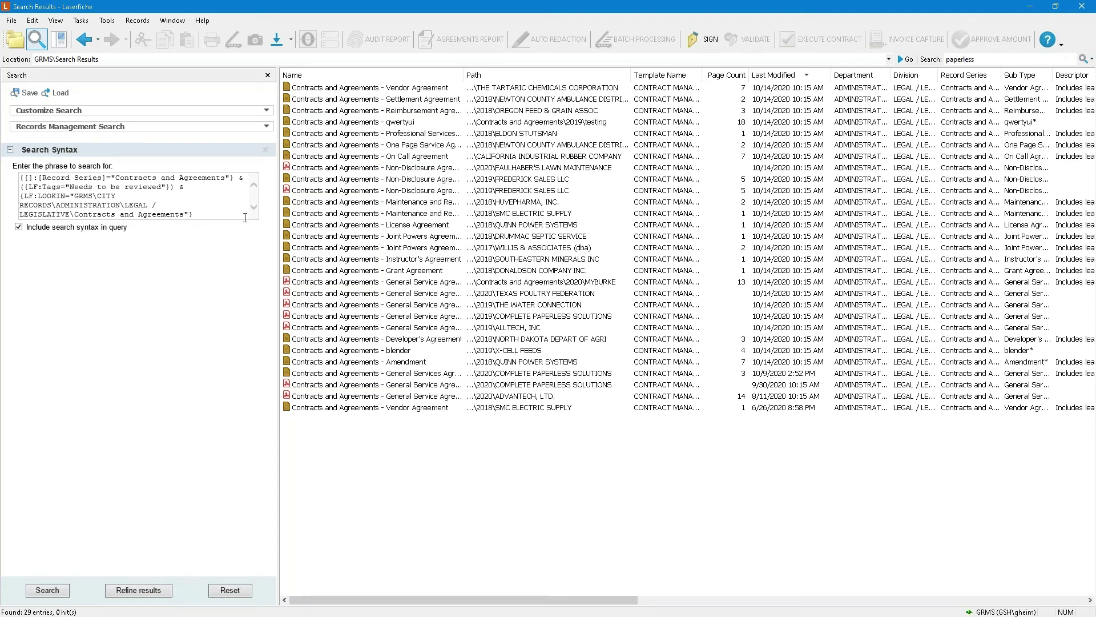
{"action": "left_click_drag", "start_coordinate": [227, 213], "coordinate": [20, 177]}
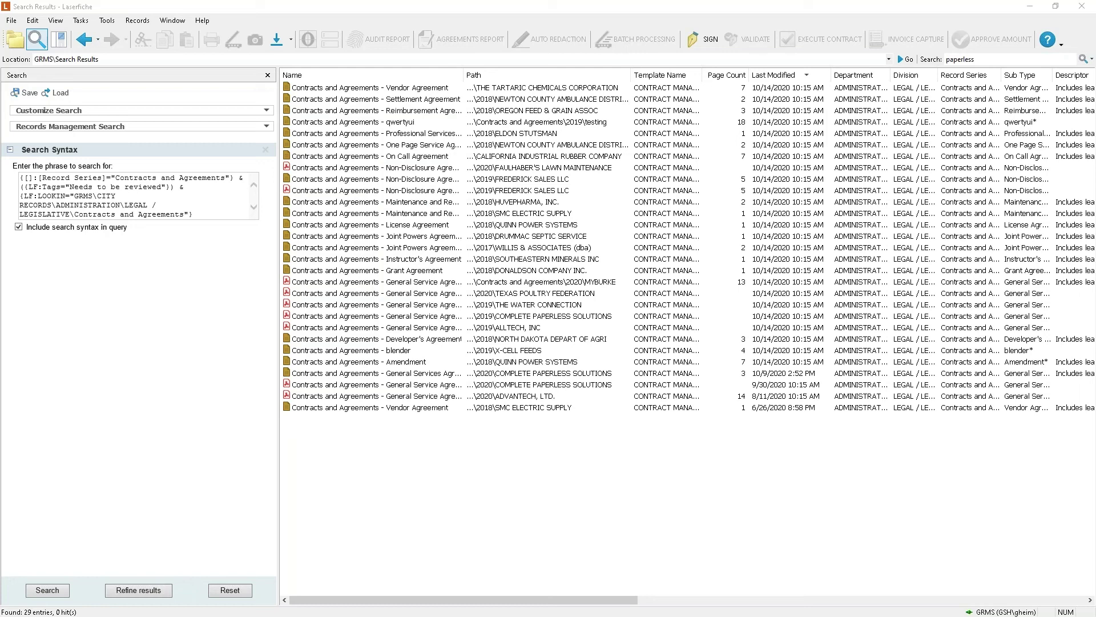
Close the client and replace the Laserfiche 10.4 shortcut's target with the copied Contracts and Agreements search command, applying the change
{"action": "left_click", "coordinate": [1090, 6]}
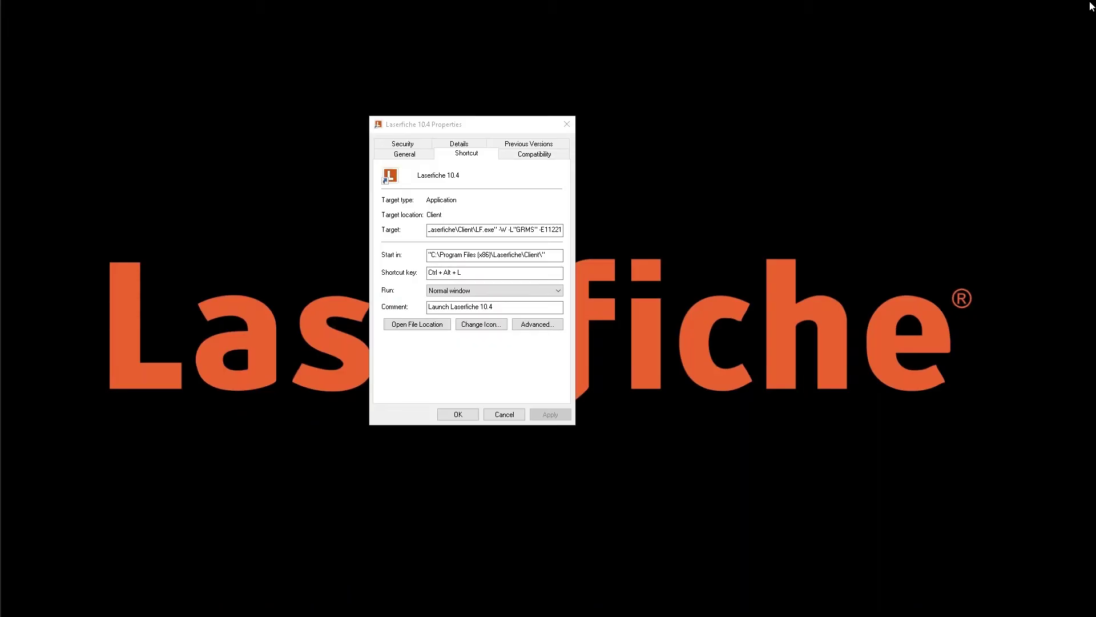
{"action": "left_click", "coordinate": [523, 229]}
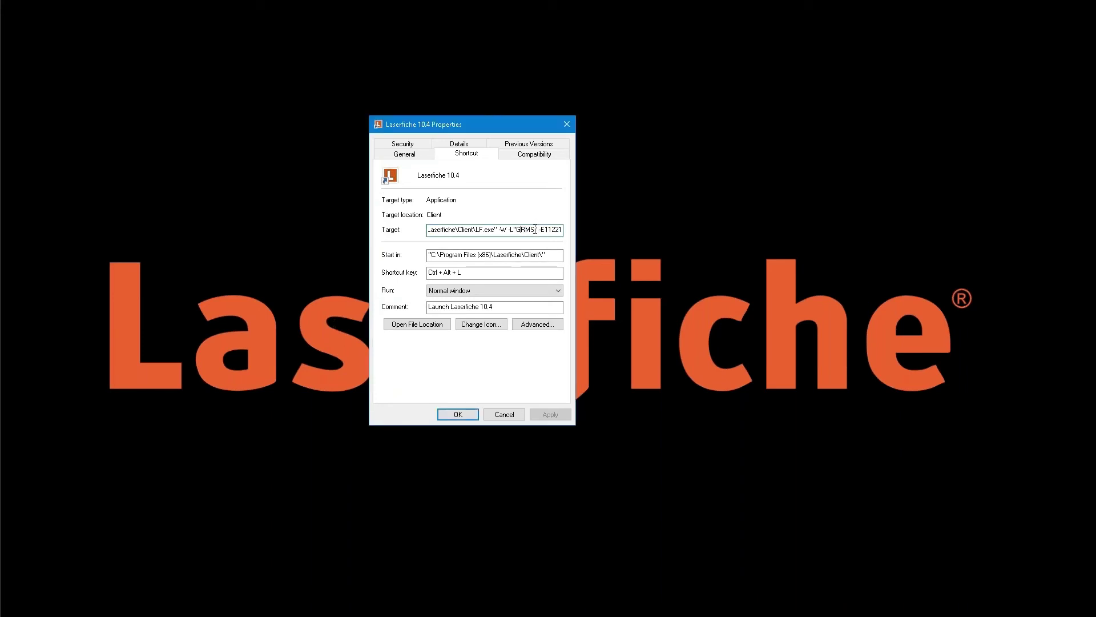
{"action": "key", "text": "ctrl+a"}
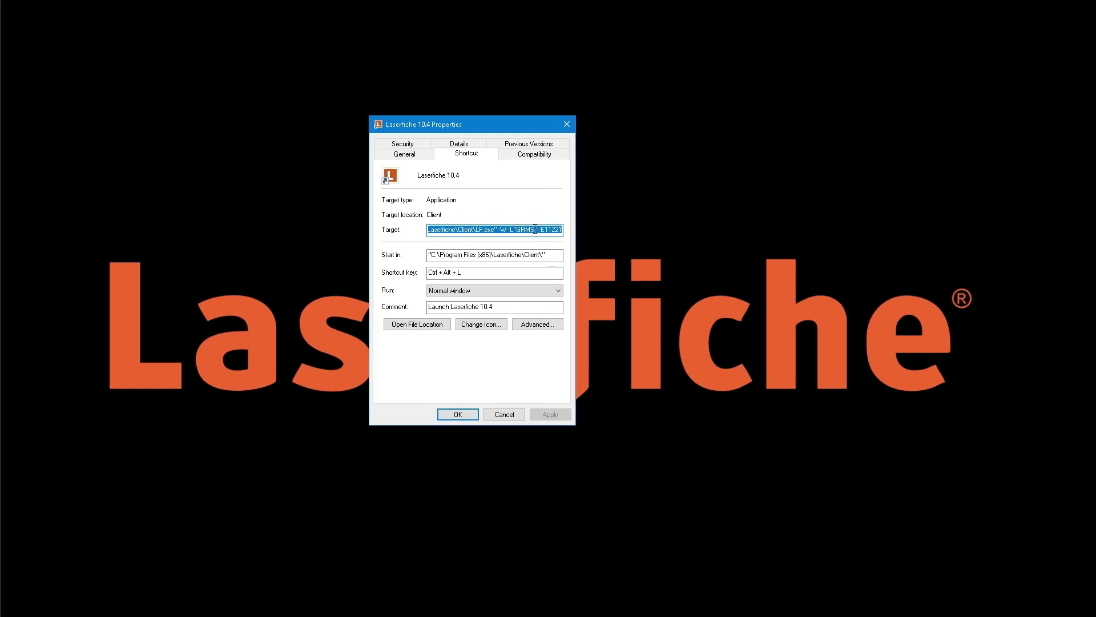
{"action": "key", "text": "ctrl+v"}
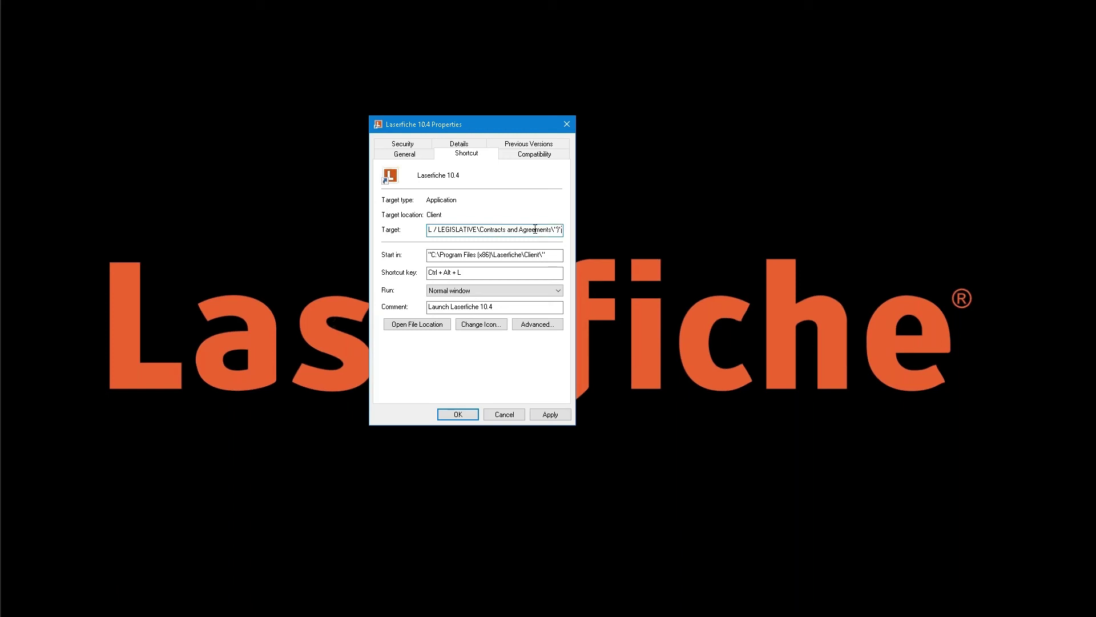
{"action": "left_click", "coordinate": [549, 415]}
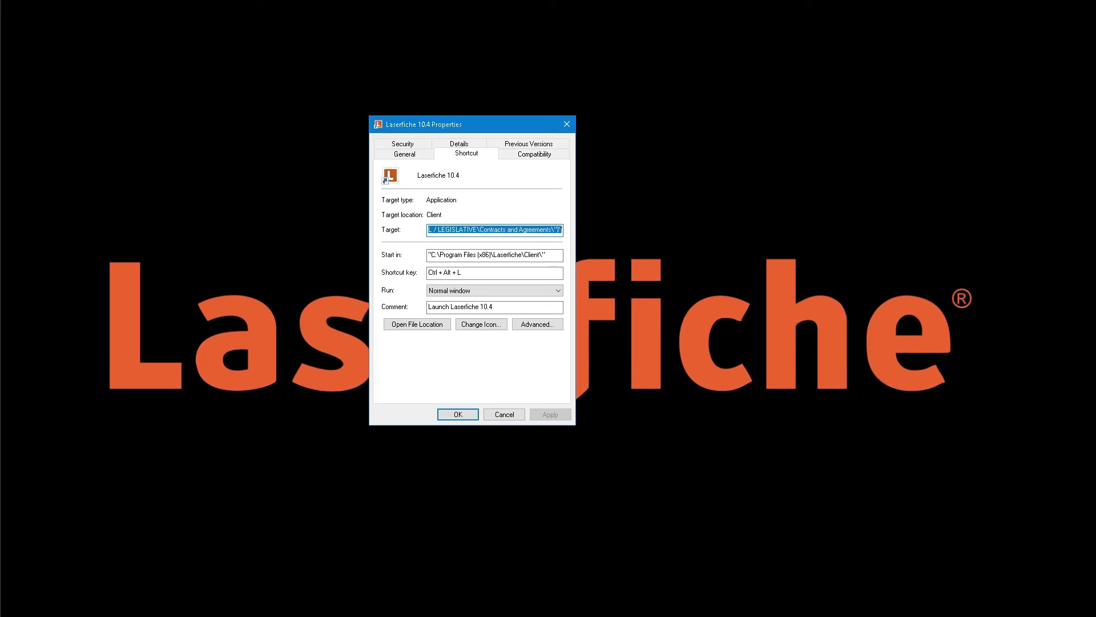
{"action": "left_click", "coordinate": [461, 414]}
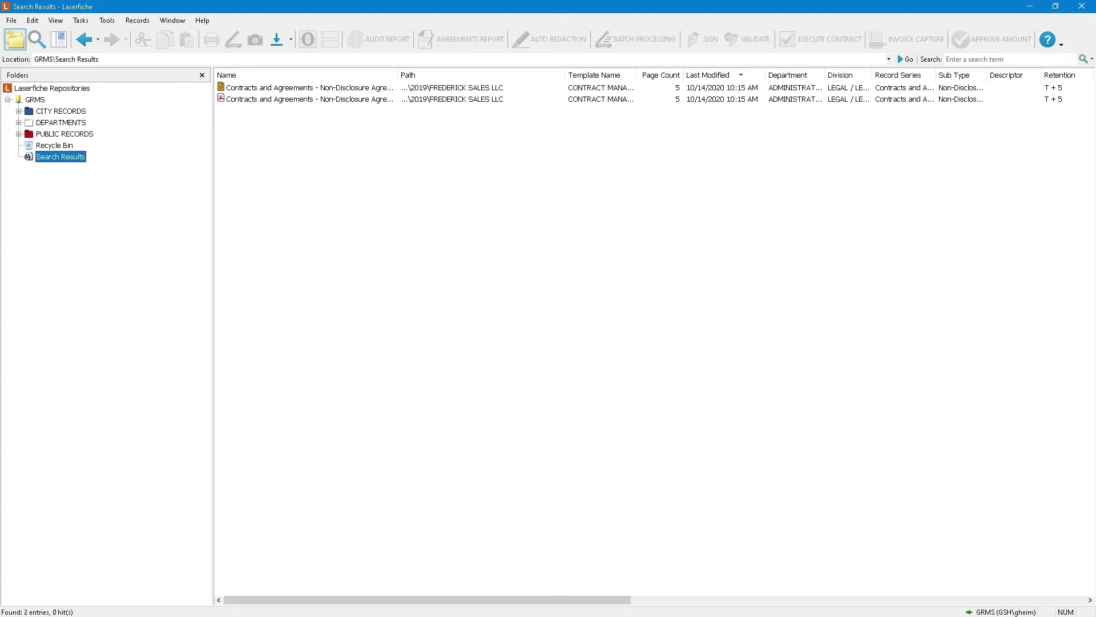
Switch to the Laserfiche Administration Console and open the GRMS repository's template list under Metadata Management
{"action": "left_click", "coordinate": [120, 25]}
{"action": "left_click", "coordinate": [123, 30]}
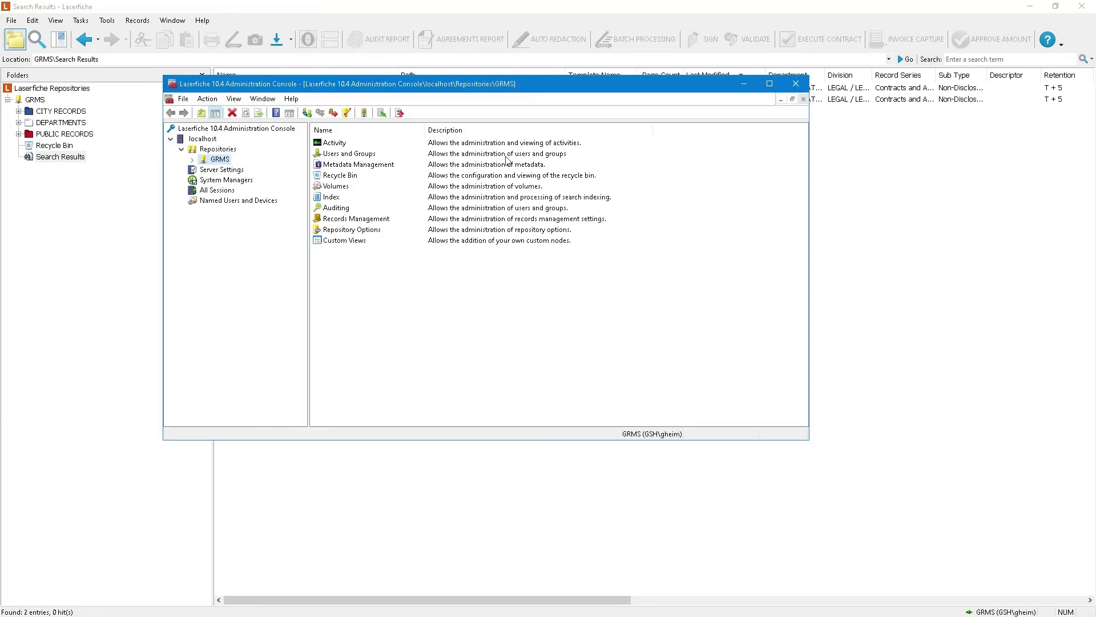
{"action": "double_click", "coordinate": [332, 165]}
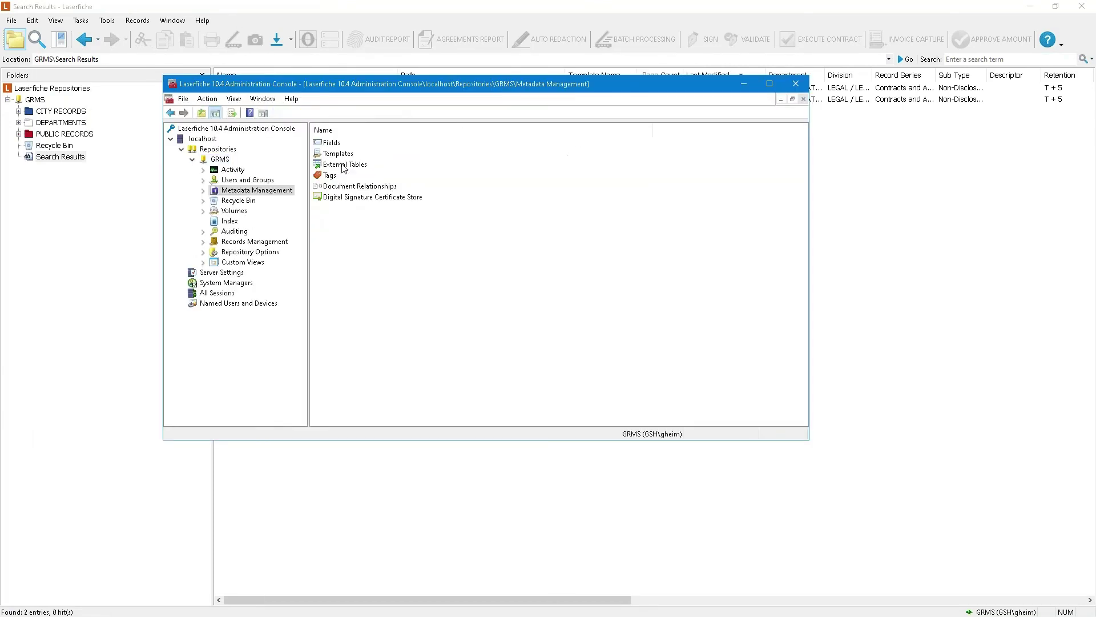
{"action": "left_click", "coordinate": [339, 154]}
{"action": "double_click", "coordinate": [339, 156]}
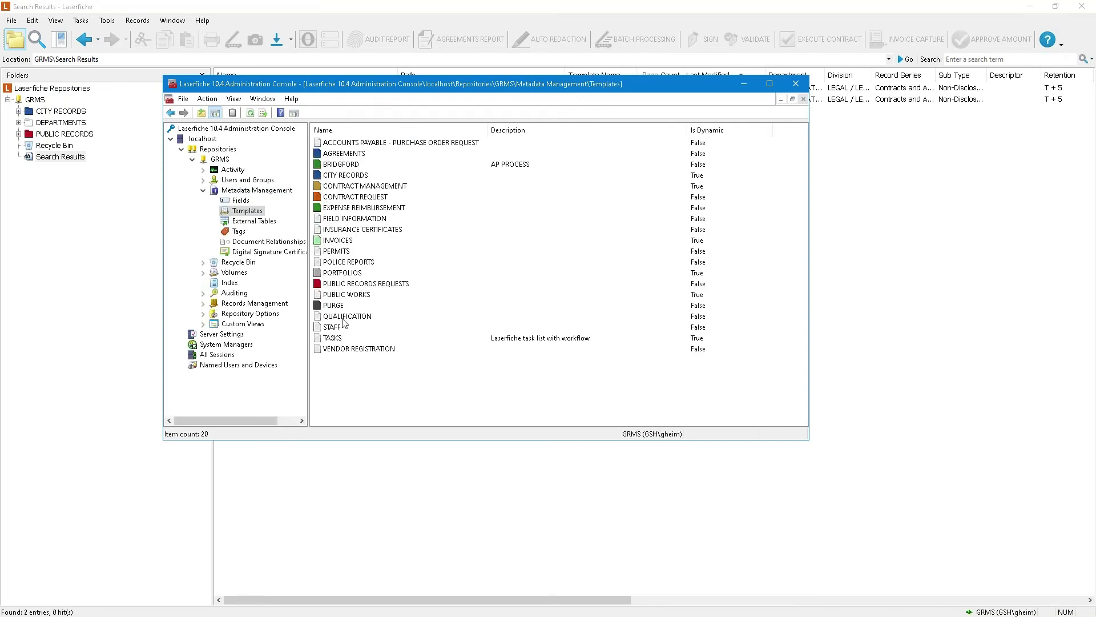
View the color setting in the CITY RECORDS template's properties, cancel without changes, and minimize the console
{"action": "left_click", "coordinate": [352, 179]}
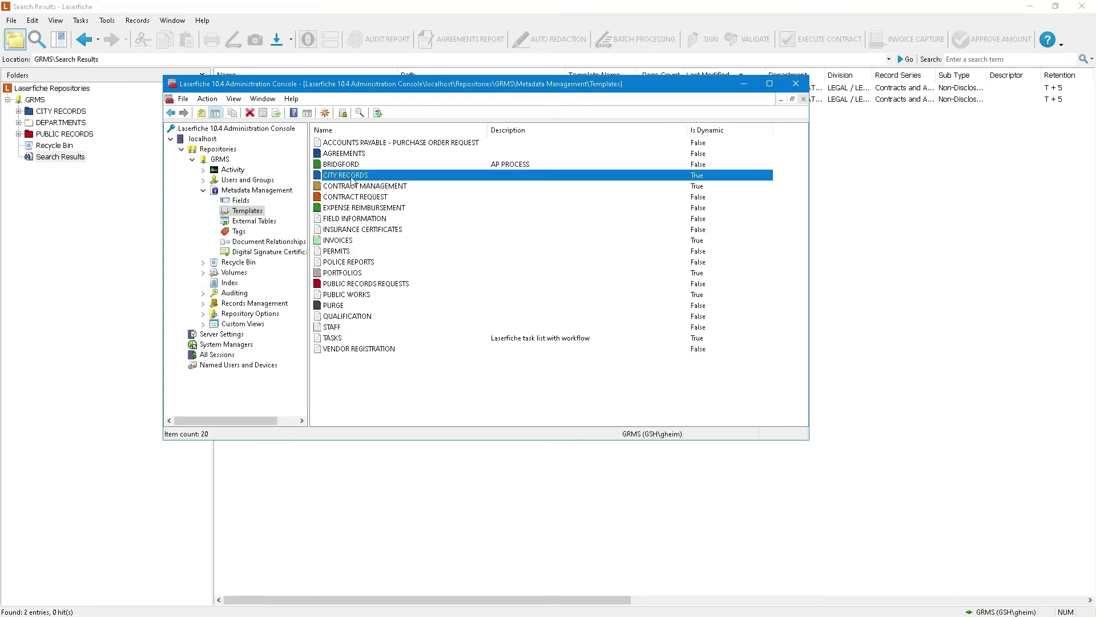
{"action": "double_click", "coordinate": [352, 179]}
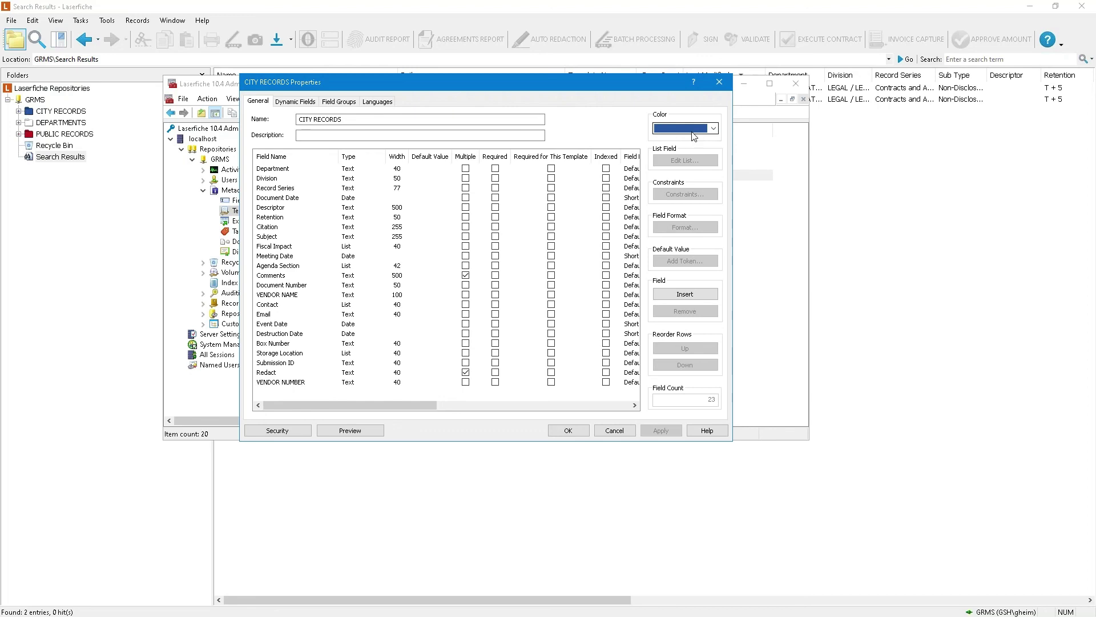
{"action": "left_click", "coordinate": [615, 431]}
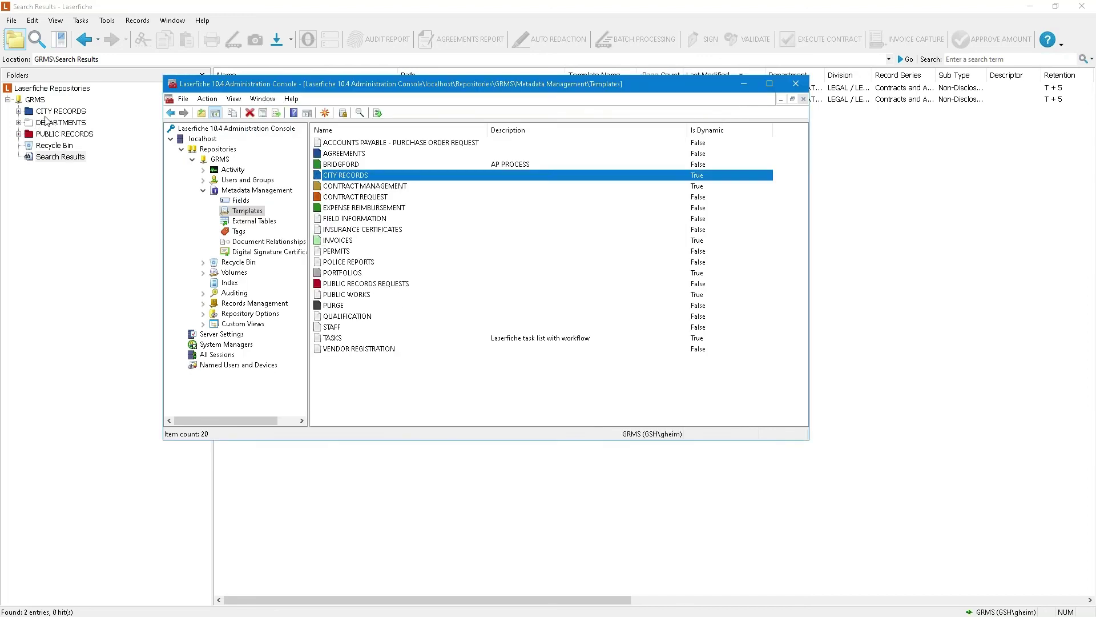
{"action": "left_click", "coordinate": [740, 84]}
Check which template is assigned in the metadata of the CITY RECORDS and PUBLIC RECORDS folders, cancelling each without changes
{"action": "left_click", "coordinate": [49, 114]}
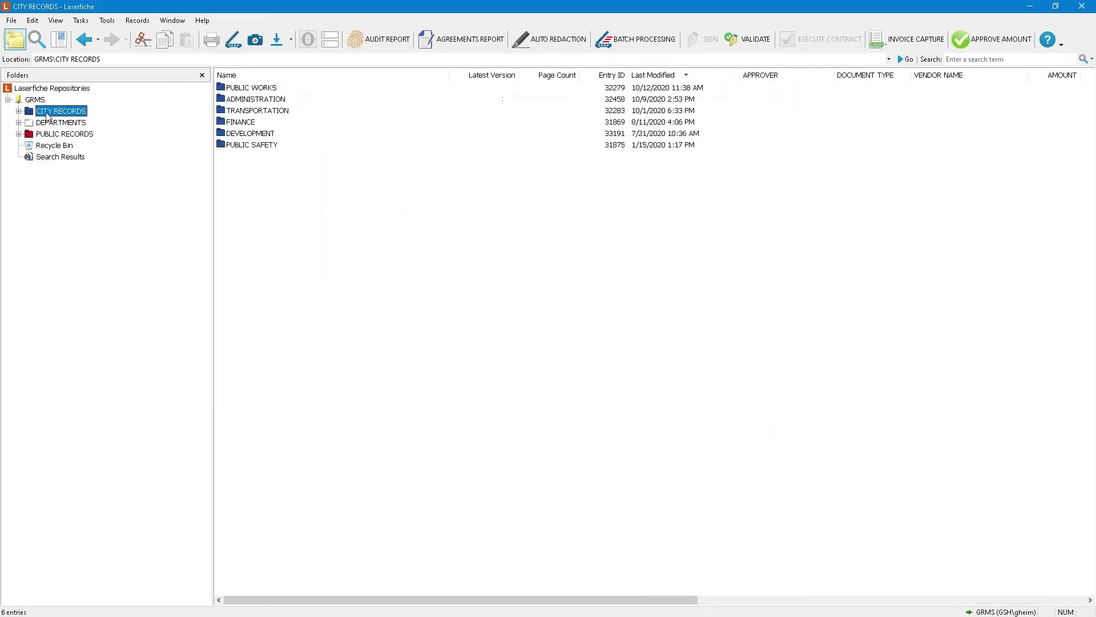
{"action": "left_click", "coordinate": [330, 39]}
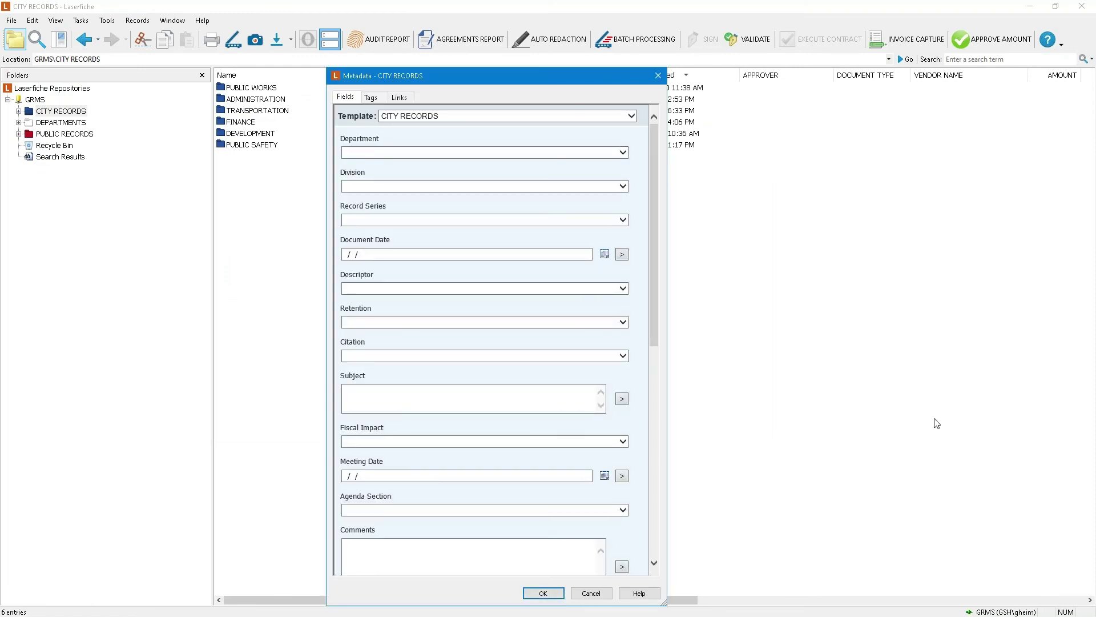
{"action": "left_click", "coordinate": [592, 594]}
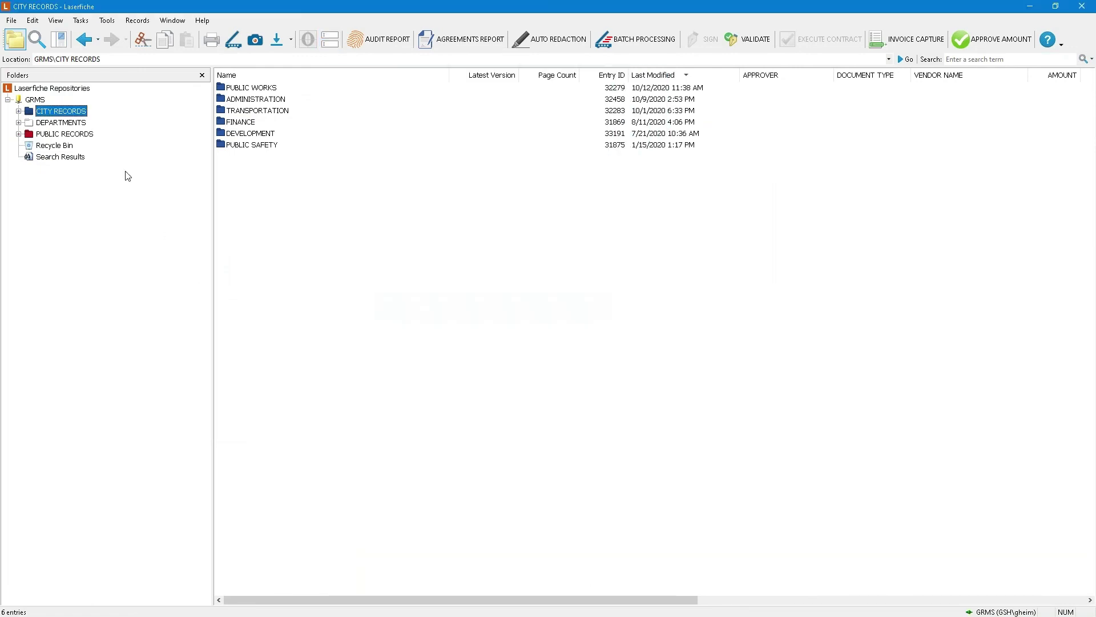
{"action": "left_click", "coordinate": [82, 135]}
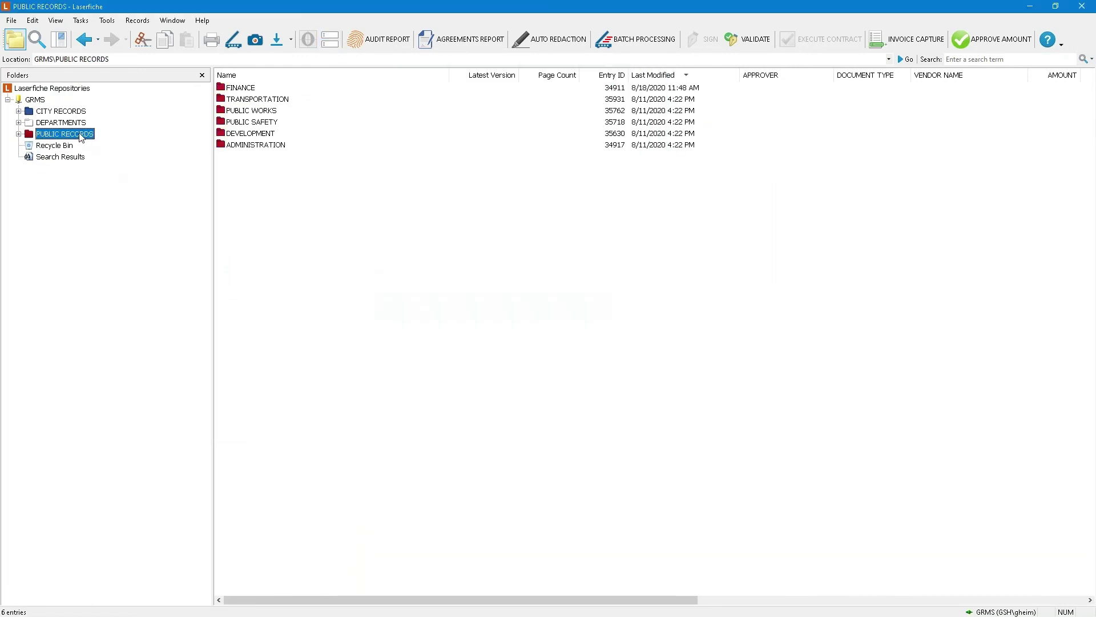
{"action": "left_click", "coordinate": [330, 39]}
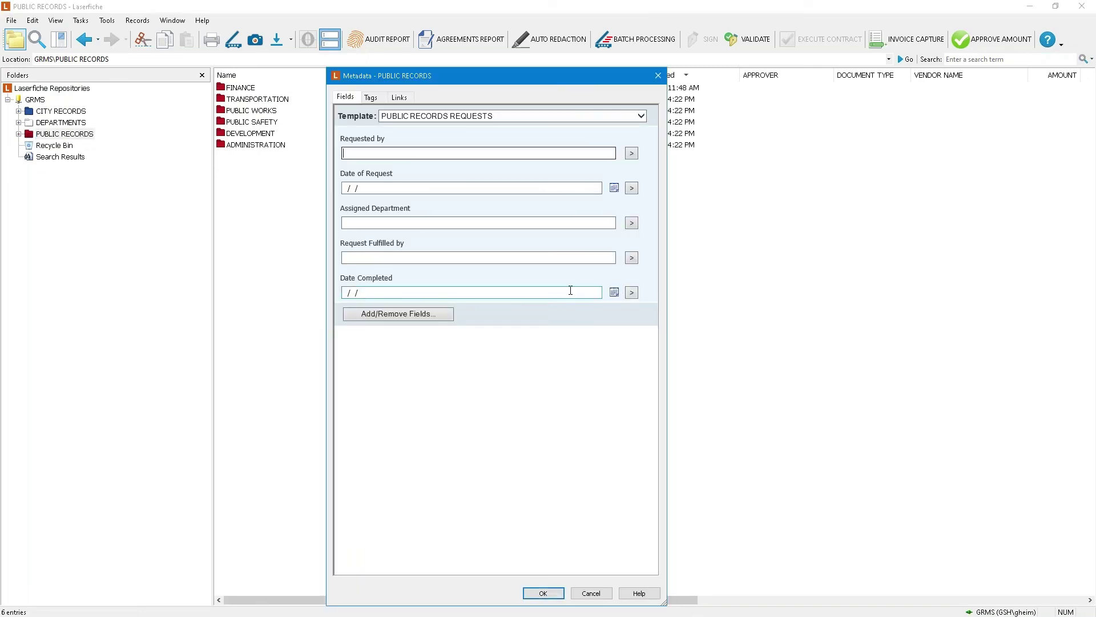
{"action": "left_click", "coordinate": [591, 593]}
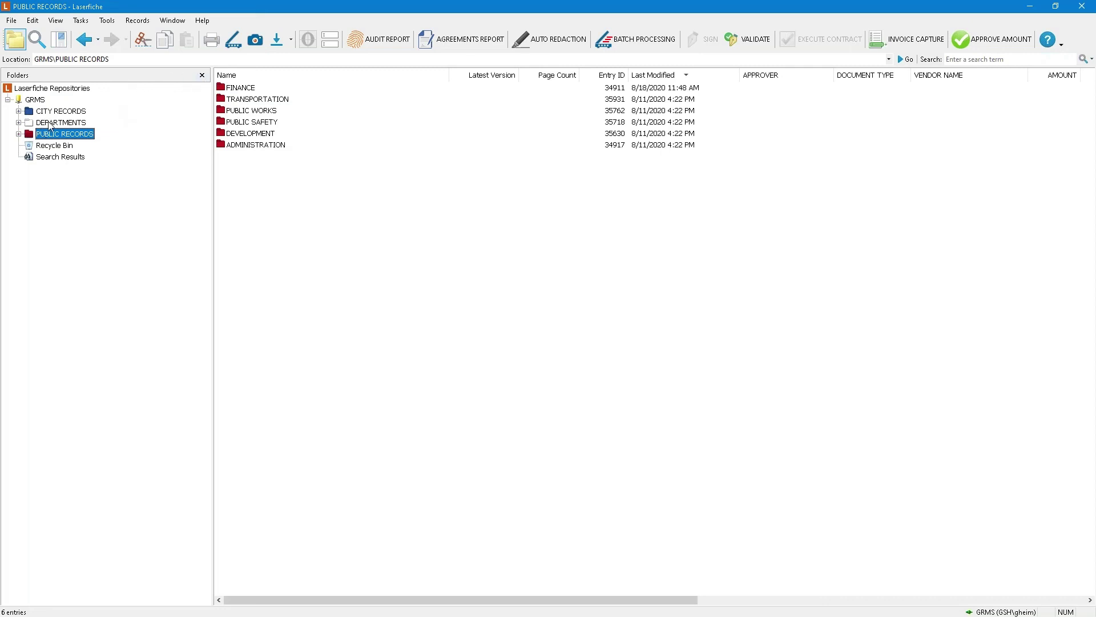
Open the Batch File Samples folder under DEPARTMENTS, ADMINISTRATION, QUALITY ASSURANCE, INBOUND
{"action": "double_click", "coordinate": [50, 123]}
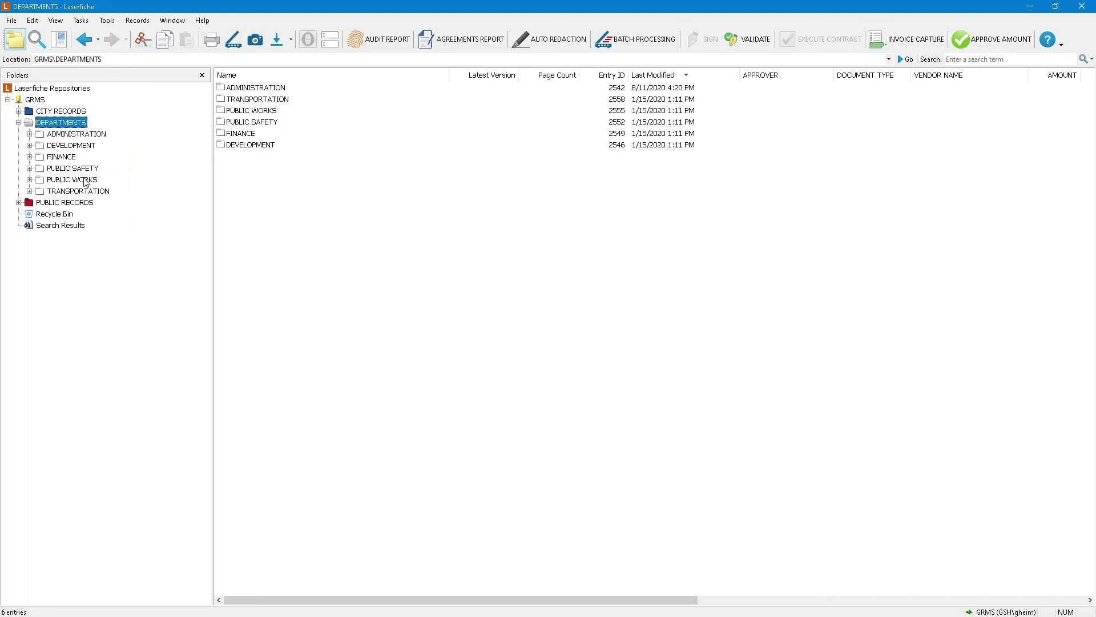
{"action": "double_click", "coordinate": [70, 135]}
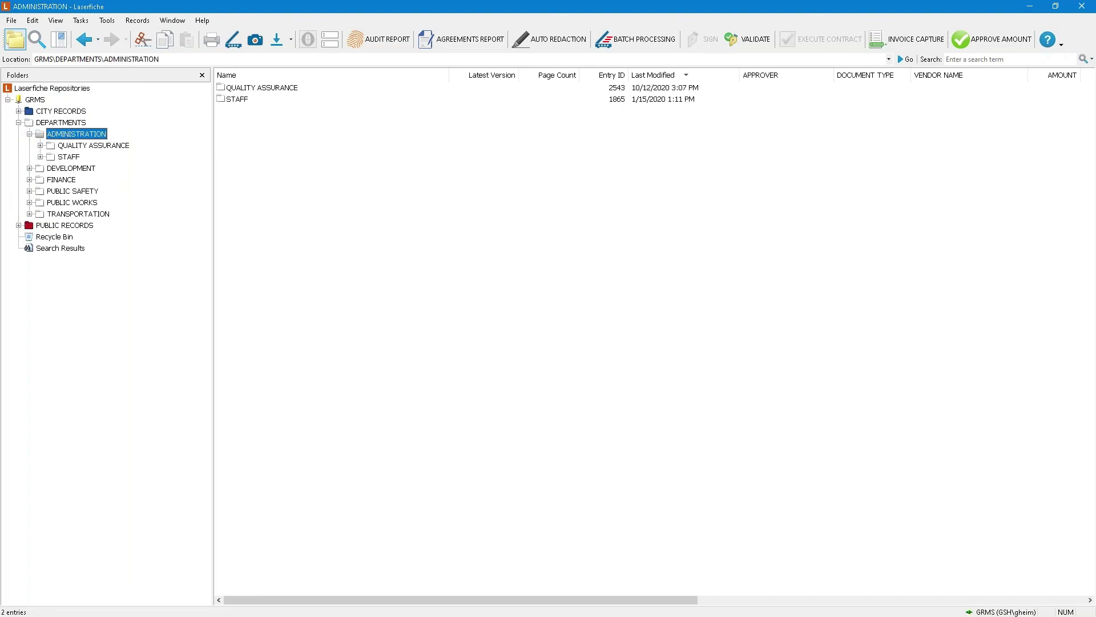
{"action": "left_click", "coordinate": [97, 146]}
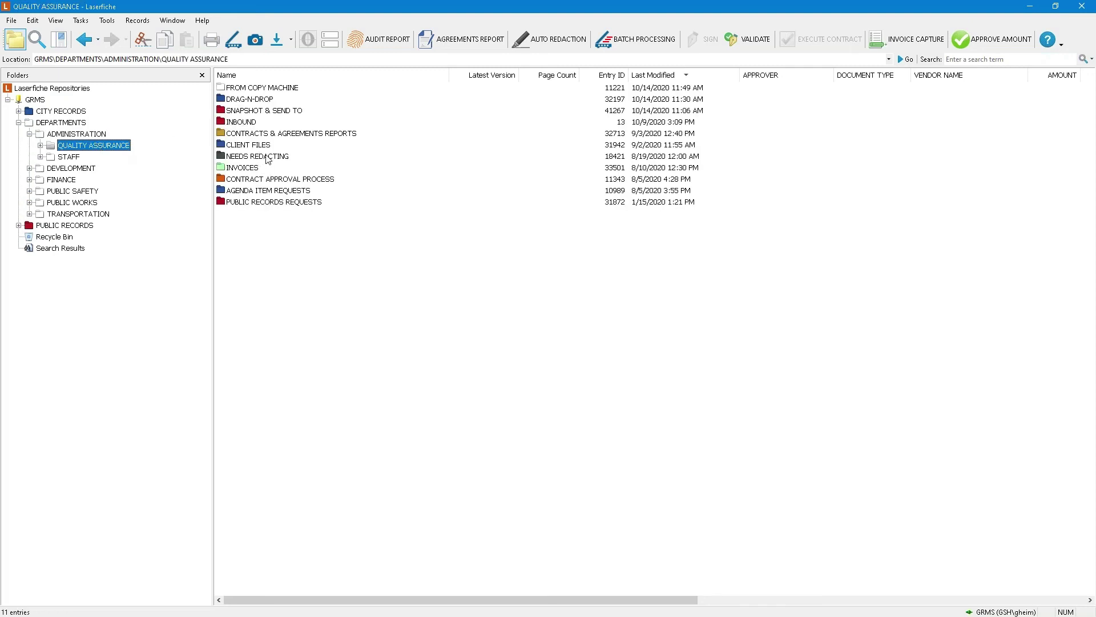
{"action": "double_click", "coordinate": [246, 122]}
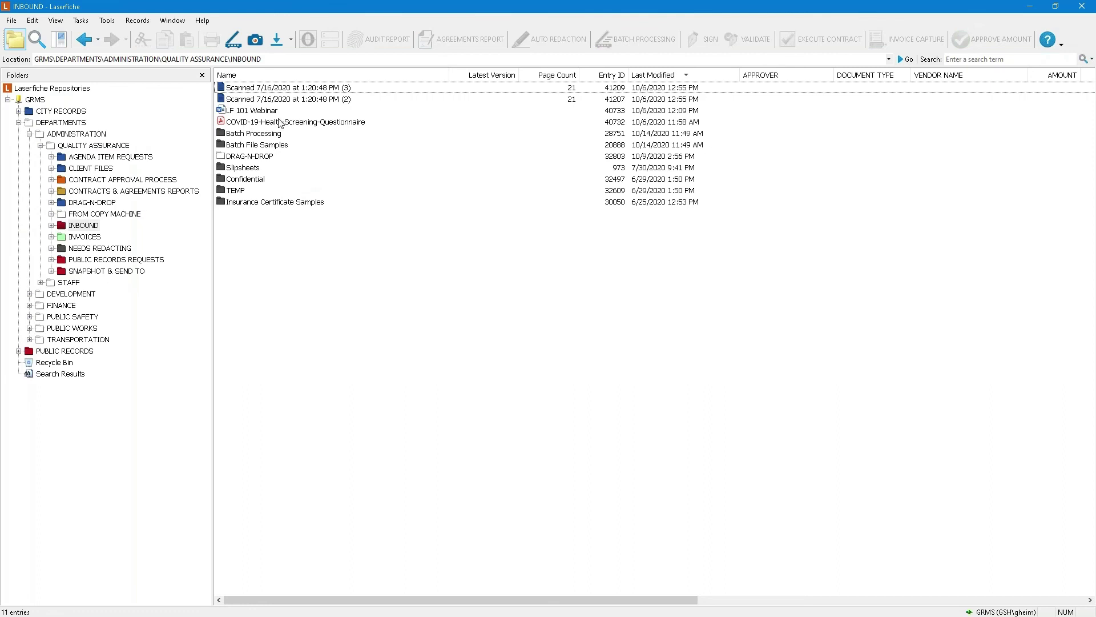
{"action": "double_click", "coordinate": [263, 145]}
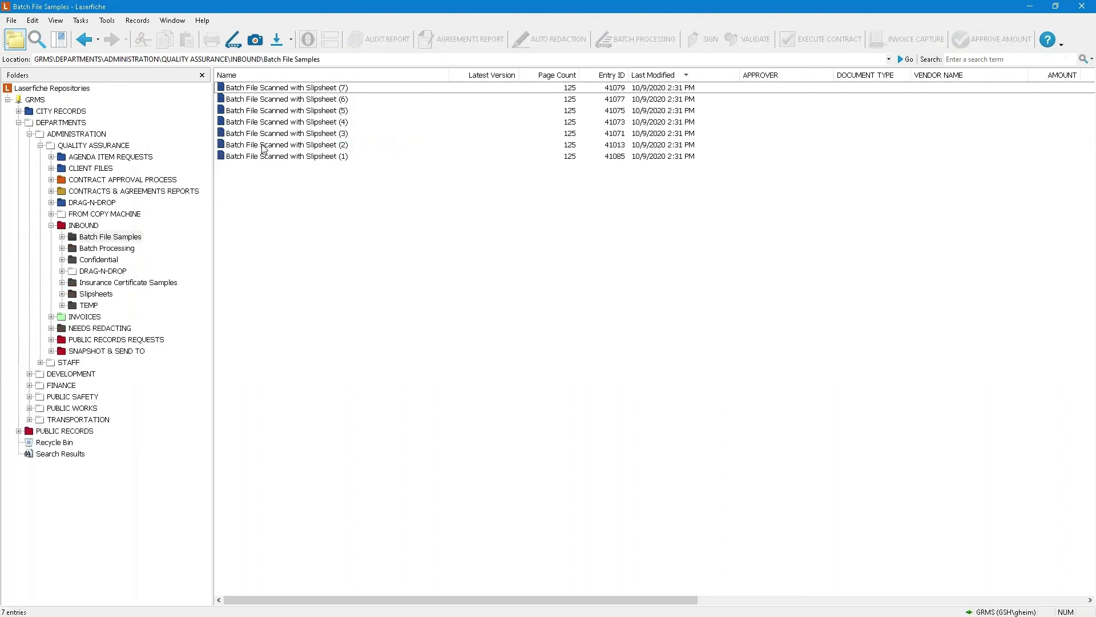
Open Batch File Scanned with Slipsheet (7) and examine the slip sheet on its first page
{"action": "left_click", "coordinate": [287, 91]}
{"action": "double_click", "coordinate": [287, 92]}
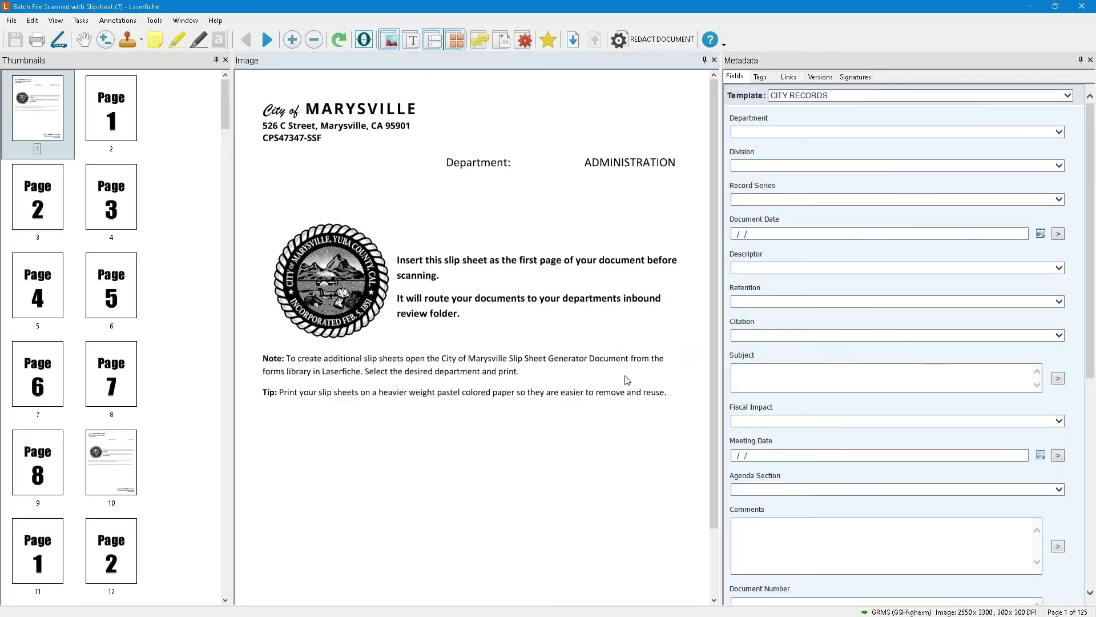
{"action": "scroll", "coordinate": [622, 433], "scroll_direction": "down", "scroll_amount": 1}
{"action": "scroll", "coordinate": [621, 433], "scroll_direction": "up", "scroll_amount": 1}
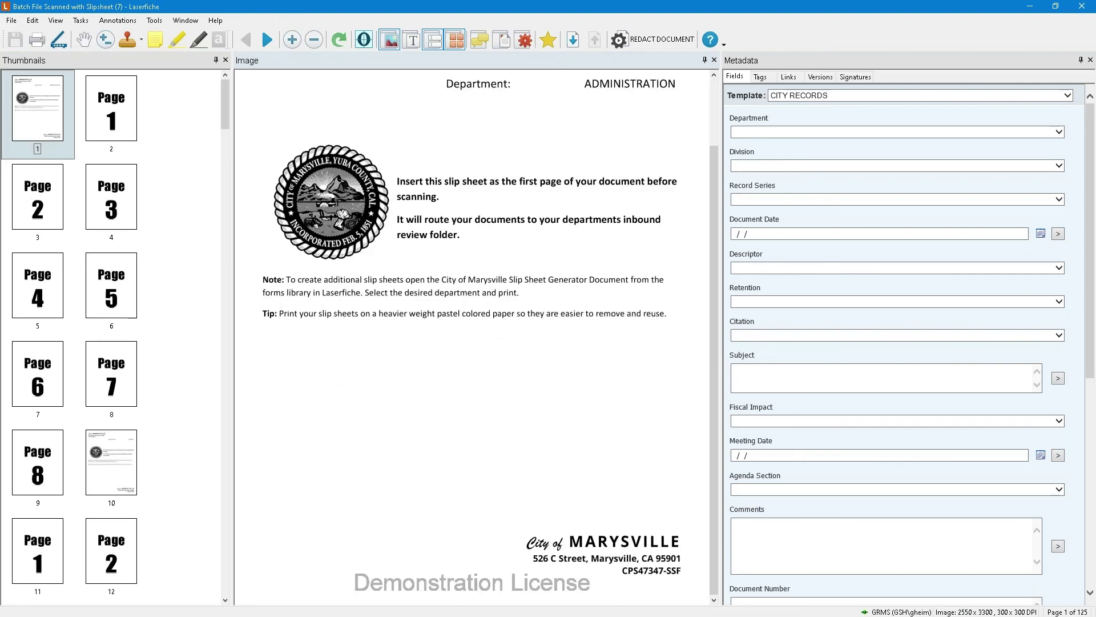
Compare the CPS47347-SSF code on the slip sheet image with the code in the page's extracted text, and close the document
{"action": "left_click_drag", "start_coordinate": [613, 563], "coordinate": [692, 597]}
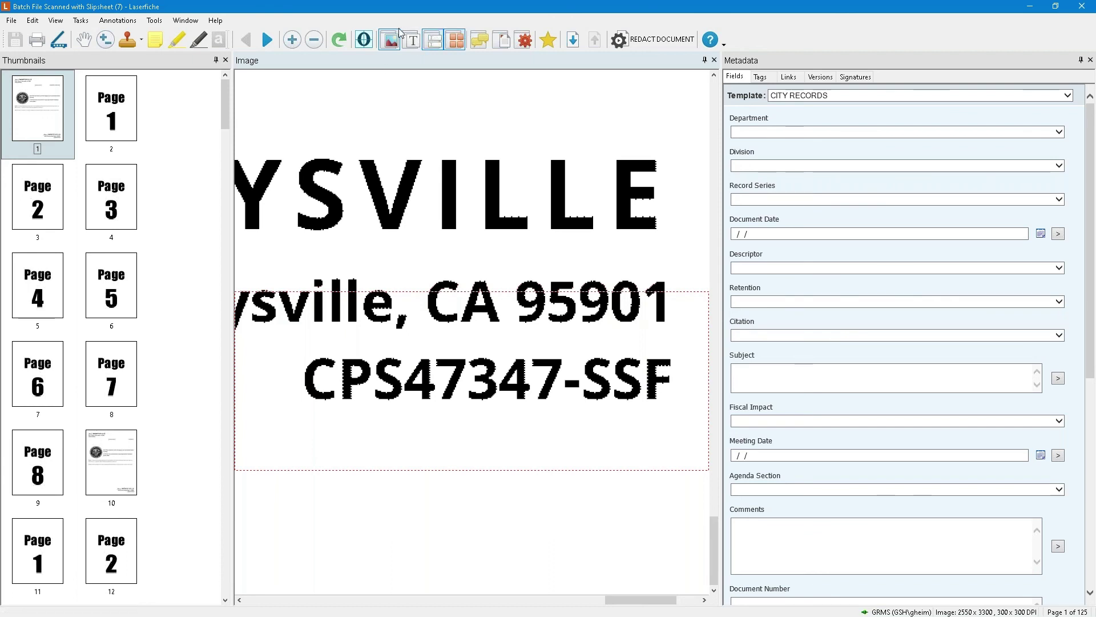
{"action": "left_click", "coordinate": [411, 40]}
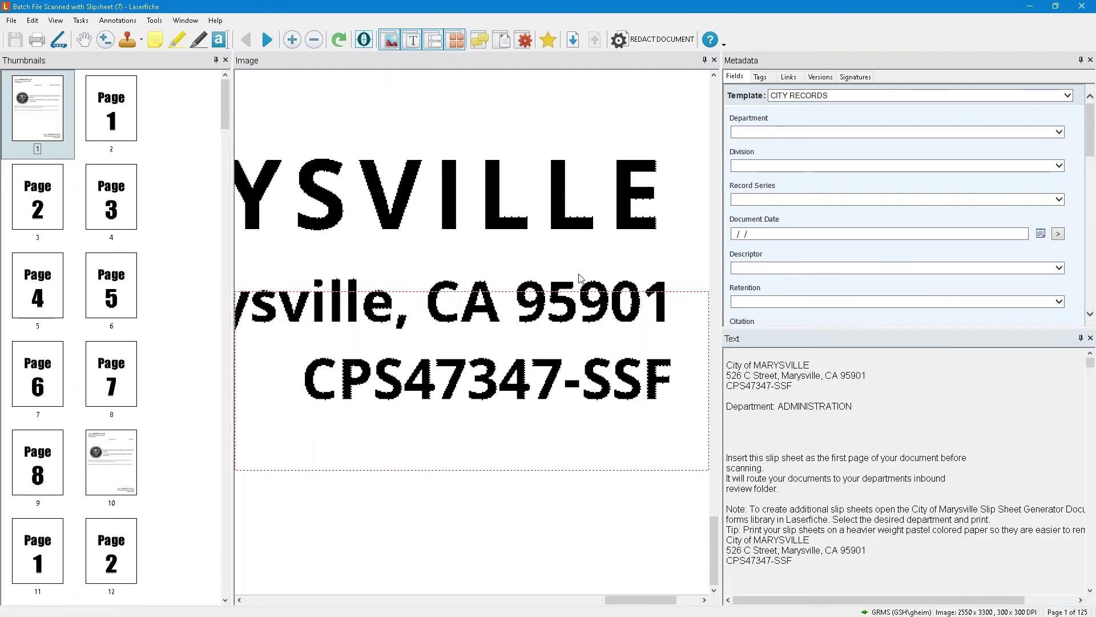
{"action": "left_click_drag", "start_coordinate": [795, 561], "coordinate": [728, 562]}
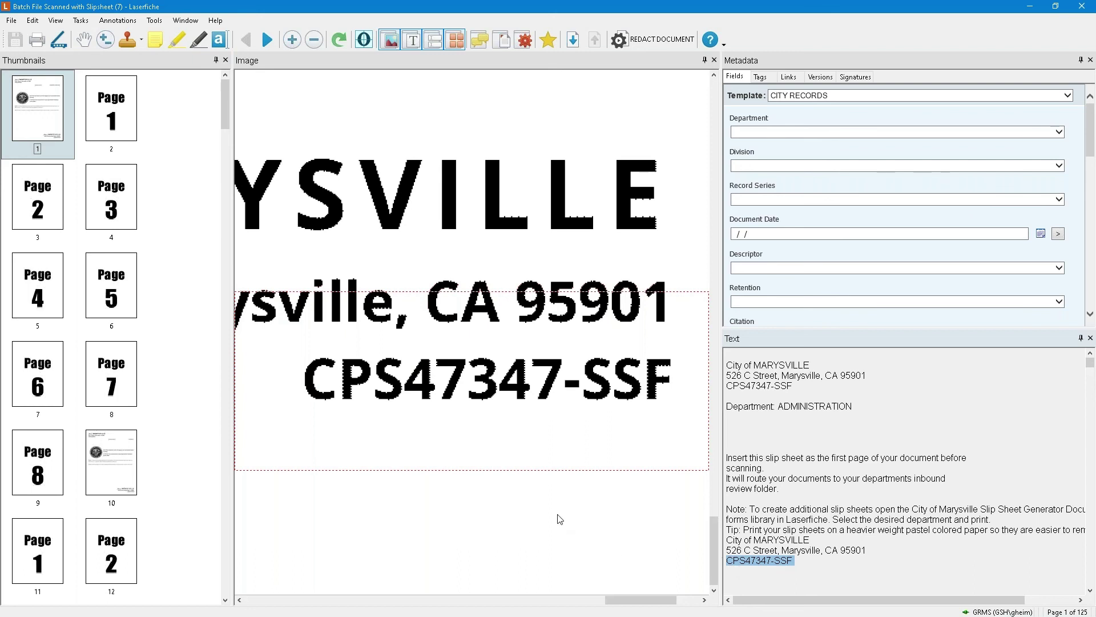
{"action": "scroll", "coordinate": [557, 518], "scroll_direction": "down", "scroll_amount": 5}
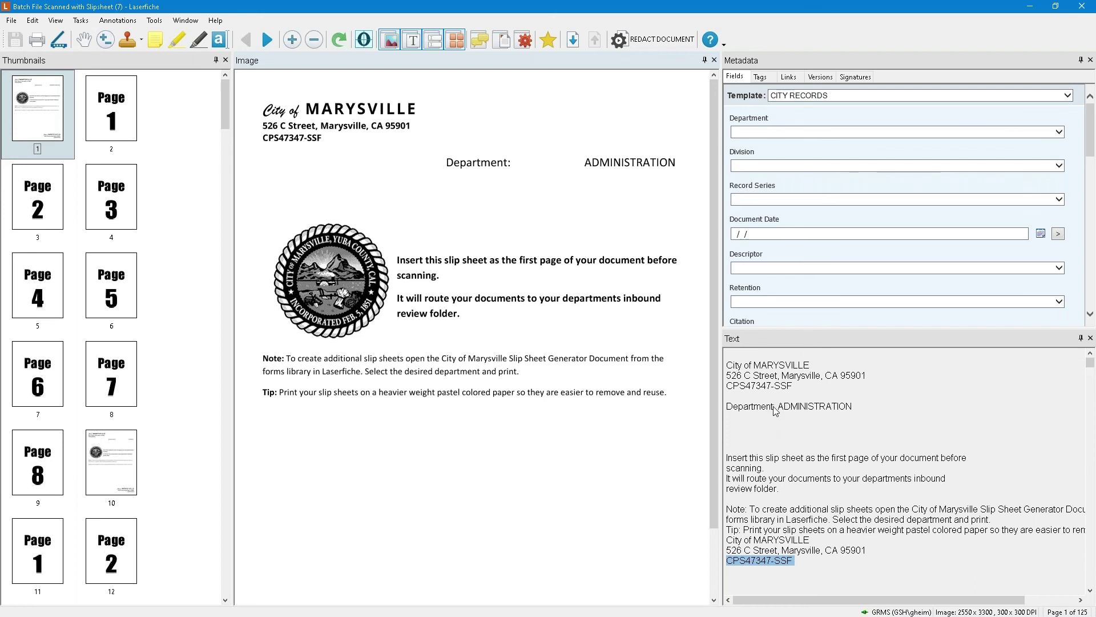
{"action": "left_click", "coordinate": [1082, 7]}
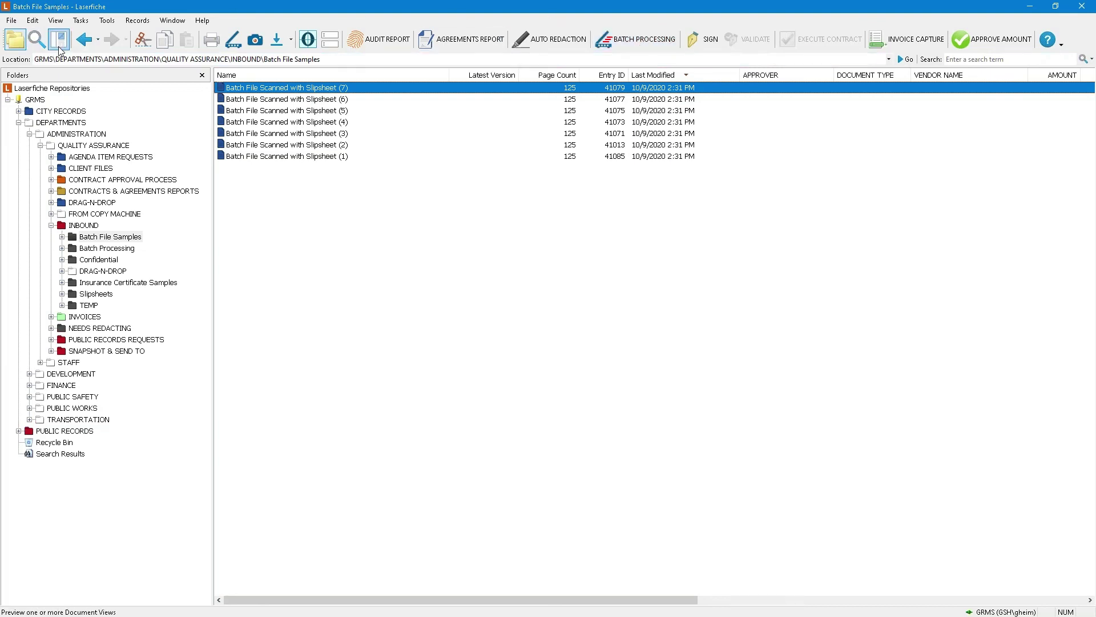
Replace the Search Syntax criterion with a Pages criterion that finds documents containing text on no pages
{"action": "left_click", "coordinate": [42, 44]}
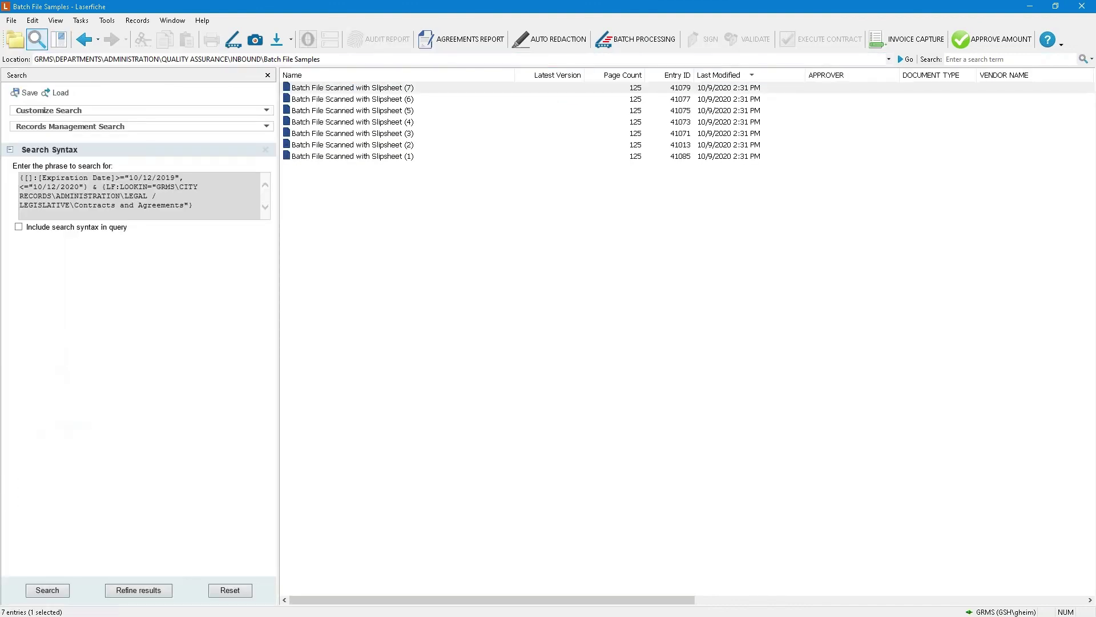
{"action": "left_click", "coordinate": [267, 153]}
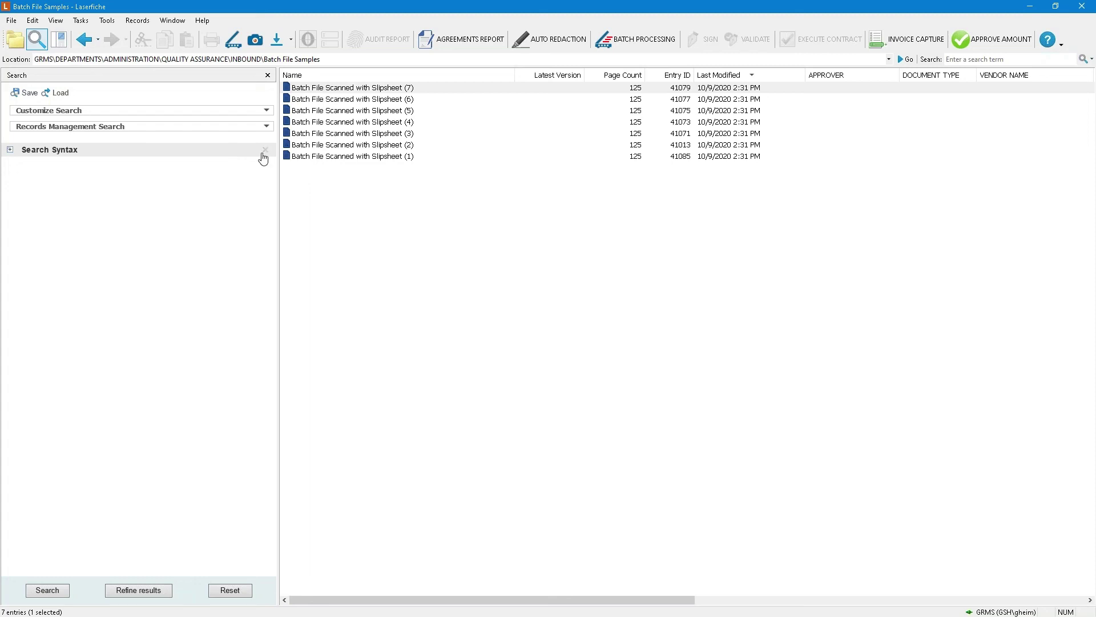
{"action": "left_click", "coordinate": [263, 153]}
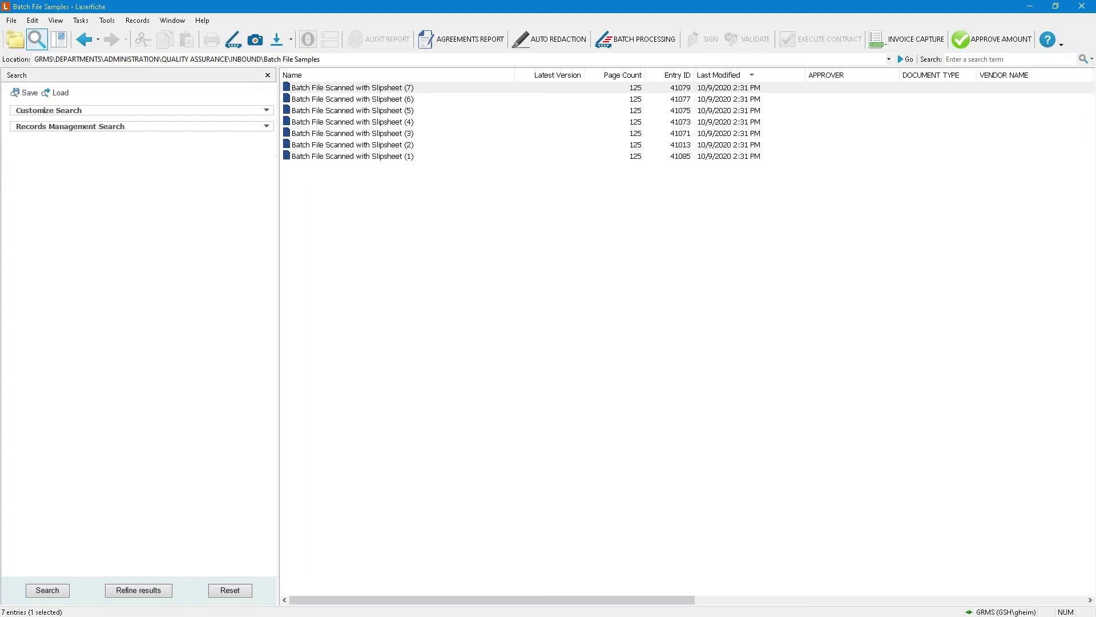
{"action": "left_click", "coordinate": [59, 112]}
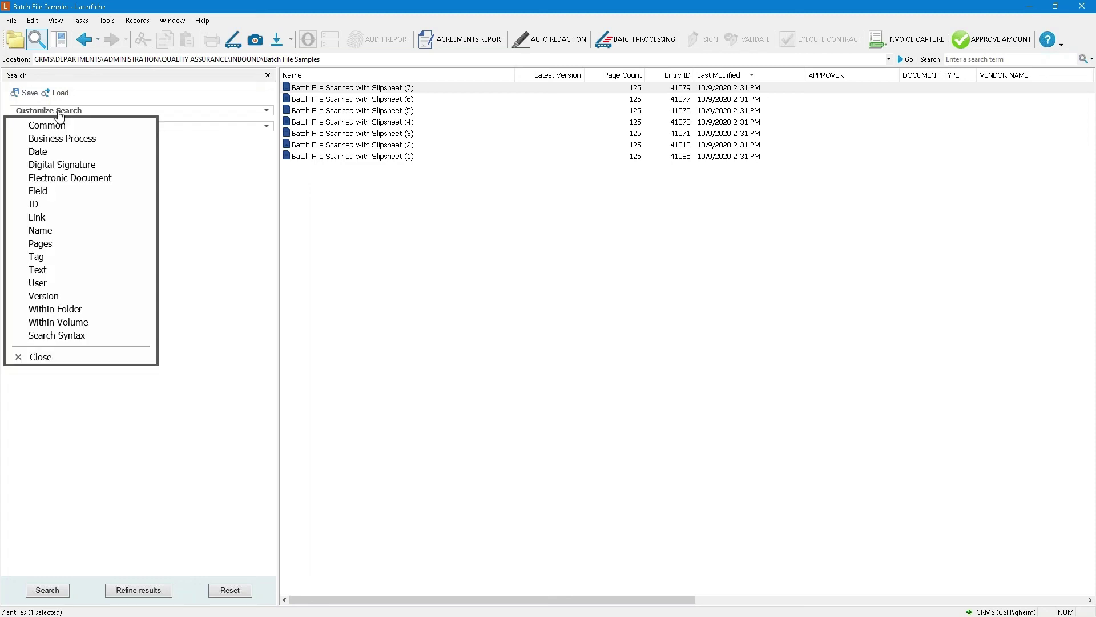
{"action": "left_click", "coordinate": [57, 246]}
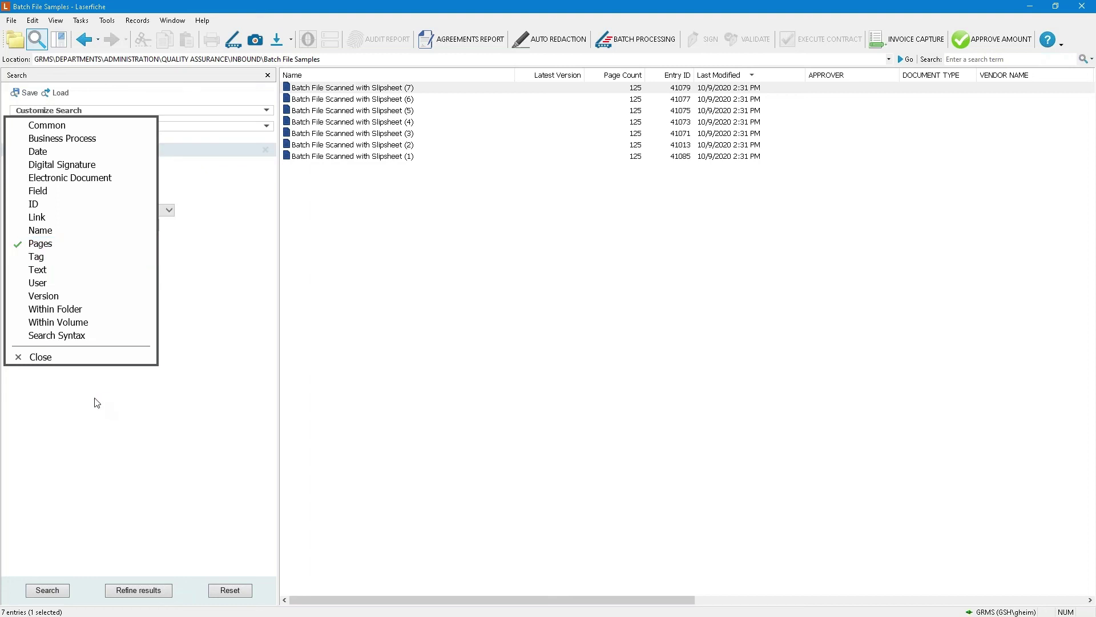
{"action": "left_click", "coordinate": [52, 363]}
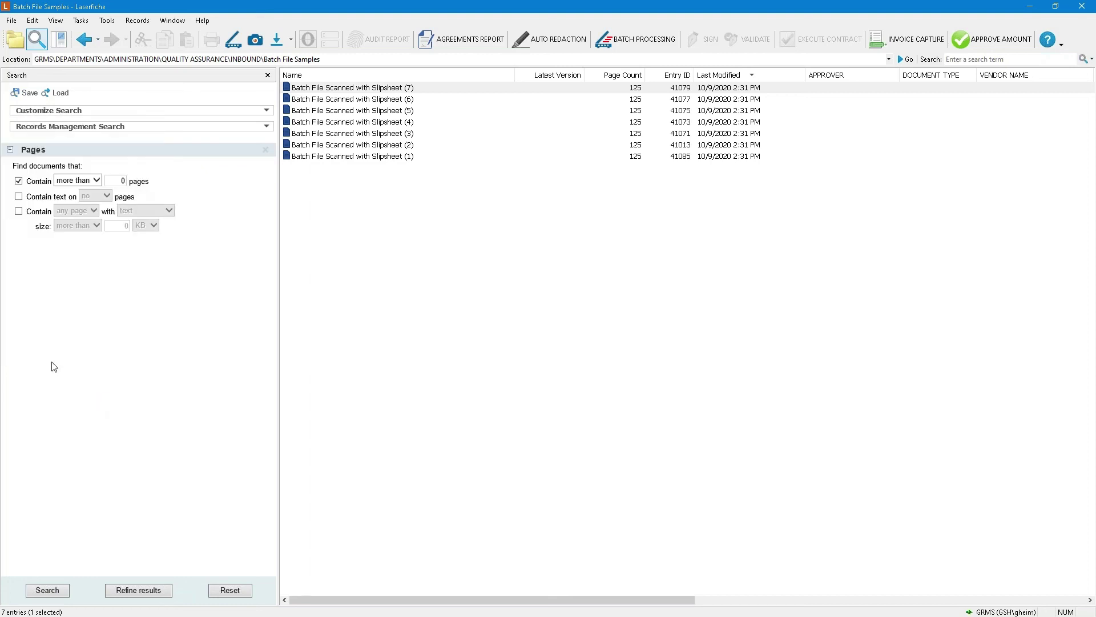
{"action": "left_click", "coordinate": [19, 181]}
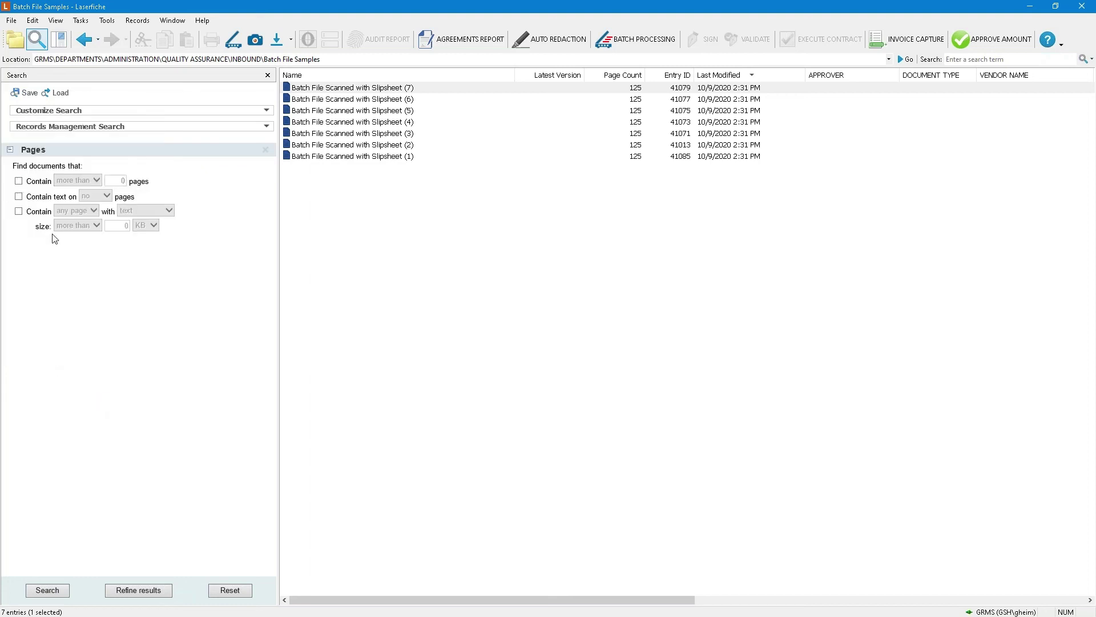
{"action": "left_click", "coordinate": [19, 197]}
Run the search limited by Within Folder to the selected folder and its subfolders, and rerun it without the folder limit
{"action": "left_click", "coordinate": [49, 112]}
{"action": "left_click", "coordinate": [57, 309]}
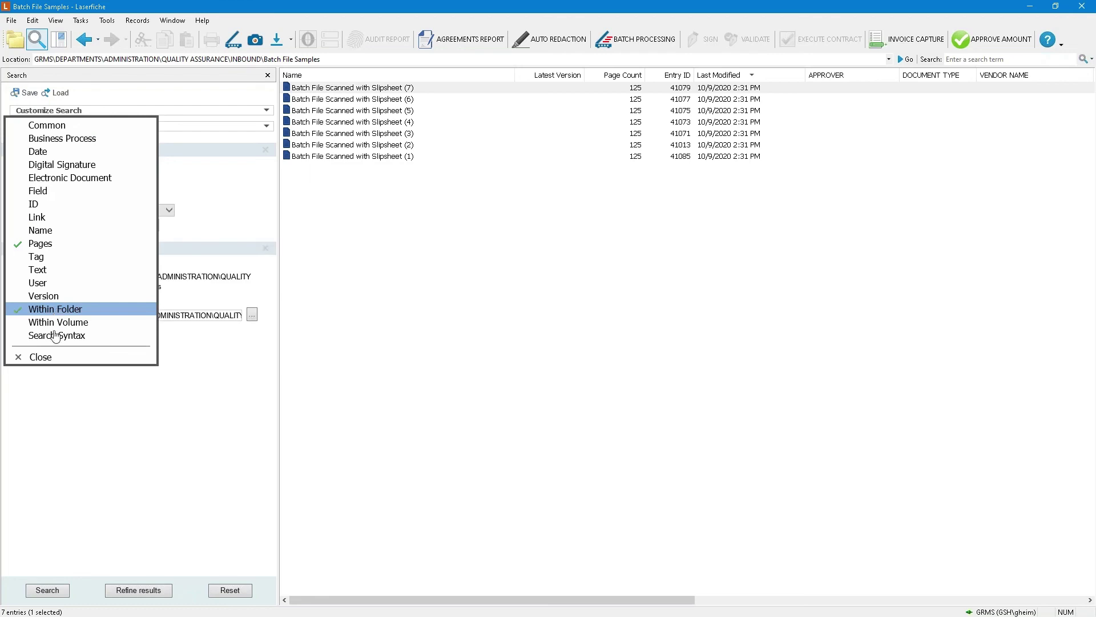
{"action": "left_click", "coordinate": [39, 357]}
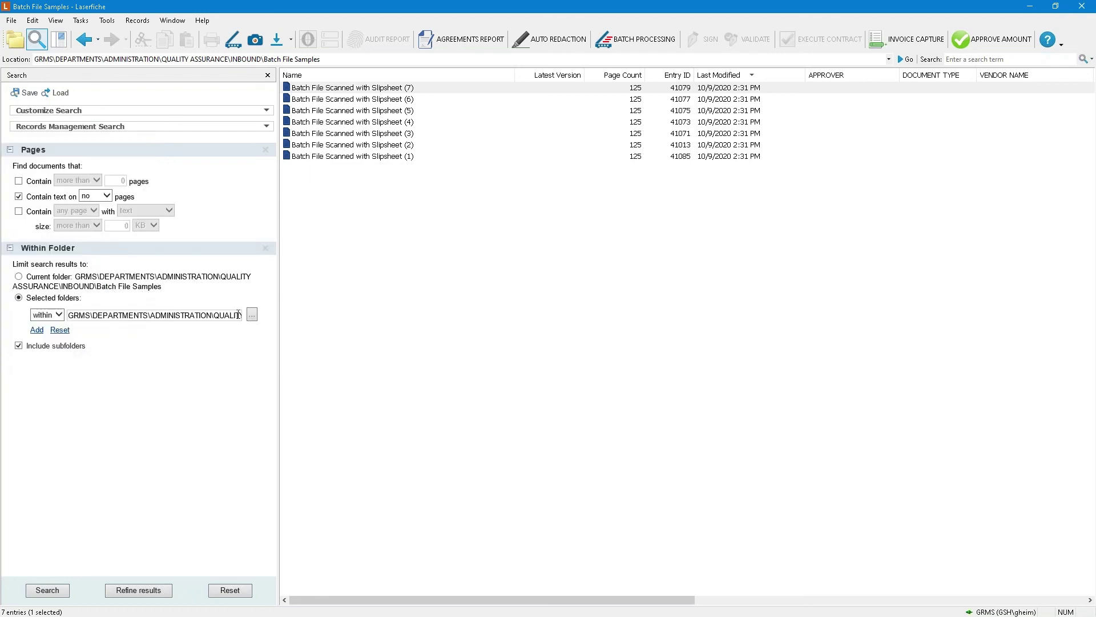
{"action": "left_click", "coordinate": [47, 590]}
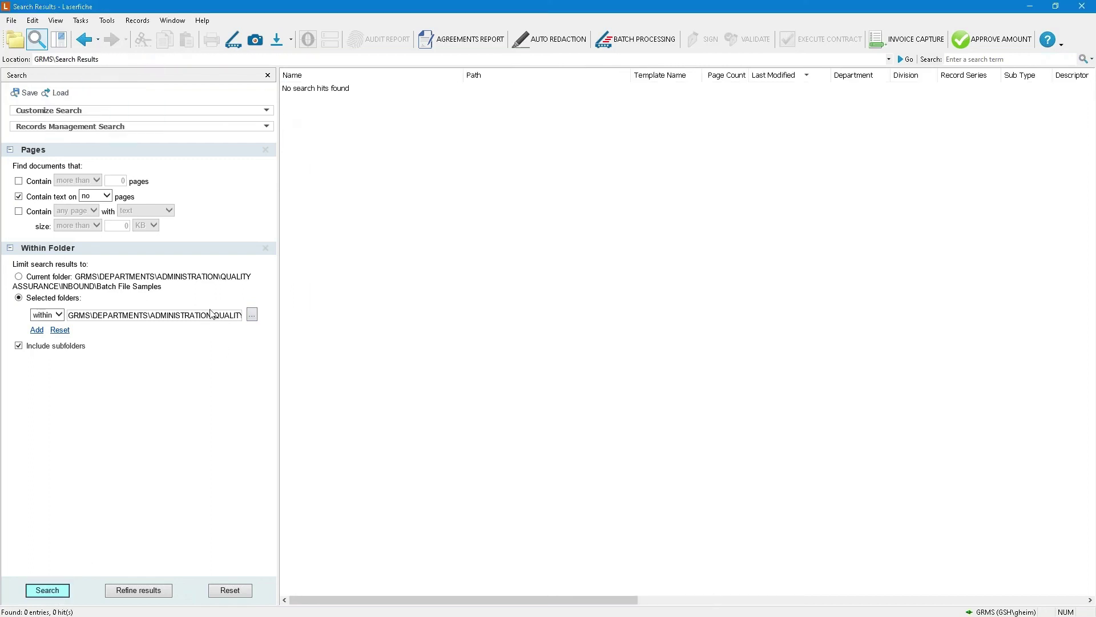
{"action": "left_click", "coordinate": [266, 248]}
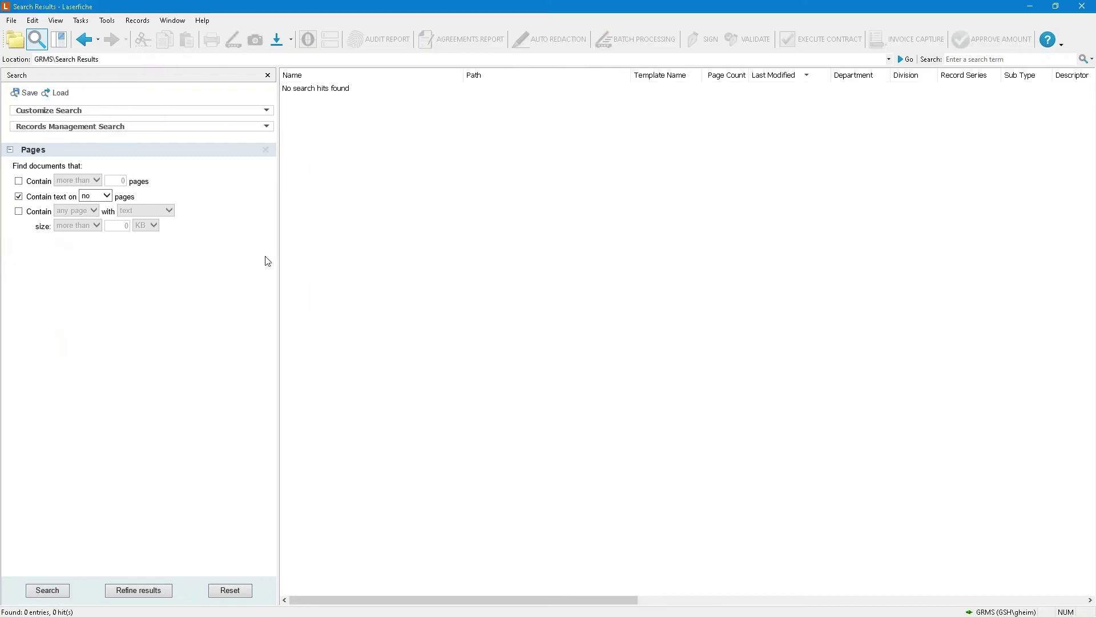
{"action": "left_click", "coordinate": [48, 590]}
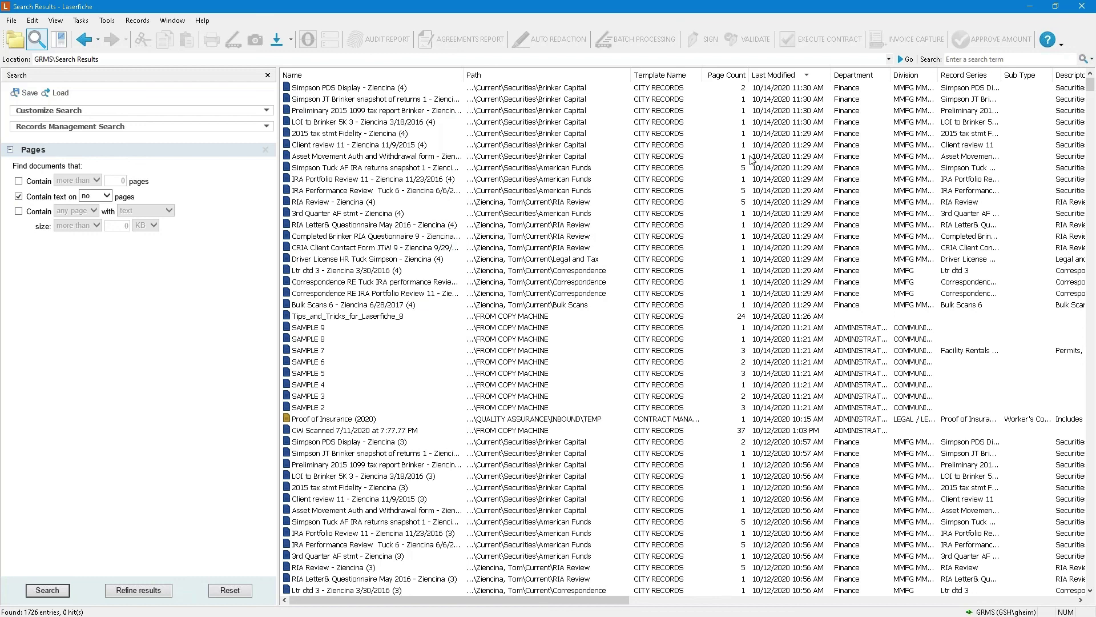
Select all documents in the search results
{"action": "left_click", "coordinate": [423, 134]}
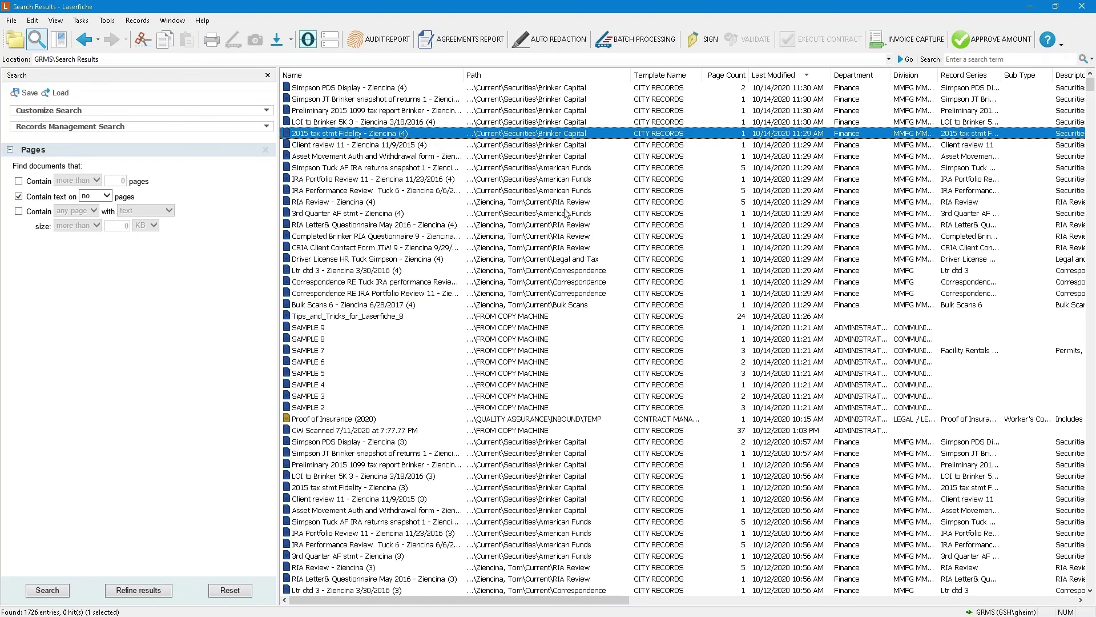
{"action": "key", "text": "ctrl+a"}
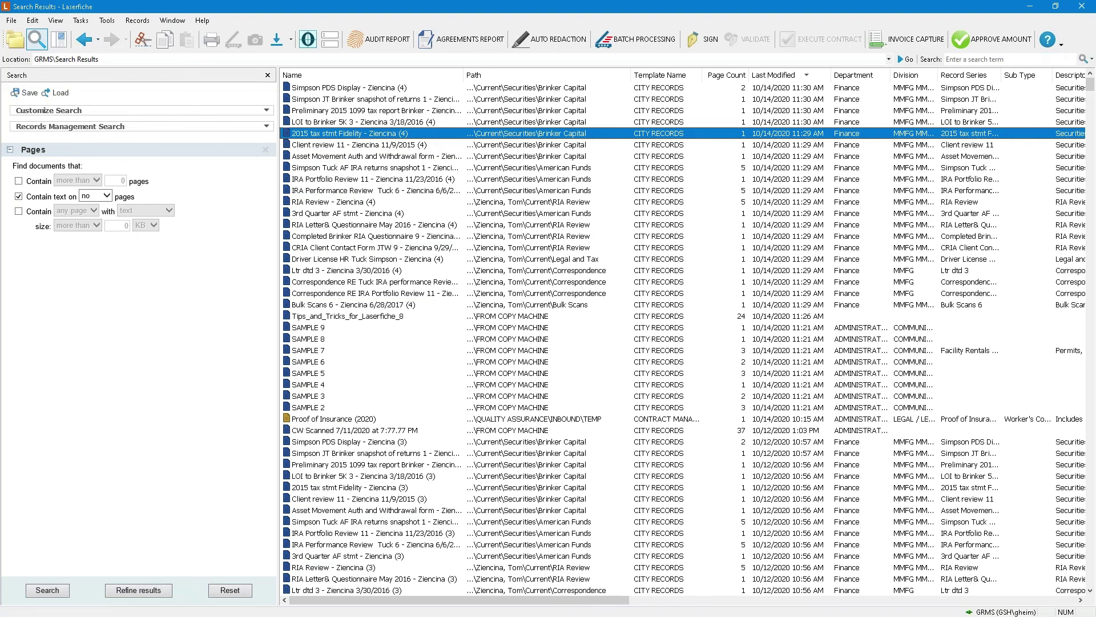